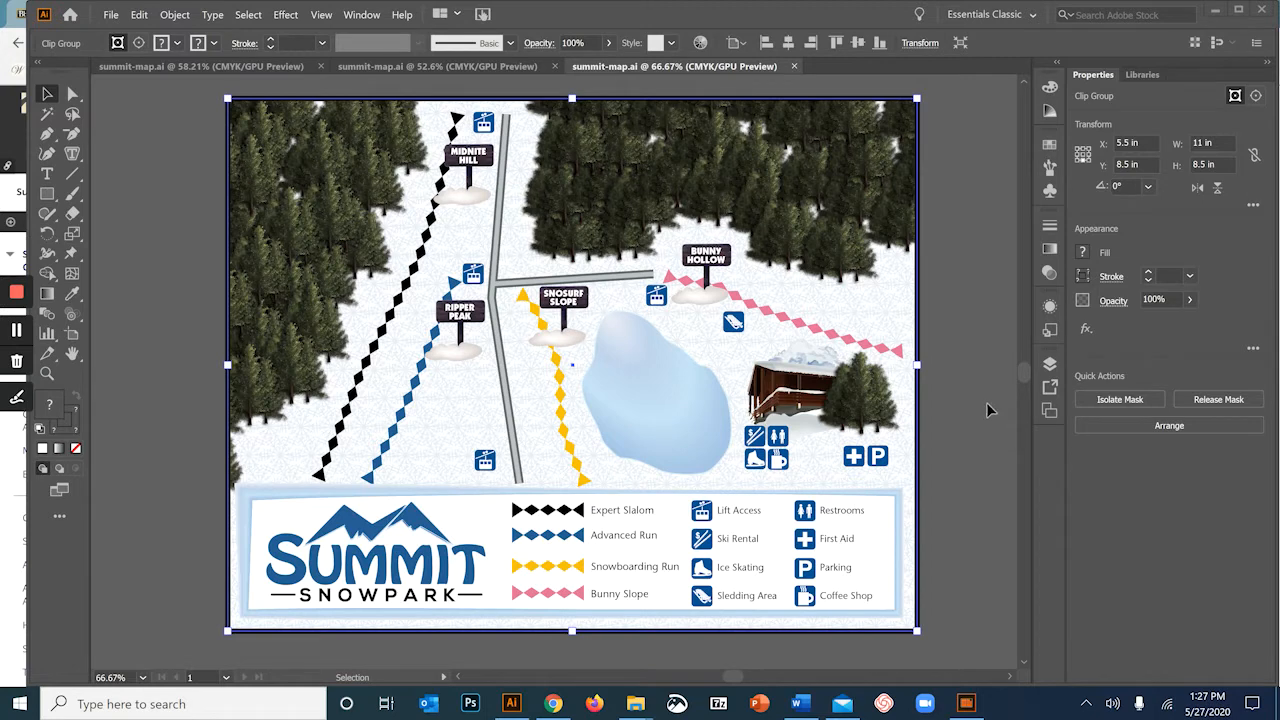
Switch to the first, unfinished summit-map.ai document, reposition it in view and choose the Essentials Classic workspace.
left_click(198, 67)
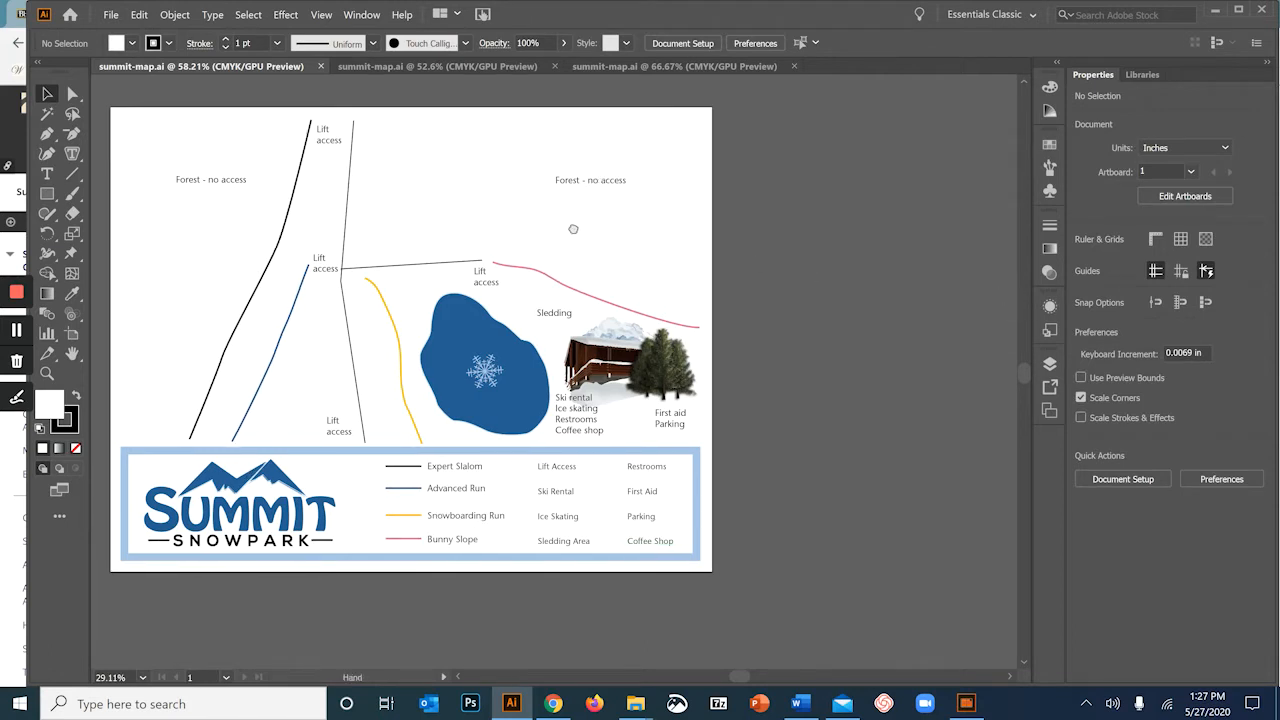
left_click_drag(580, 229, 783, 244)
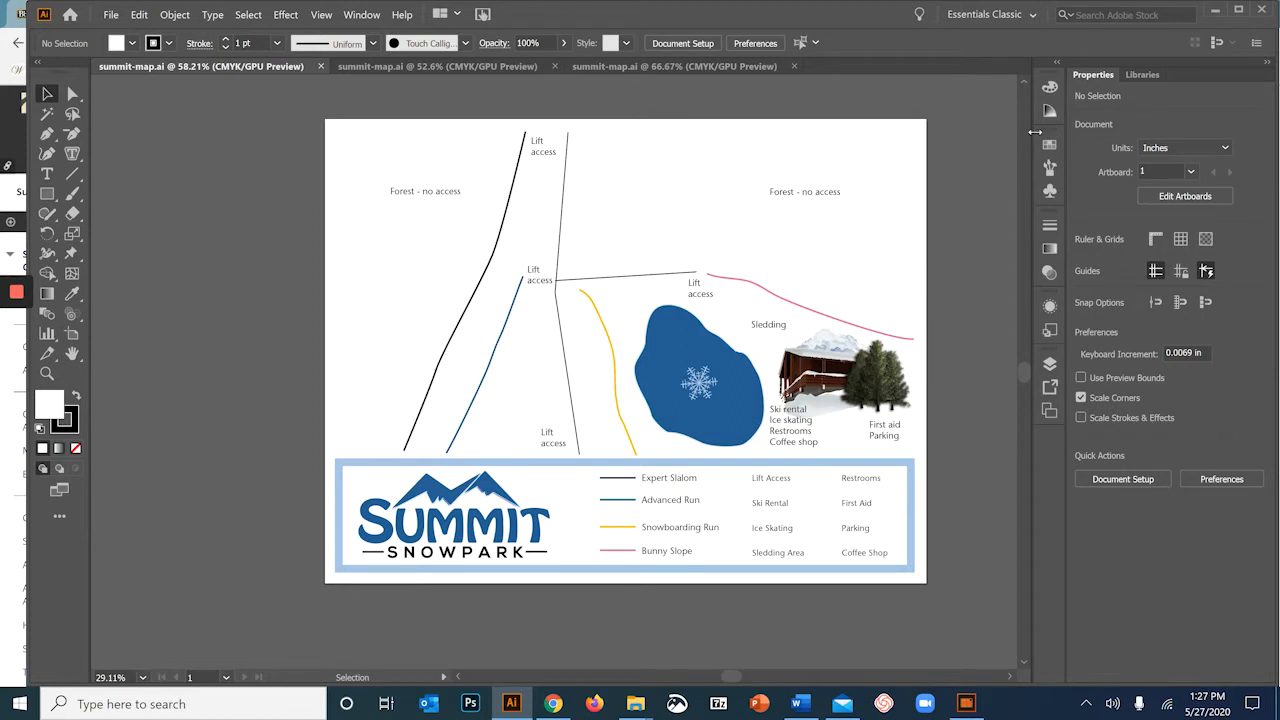
left_click(1000, 14)
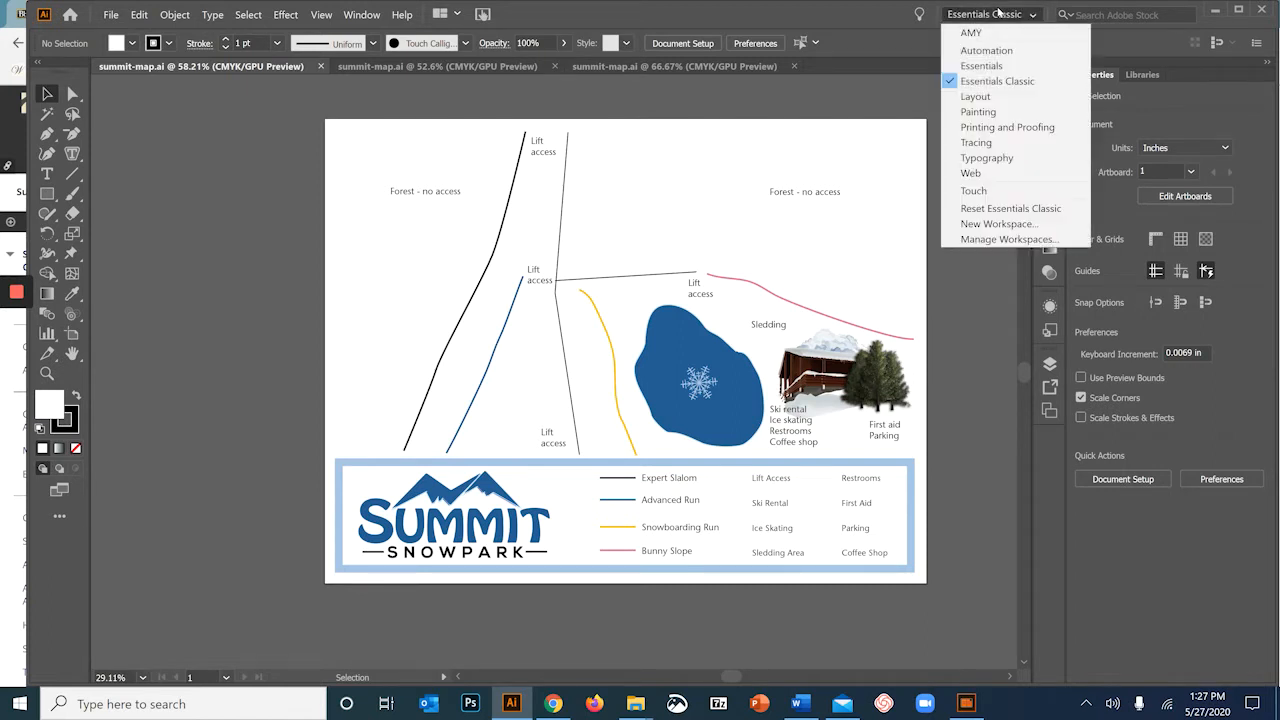
left_click(989, 81)
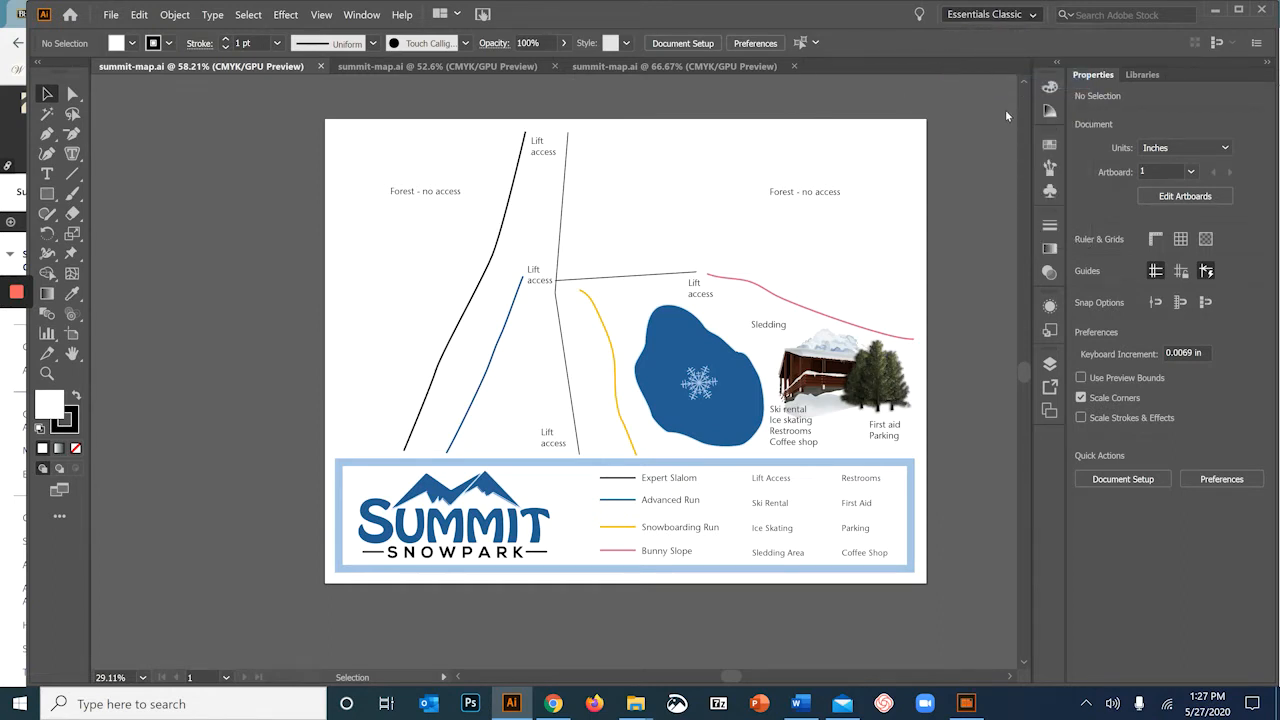
Show all the document's swatches as thumbnails and delete every unused one.
left_click(1049, 145)
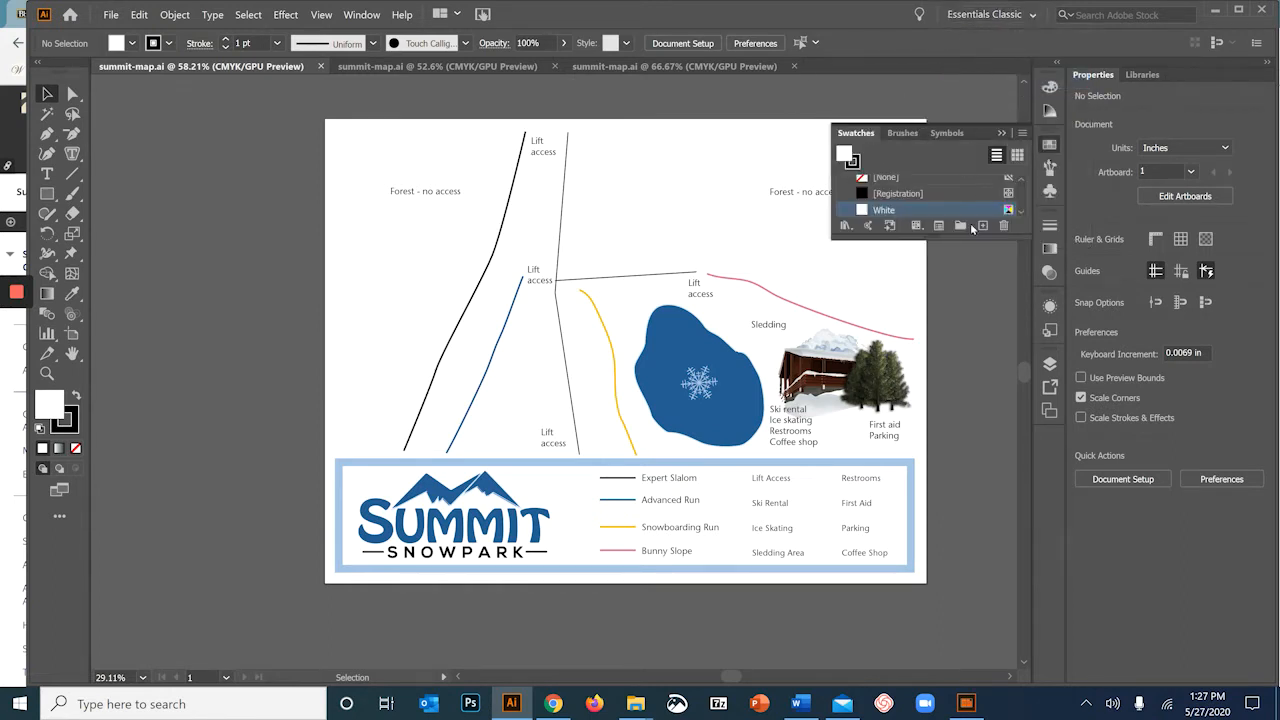
left_click_drag(936, 235, 956, 575)
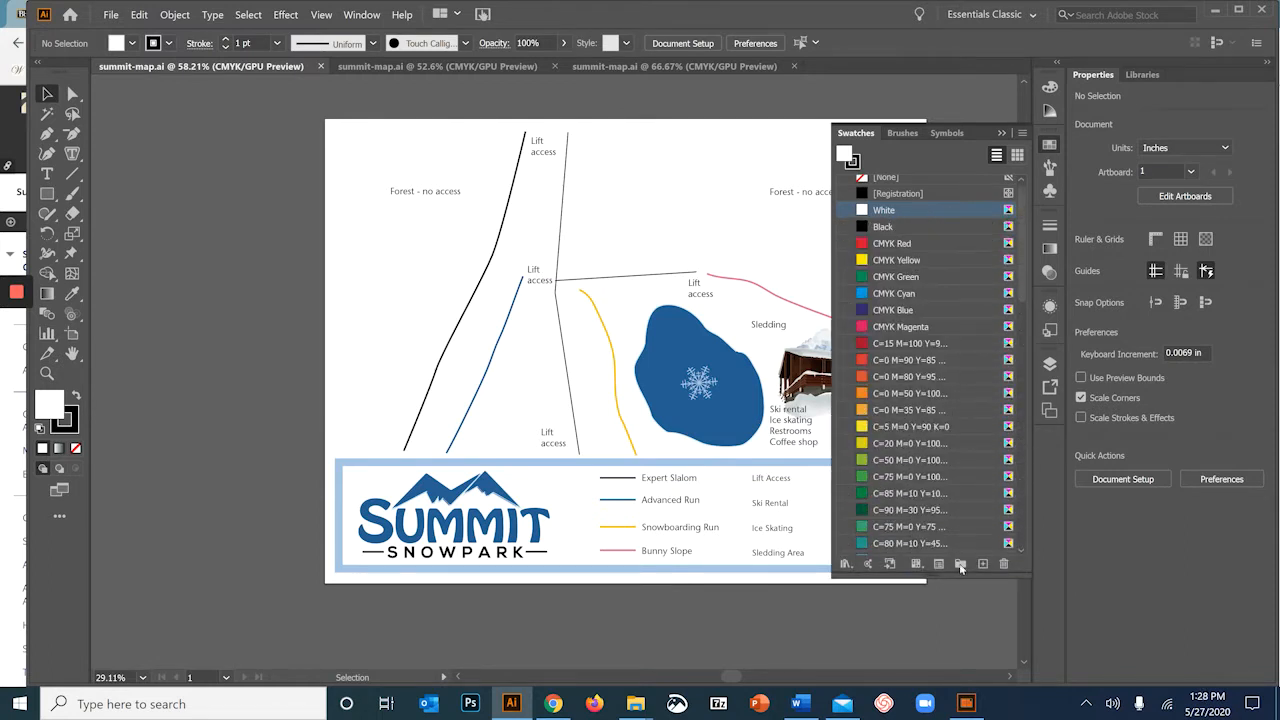
left_click(1017, 155)
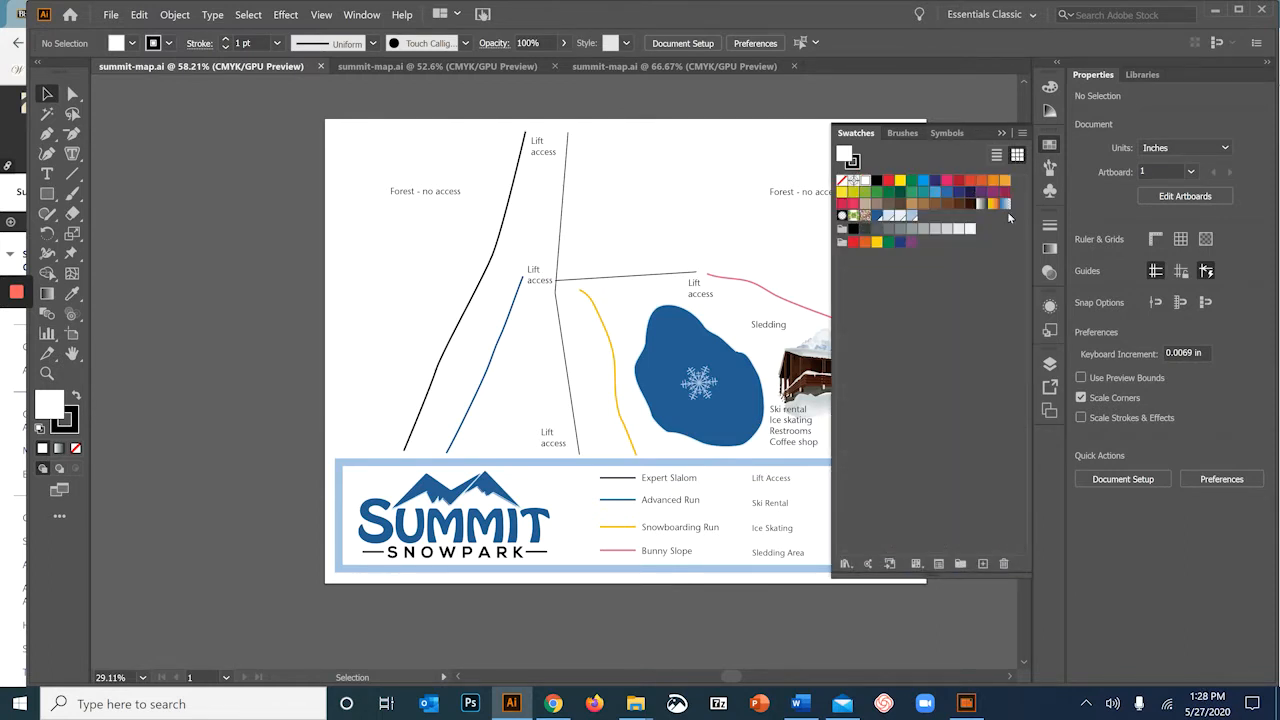
left_click(1022, 133)
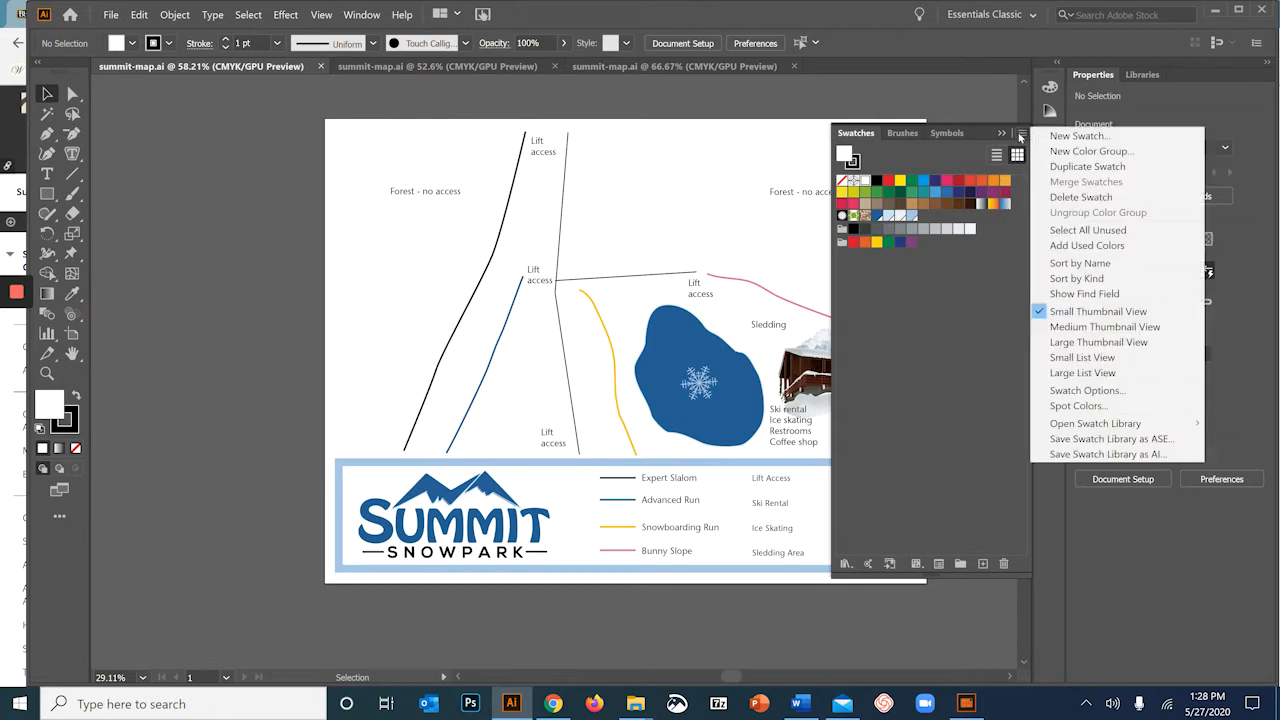
left_click(1087, 245)
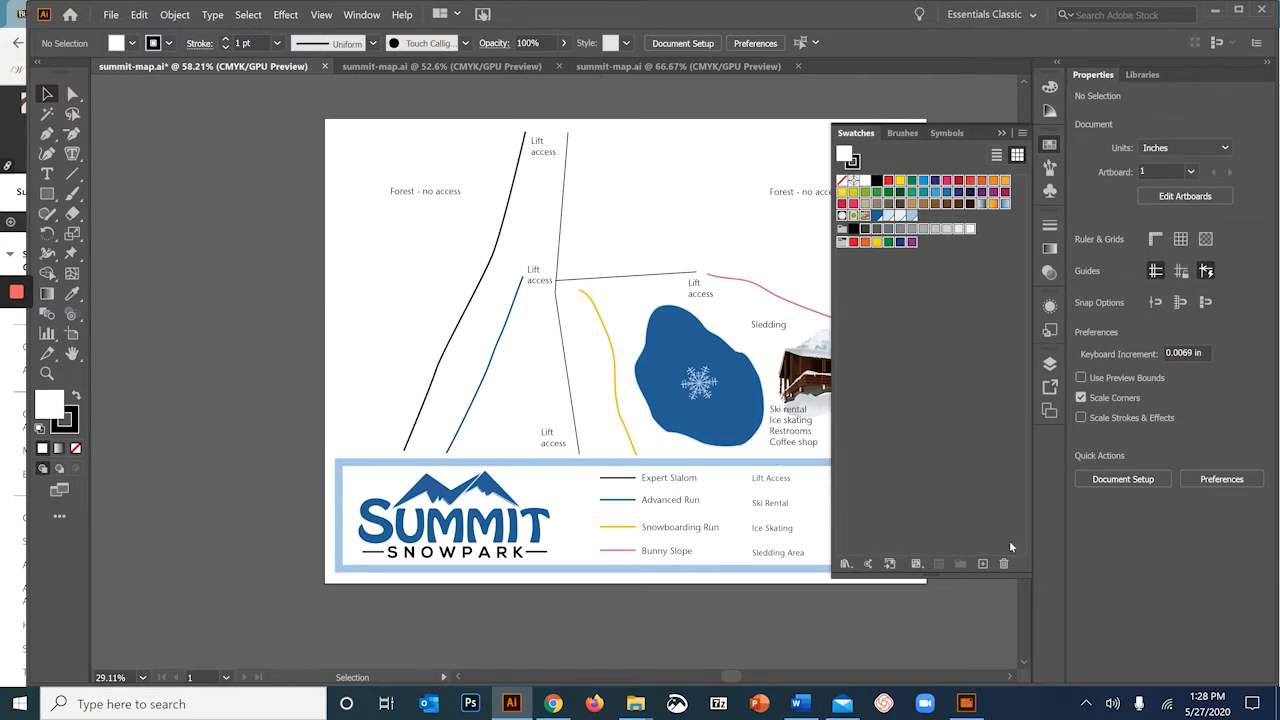
left_click(1004, 566)
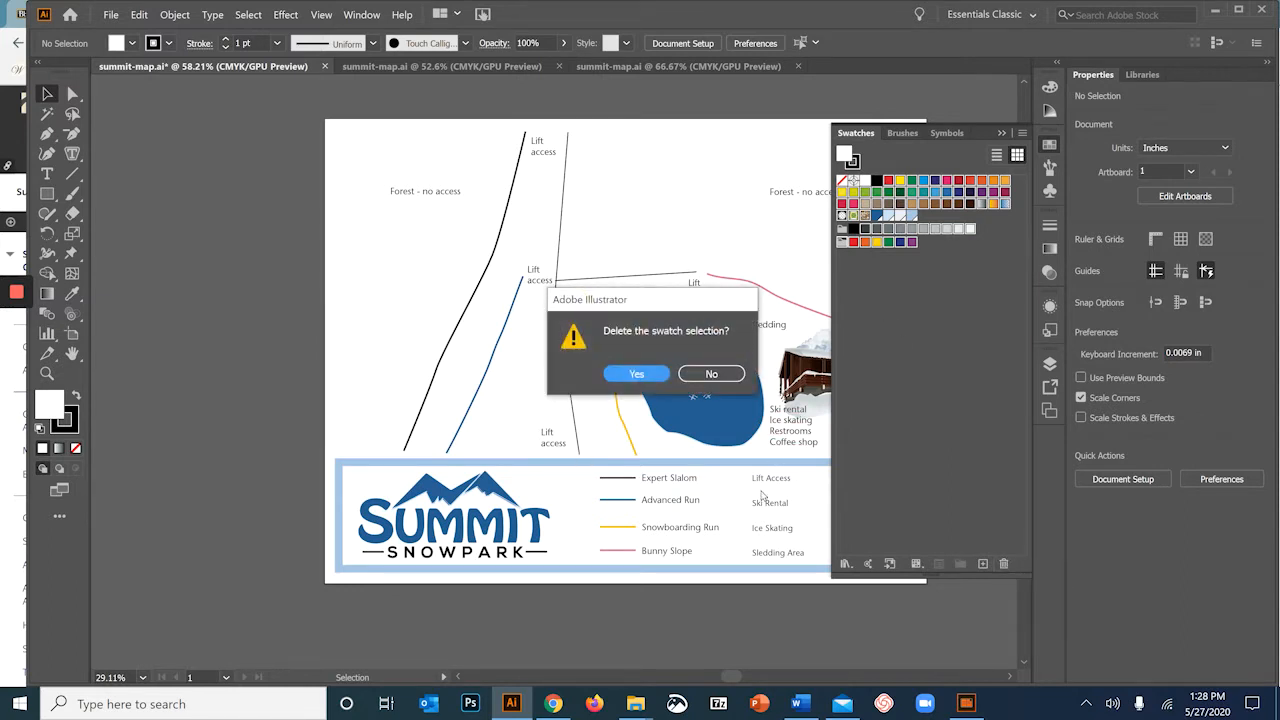
left_click(625, 377)
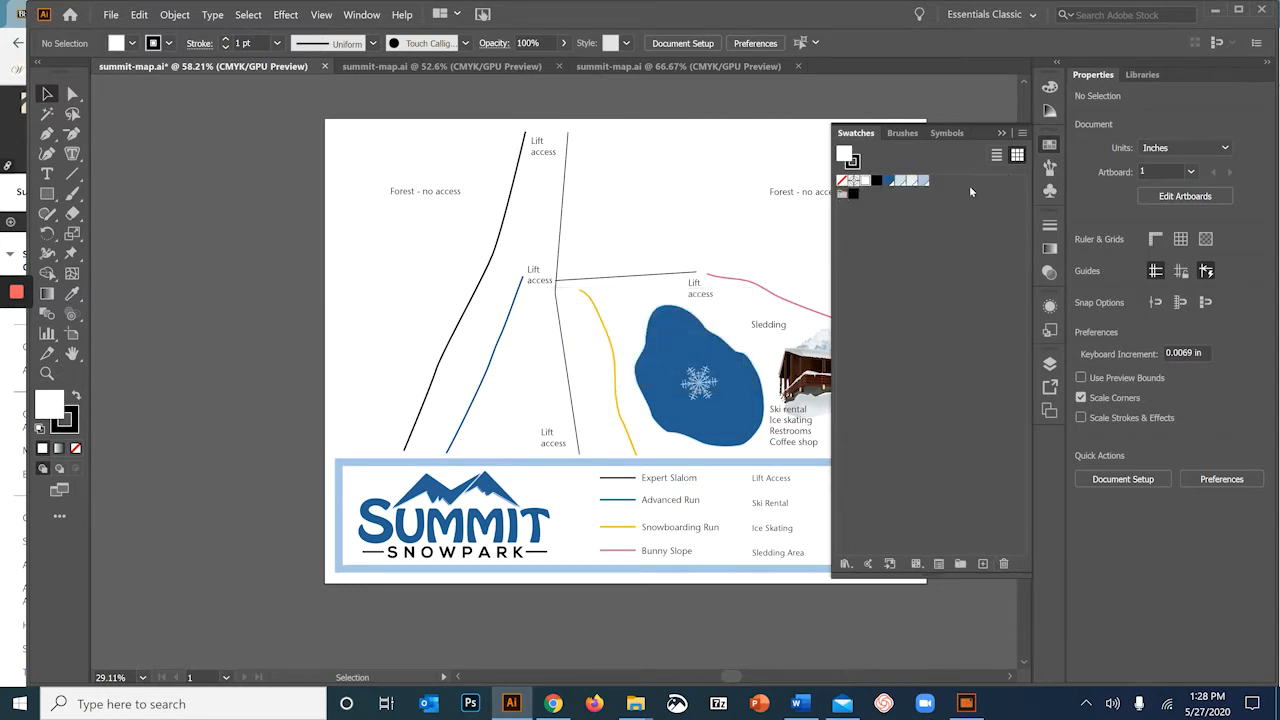
Display the swatches as a list and delete the Grays colour group.
left_click(996, 156)
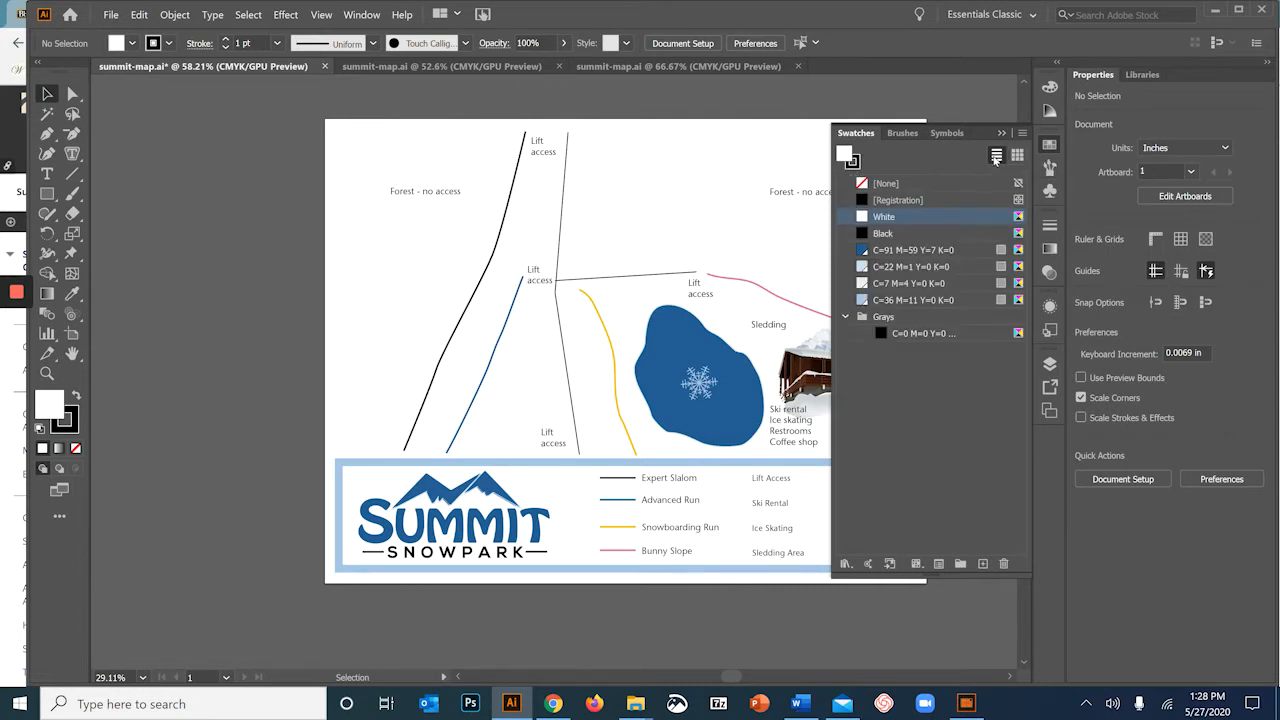
left_click(864, 318)
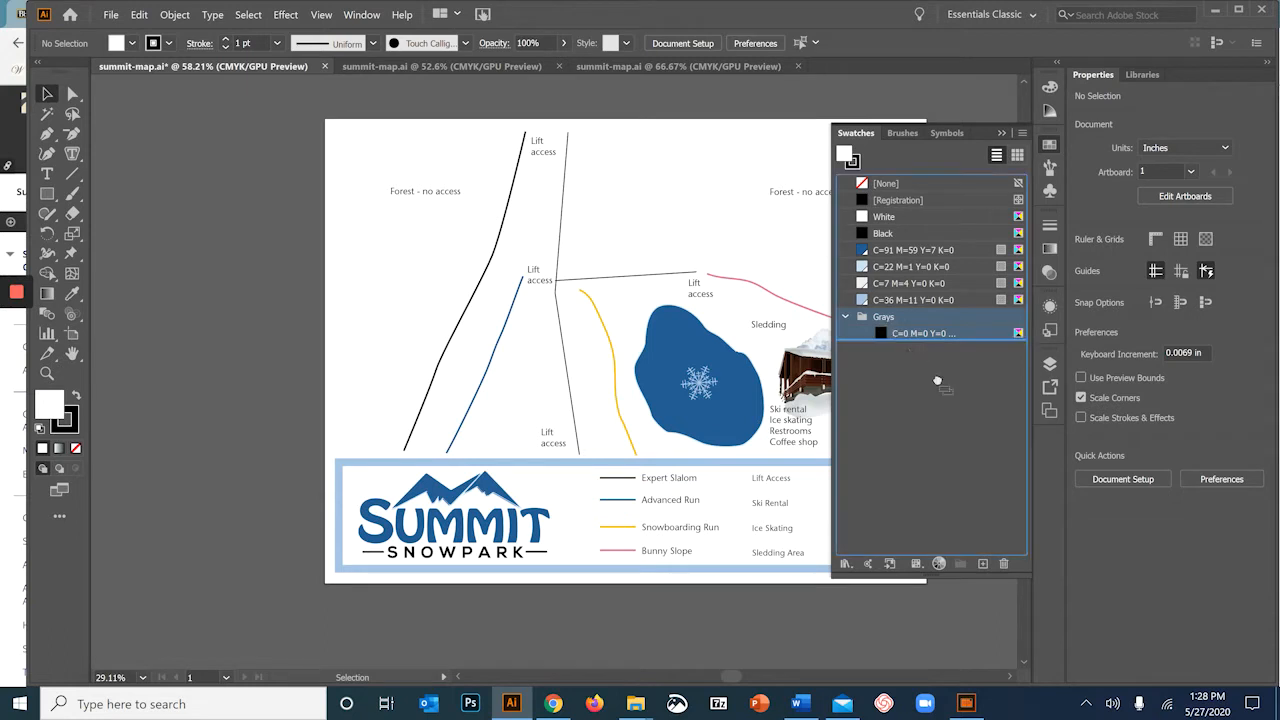
left_click(1004, 564)
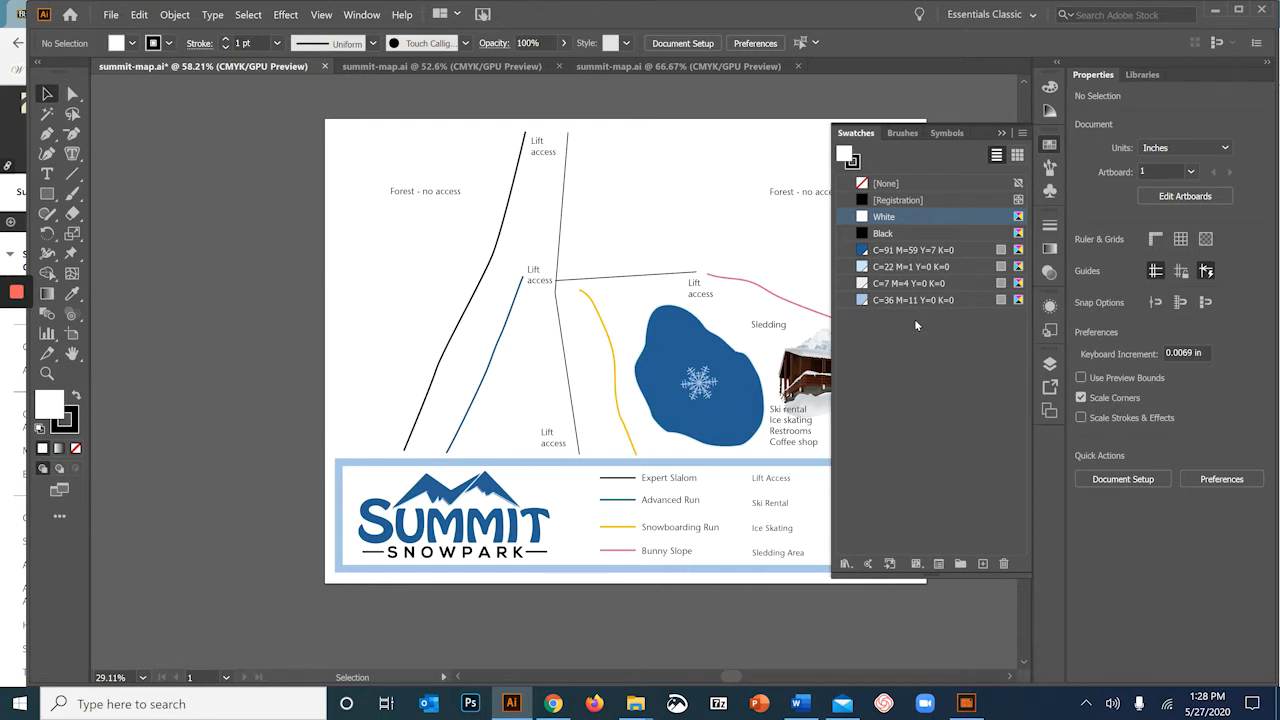
Activate the Gradient tool and arrange the swatches as a floating window beside the open gradient settings.
key("g")
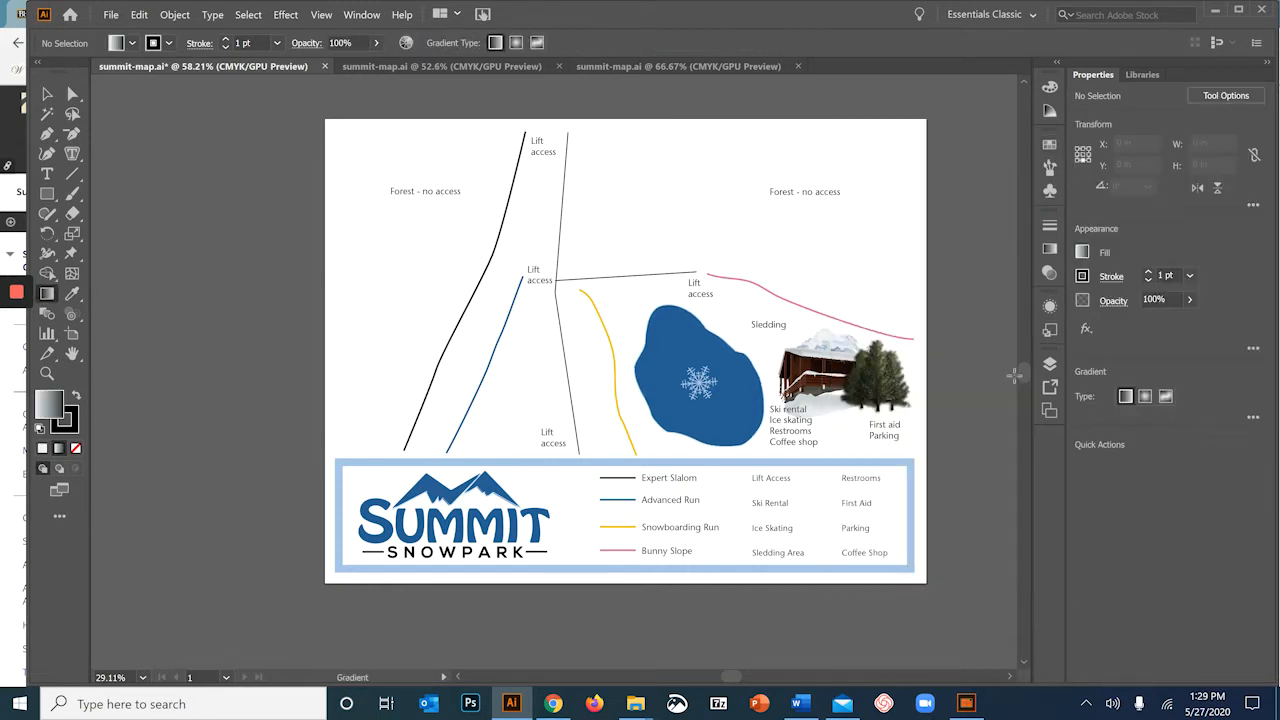
left_click(1048, 150)
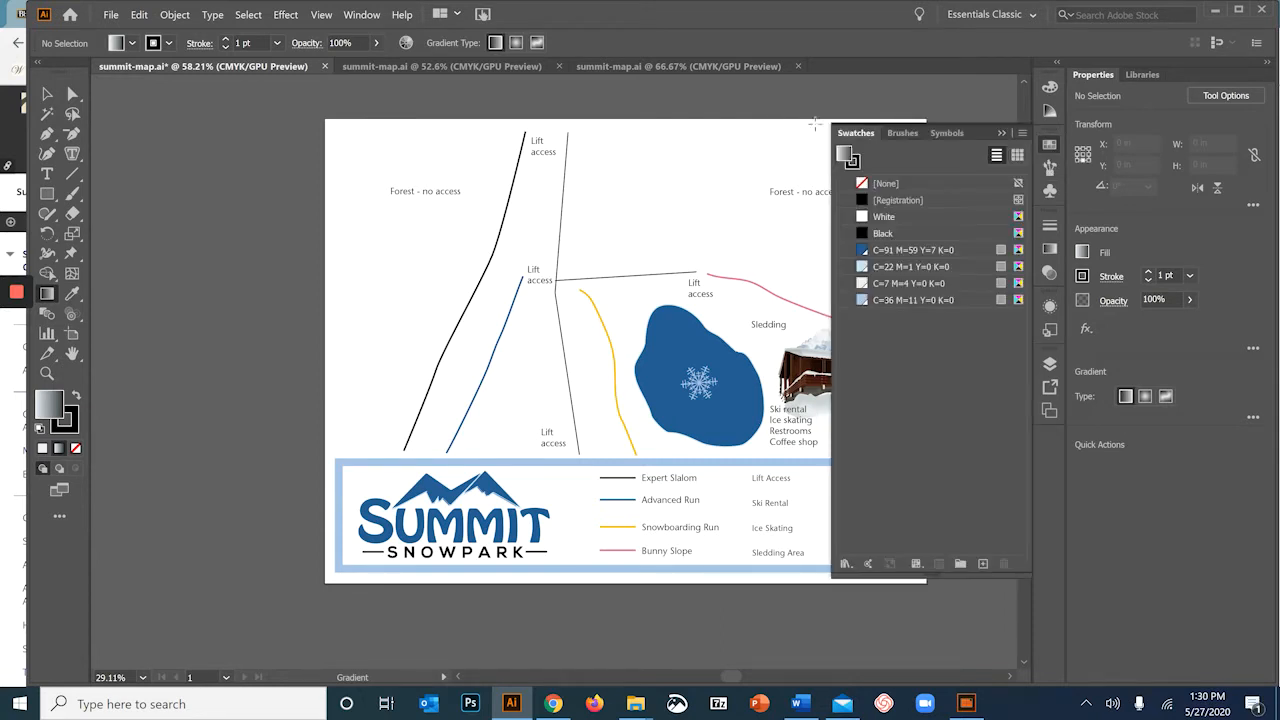
left_click_drag(870, 140, 343, 163)
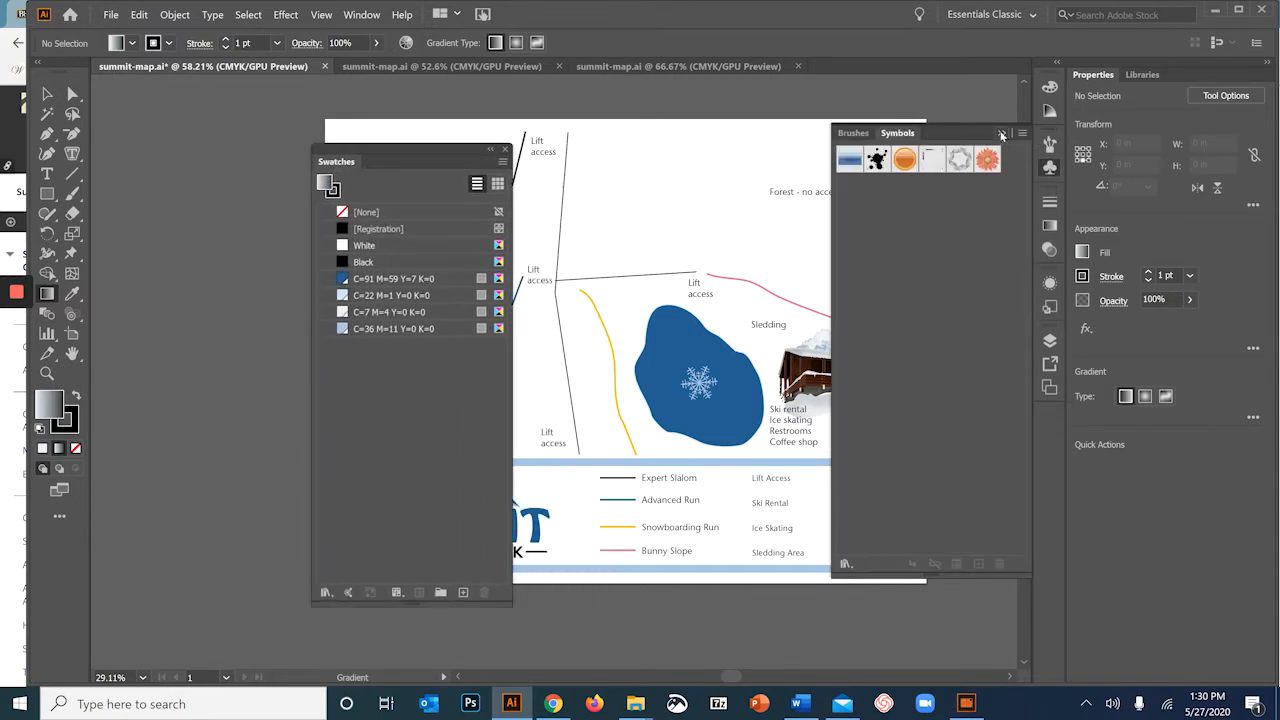
left_click(1002, 134)
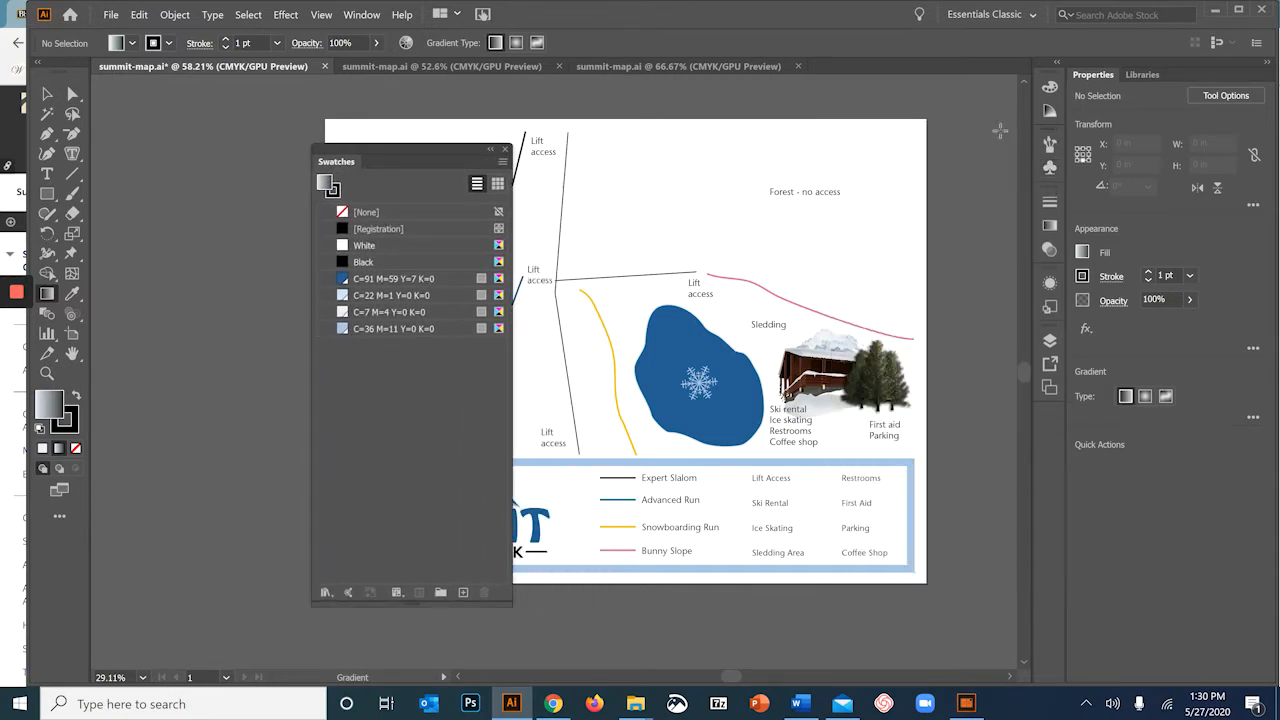
left_click(1049, 224)
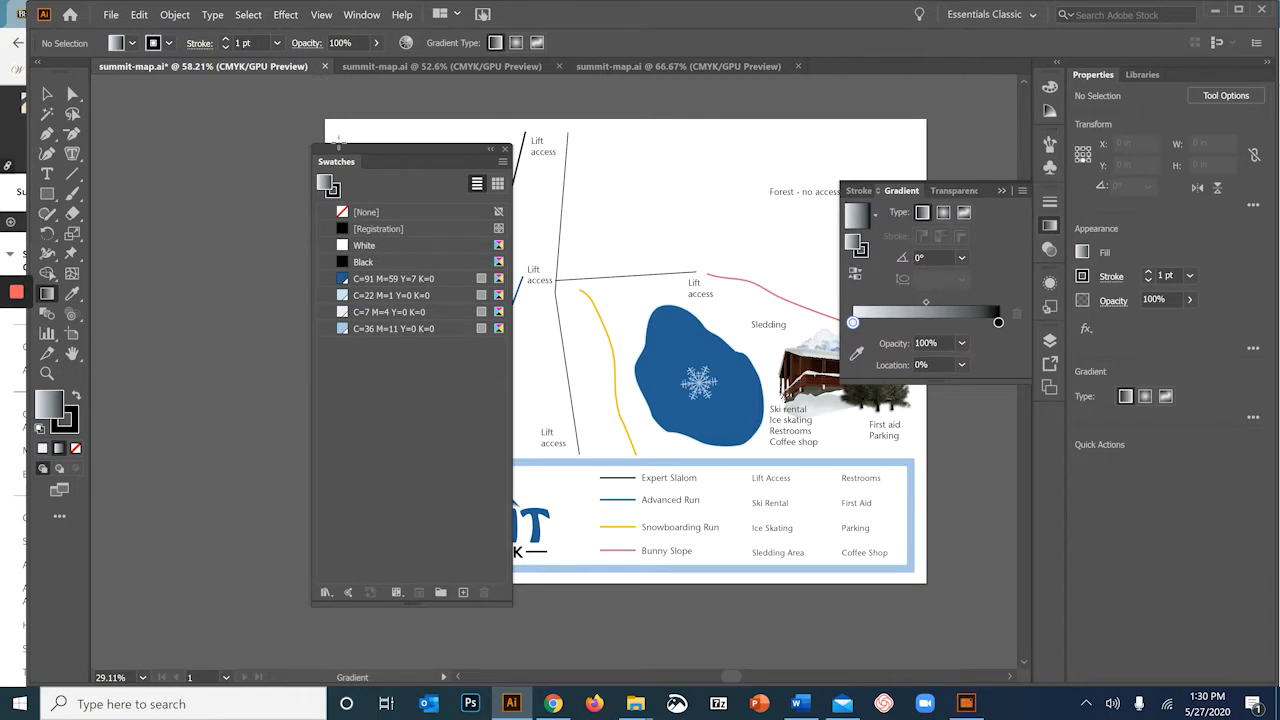
left_click_drag(341, 150, 667, 186)
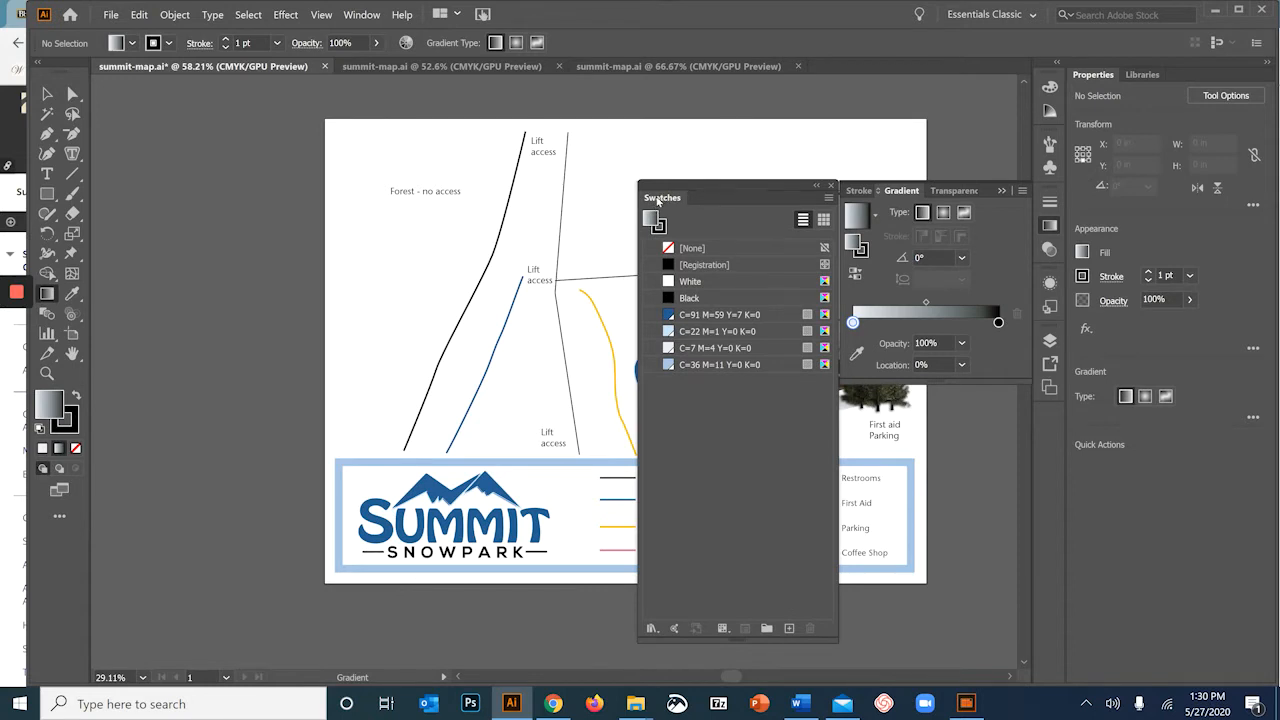
Dock the floating swatches as a collapsed icon, and float them again beside the reopened gradient settings.
left_click_drag(660, 198, 1052, 418)
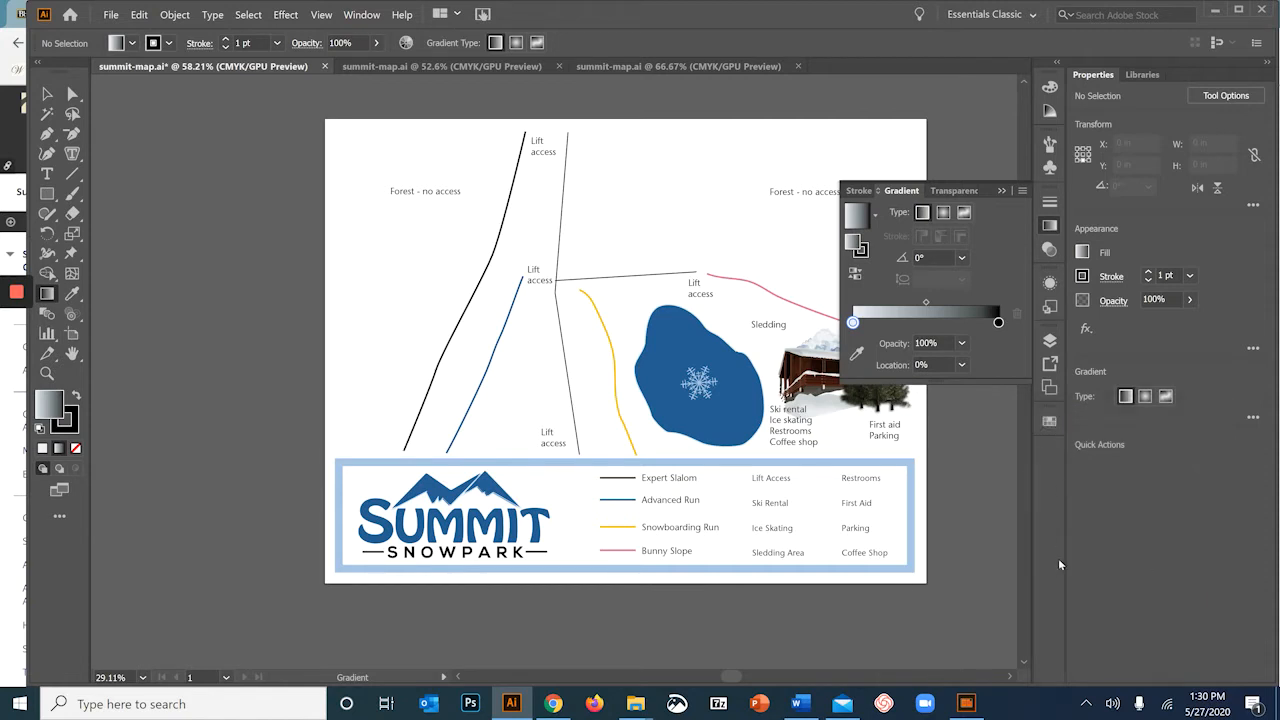
left_click(1049, 421)
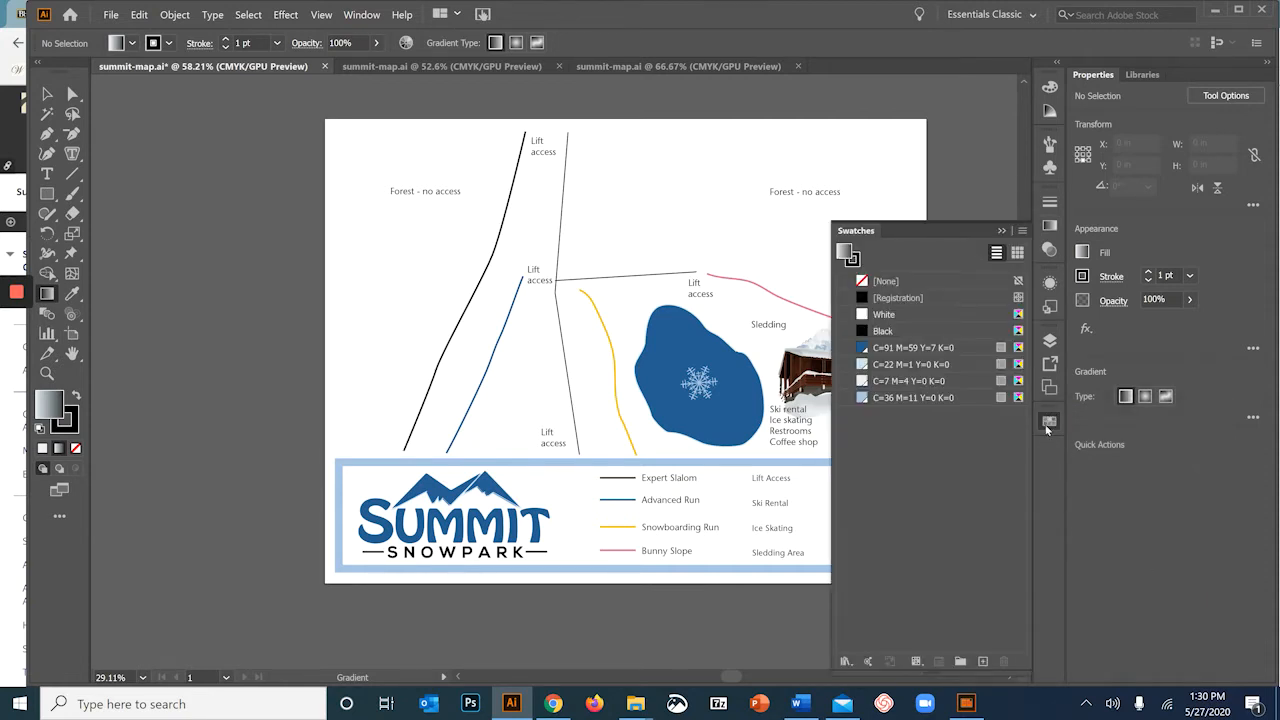
left_click_drag(853, 232, 670, 232)
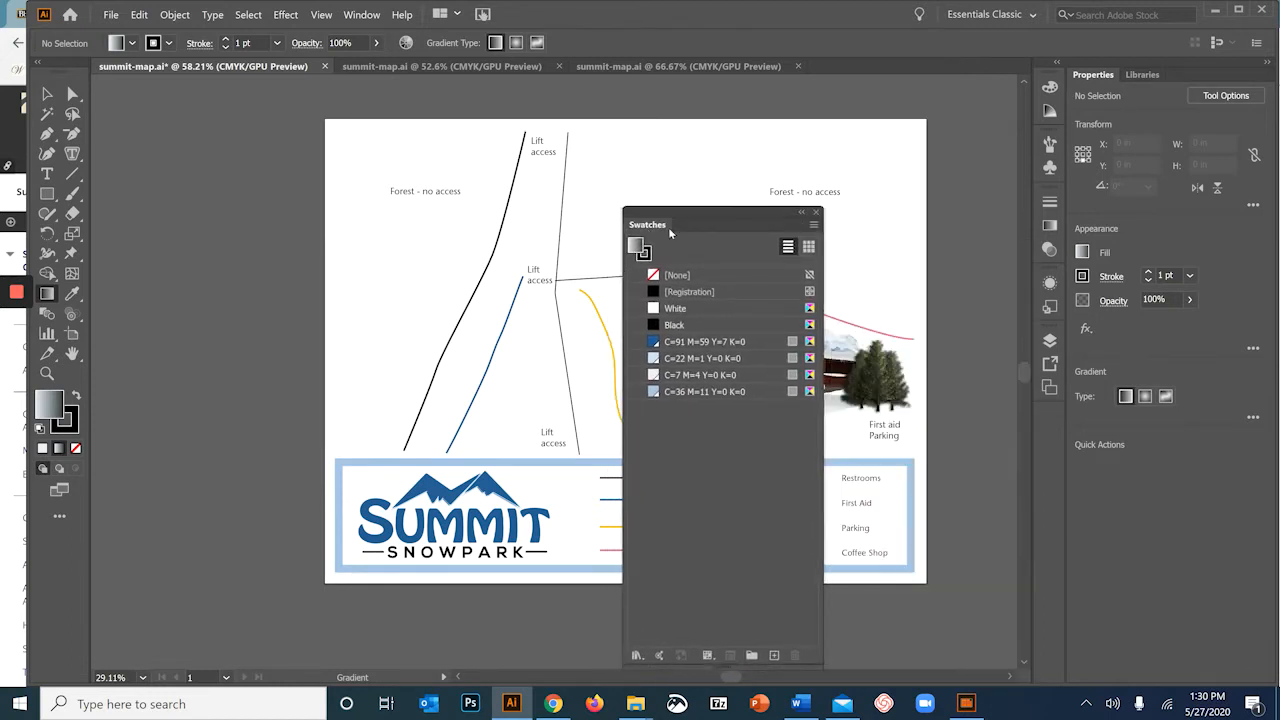
left_click(1049, 224)
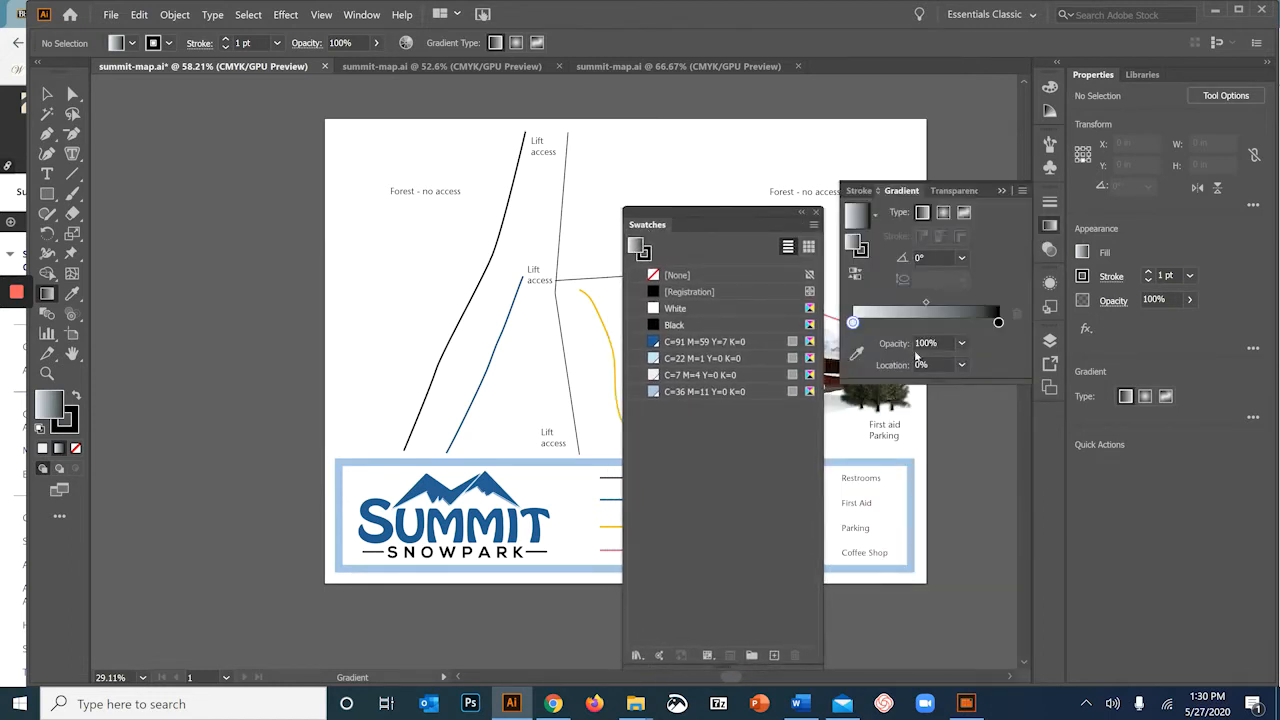
Create a radial fill gradient running from the C=7 M=4 Y=0 K=0 swatch to the C=36 M=11 Y=0 K=0 swatch.
left_click(853, 324)
left_click(660, 380)
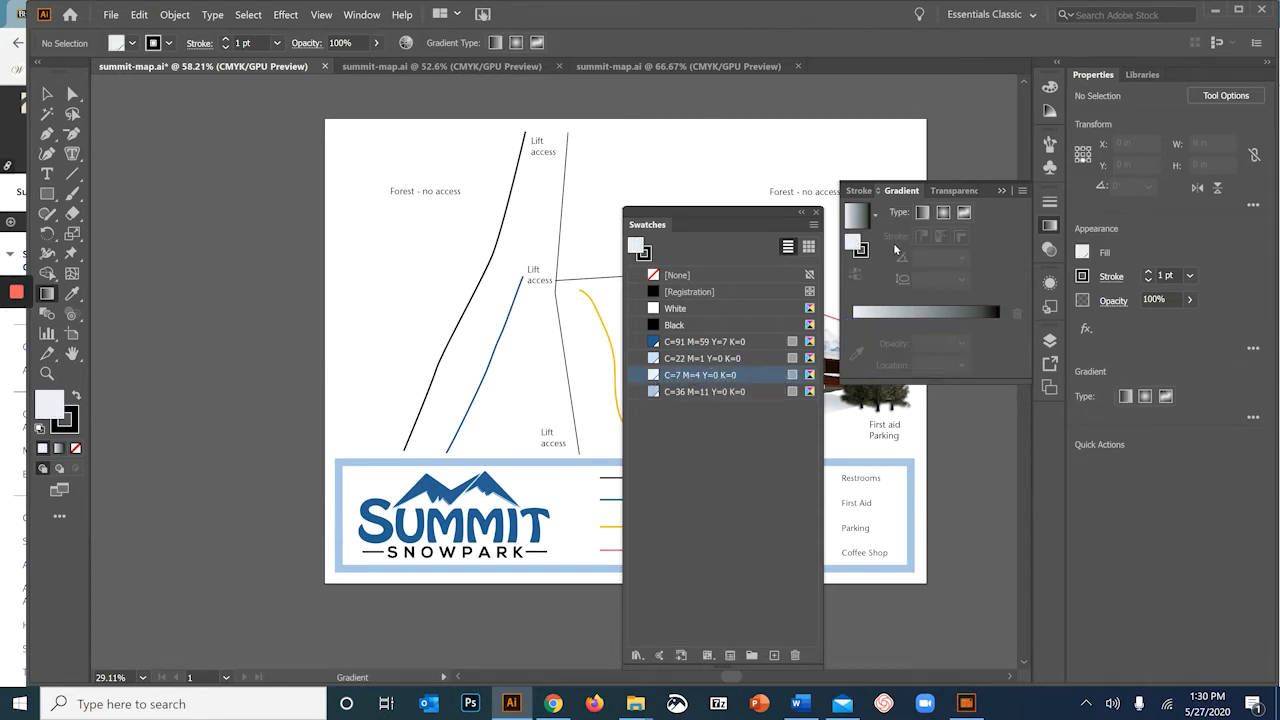
left_click(943, 213)
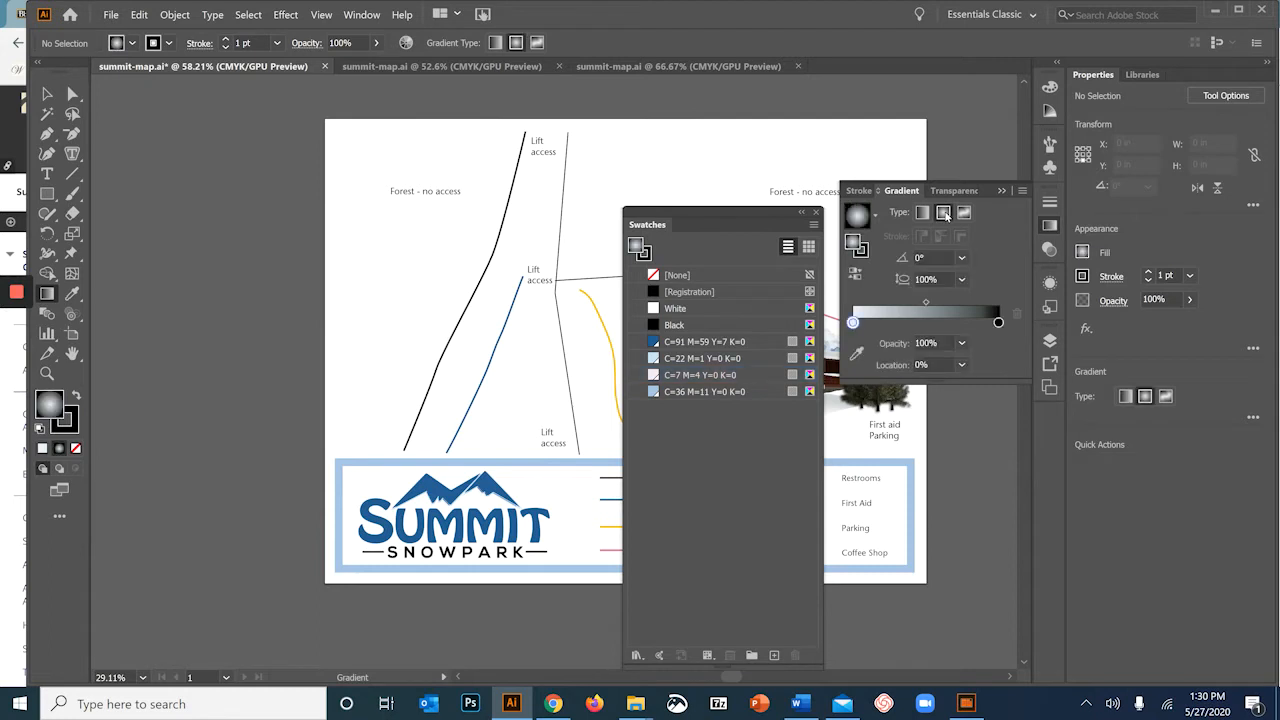
left_click_drag(668, 375, 853, 323)
left_click_drag(656, 392, 998, 325)
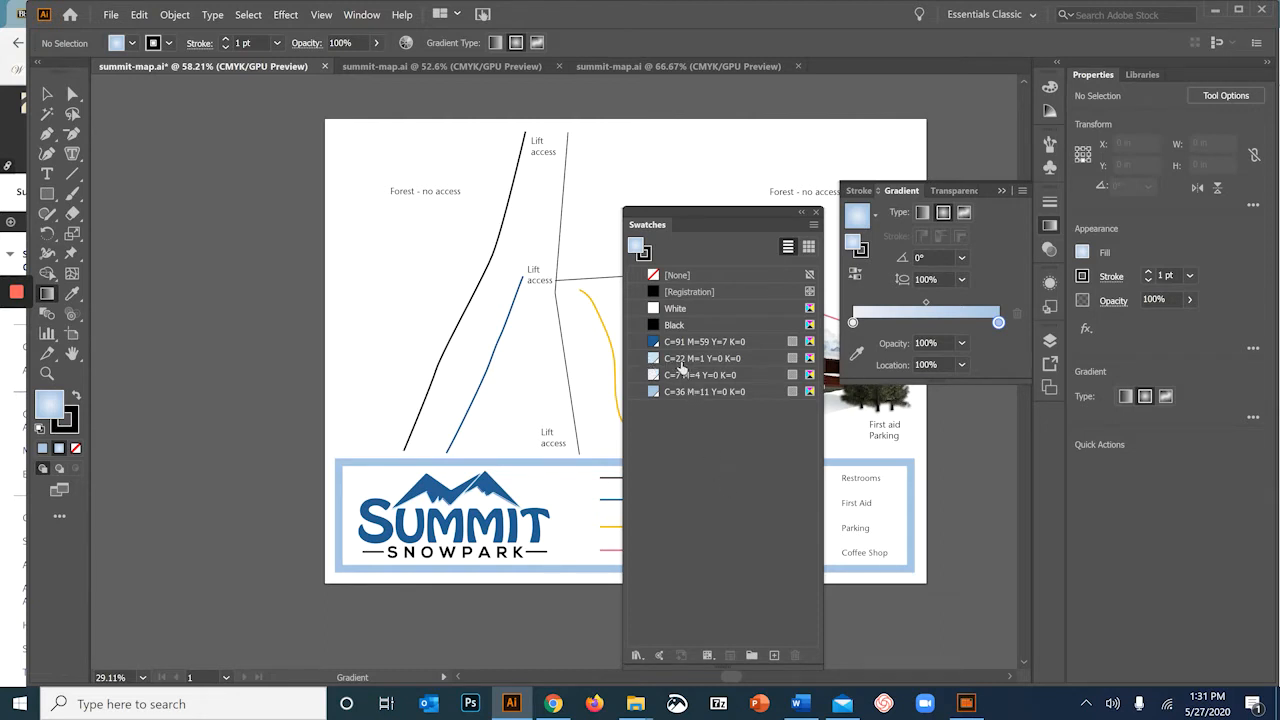
Add a middle colour stop with the C=22 M=1 Y=0 K=0 swatch to the radial gradient and set its location to 67%.
left_click(680, 362)
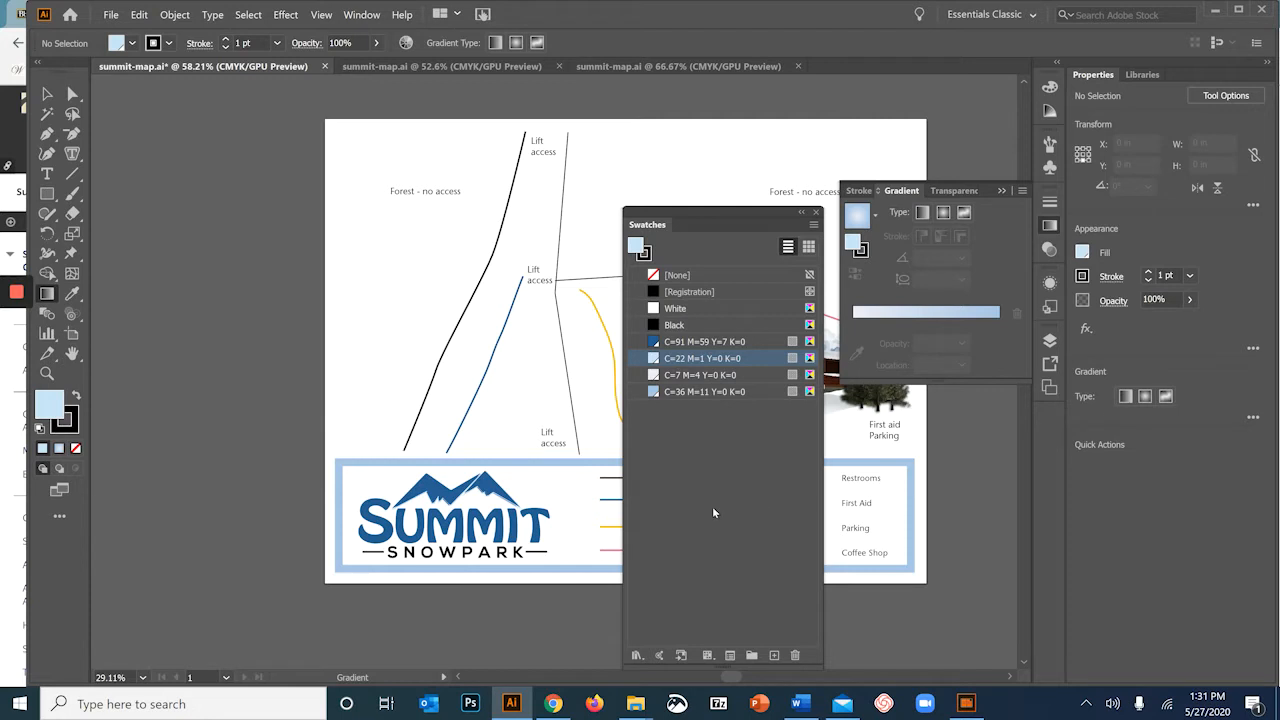
left_click(943, 213)
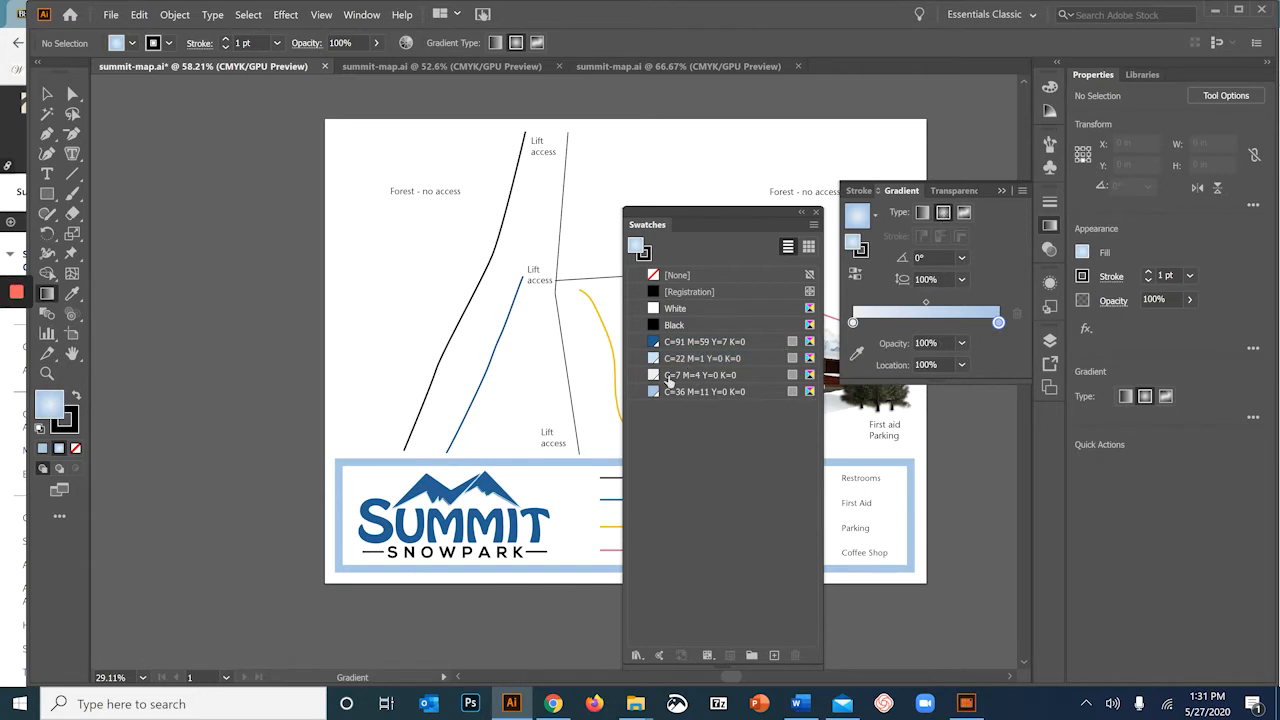
left_click_drag(700, 358, 936, 323)
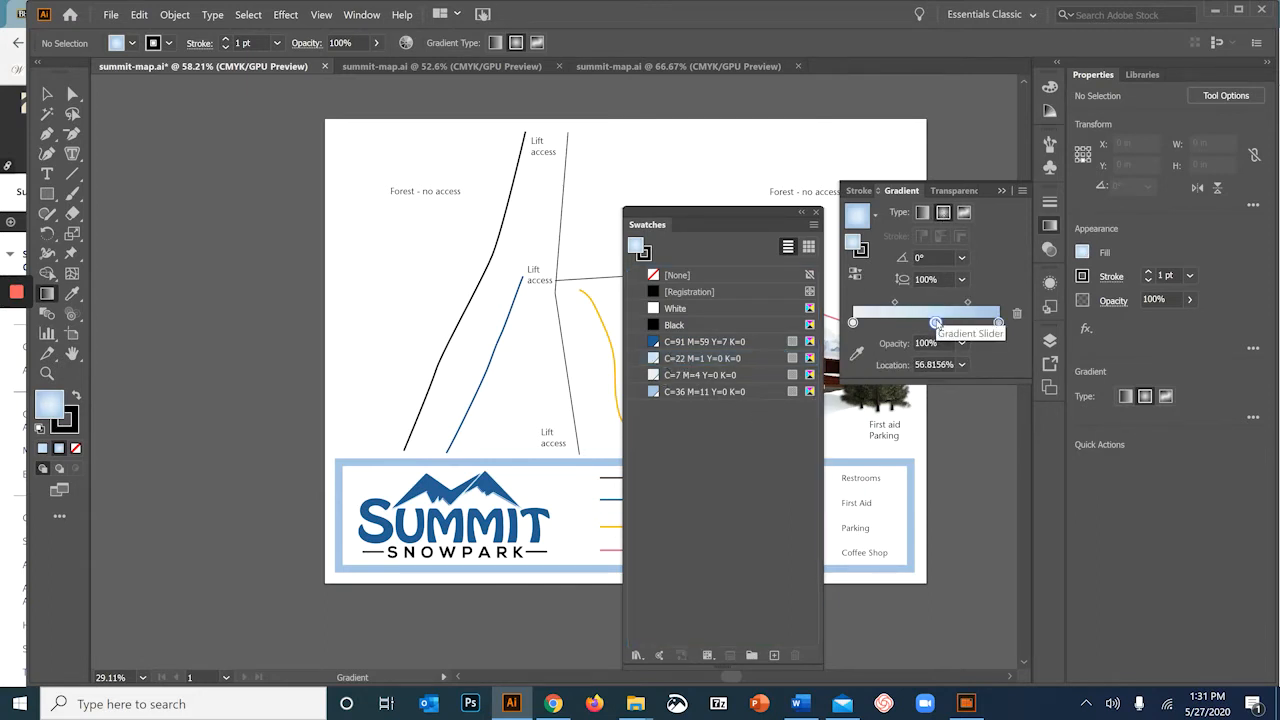
left_click(963, 366)
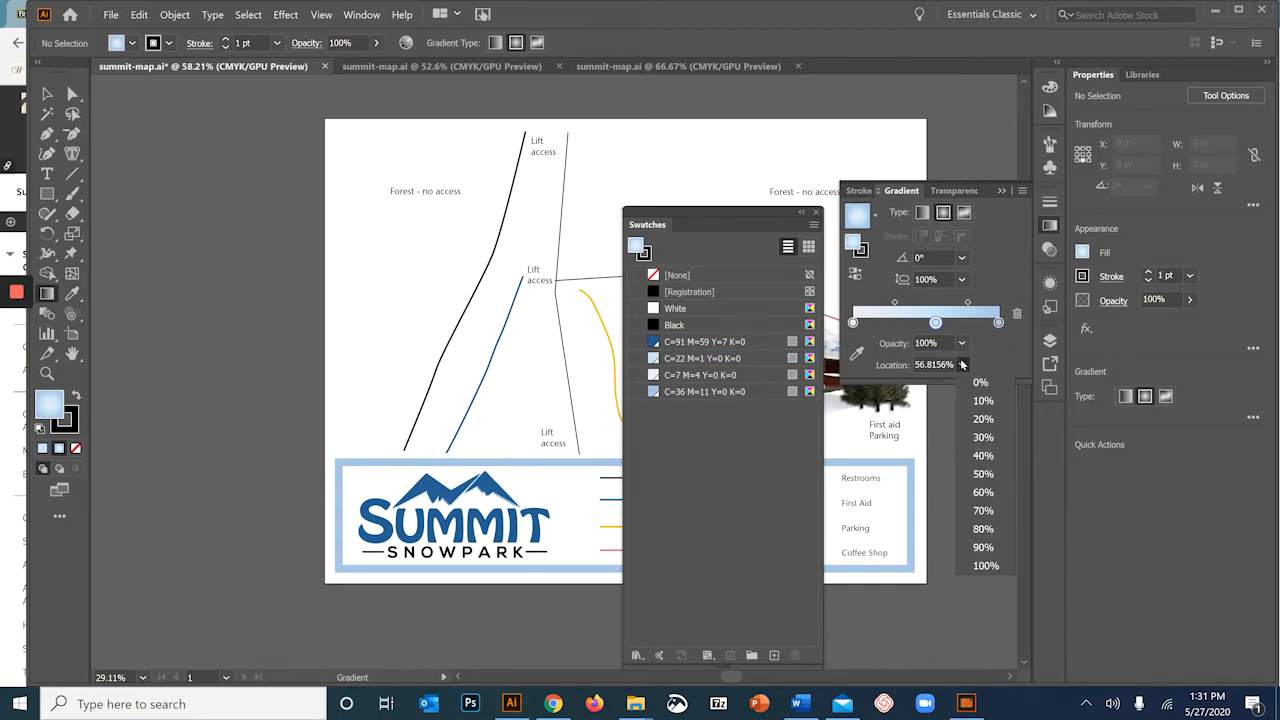
left_click(950, 362)
left_click(950, 362)
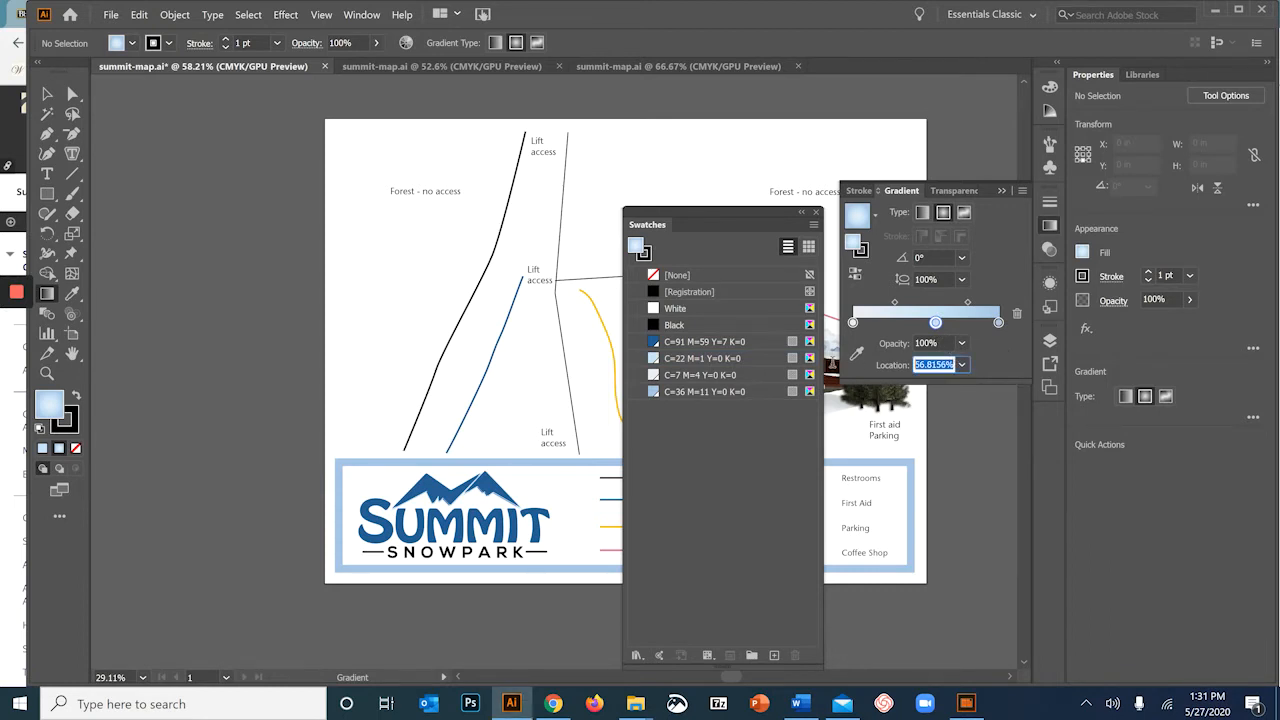
type("678")
key("Return")
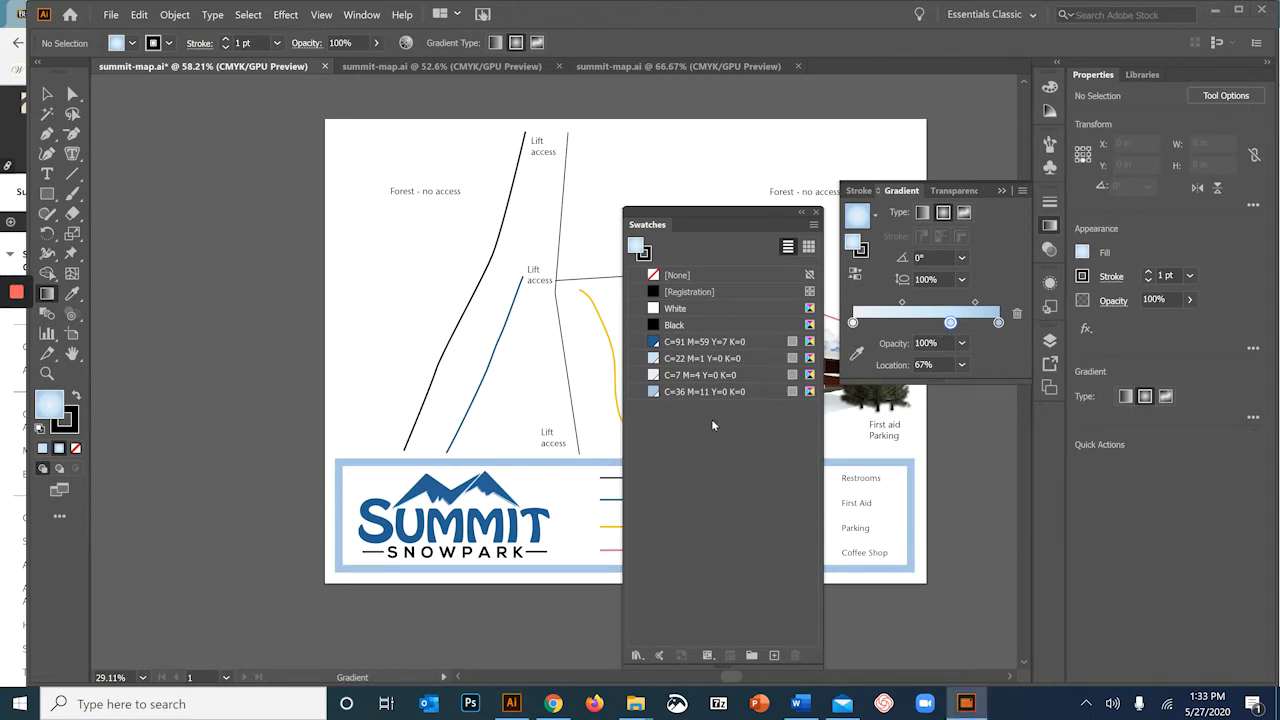
Add a C=36 M=11 Y=0 K=0 colour stop at about 27% on the radial gradient and lighten the stop's tint.
left_click(676, 395)
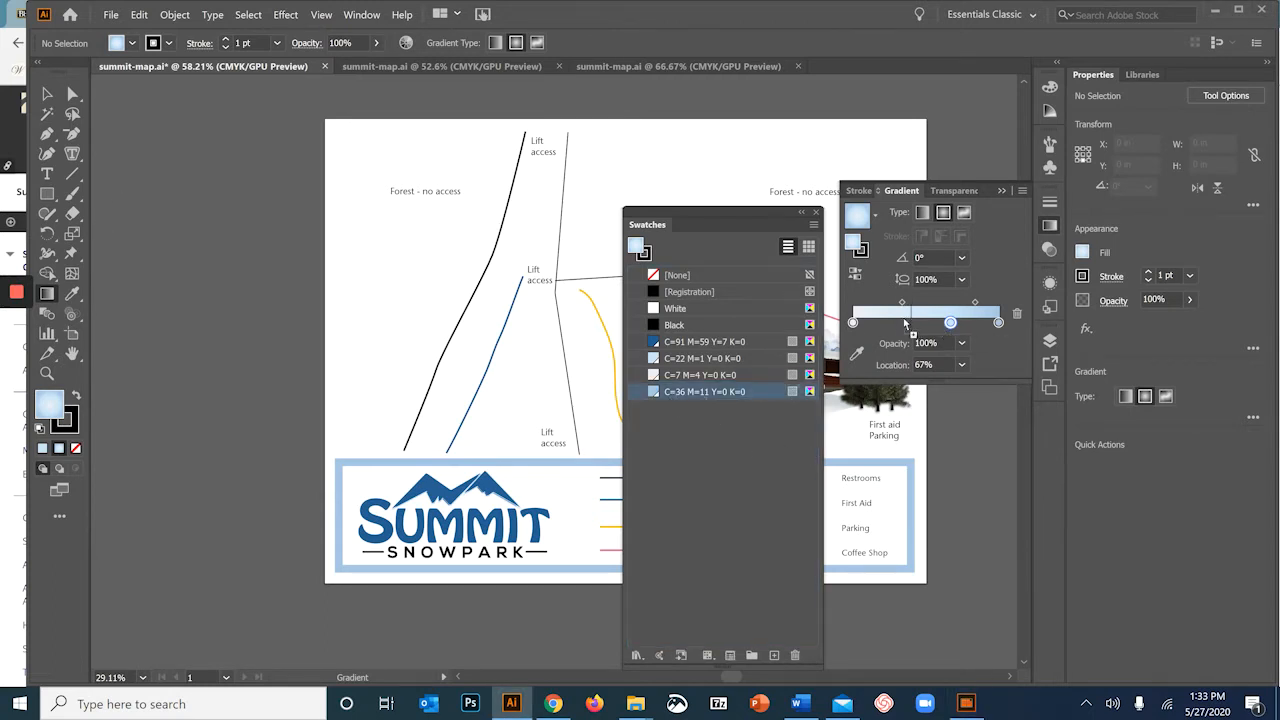
left_click(892, 323)
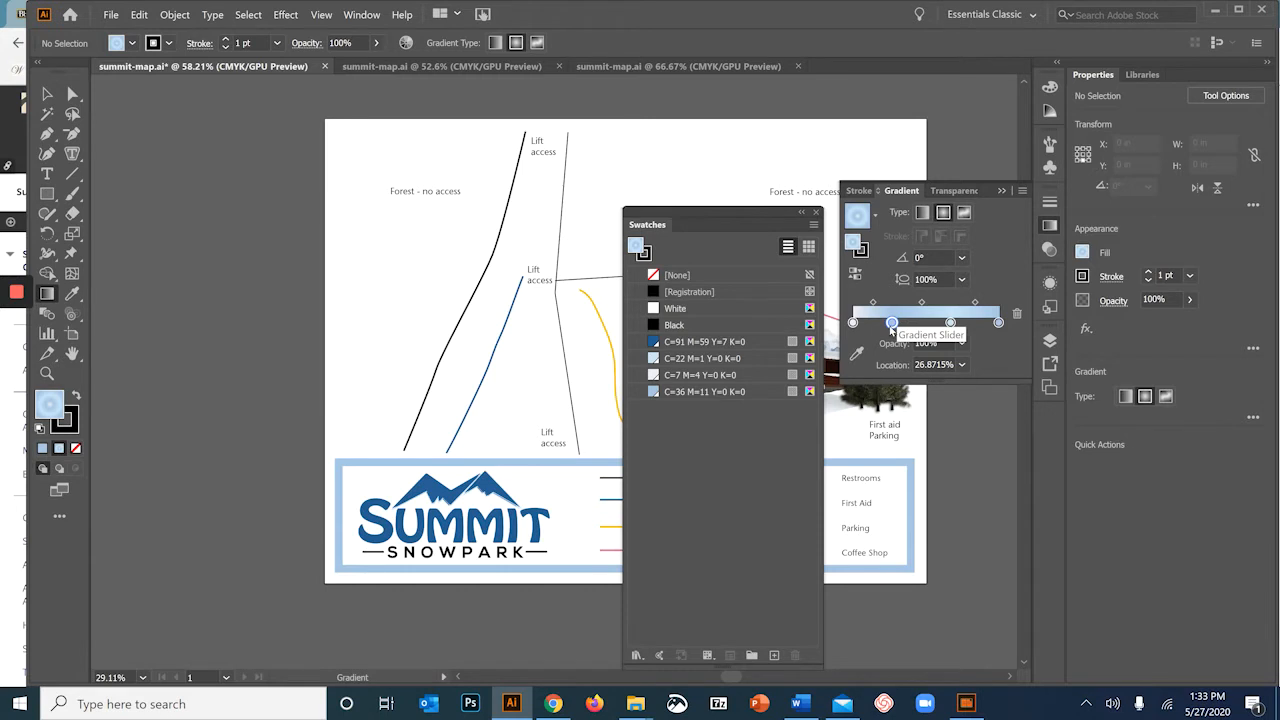
double_click(892, 323)
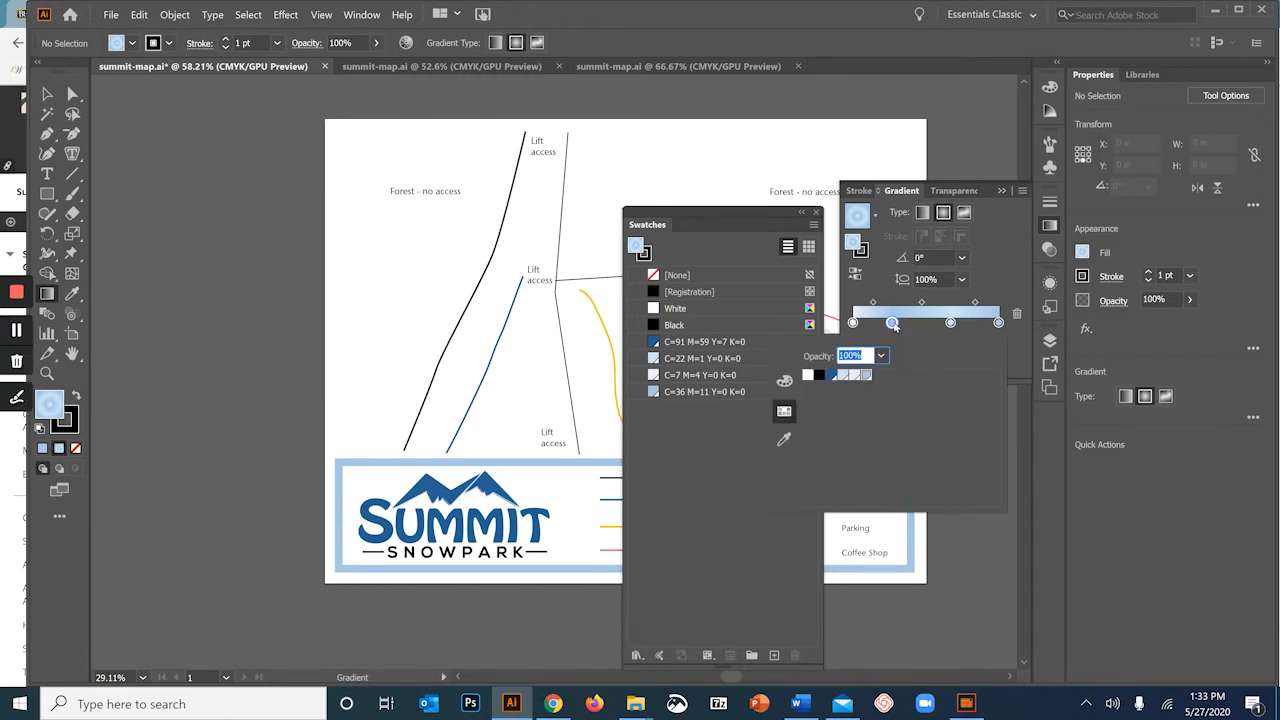
left_click(784, 382)
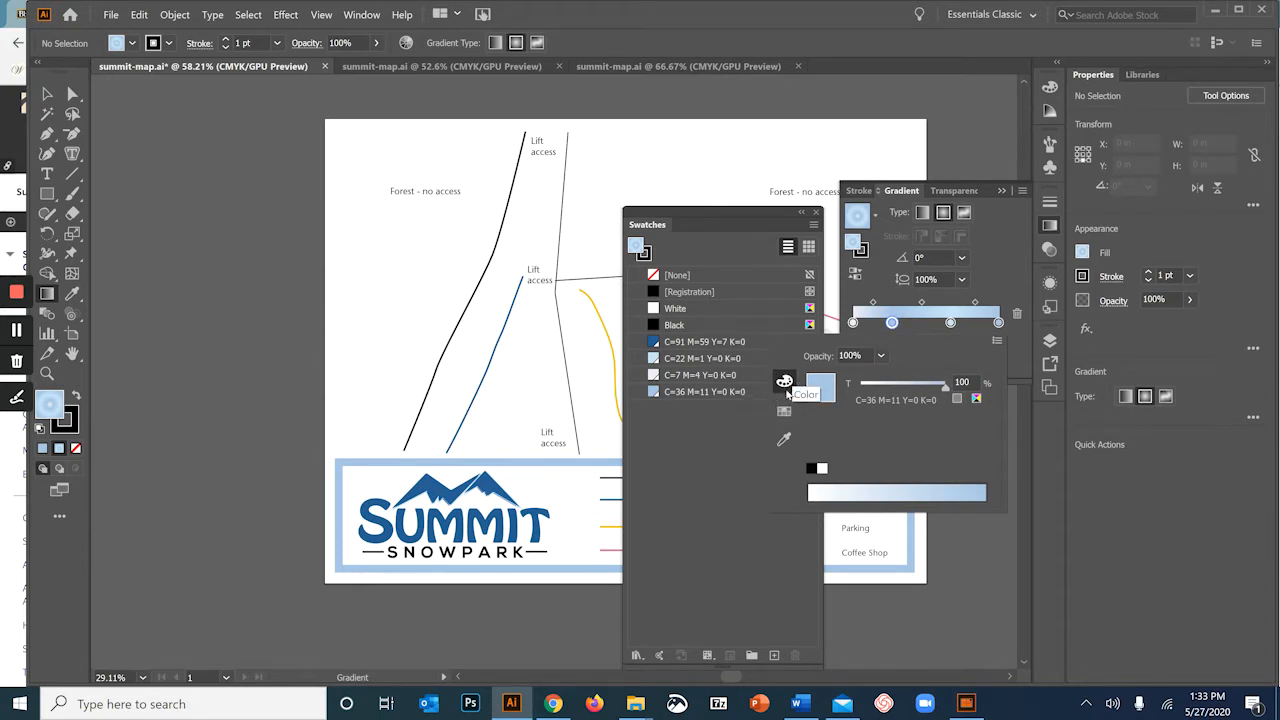
left_click_drag(943, 387, 918, 389)
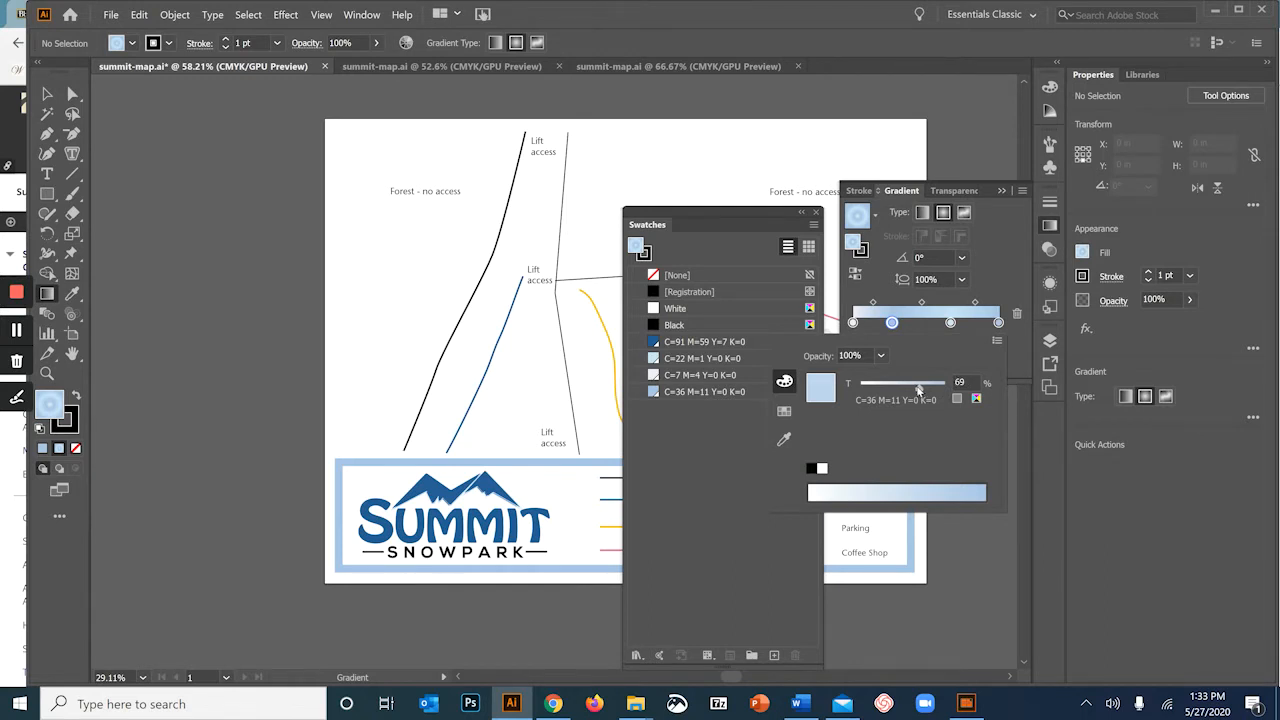
left_click(961, 382)
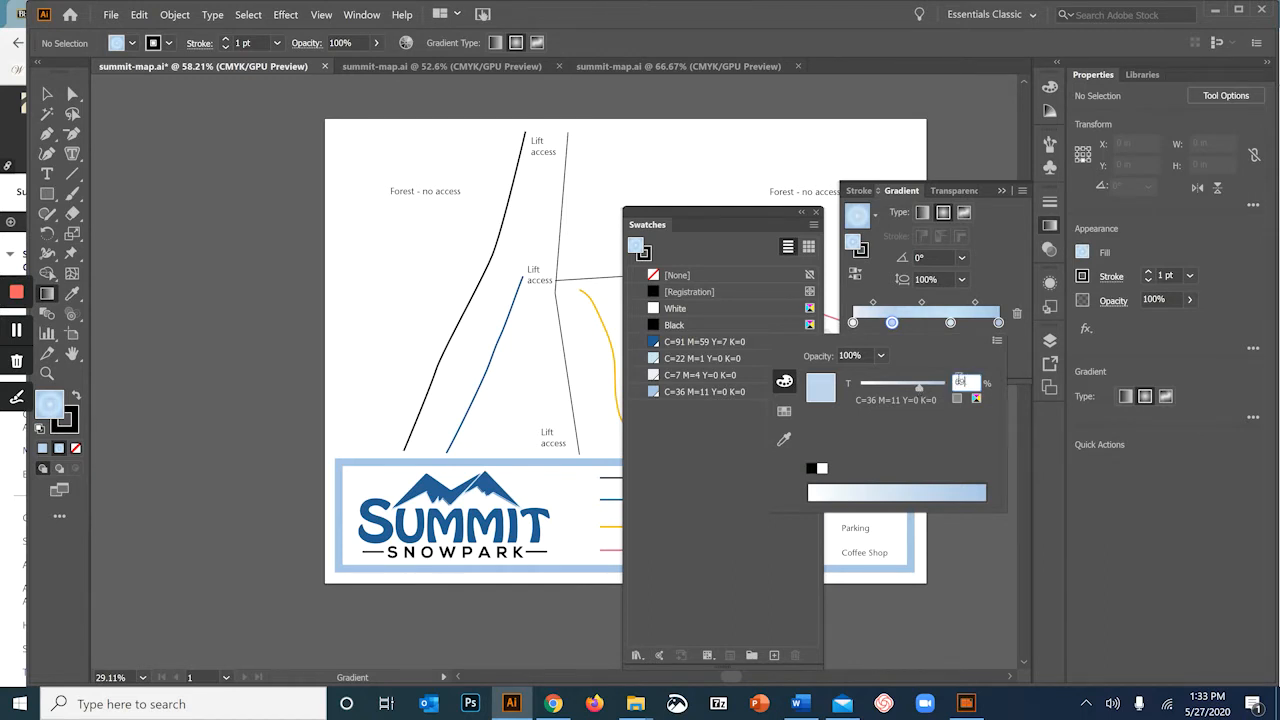
type("7")
left_click(945, 216)
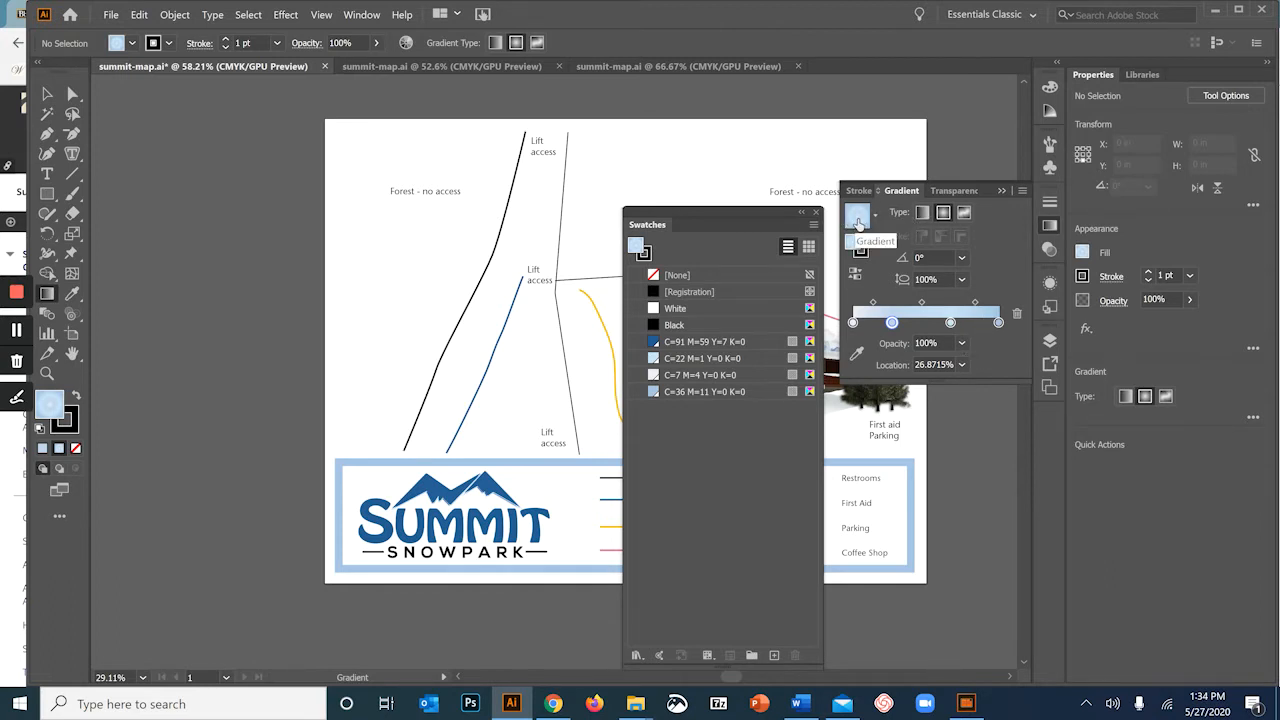
Save the radial gradient as a new swatch and name it Ice Radial.
left_click_drag(857, 222, 678, 449)
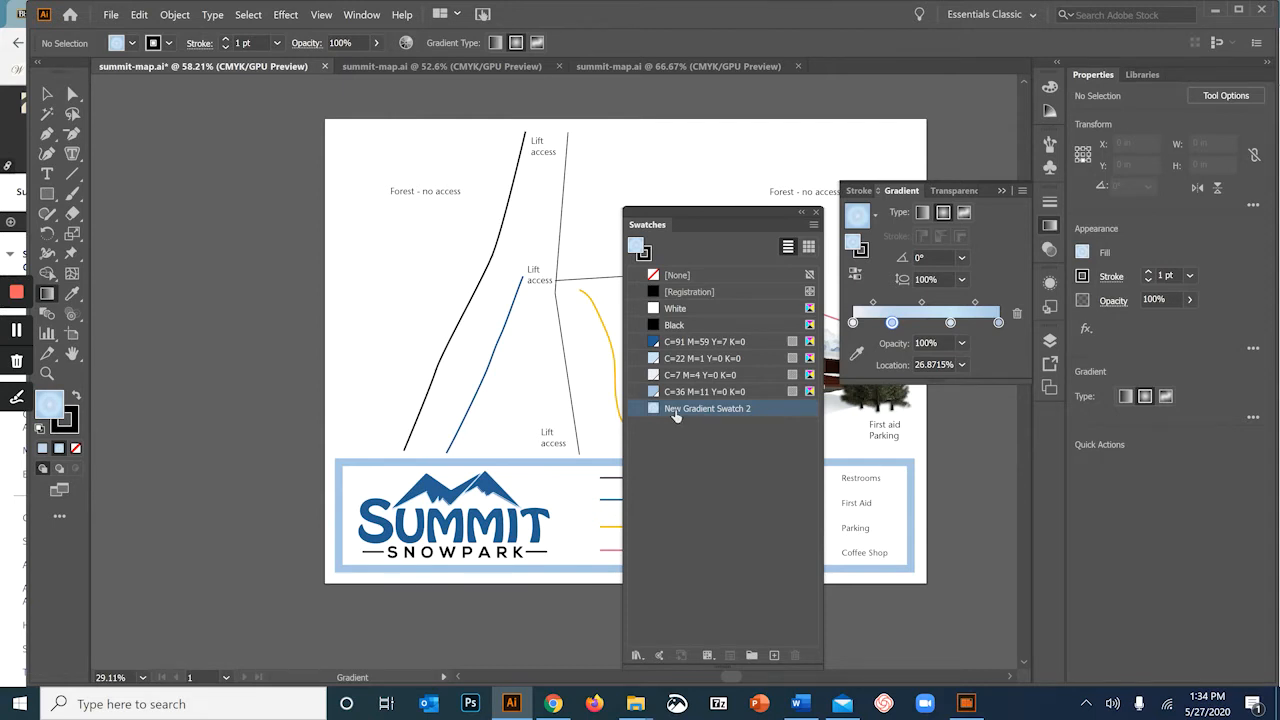
double_click(675, 411)
type("I")
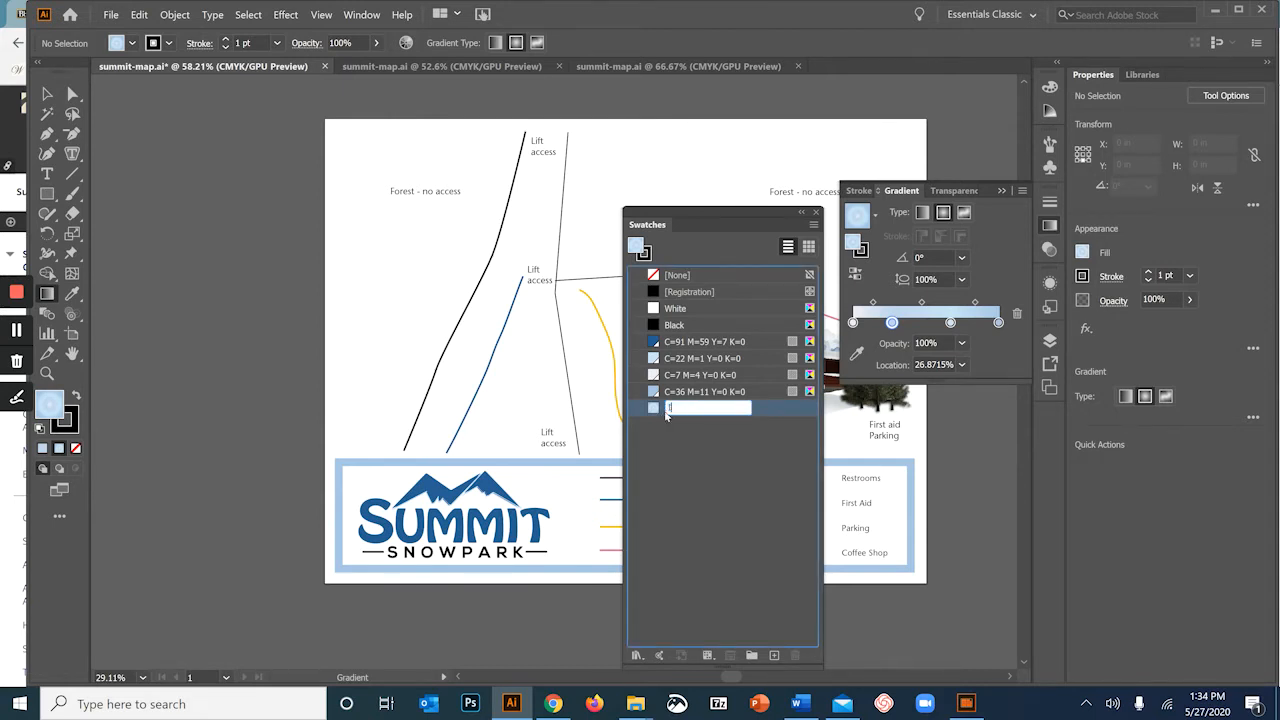
type("ce Radial")
key("Return")
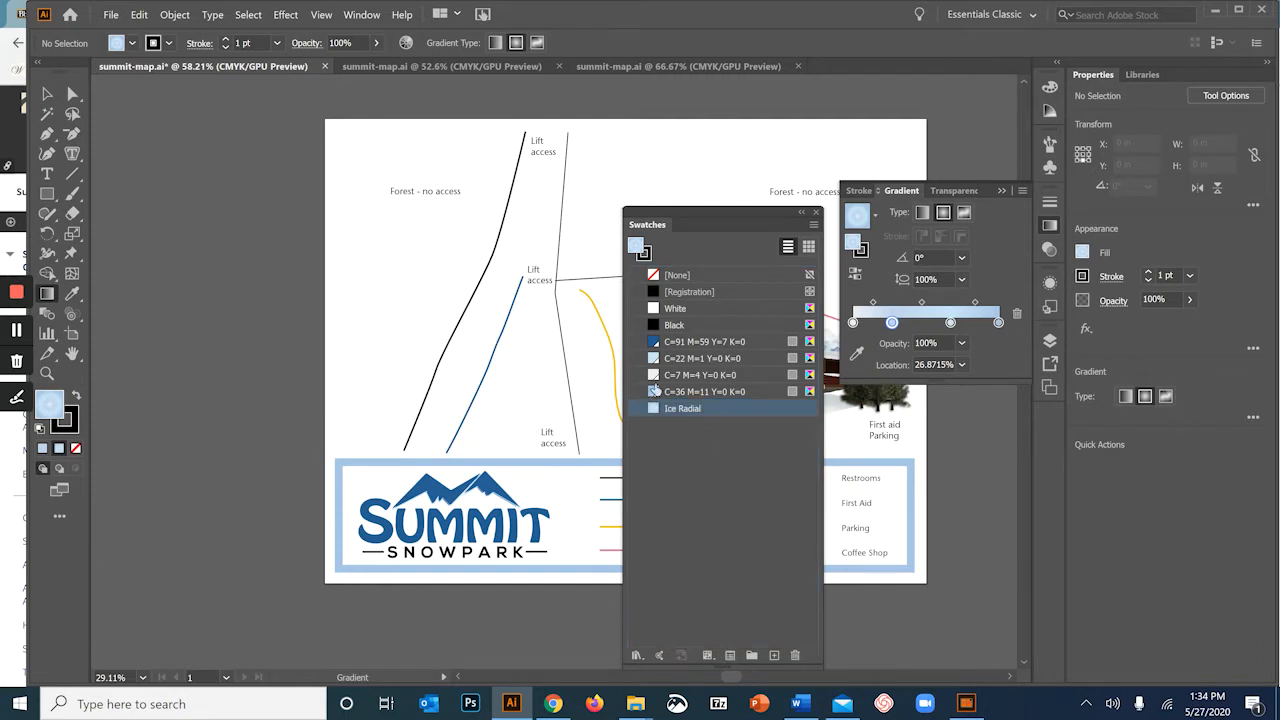
Move the floating swatches clear of the map and fill the dark blue skating pond with the Ice Radial swatch.
left_click_drag(747, 209, 291, 175)
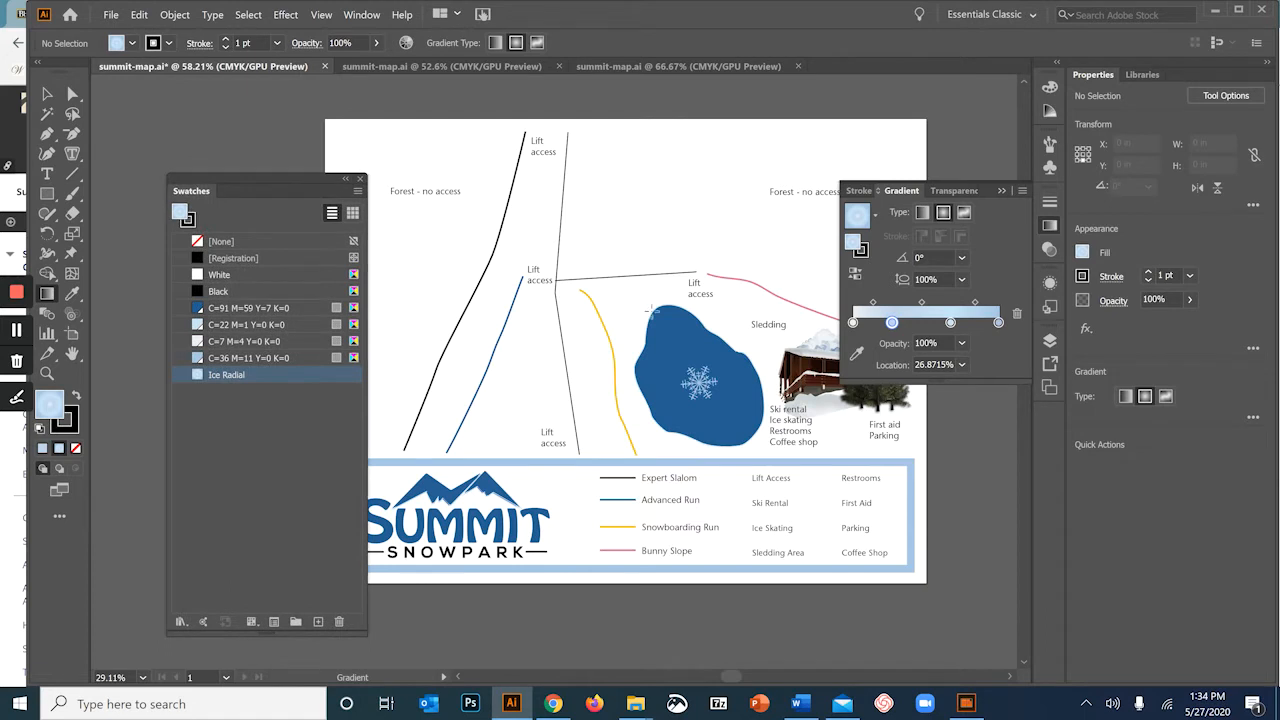
left_click(47, 93)
left_click(675, 318)
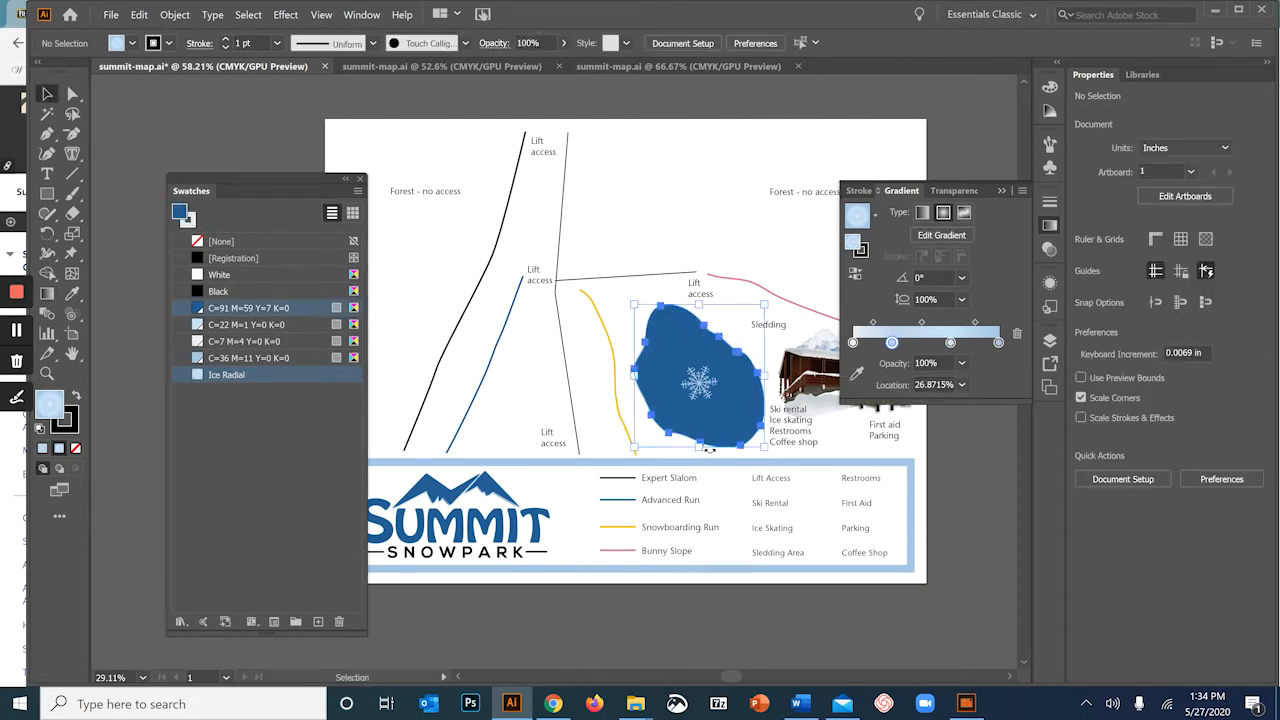
left_click(202, 376)
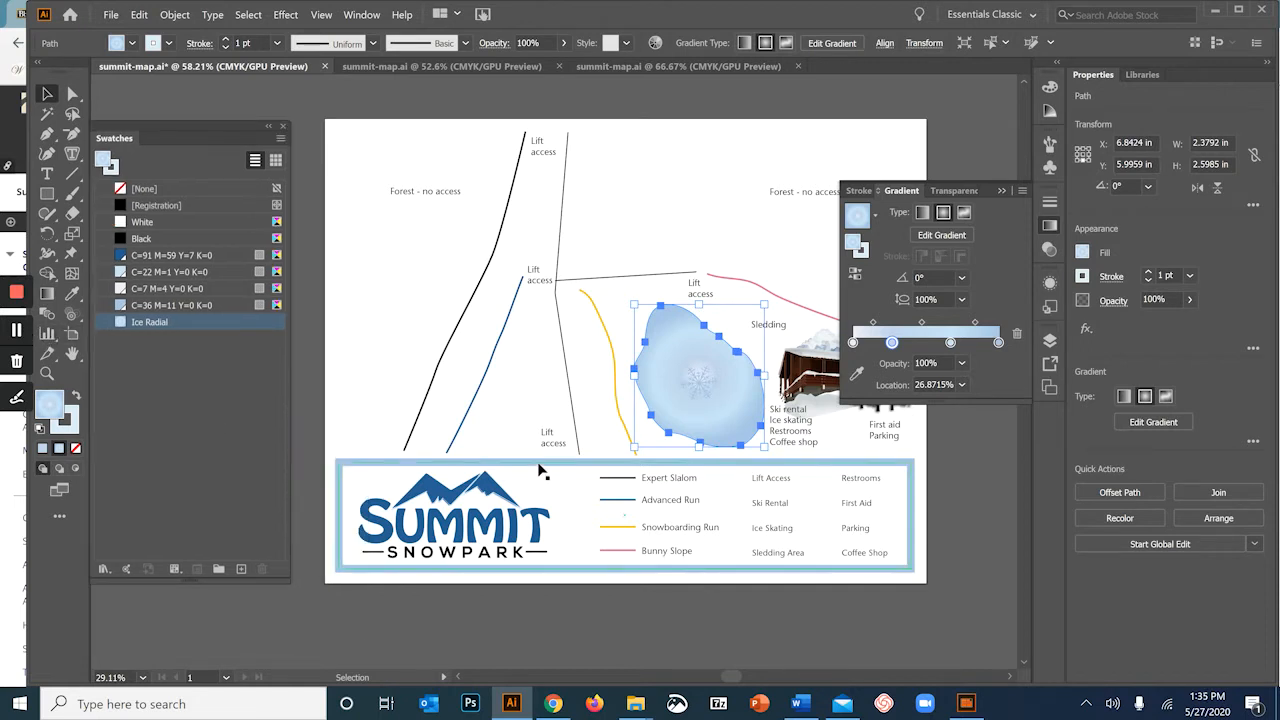
Apply the Ice Radial gradient to the stroke of the frame around the map legend.
left_click(538, 470)
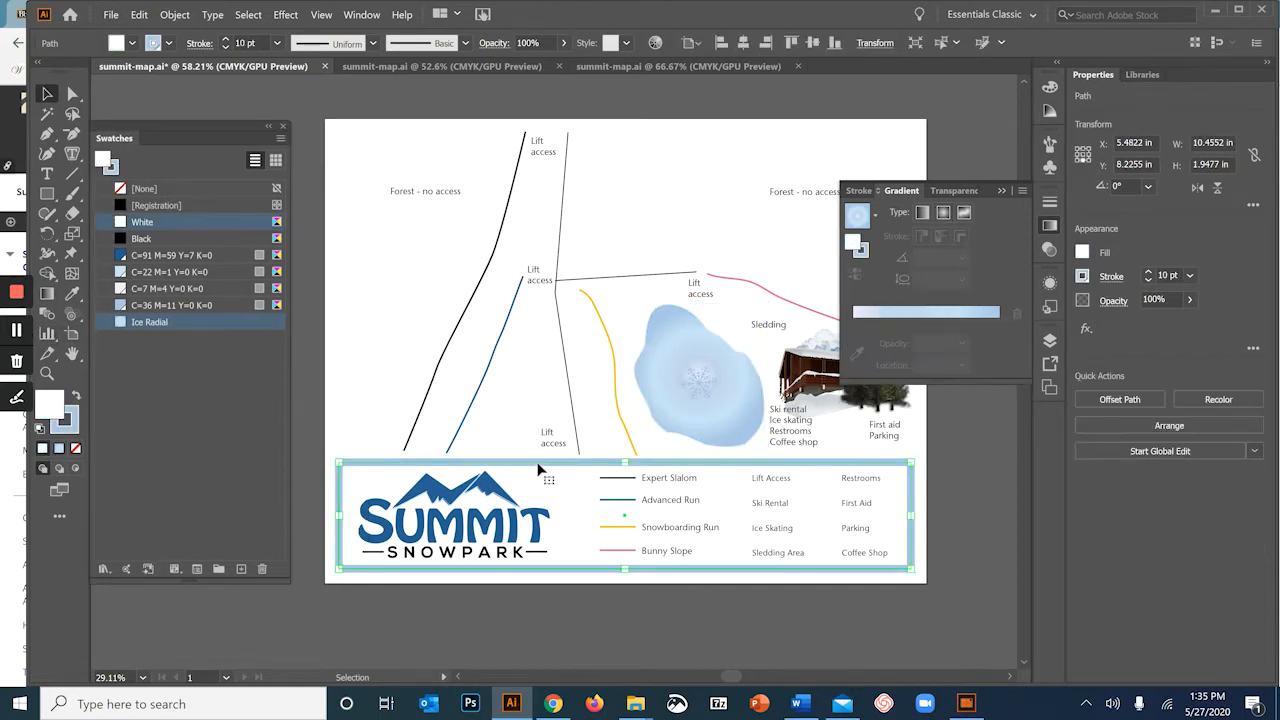
left_click(168, 43)
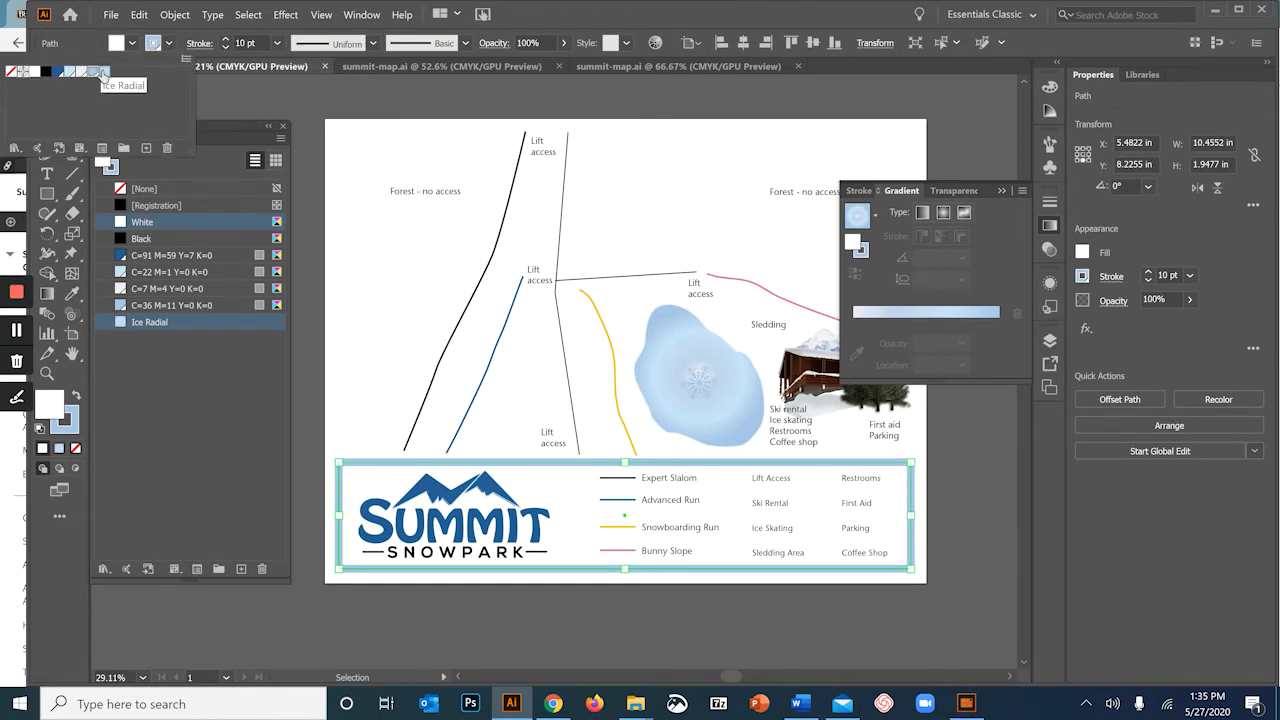
left_click(103, 77)
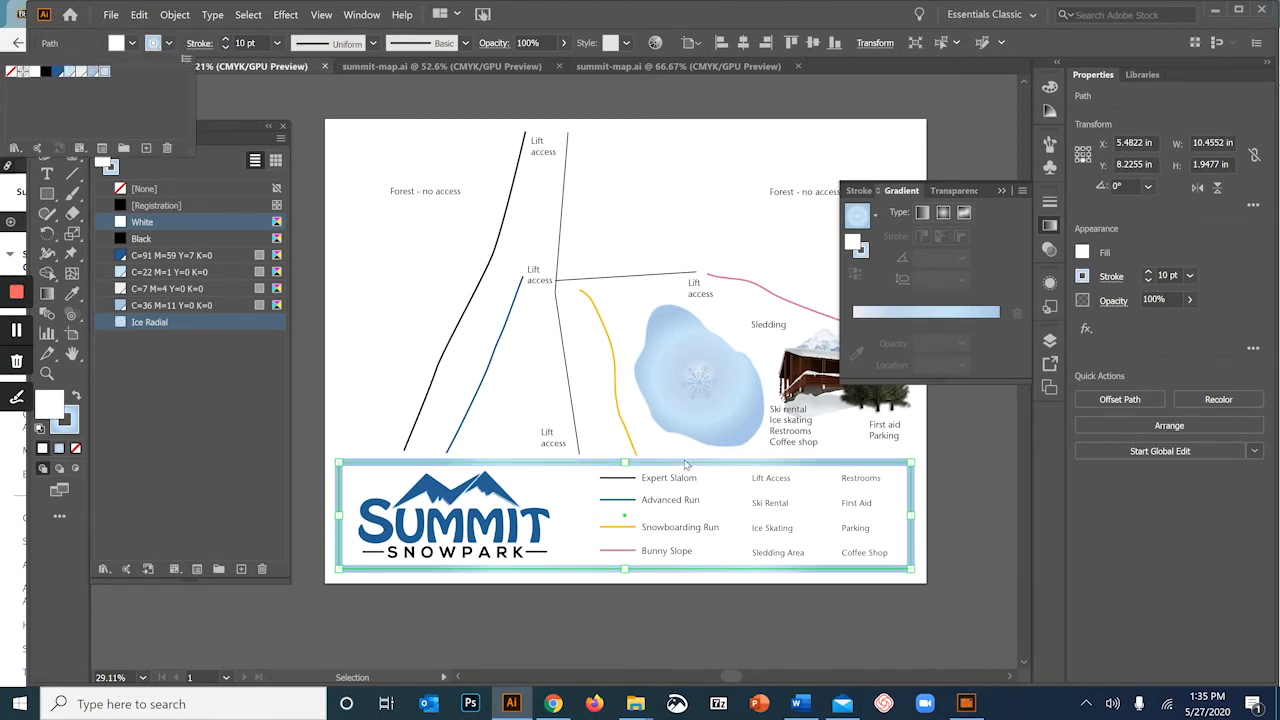
left_click(240, 130)
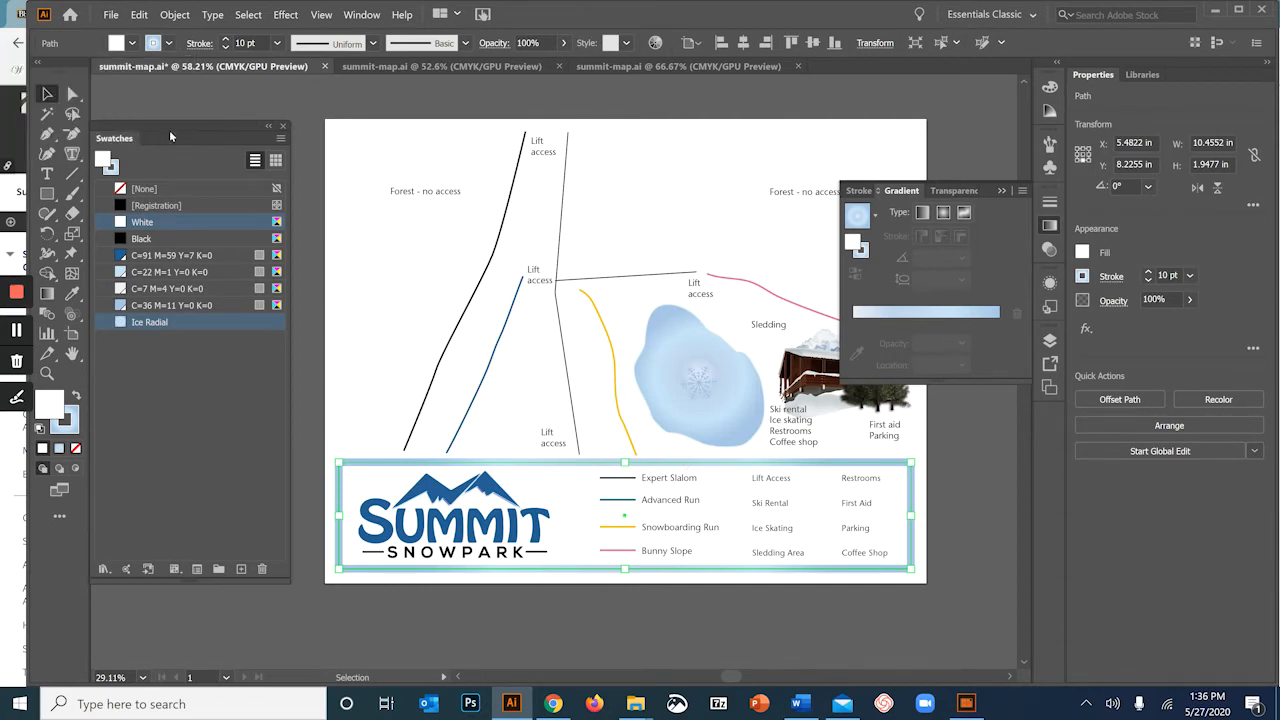
Dock the floating swatches as a collapsed icon and collapse the gradient settings to inspect the legend frame up close.
left_click_drag(114, 140, 1052, 430)
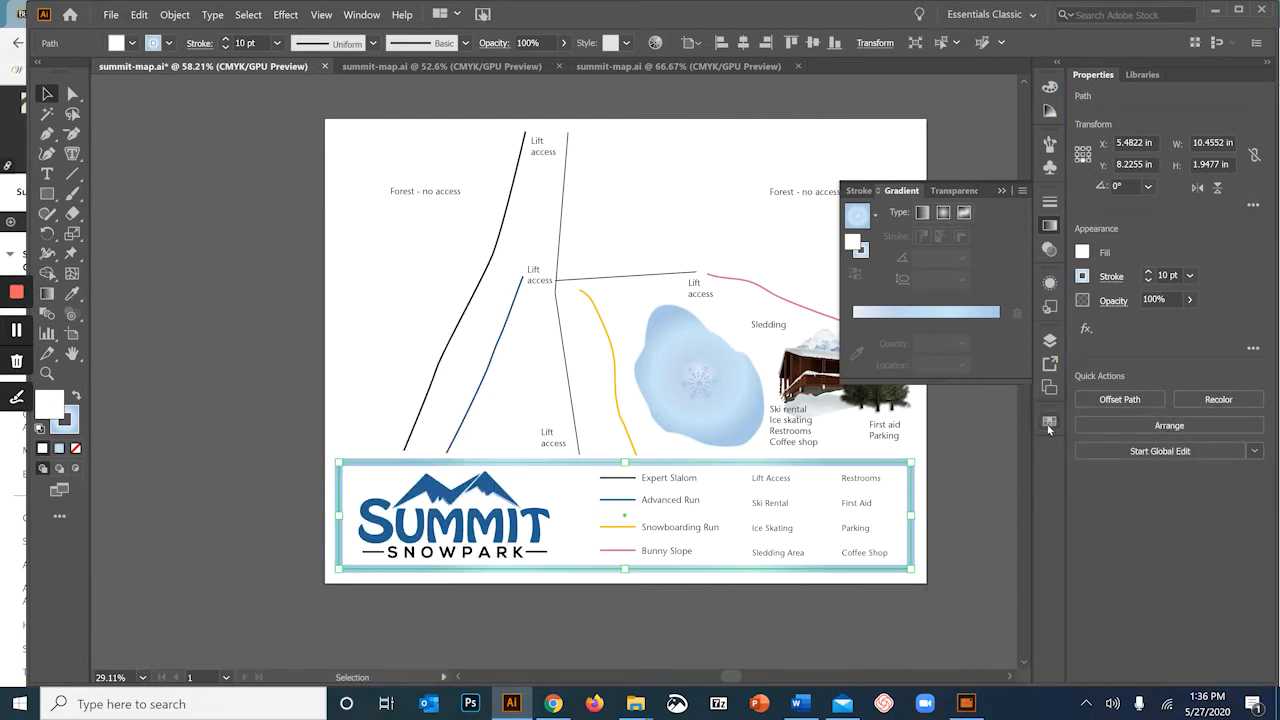
left_click(1001, 189)
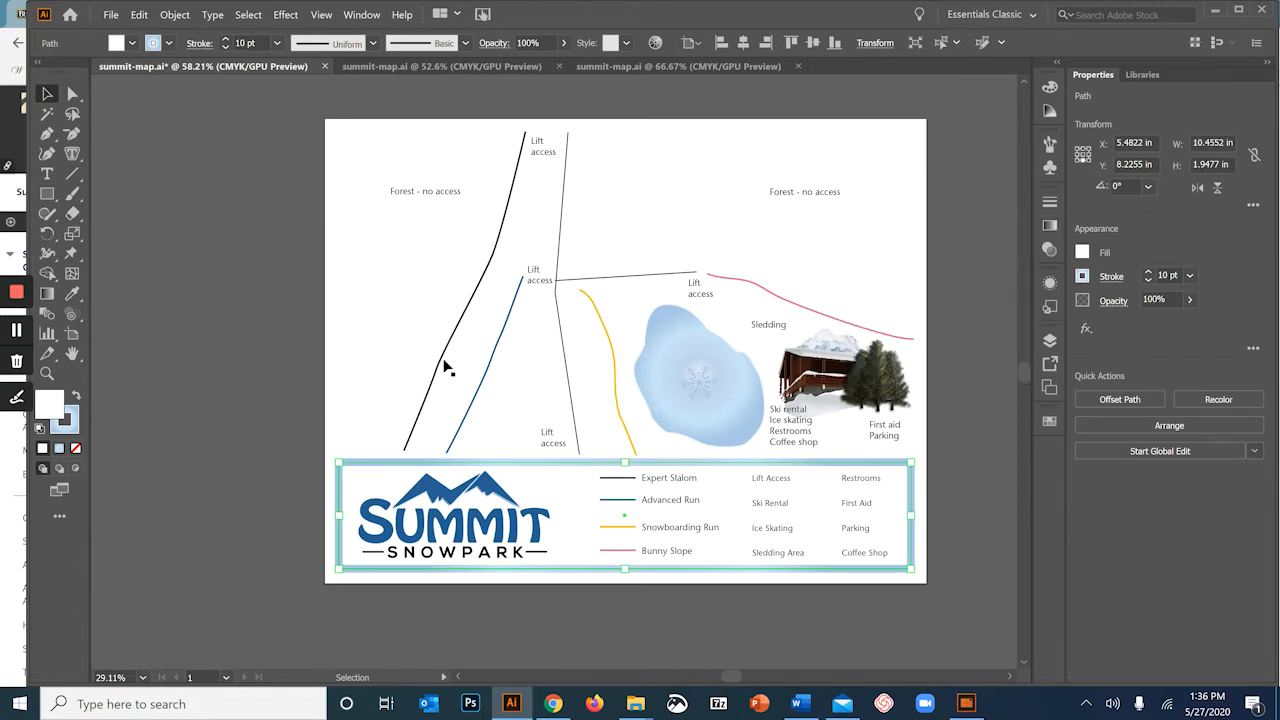
scroll(521, 478, "up", 3)
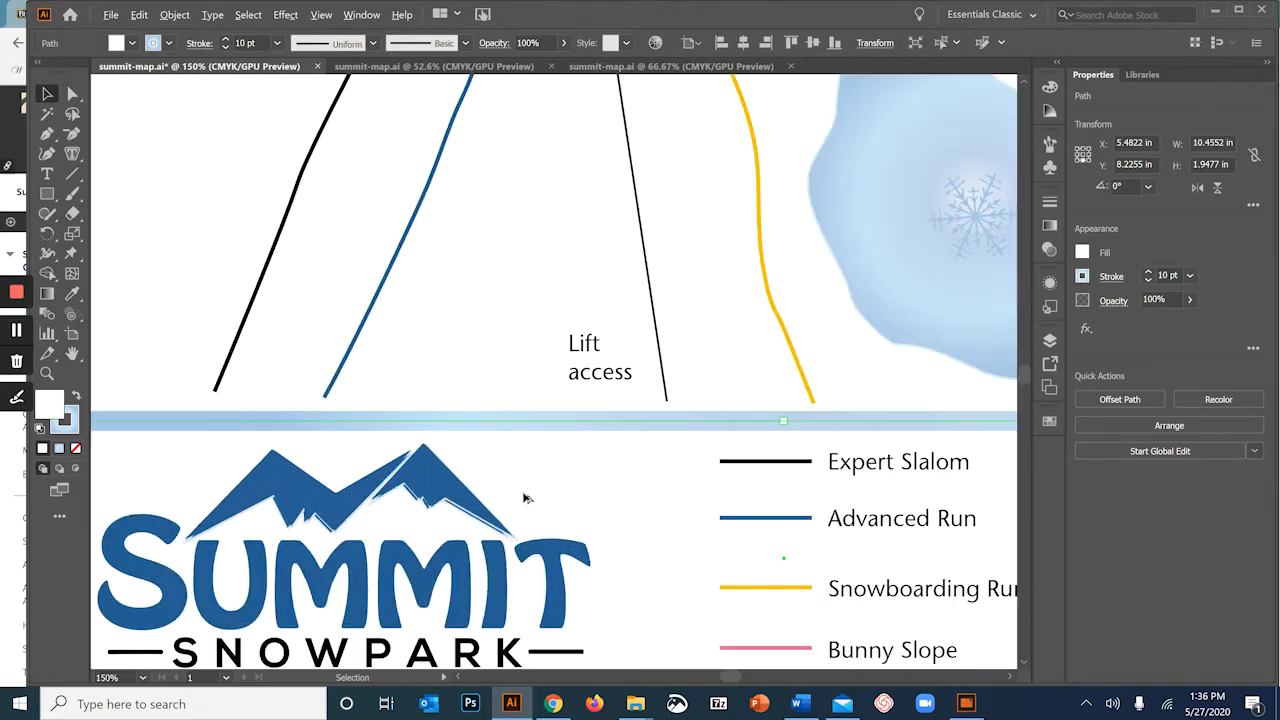
left_click_drag(363, 420, 403, 236)
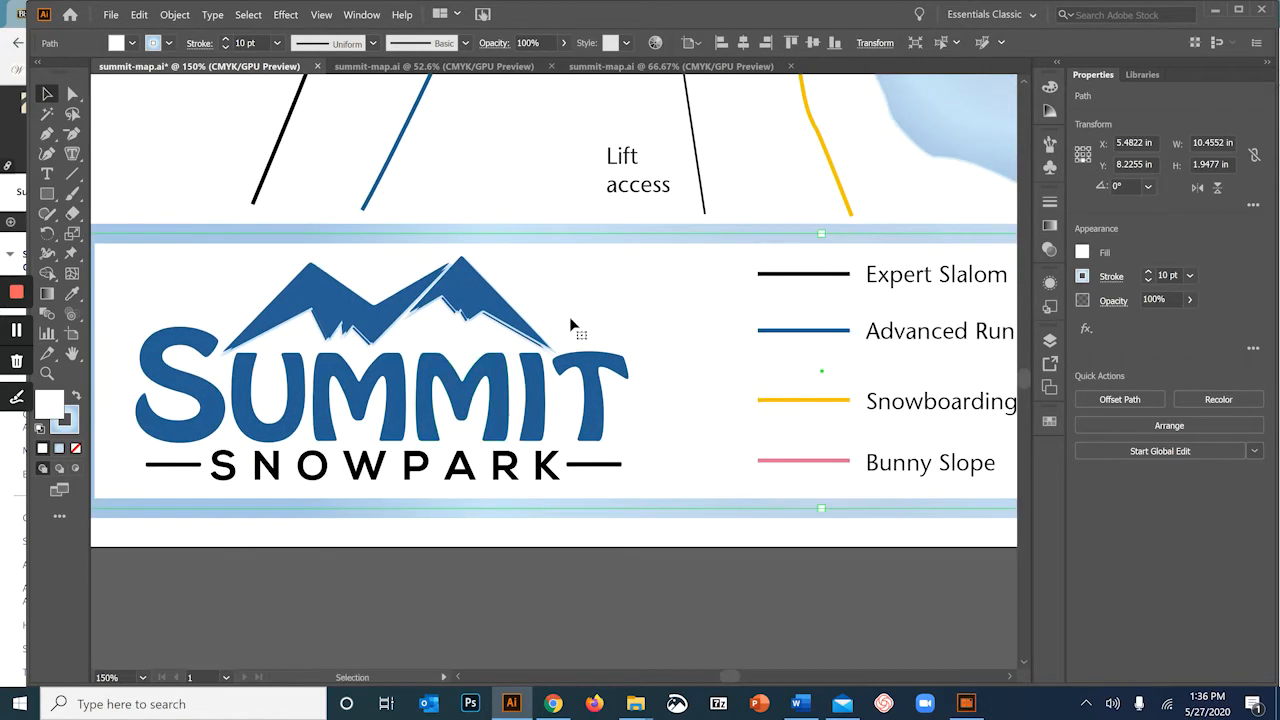
scroll(570, 325, "down", 2)
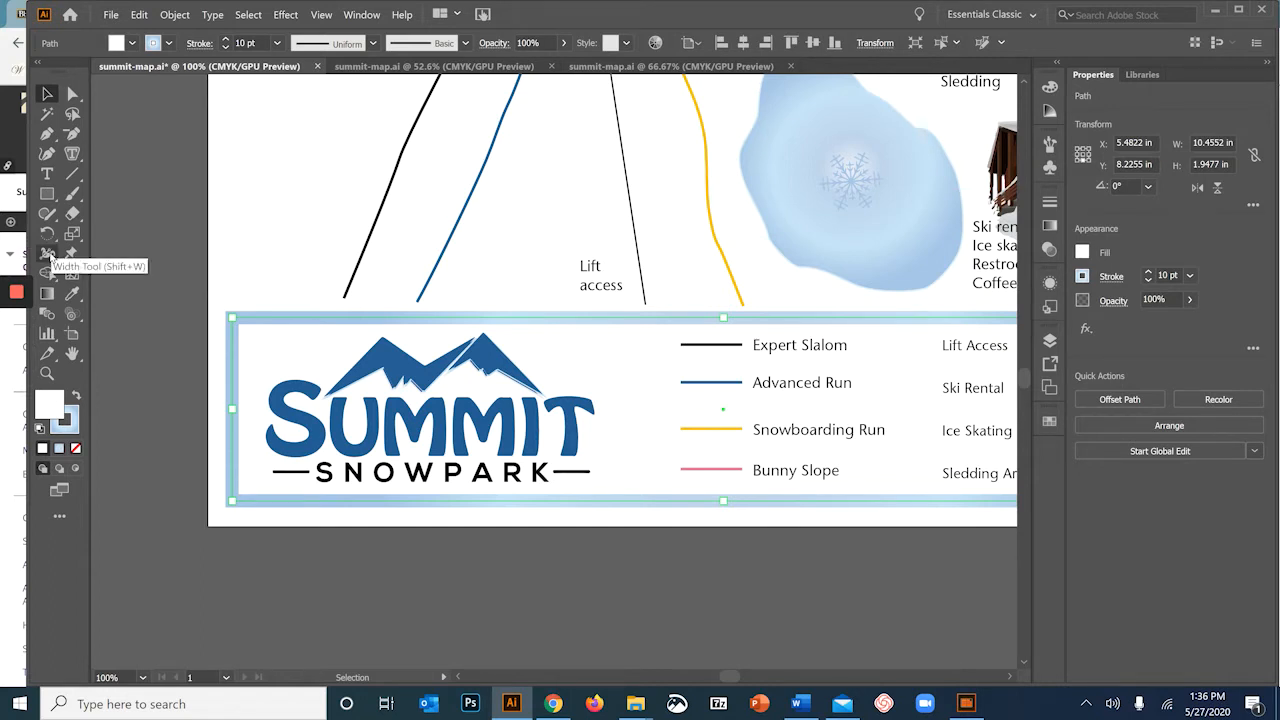
Use the Width tool on the black Expert Slalom line, alternately widening and narrowing its stroke at five points to form two bulges.
left_click(47, 256)
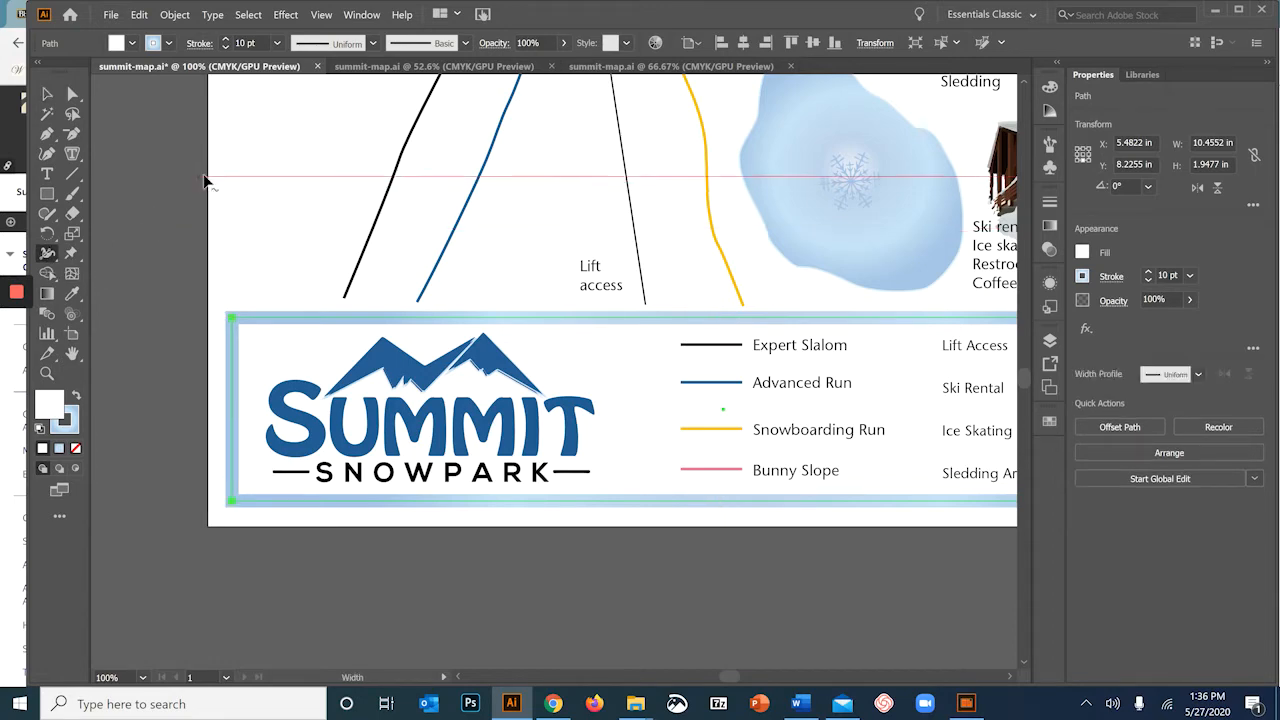
scroll(309, 143, "down", 1)
left_click_drag(396, 173, 427, 399)
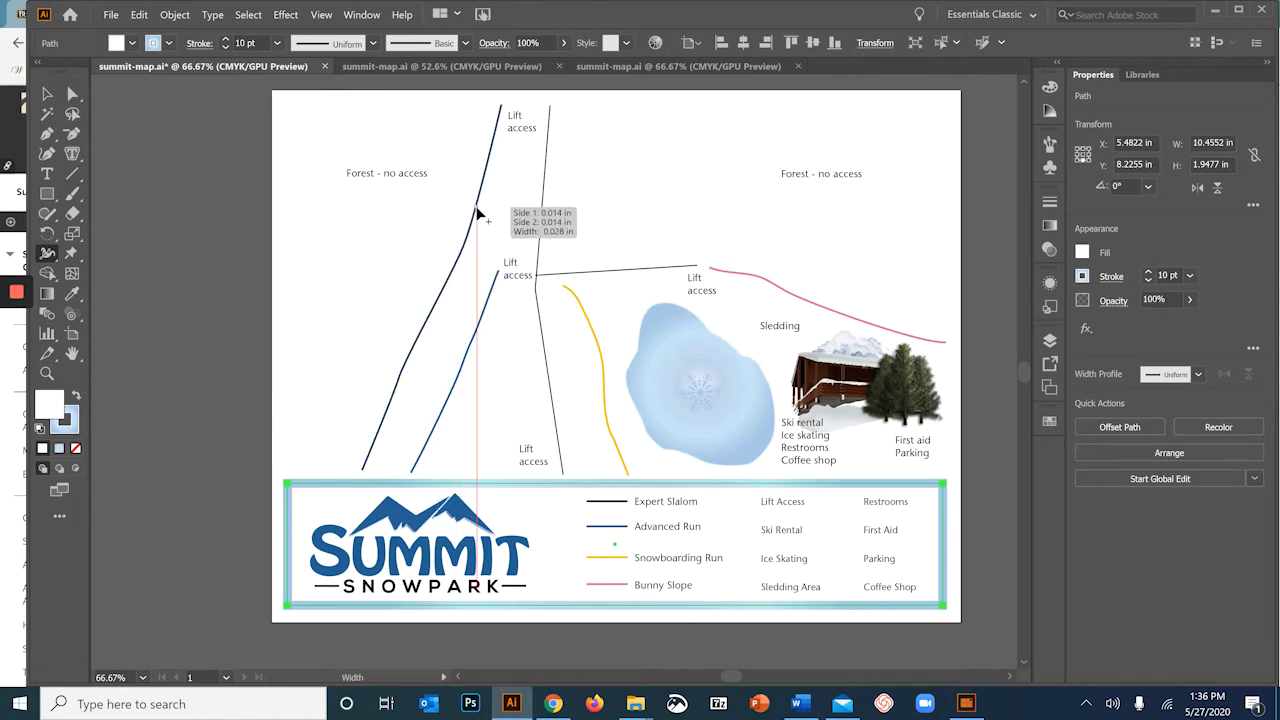
scroll(476, 214, "up", 6)
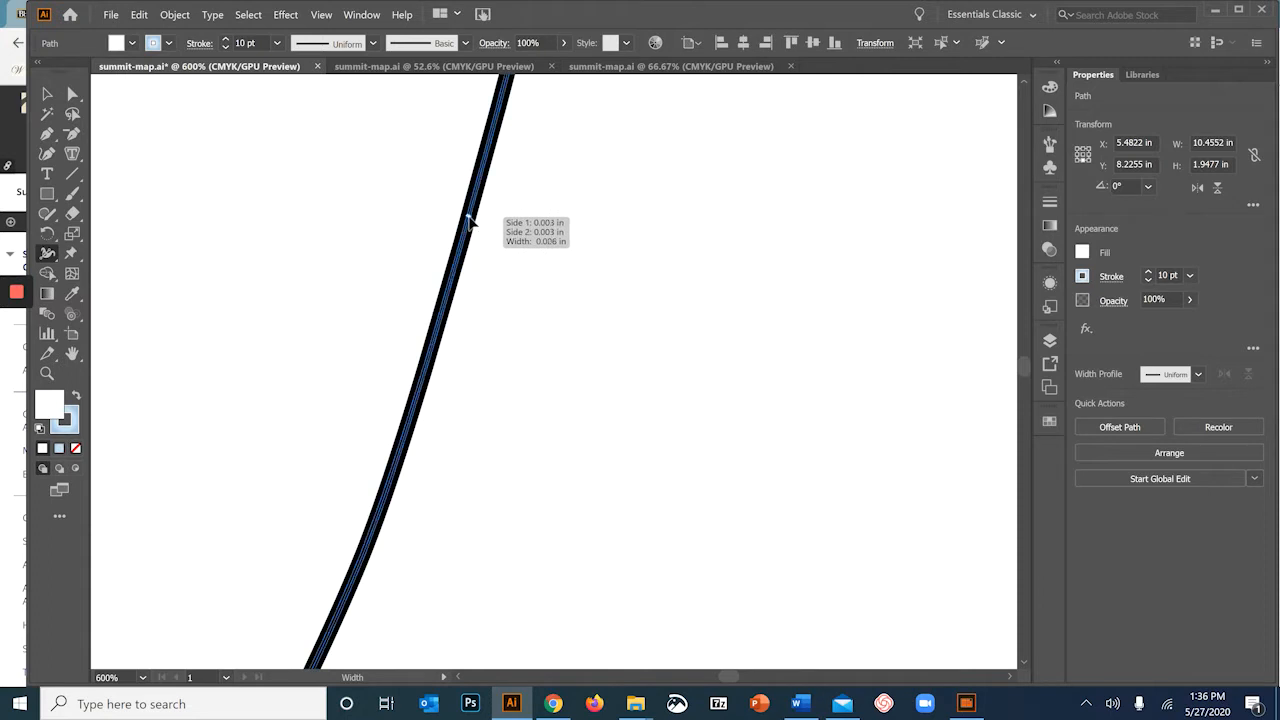
left_click_drag(466, 217, 562, 222)
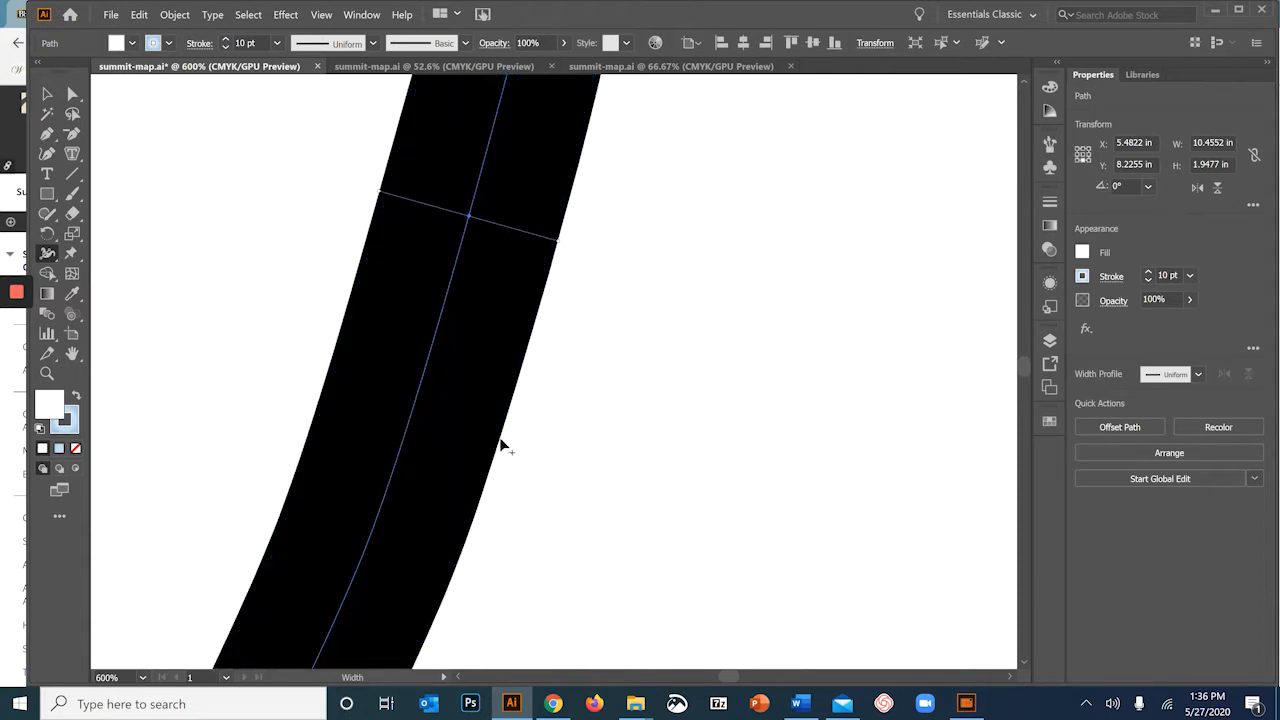
left_click_drag(503, 436, 426, 430)
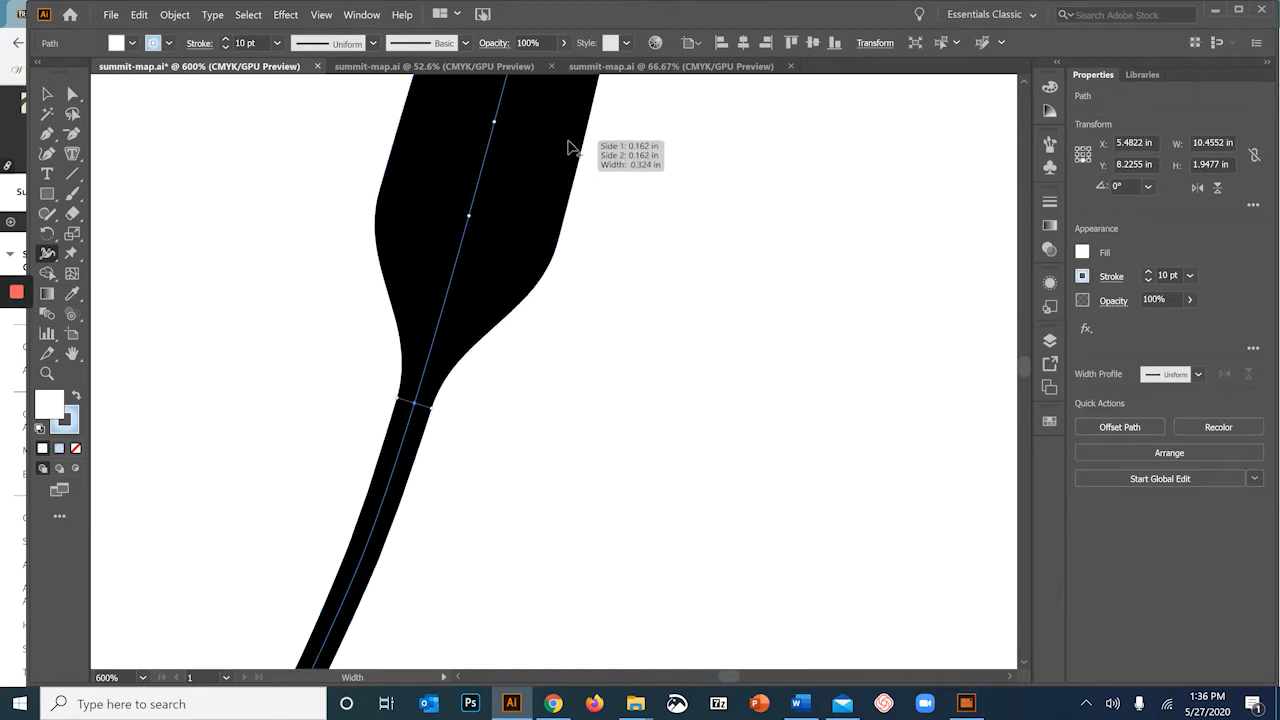
left_click_drag(580, 157, 500, 220)
left_click_drag(399, 503, 460, 503)
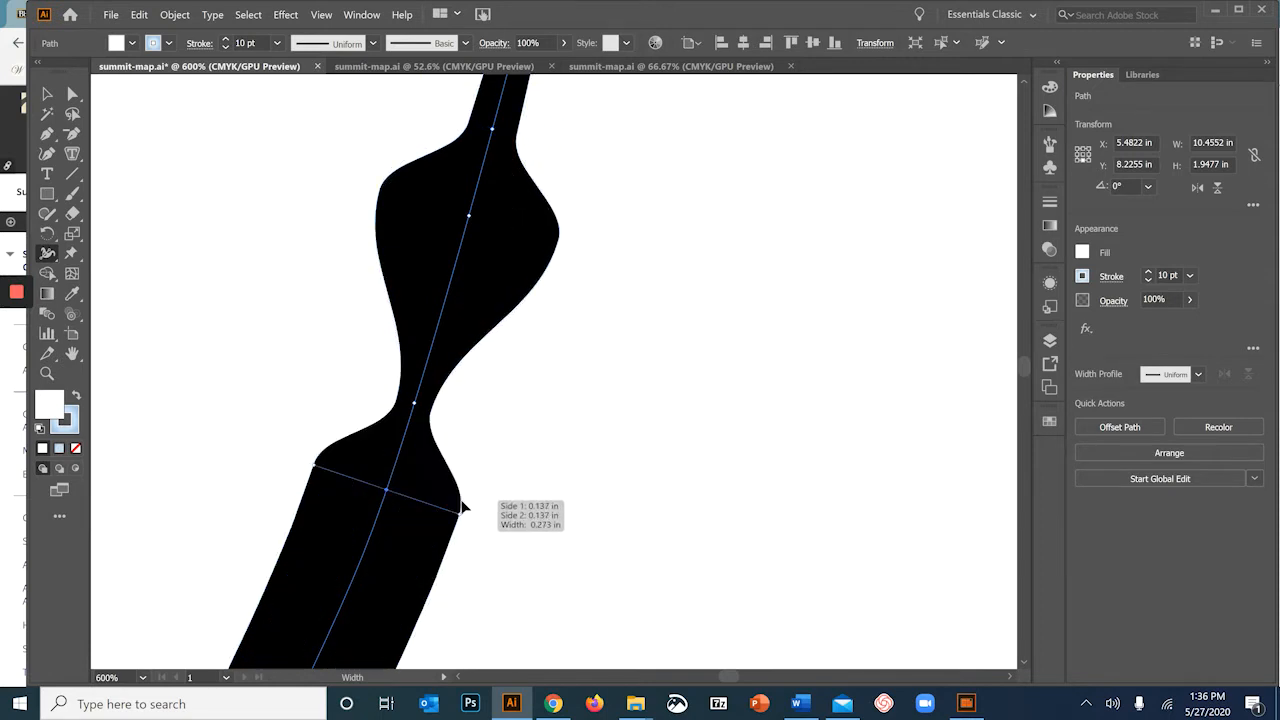
left_click_drag(420, 613, 367, 608)
Add a width point about 0.47 in wide above the bulges on the black line and set its Side 1 to 0.22 in.
scroll(572, 258, "down", 4)
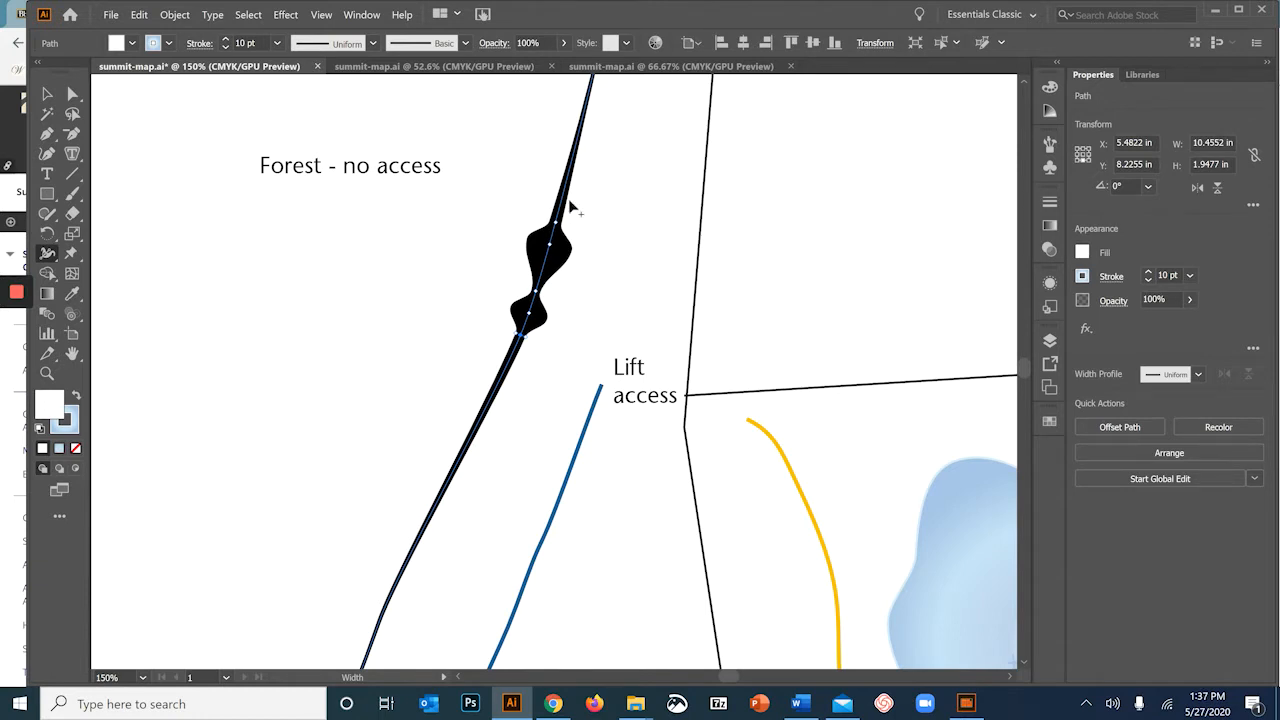
left_click_drag(567, 183, 598, 184)
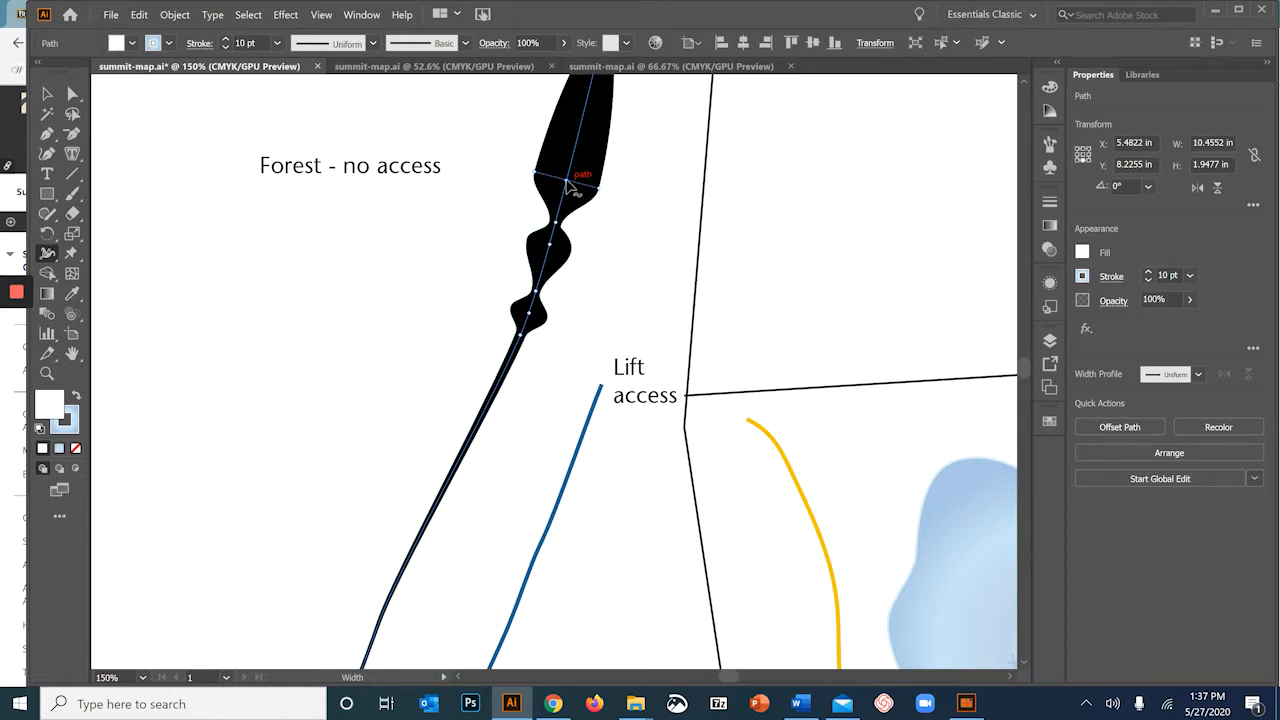
double_click(567, 184)
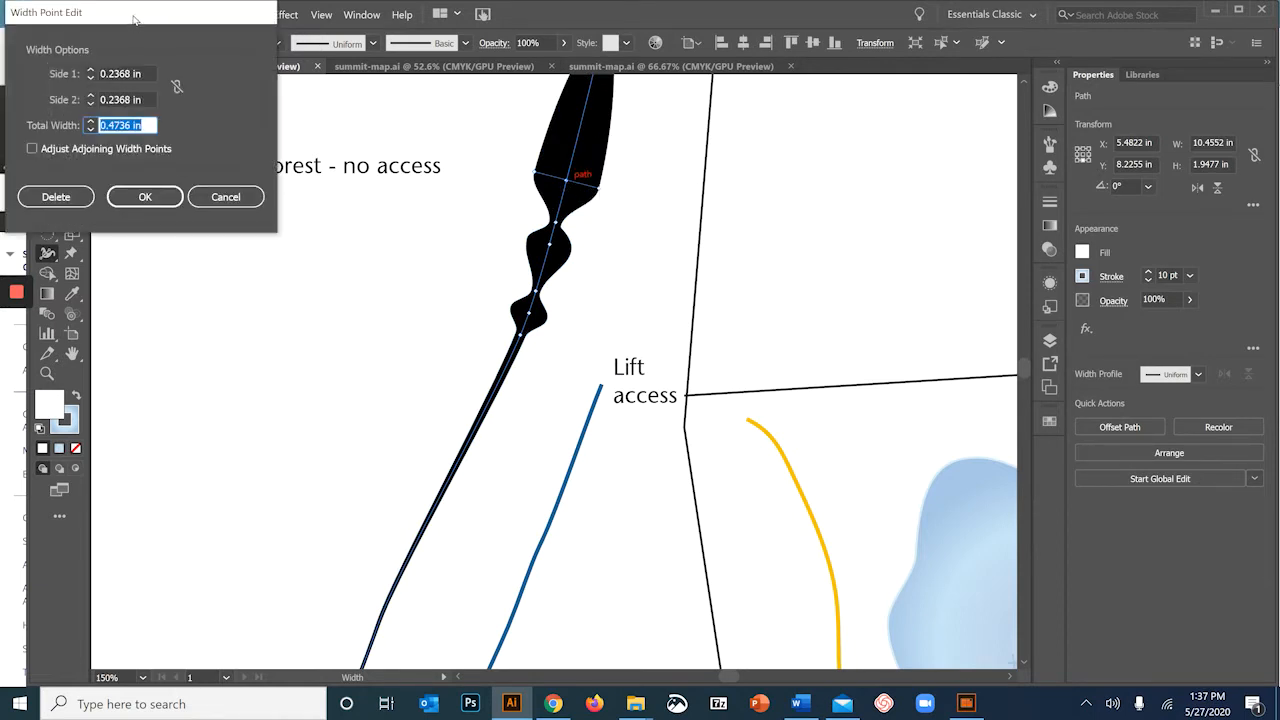
left_click_drag(133, 19, 341, 194)
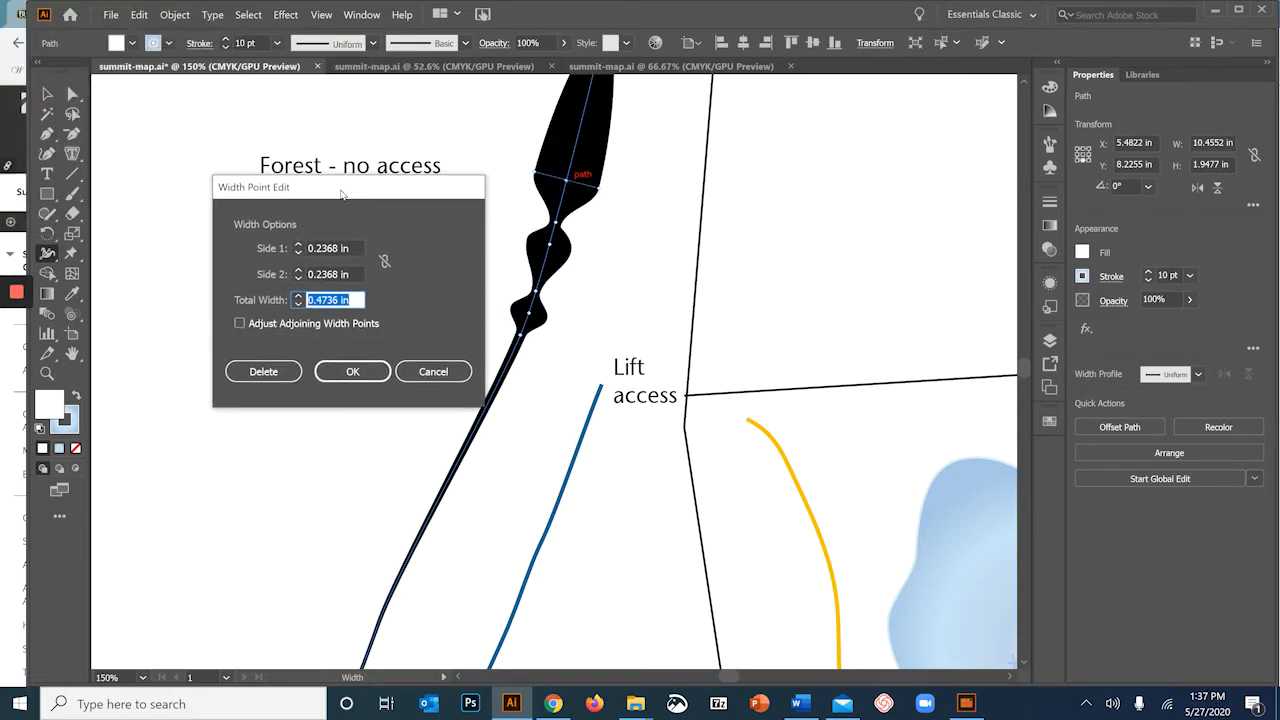
left_click(358, 248)
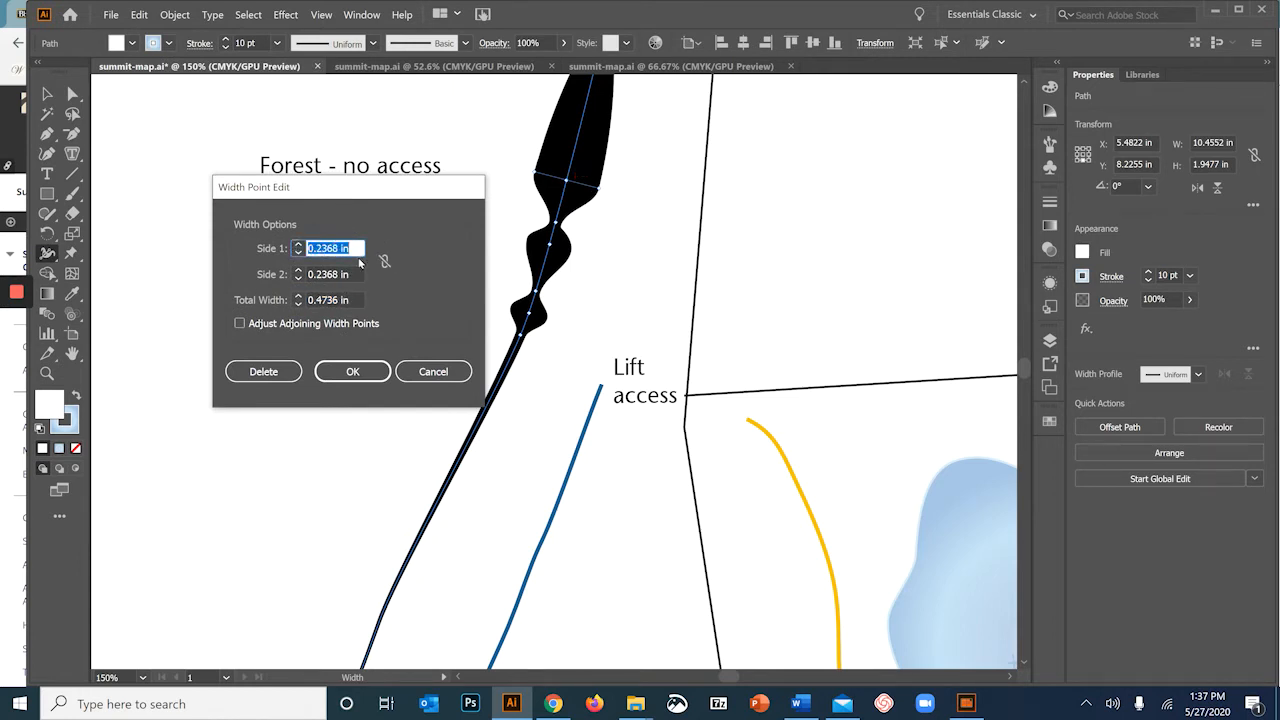
key("BackSpace")
key("Return")
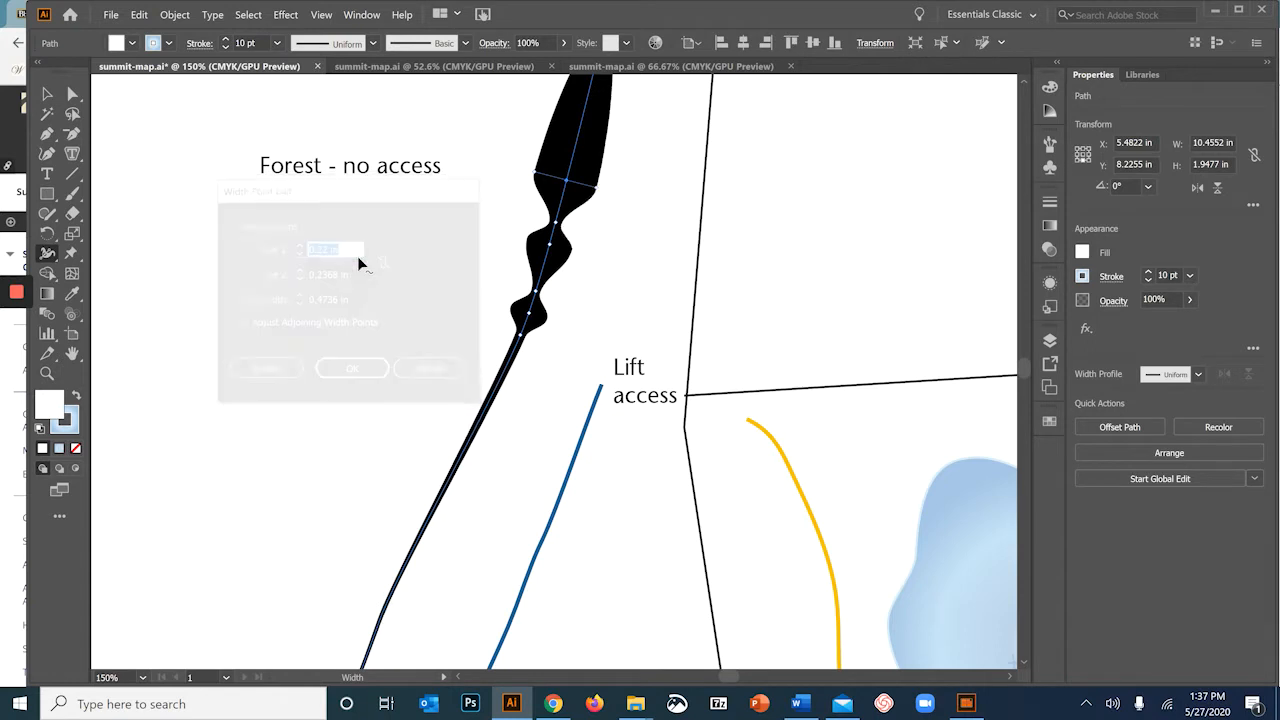
Edit the black line's width point above the two bulges, setting Side 1 to 0.10 in with the two sides unlinked.
double_click(567, 183)
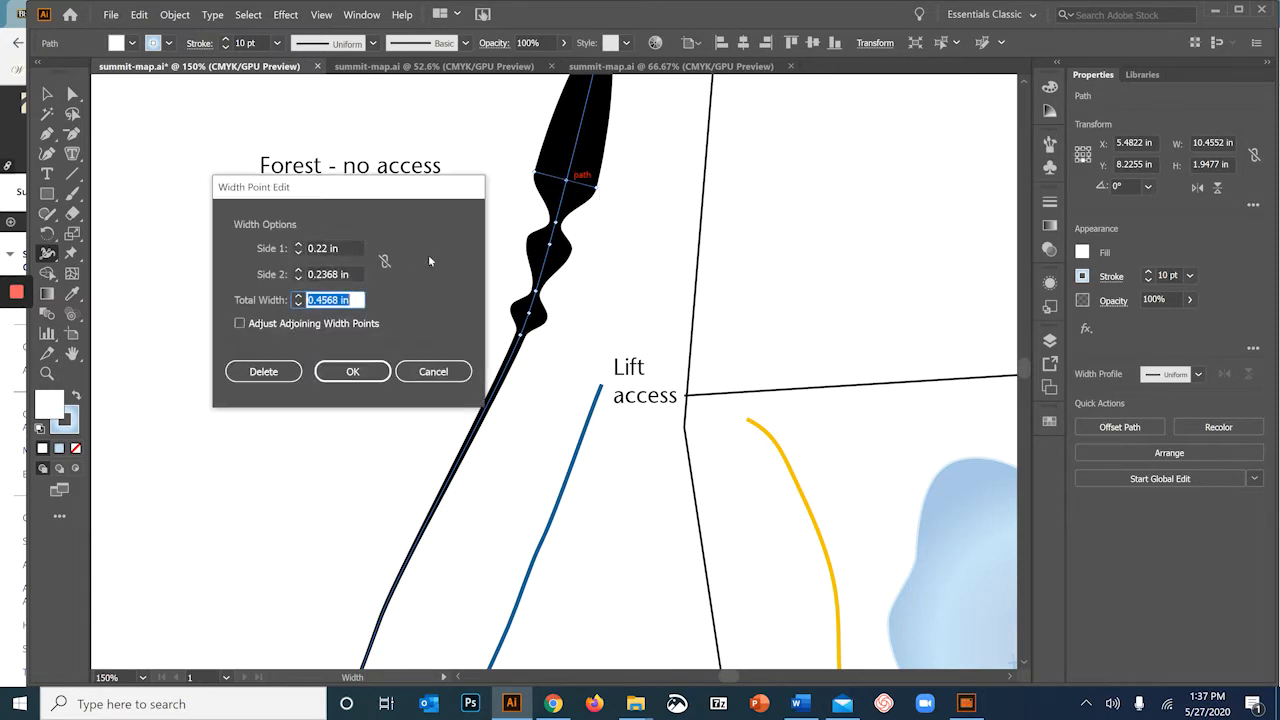
left_click(387, 263)
left_click(387, 263)
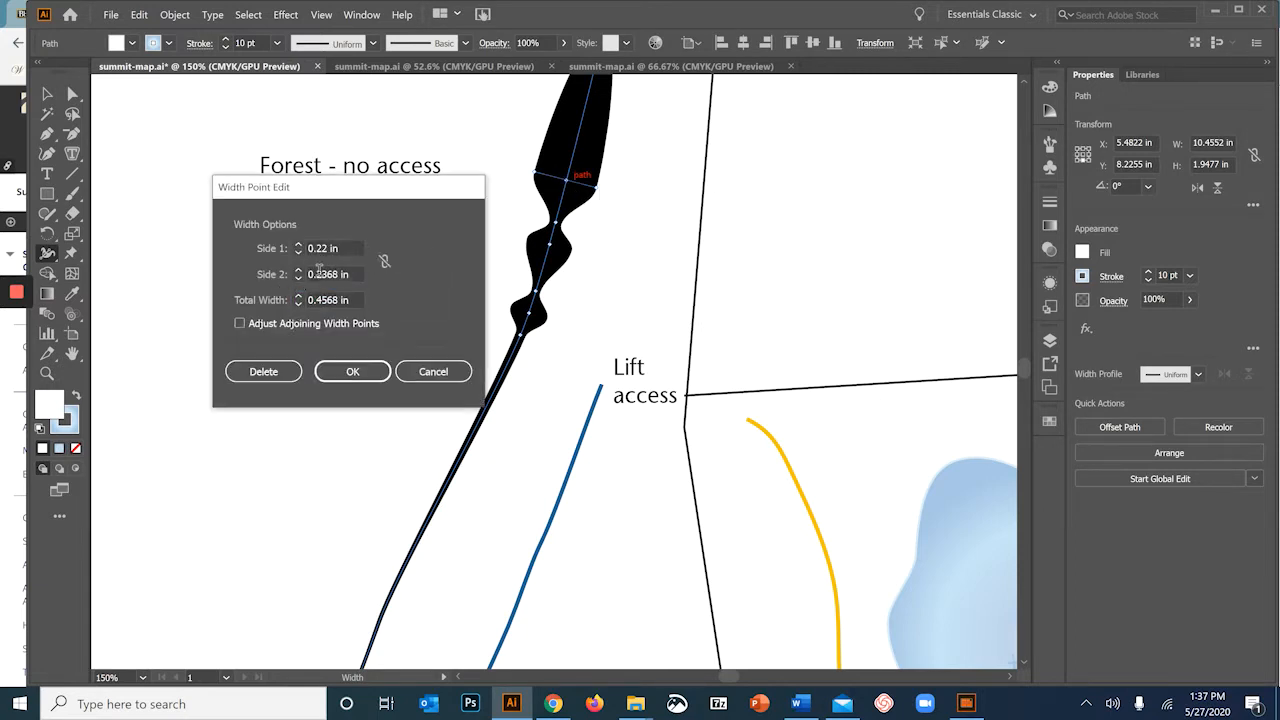
double_click(322, 248)
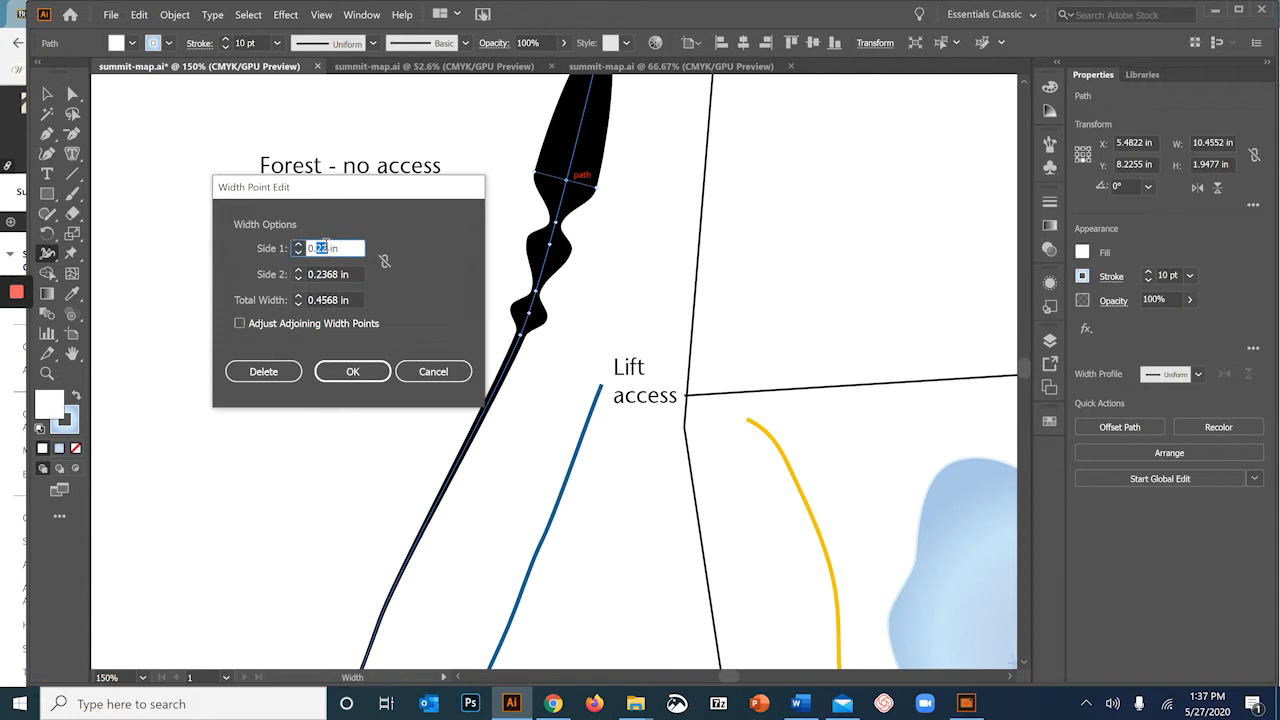
type("1")
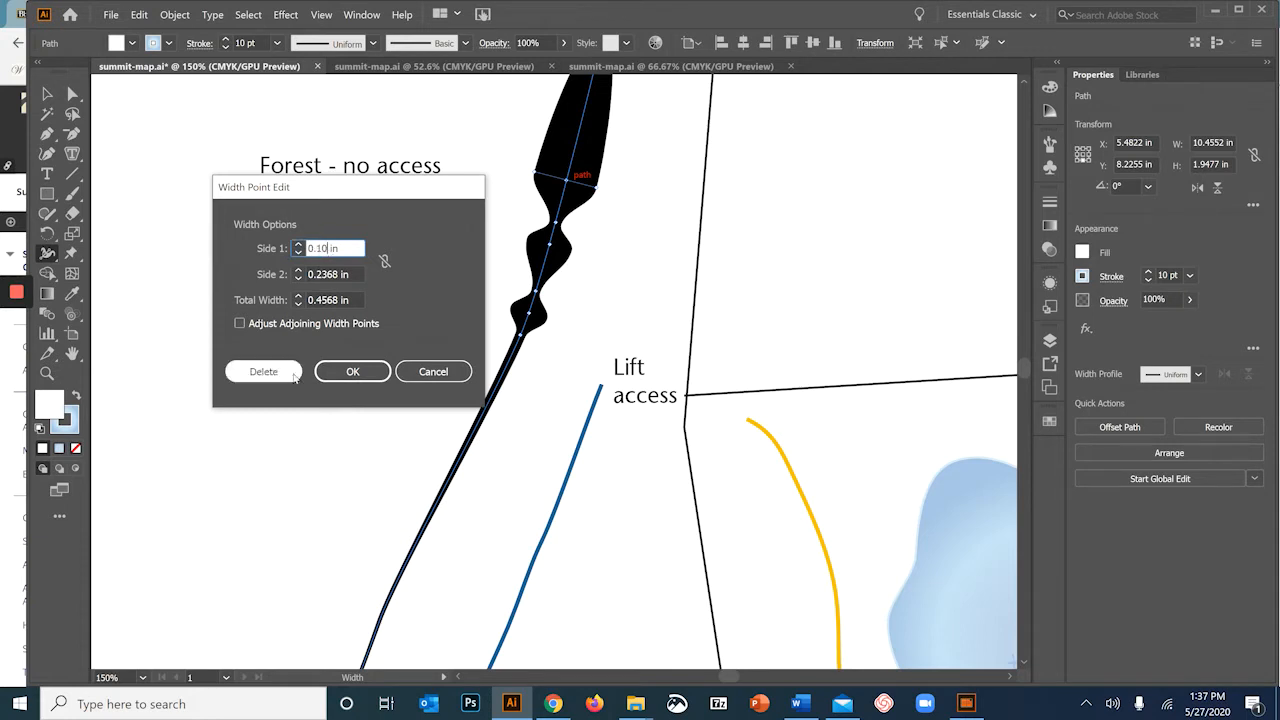
left_click(352, 371)
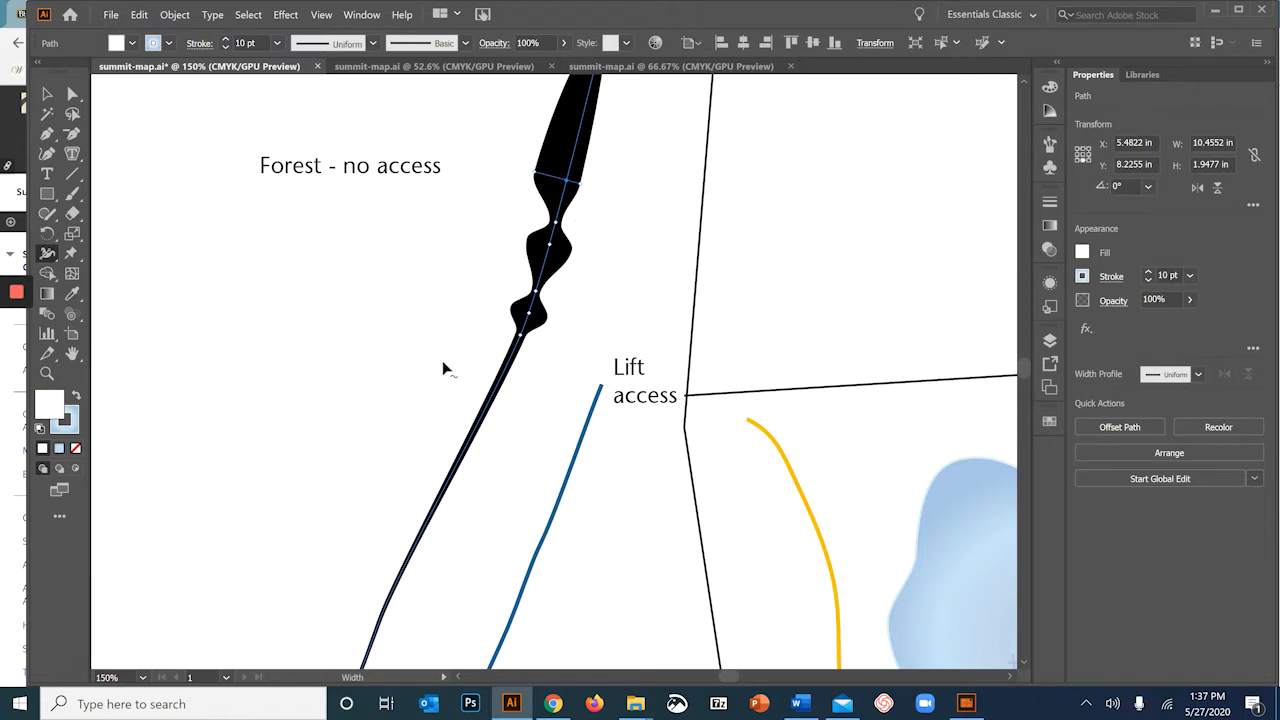
Widen the legend frame's stroke at its upper-left corner to about 30 pt with the Width tool.
scroll(506, 480, "down", 6)
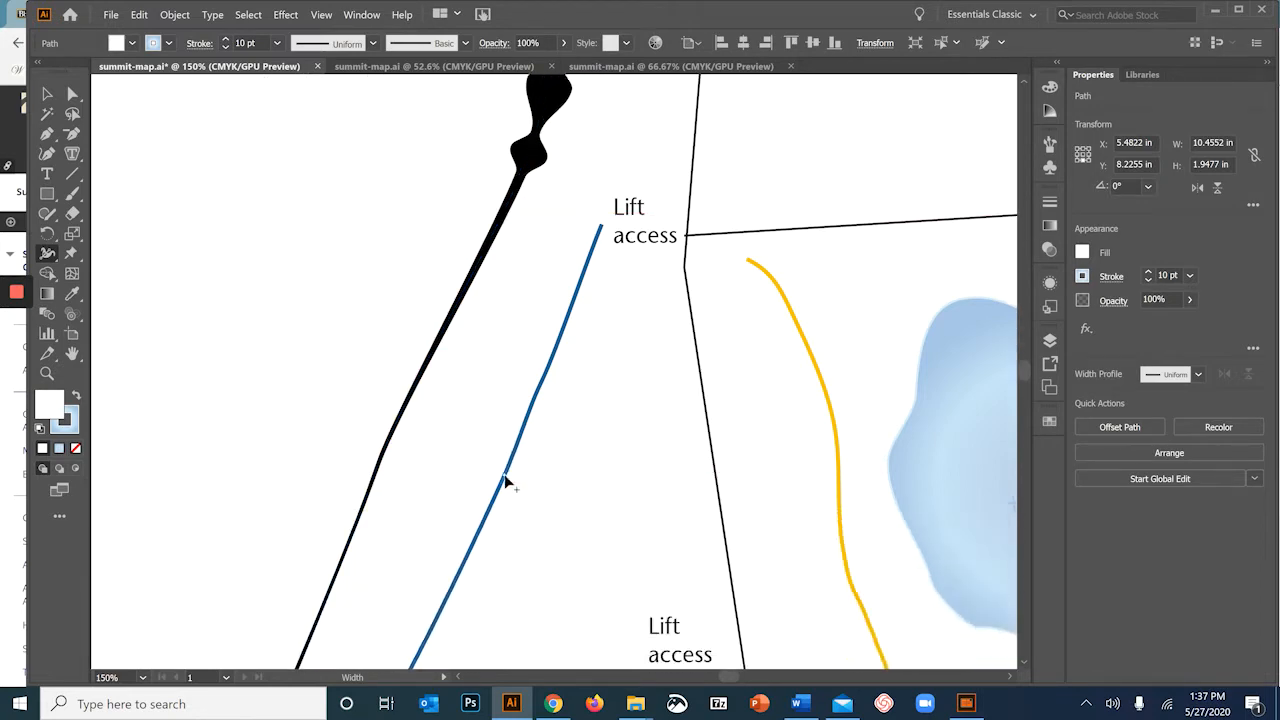
scroll(506, 481, "down", 5)
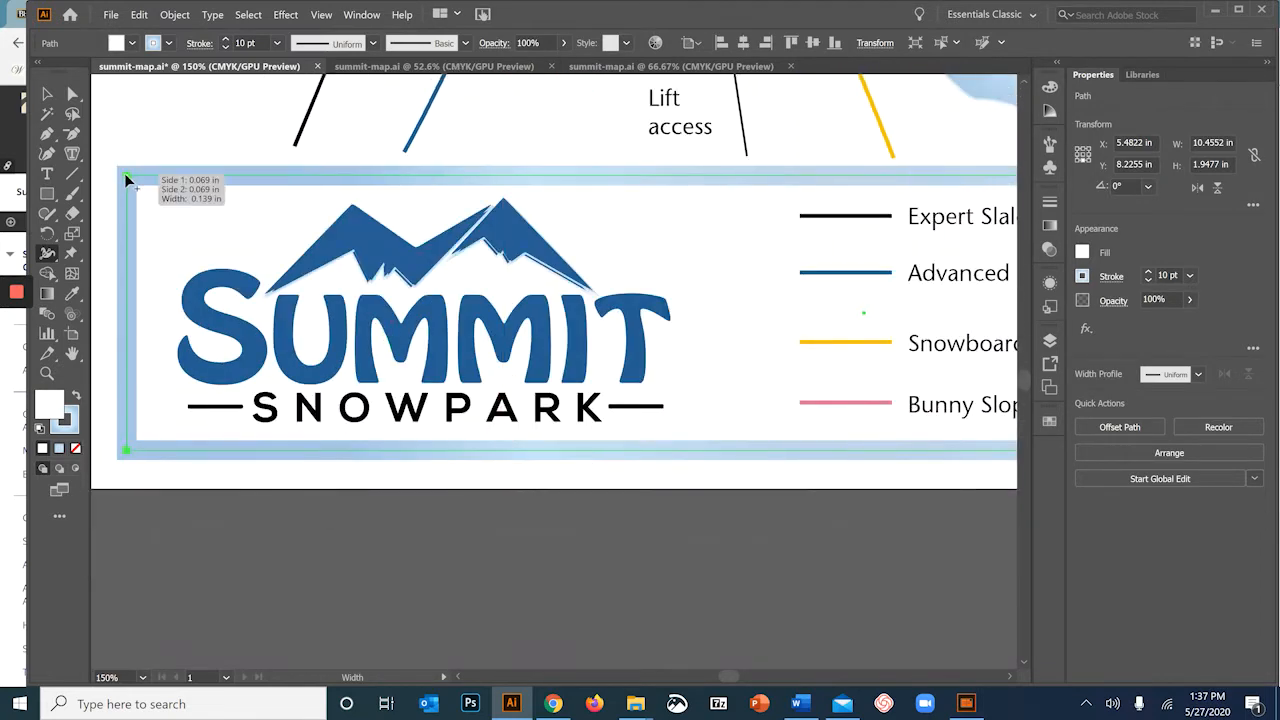
left_click_drag(126, 178, 98, 148)
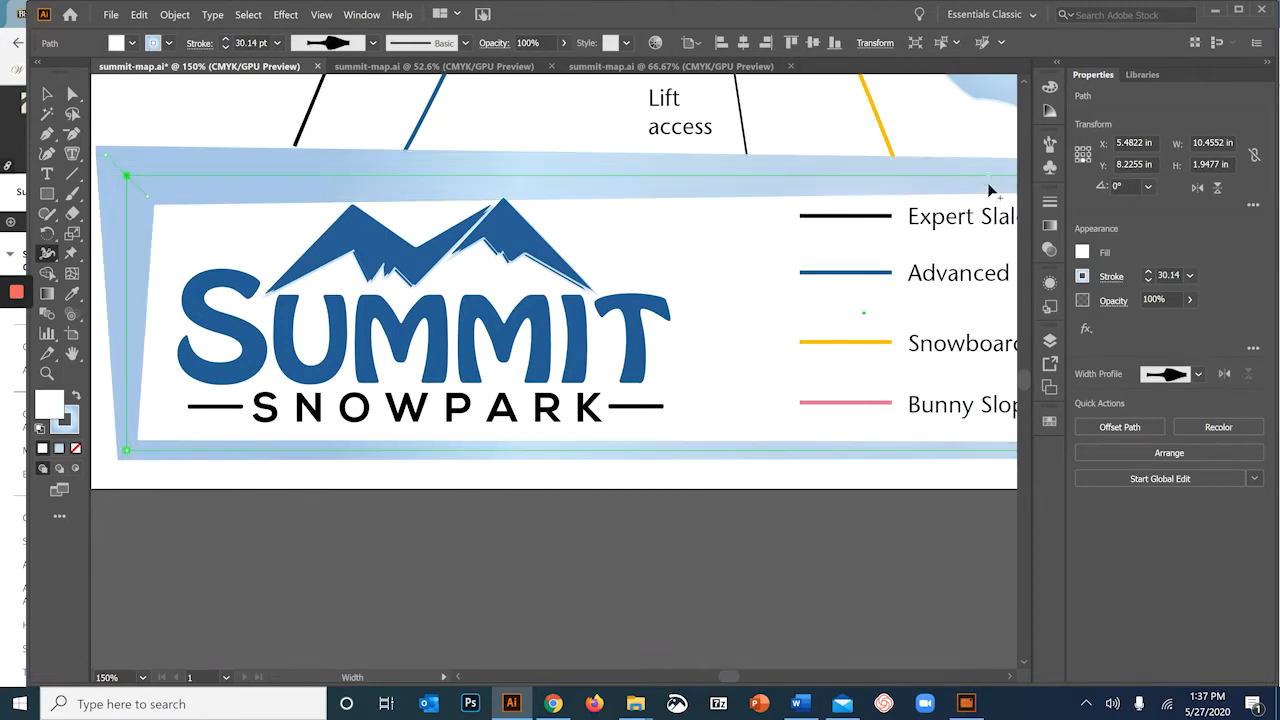
Widen the legend frame's stroke at its lower-right corner, reduce it to a modest flare, and deselect the frame.
scroll(767, 245, "down", 1)
left_click_drag(770, 249, 587, 296)
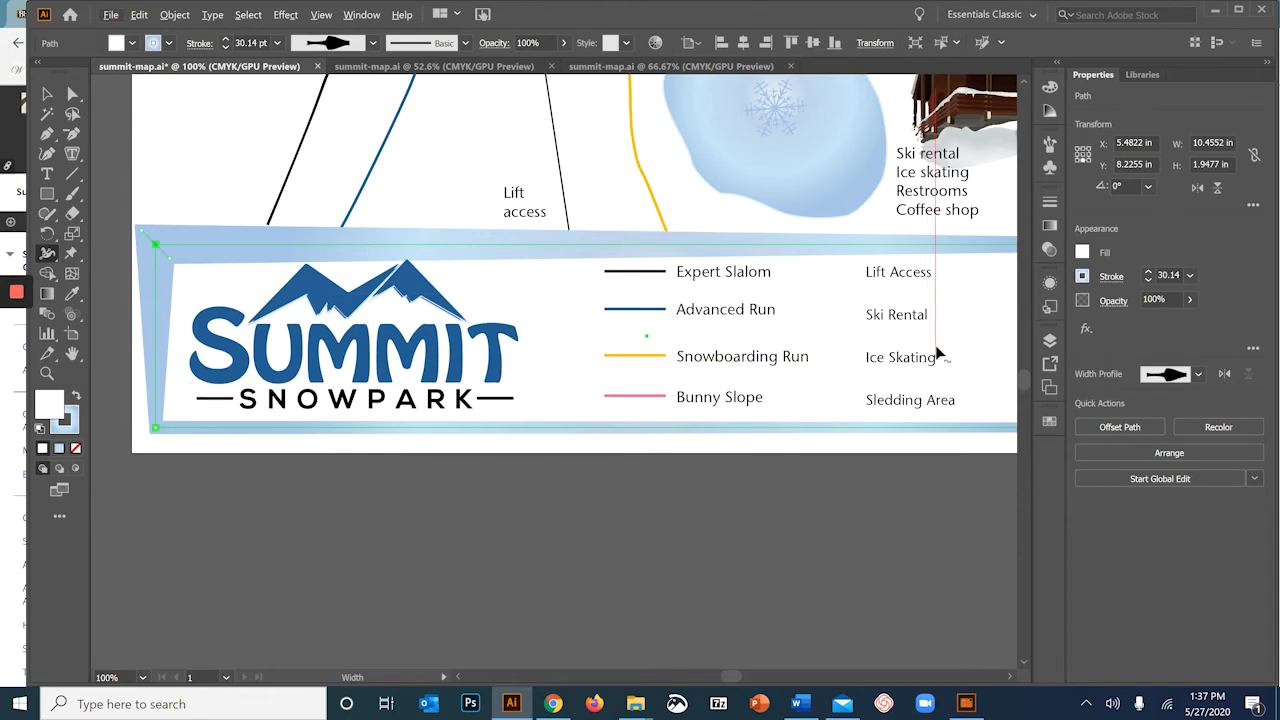
scroll(938, 352, "down", 1)
left_click_drag(873, 362, 656, 392)
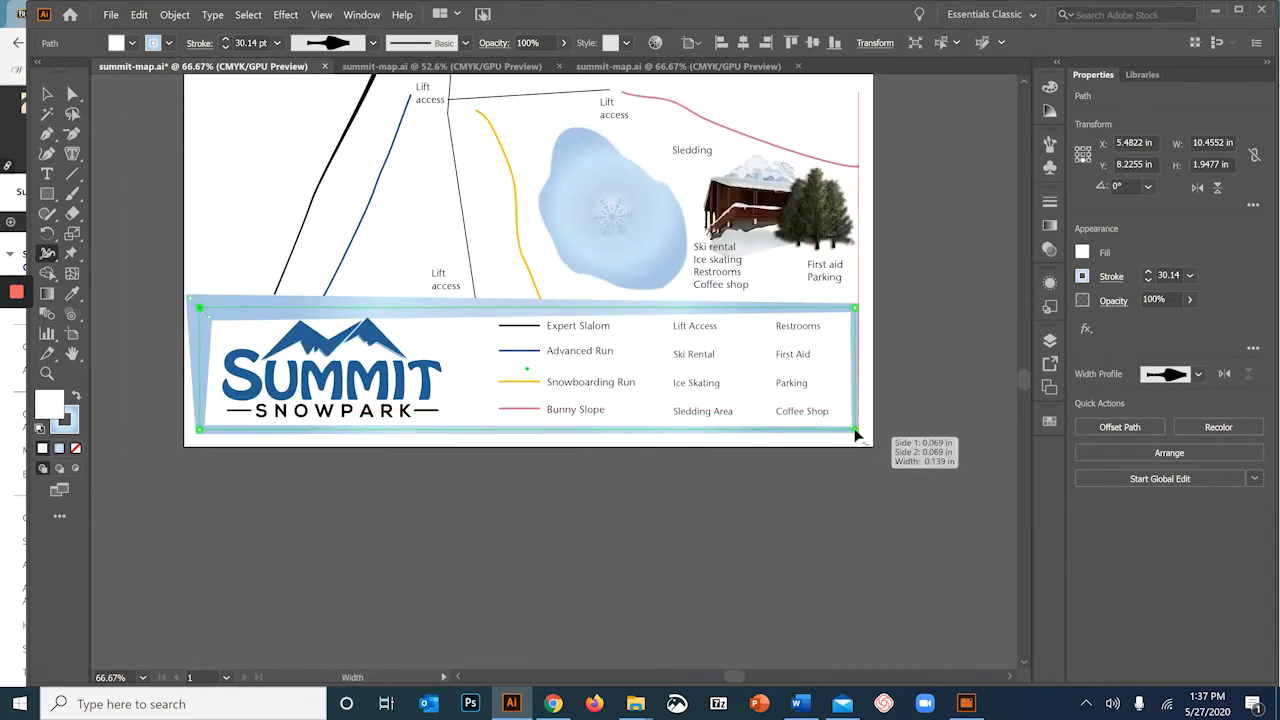
left_click_drag(856, 434, 828, 421)
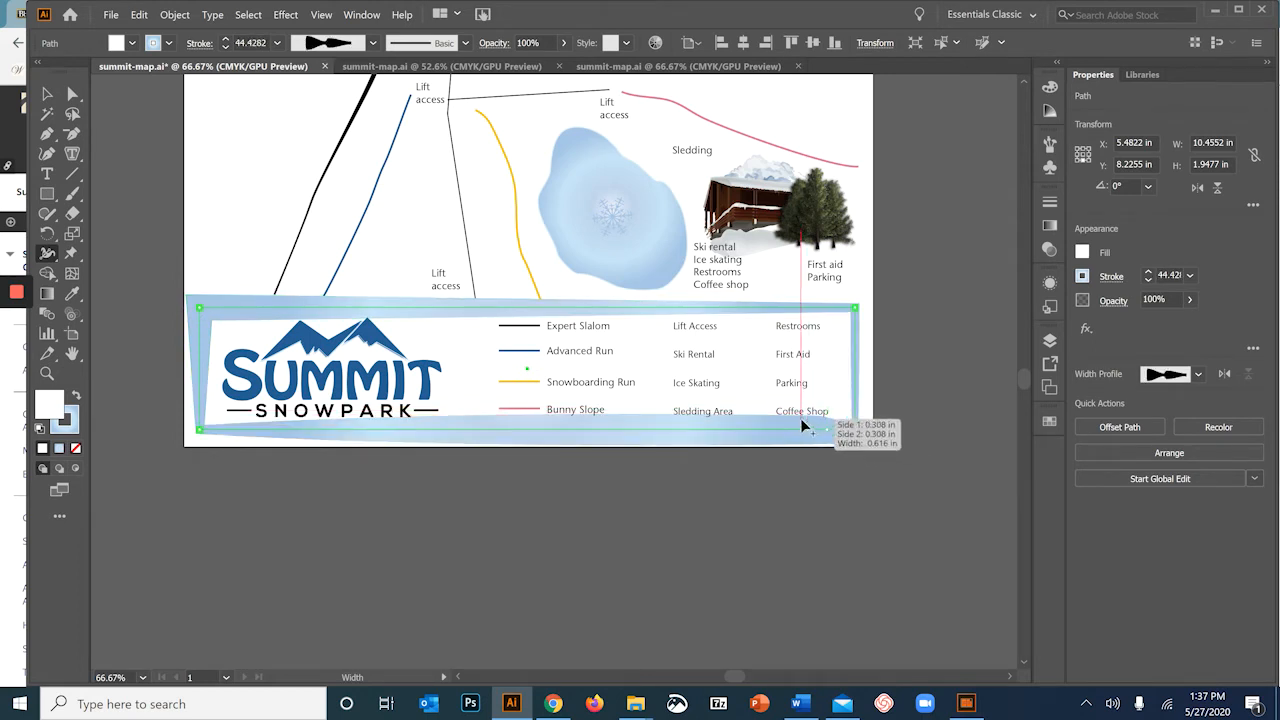
left_click_drag(800, 437, 825, 431)
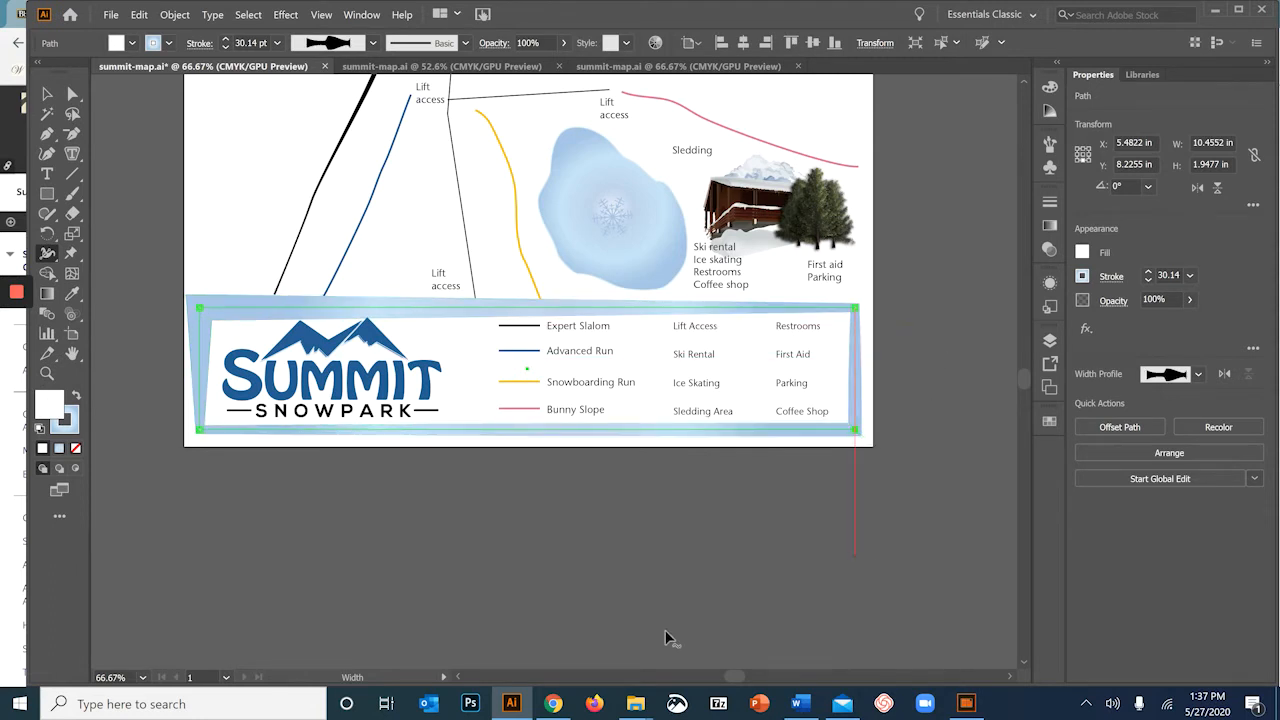
key("v")
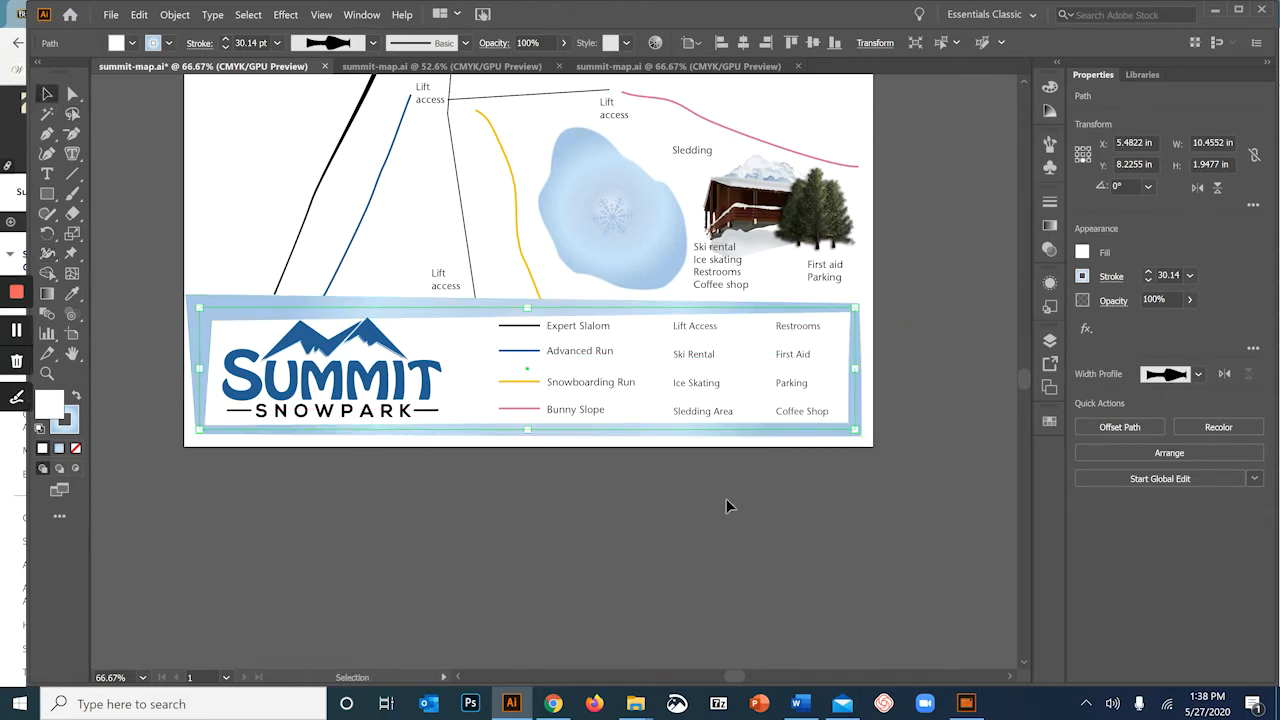
left_click(742, 608)
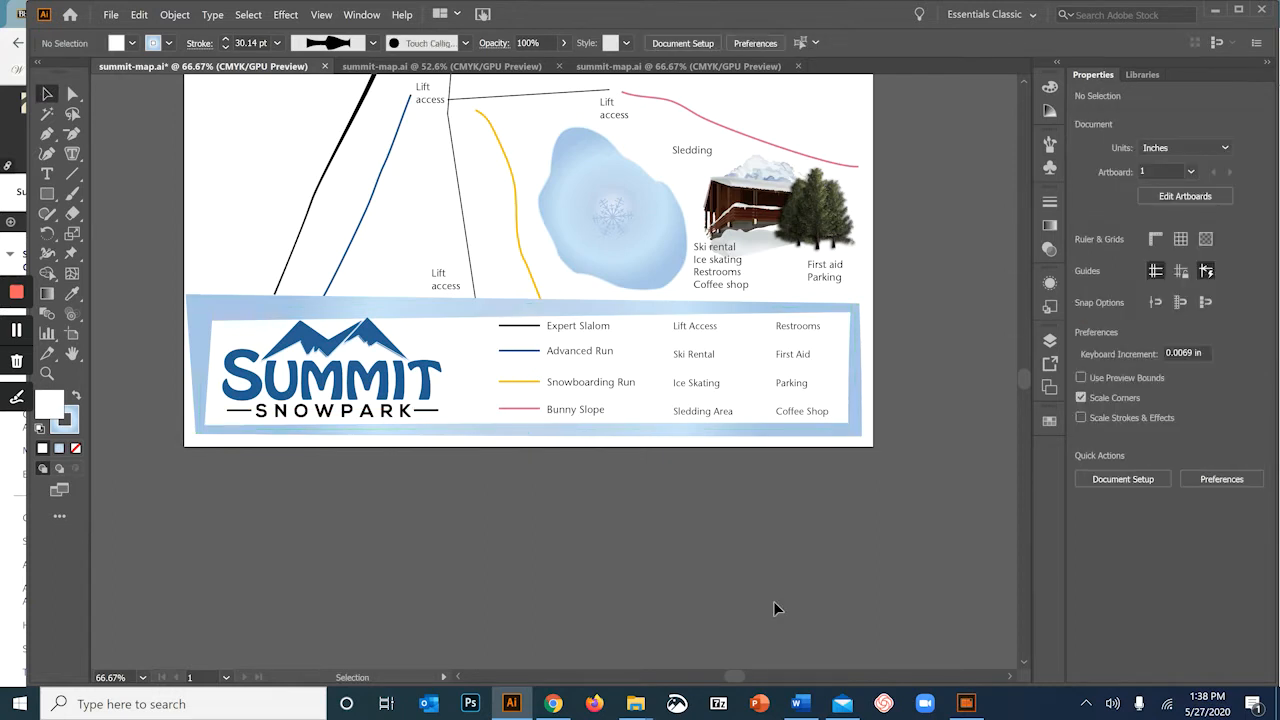
Try adding the Perspective Grid tool to the toolbar from the complete tool list, and remove it again.
left_click(47, 257)
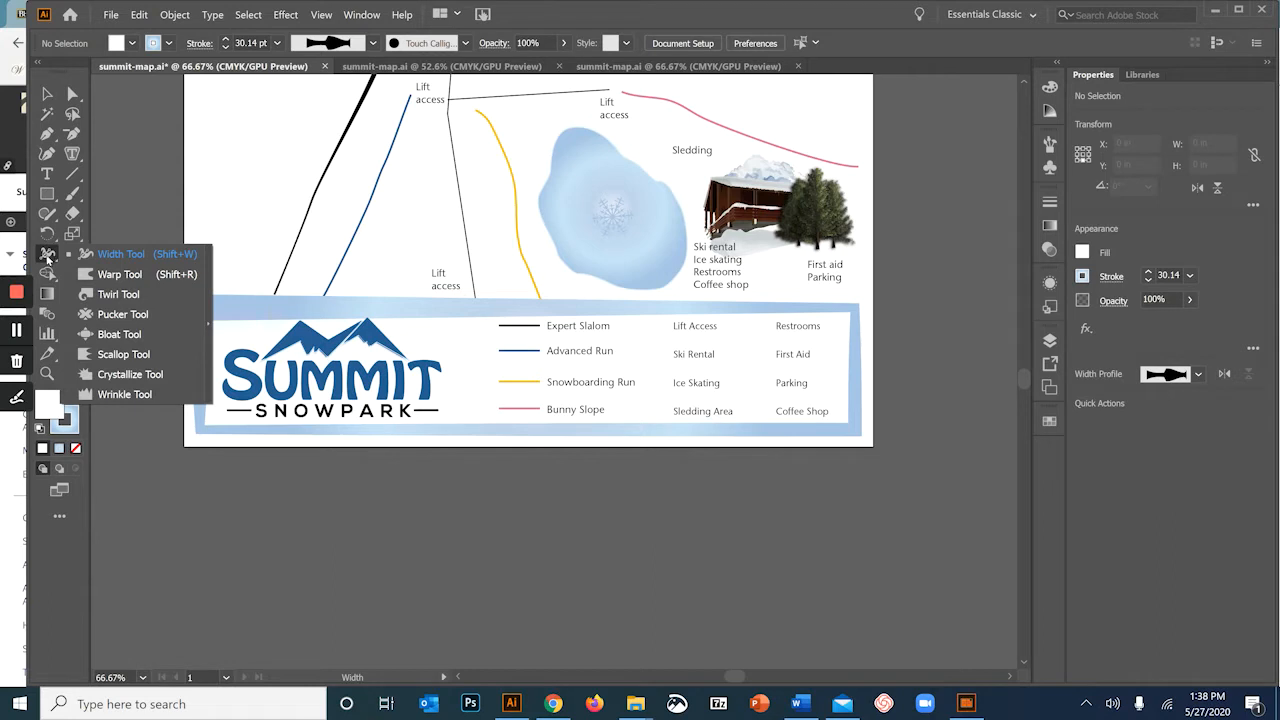
left_click(72, 81)
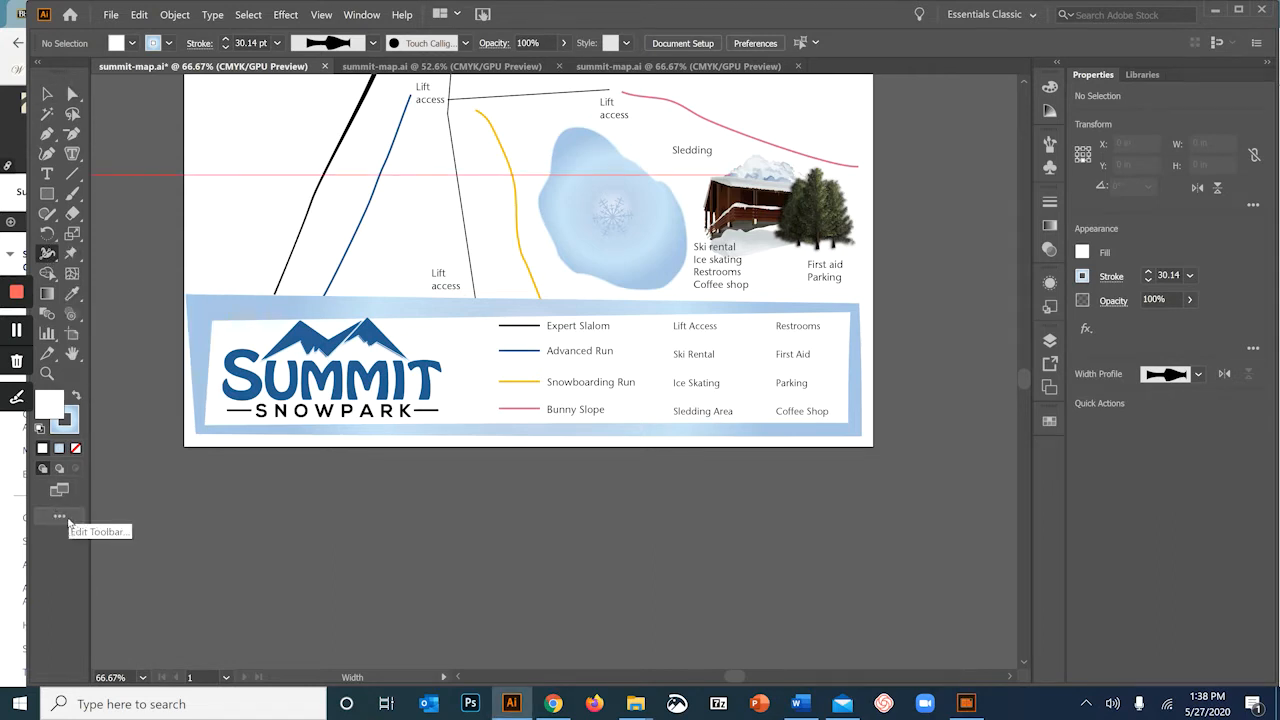
left_click(59, 517)
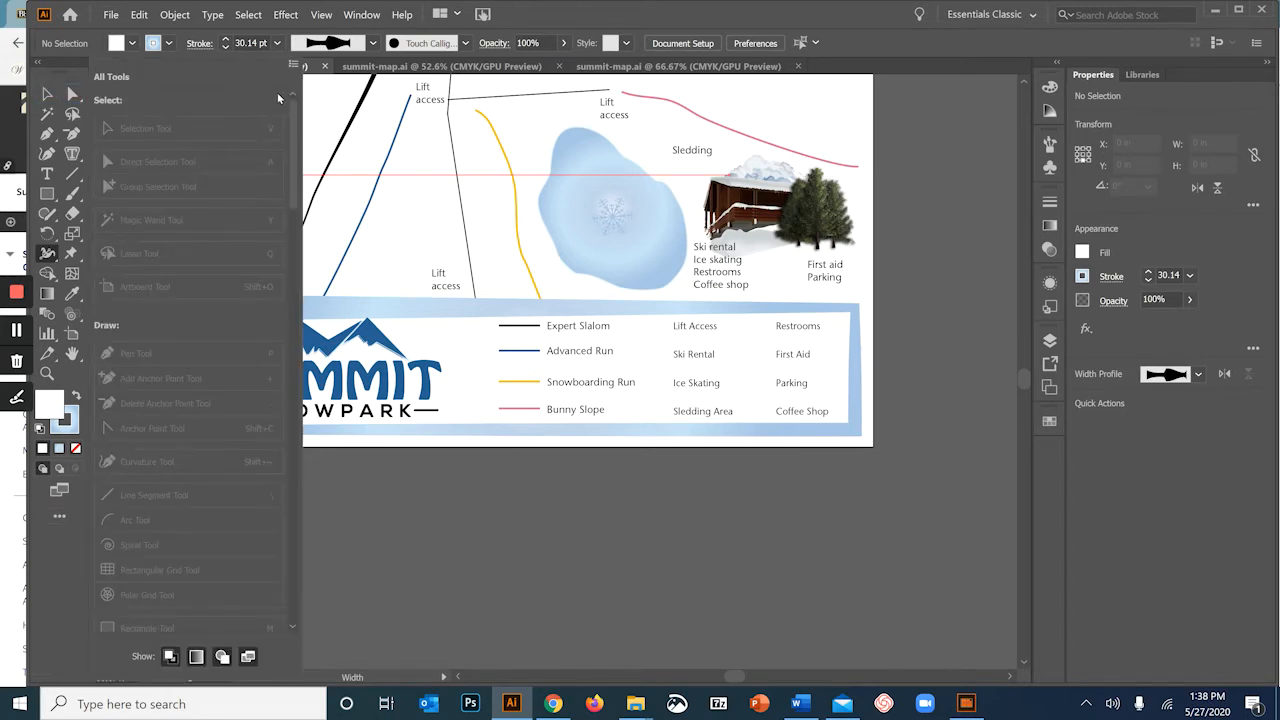
left_click_drag(295, 127, 291, 611)
left_click_drag(288, 537, 294, 347)
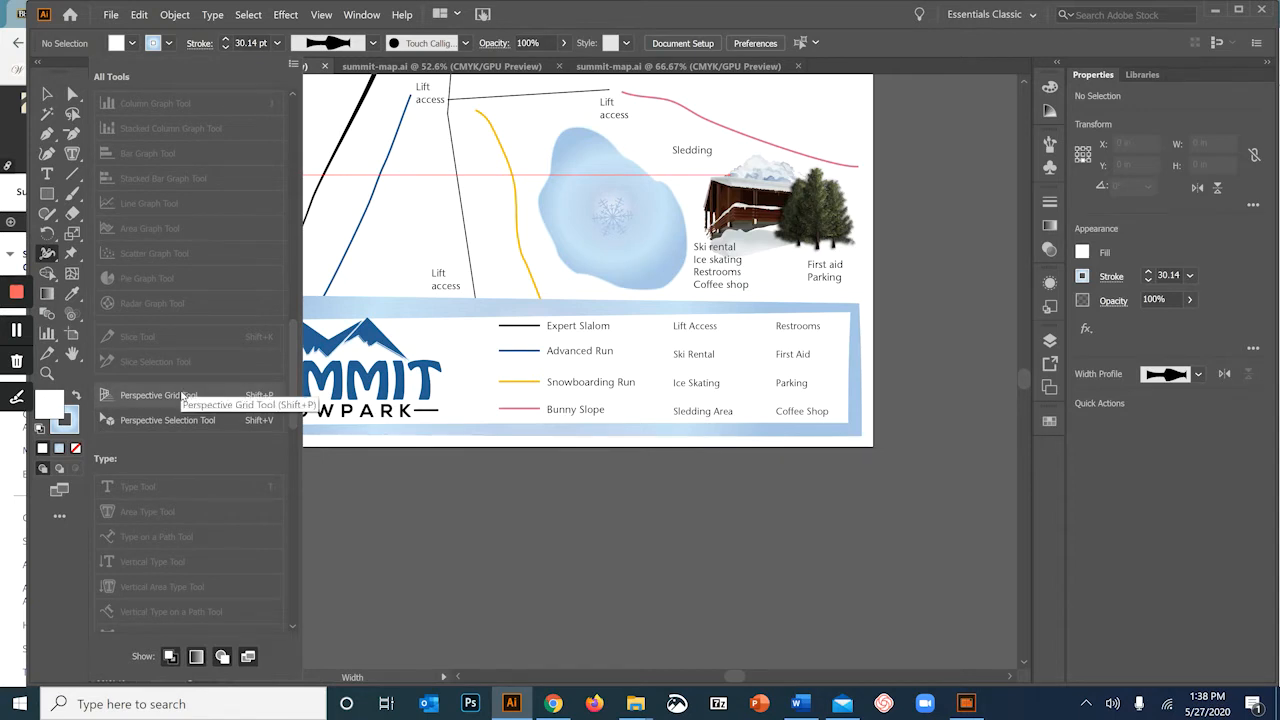
left_click_drag(183, 396, 72, 377)
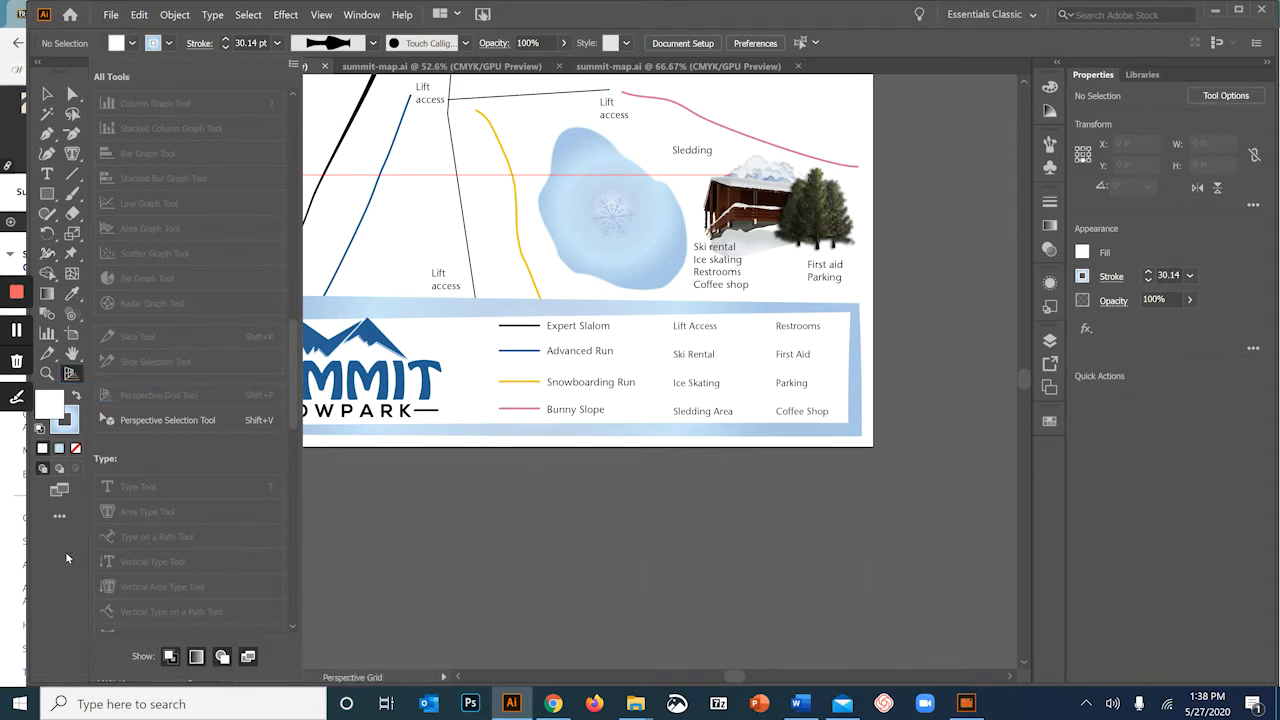
left_click_drag(76, 372, 232, 444)
Look through the complete tool list from the selection tools to the navigation tools and close it.
scroll(220, 476, "down", 3)
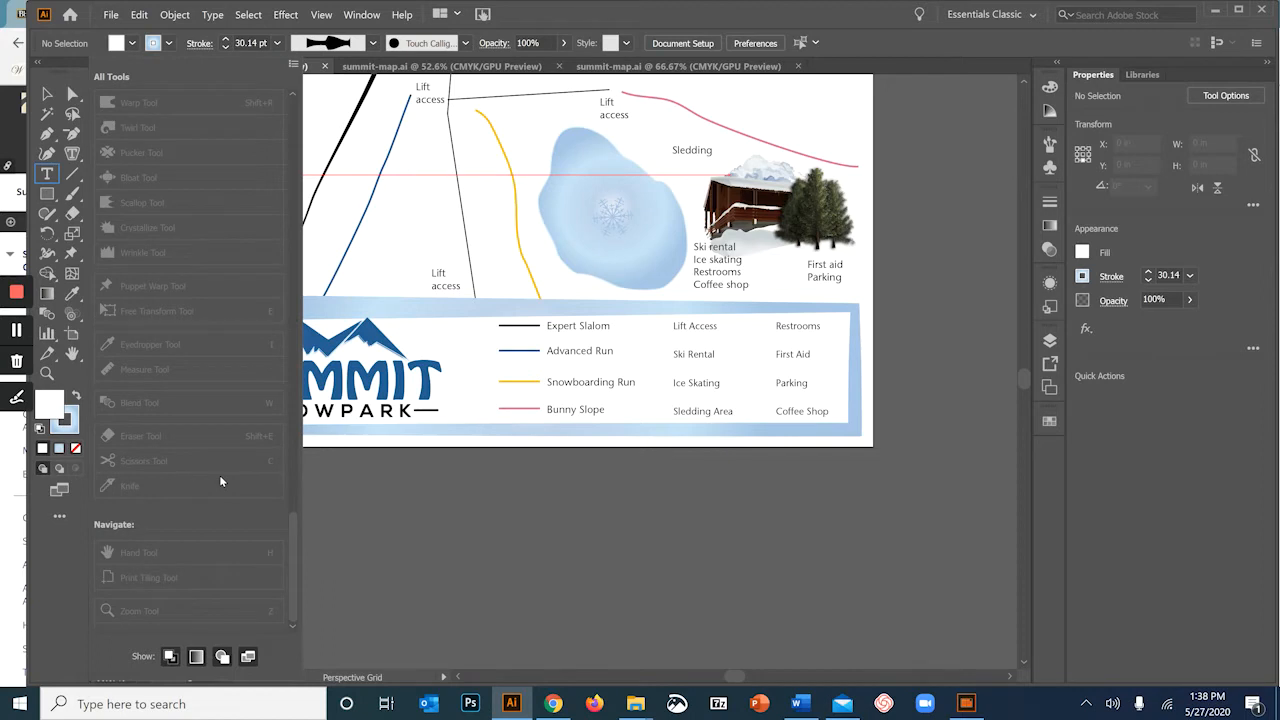
scroll(220, 477, "up", 10)
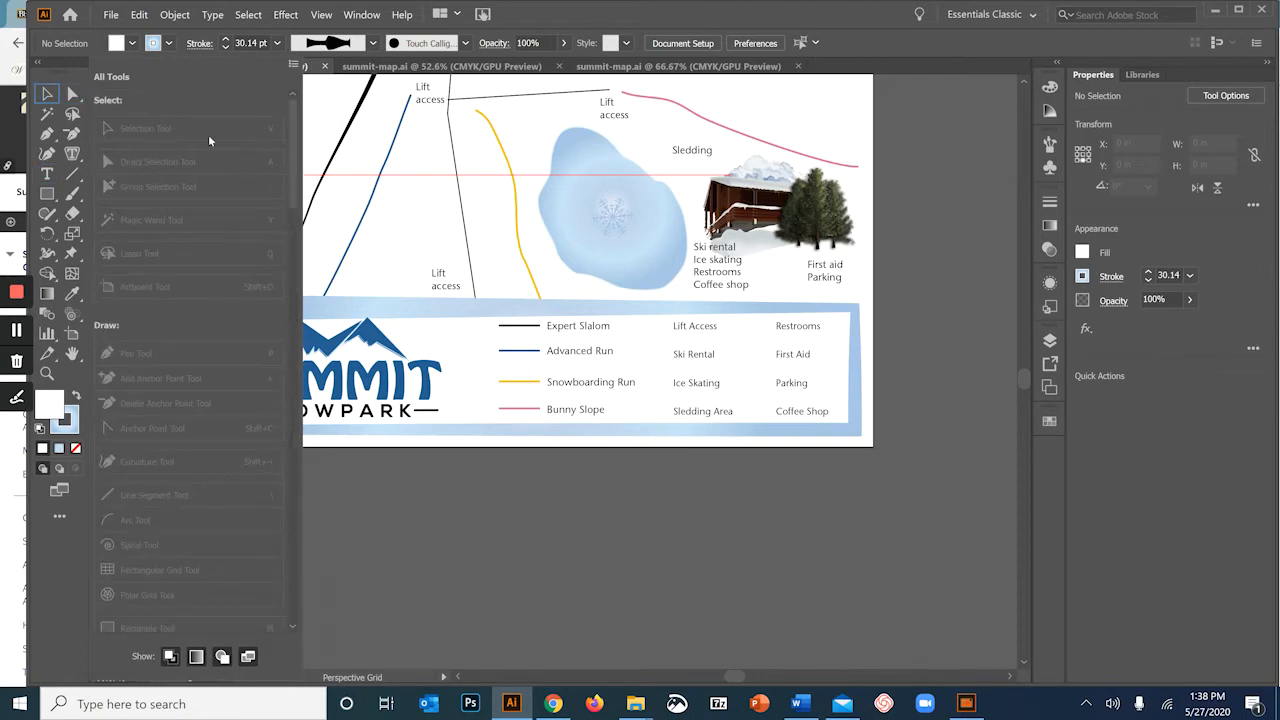
scroll(180, 500, "down", 5)
scroll(178, 530, "down", 5)
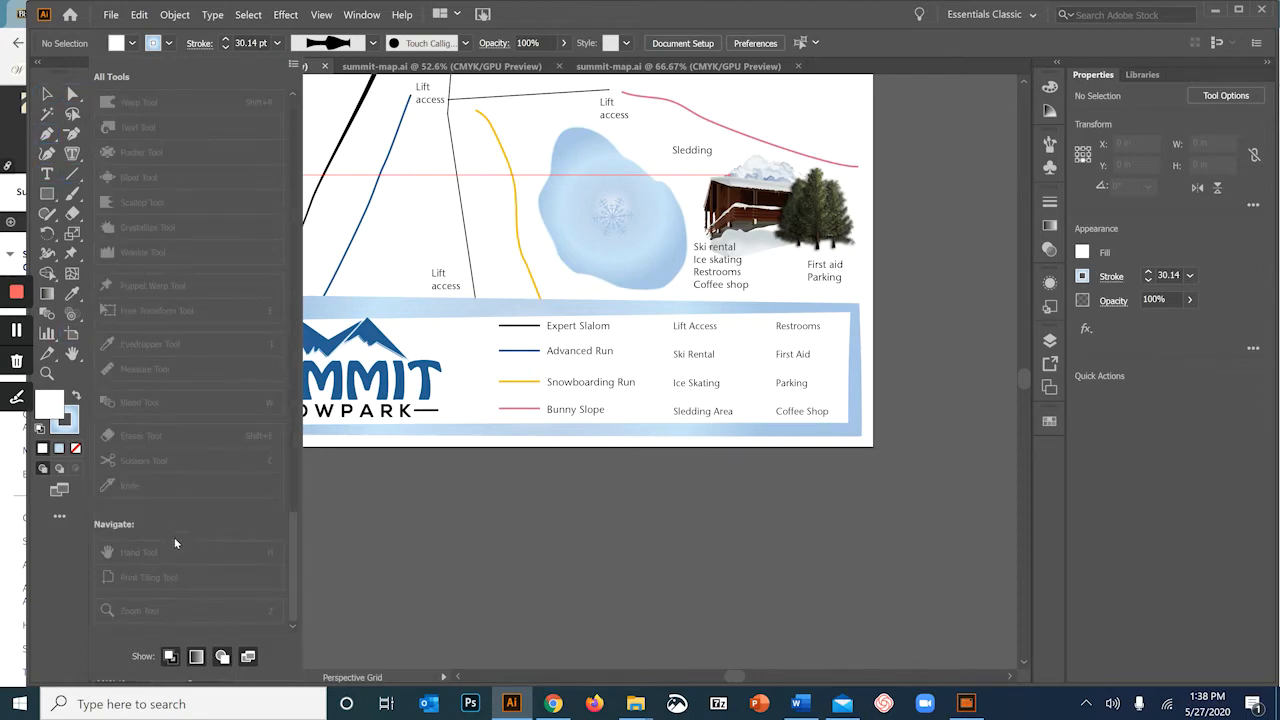
scroll(174, 537, "up", 10)
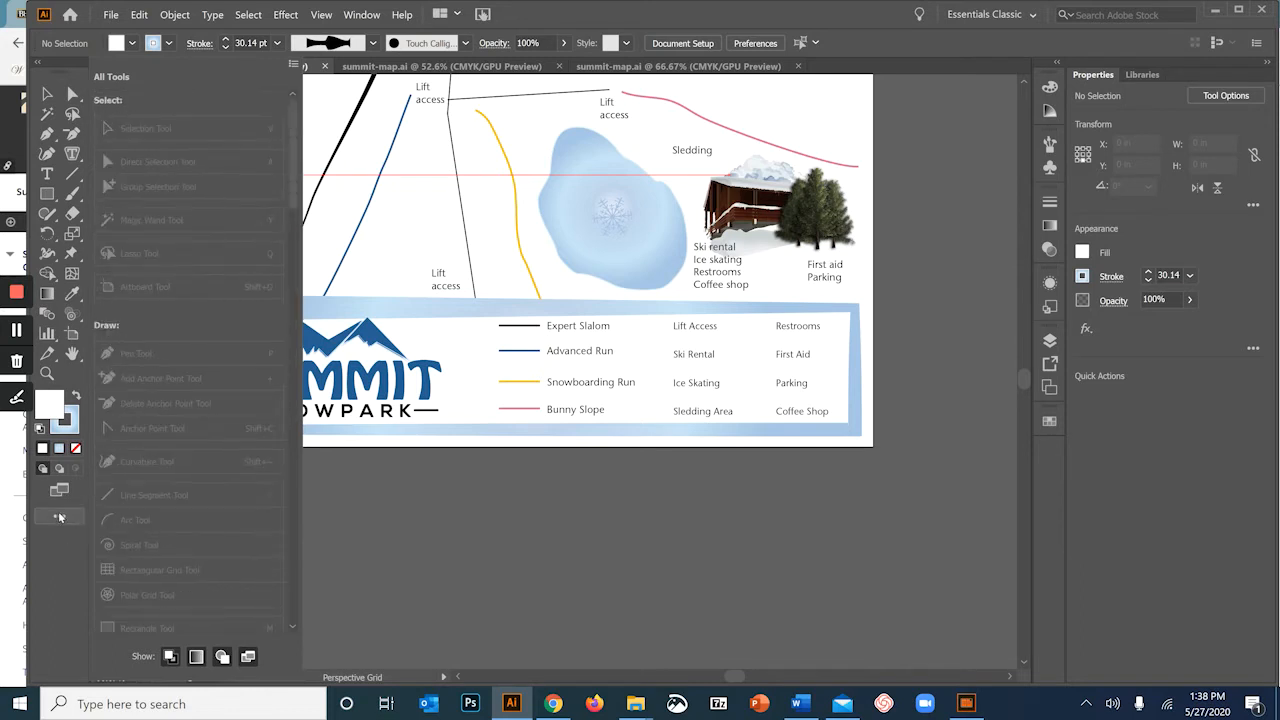
left_click(59, 517)
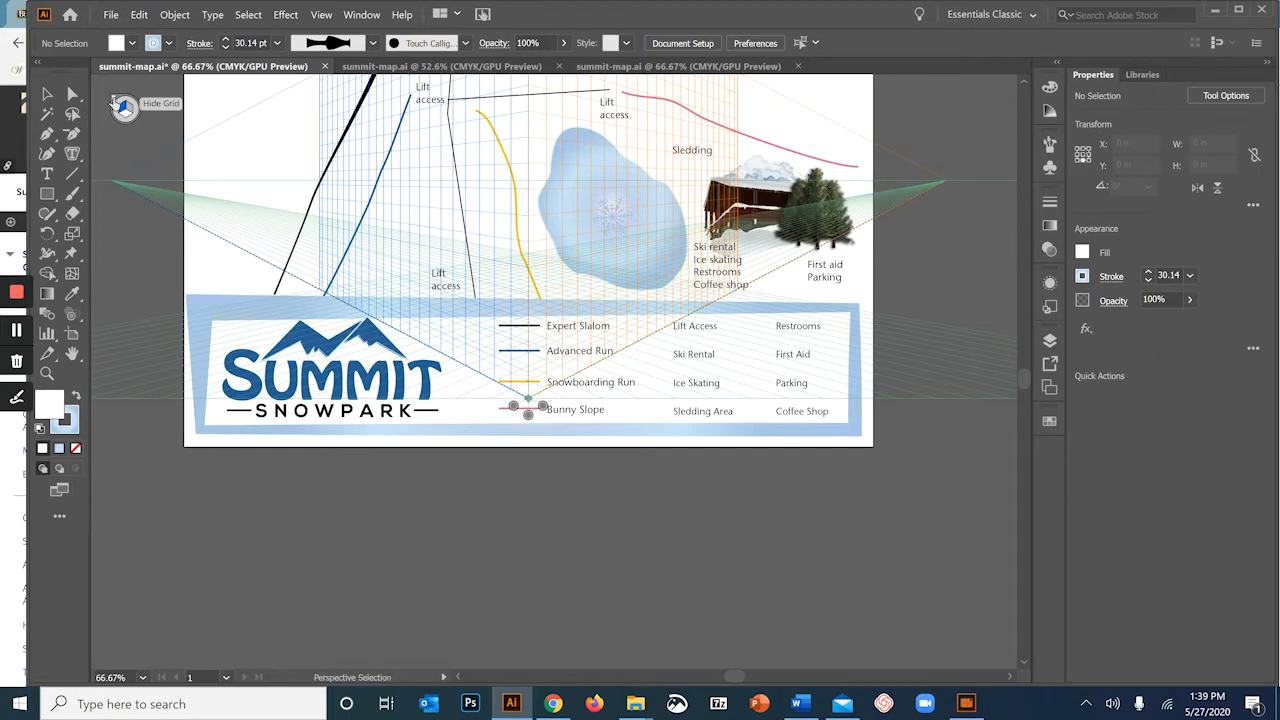
Hide the perspective grid, bring the whole map into view, and return to the Selection tool.
left_click(113, 103)
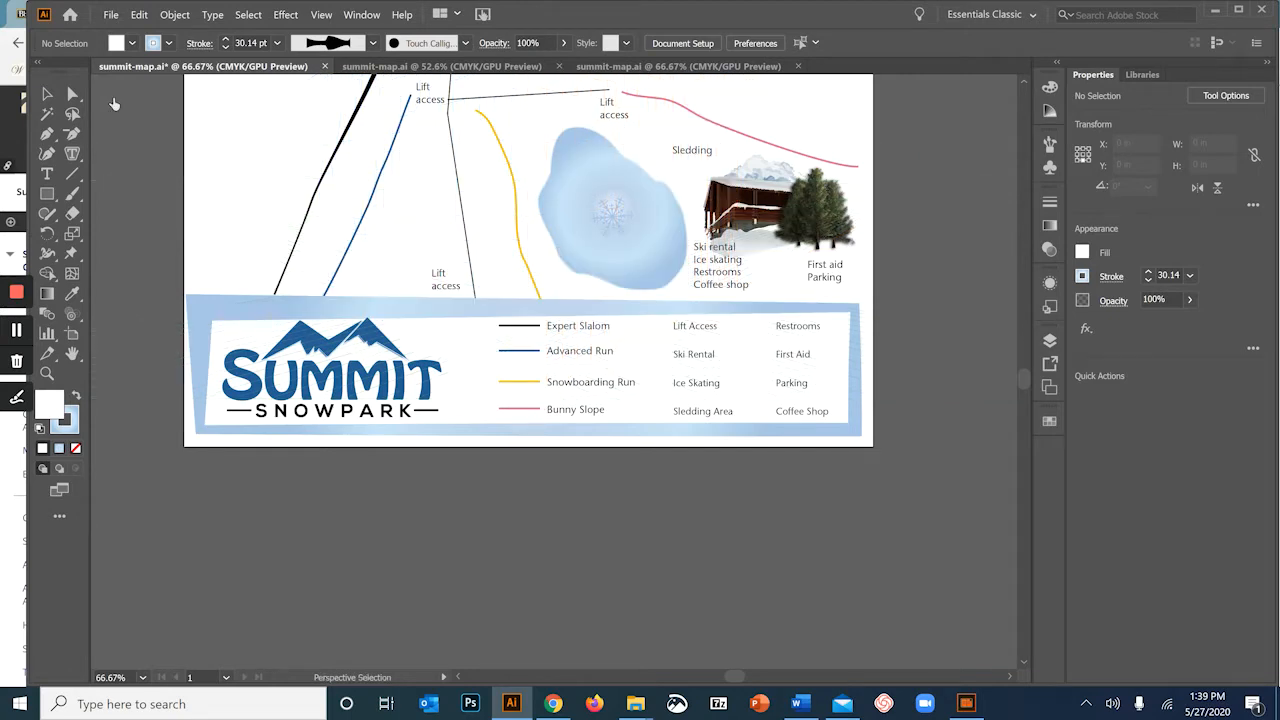
key("shift+p")
left_click_drag(408, 155, 467, 373)
key("v")
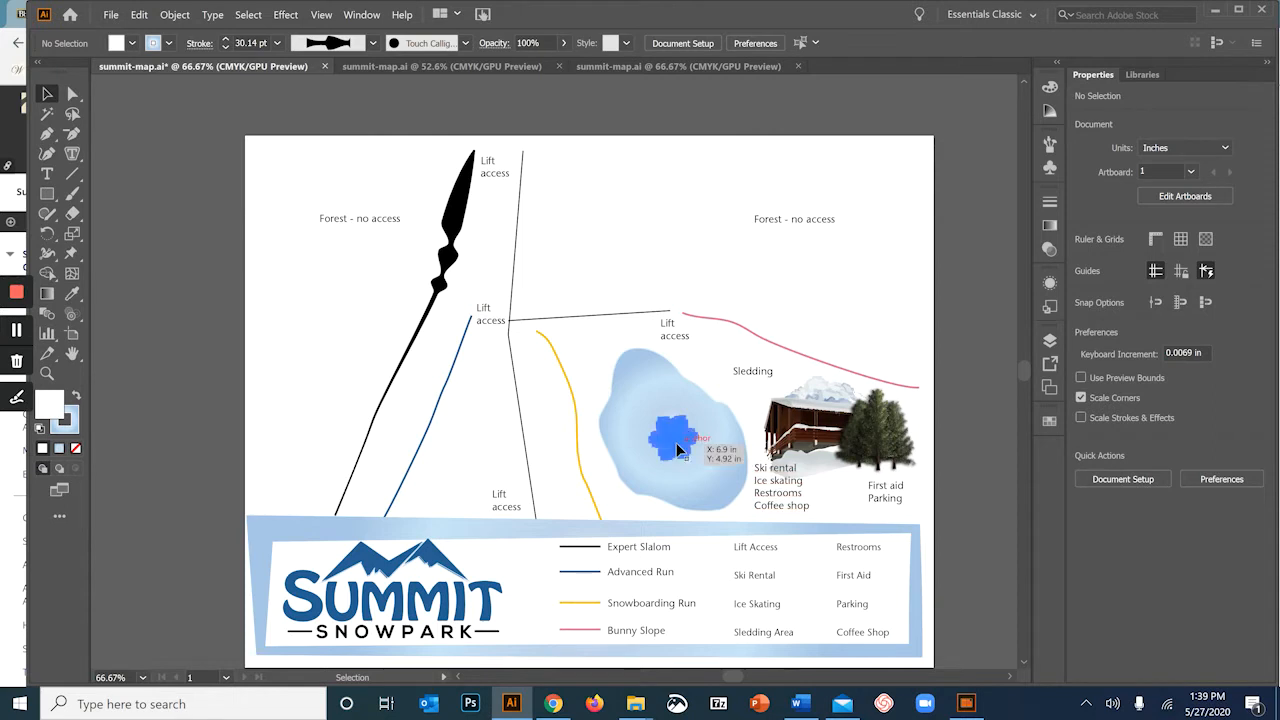
Move the snowflake out of the pond into the blank area above, at about X 6.69 in, Y 2.01 in.
left_click_drag(678, 450, 668, 252)
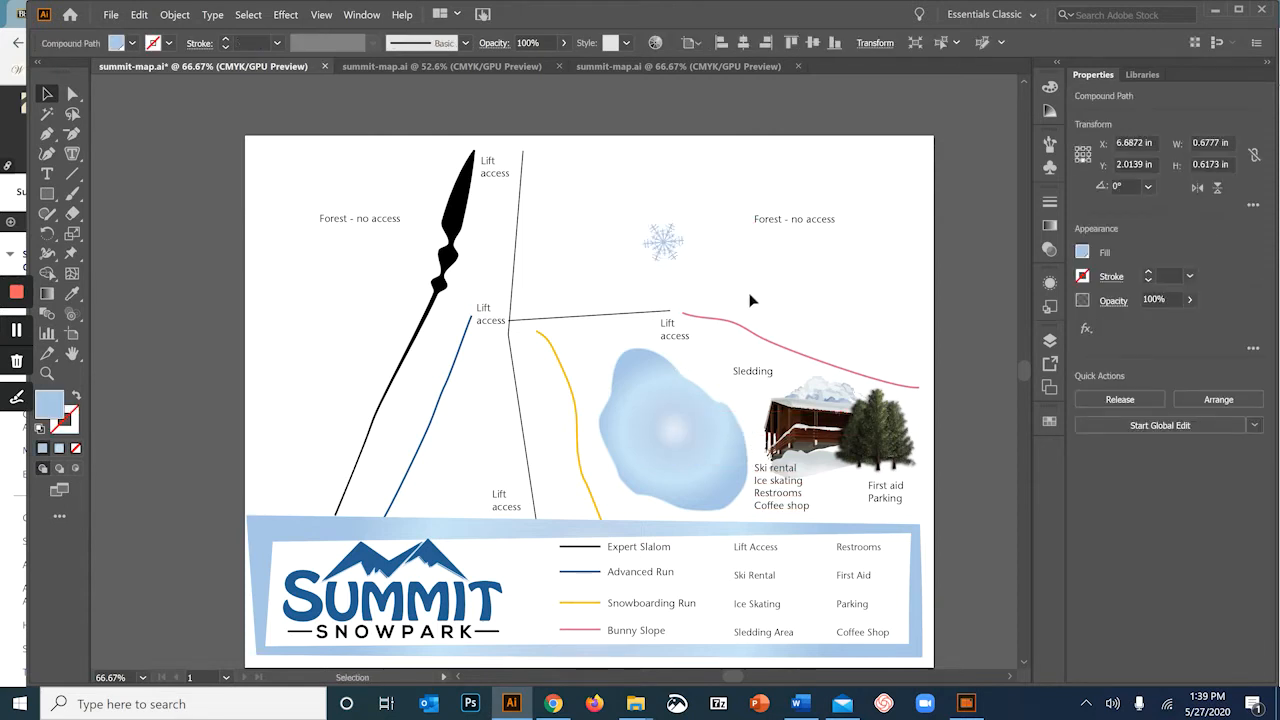
left_click(752, 300)
Create a pattern swatch from the snowflake artwork and name it Snowflake.
left_click(660, 253)
left_click(1049, 421)
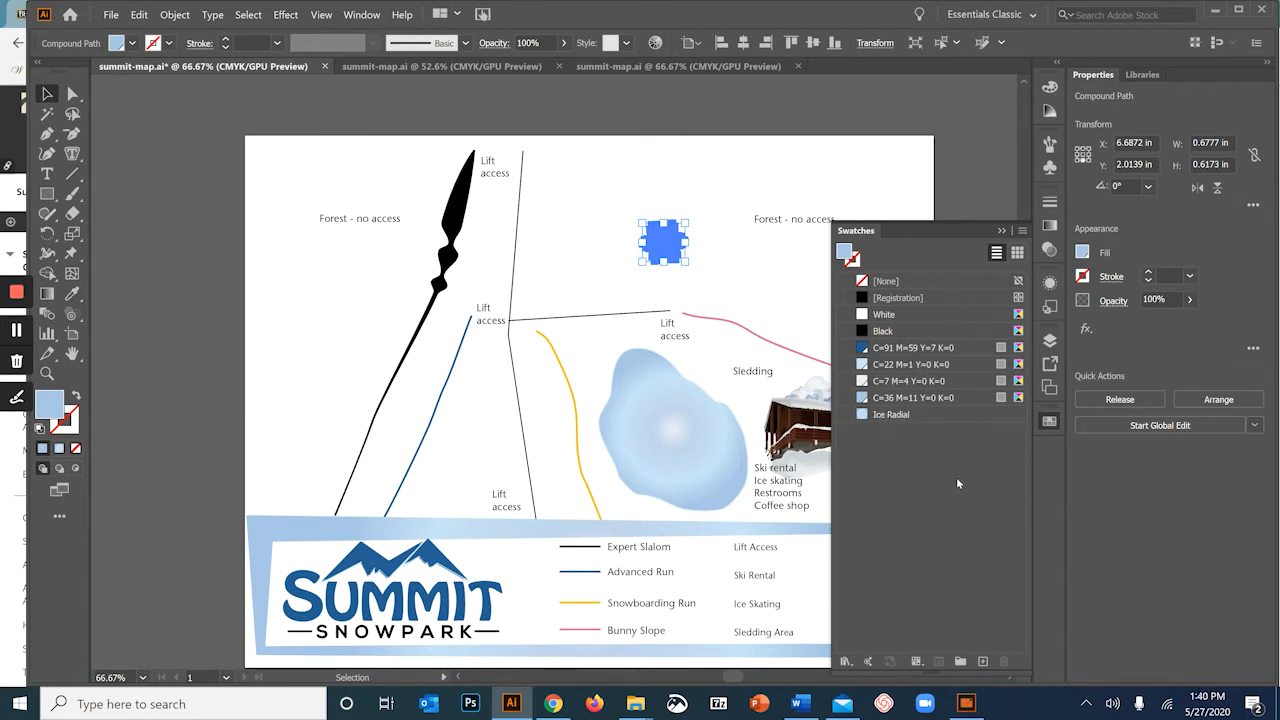
left_click(710, 153)
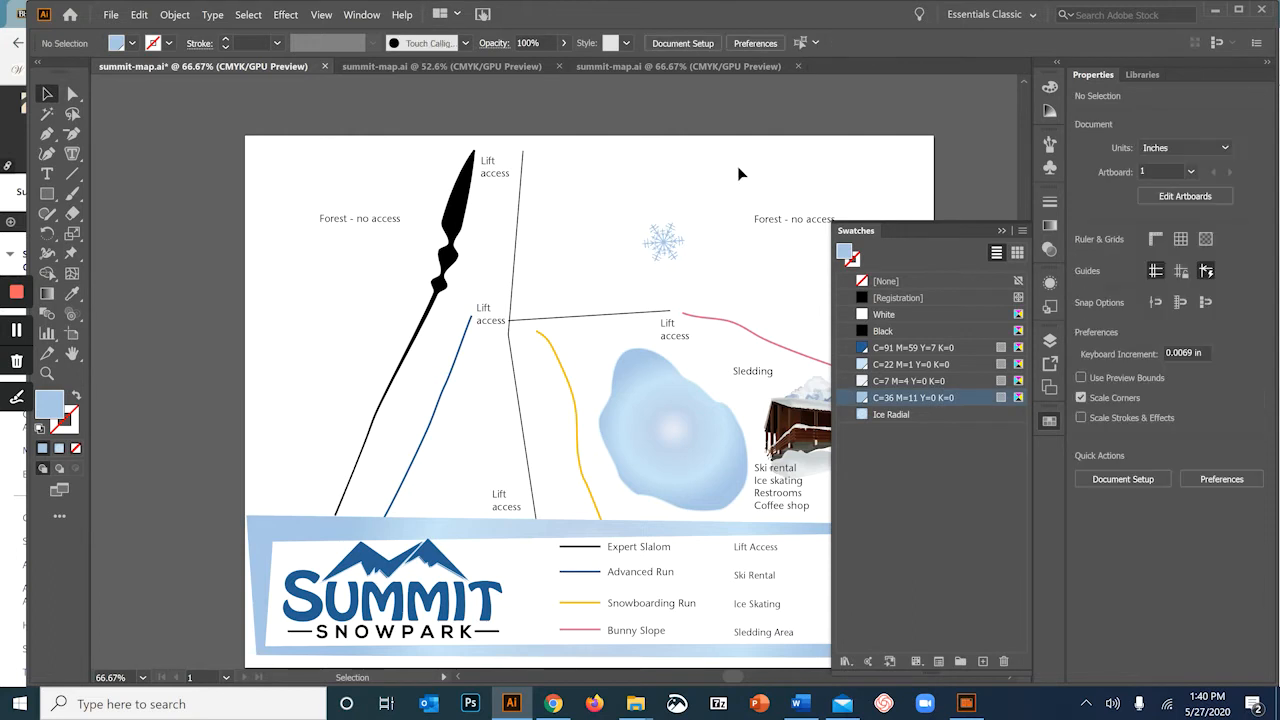
left_click(658, 255)
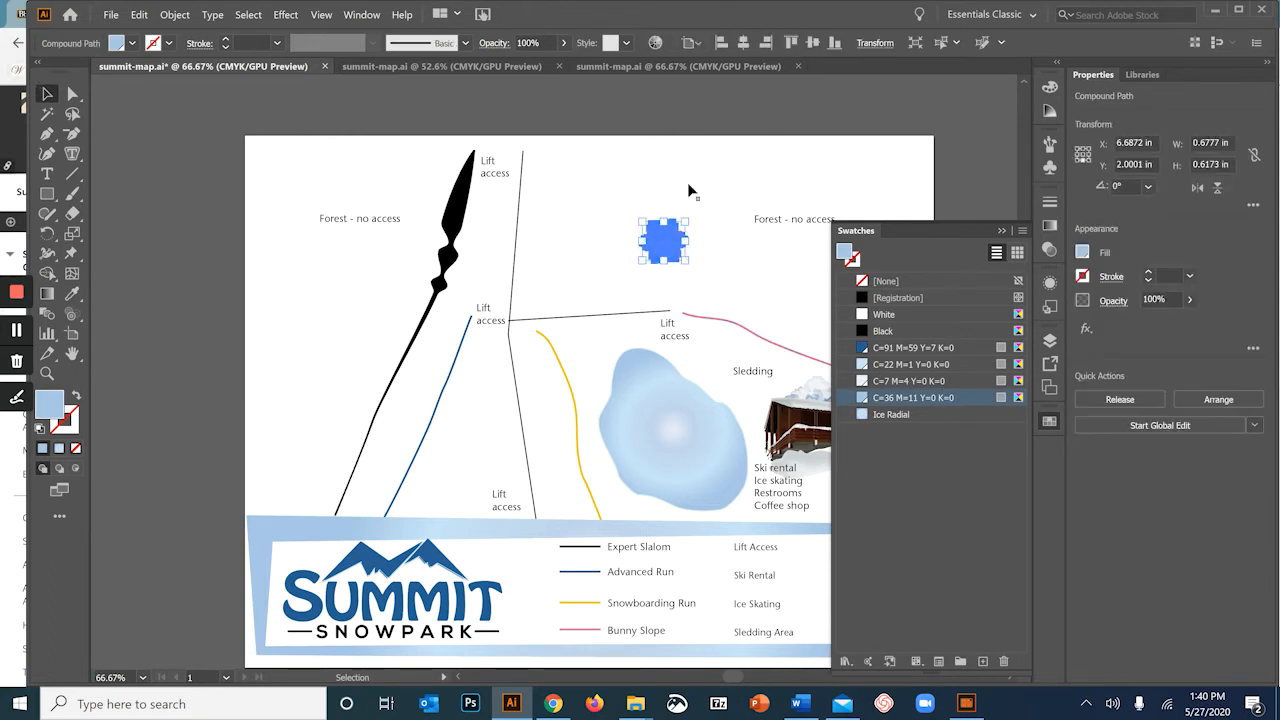
left_click_drag(672, 254, 932, 518)
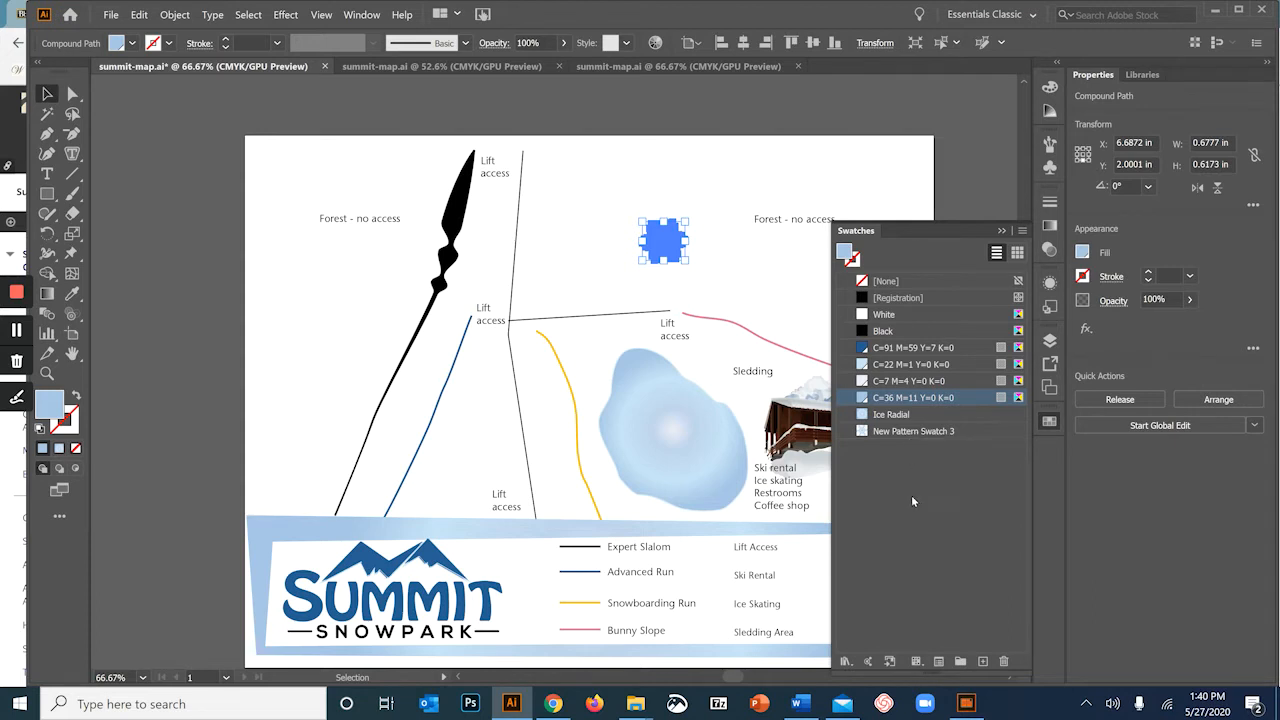
double_click(897, 433)
type("Snowflake")
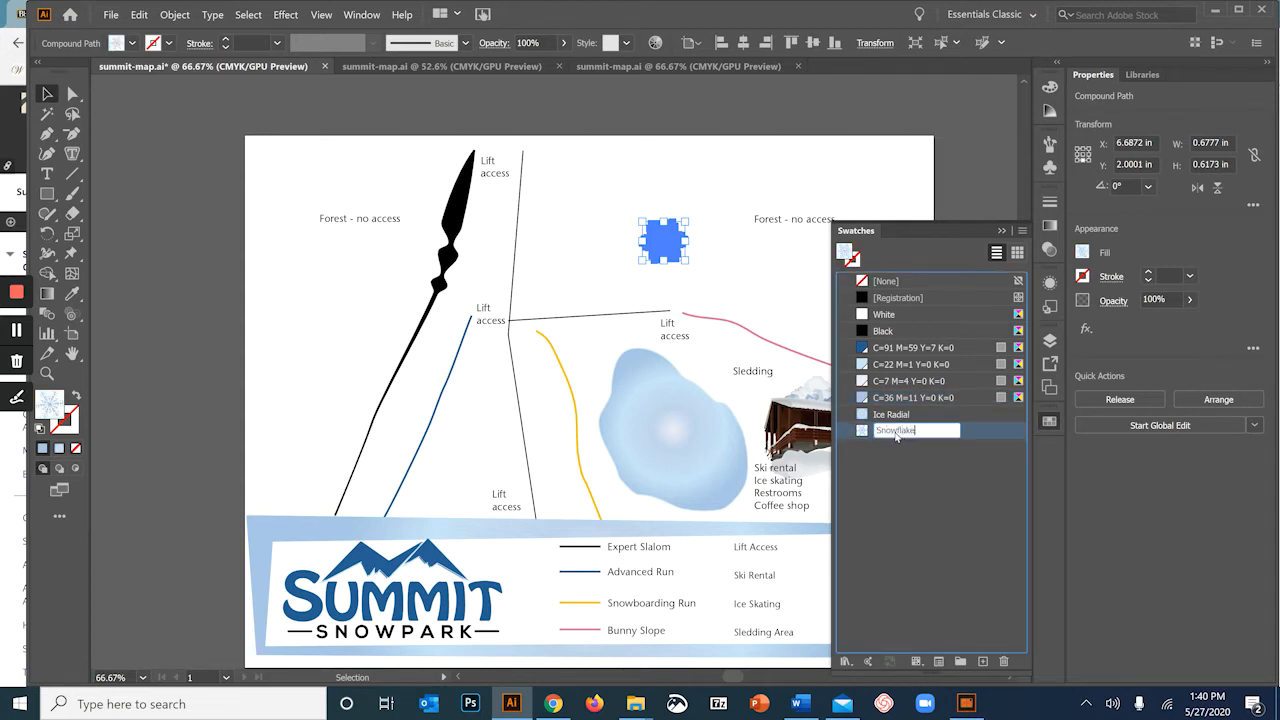
key("Return")
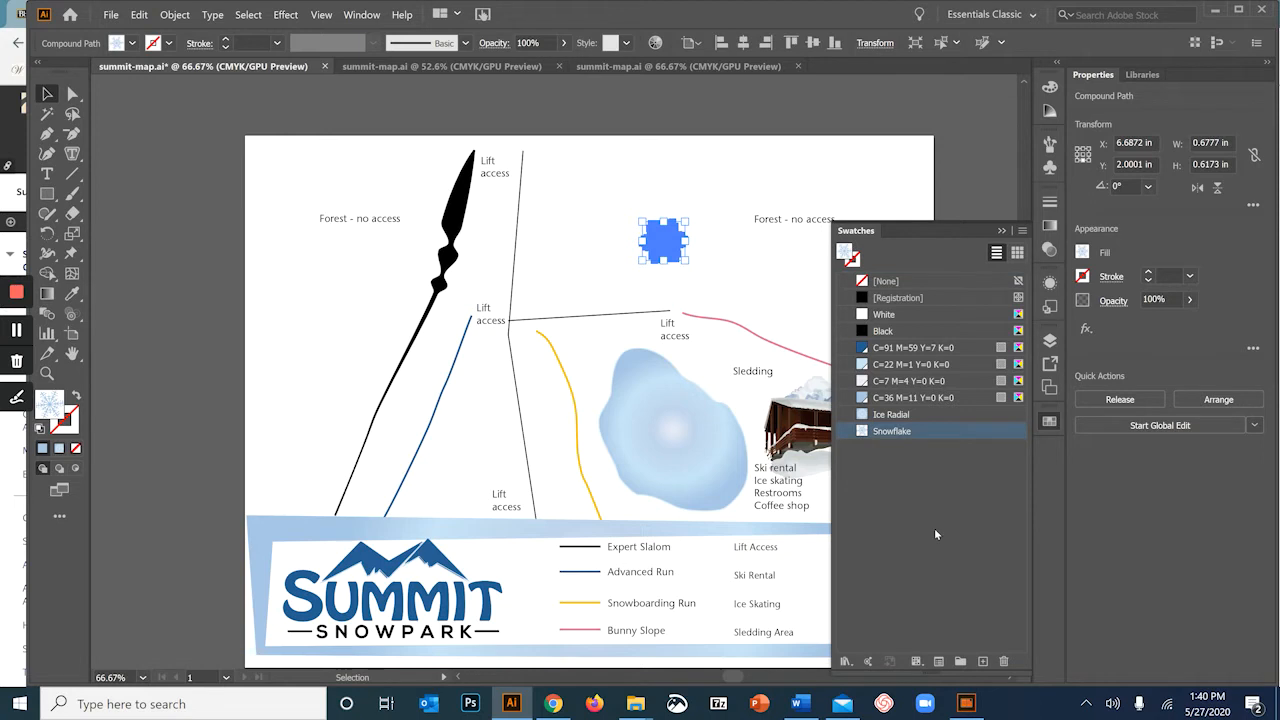
Open the Snowflake pattern swatch for editing, dim its copies to 20%, and select the original centre snowflake.
left_click(623, 176)
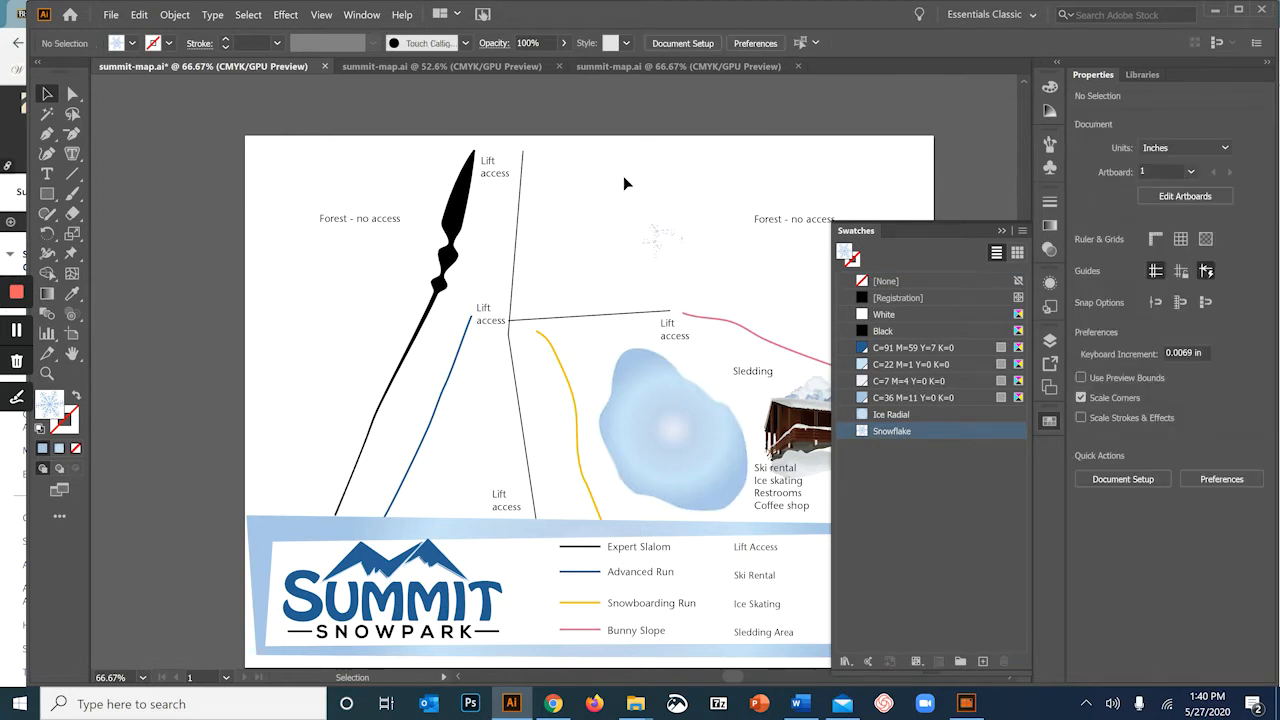
double_click(863, 437)
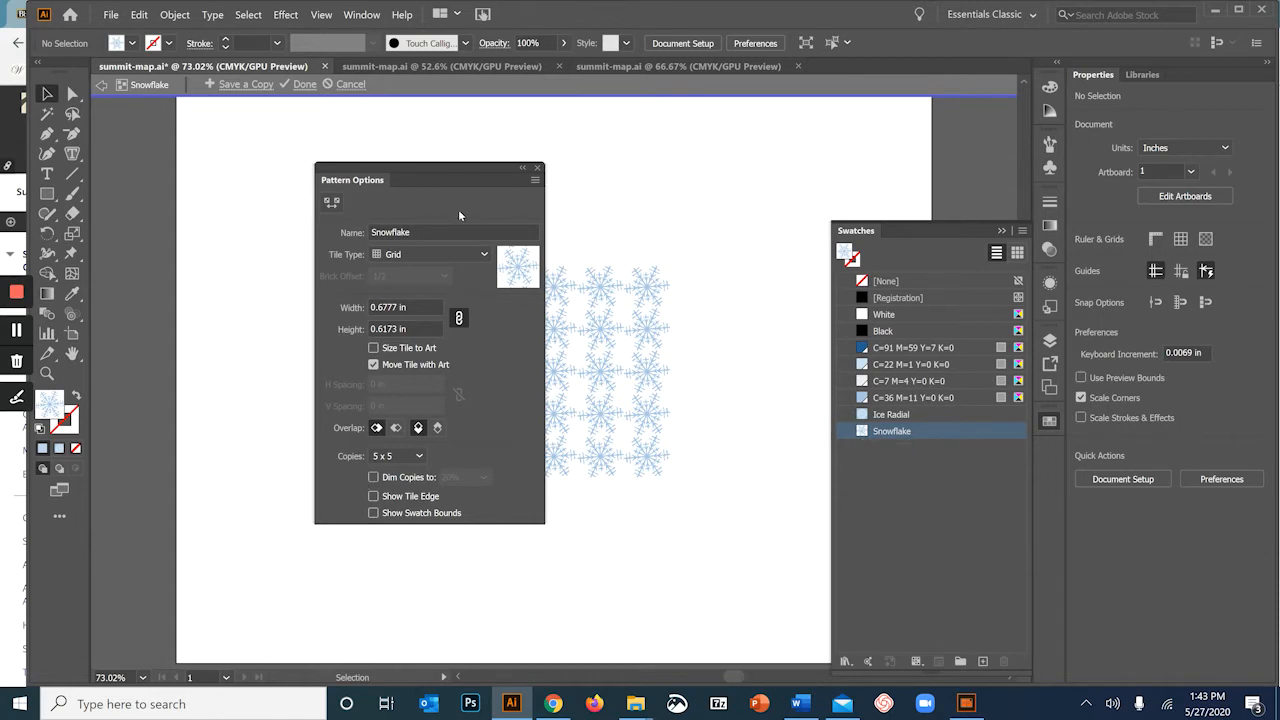
left_click_drag(418, 180, 266, 180)
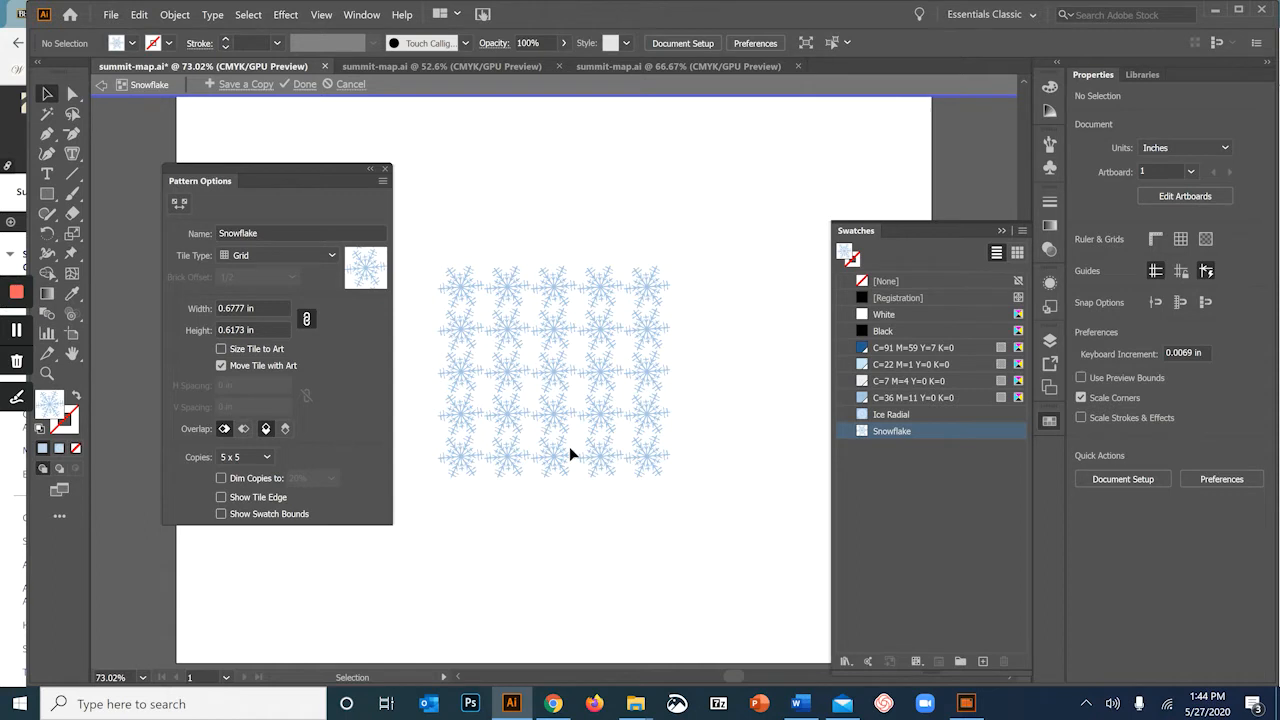
left_click(554, 370)
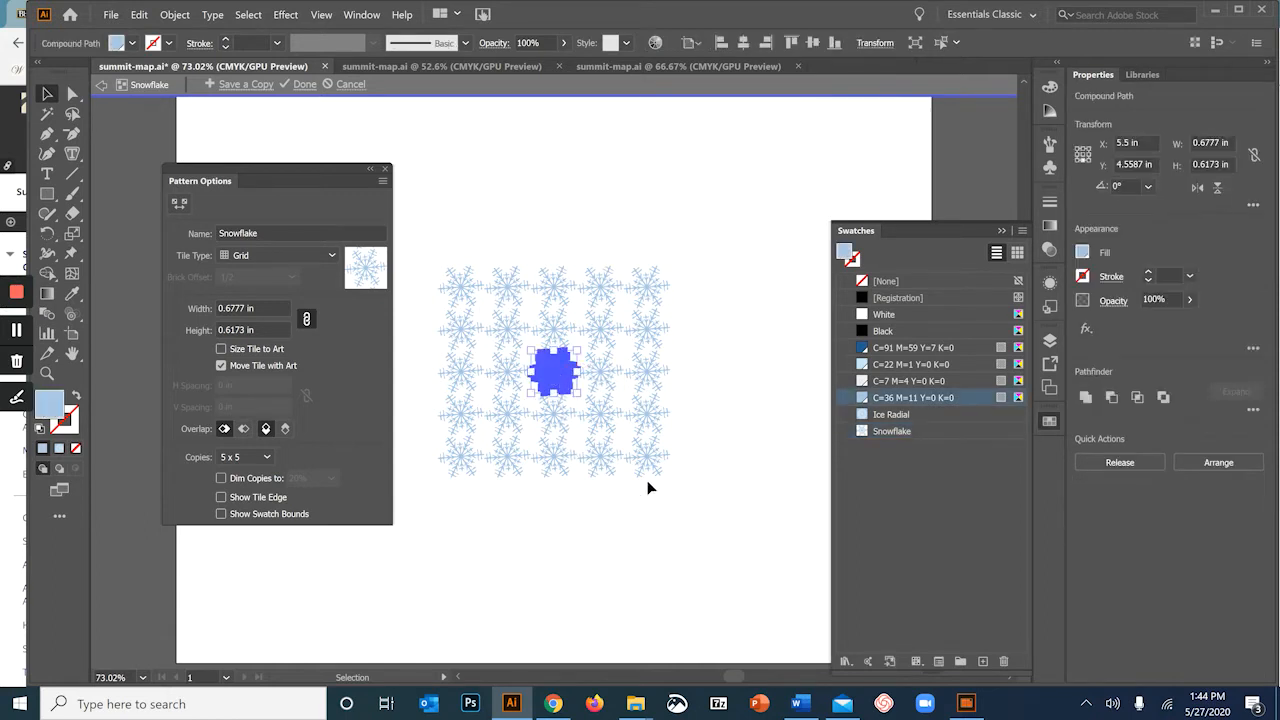
left_click(221, 479)
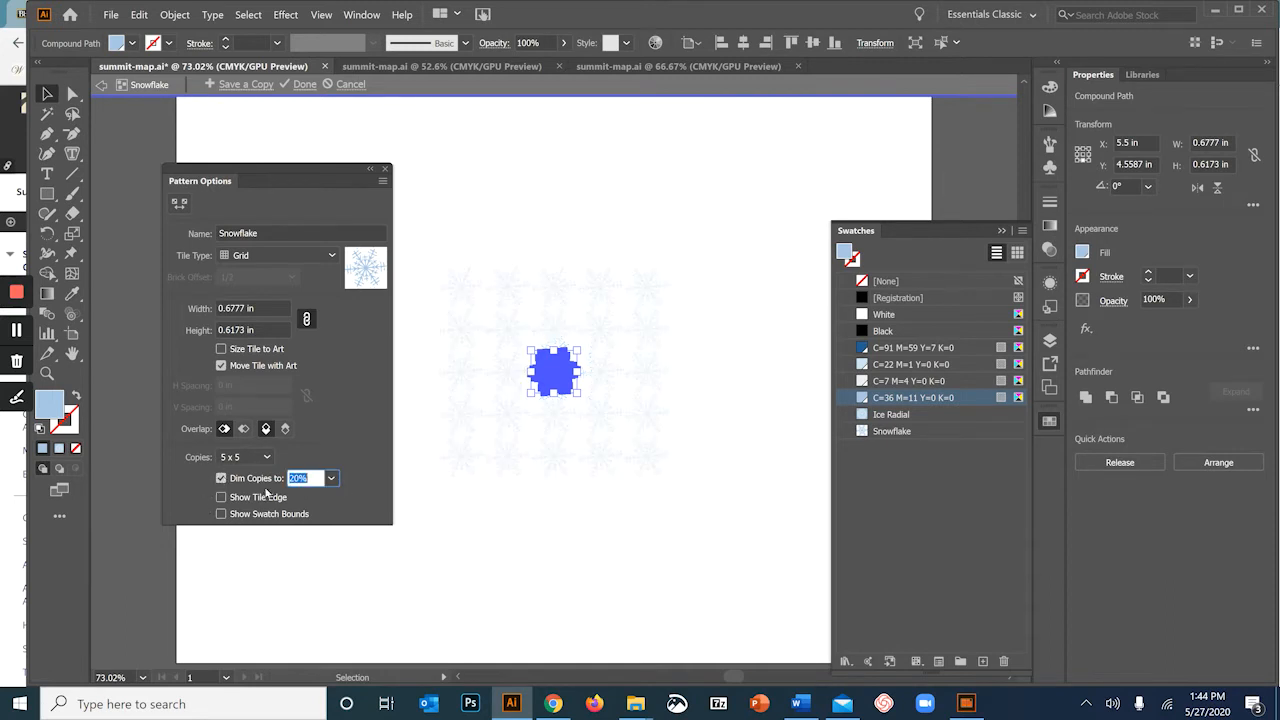
left_click(333, 416)
left_click(580, 400)
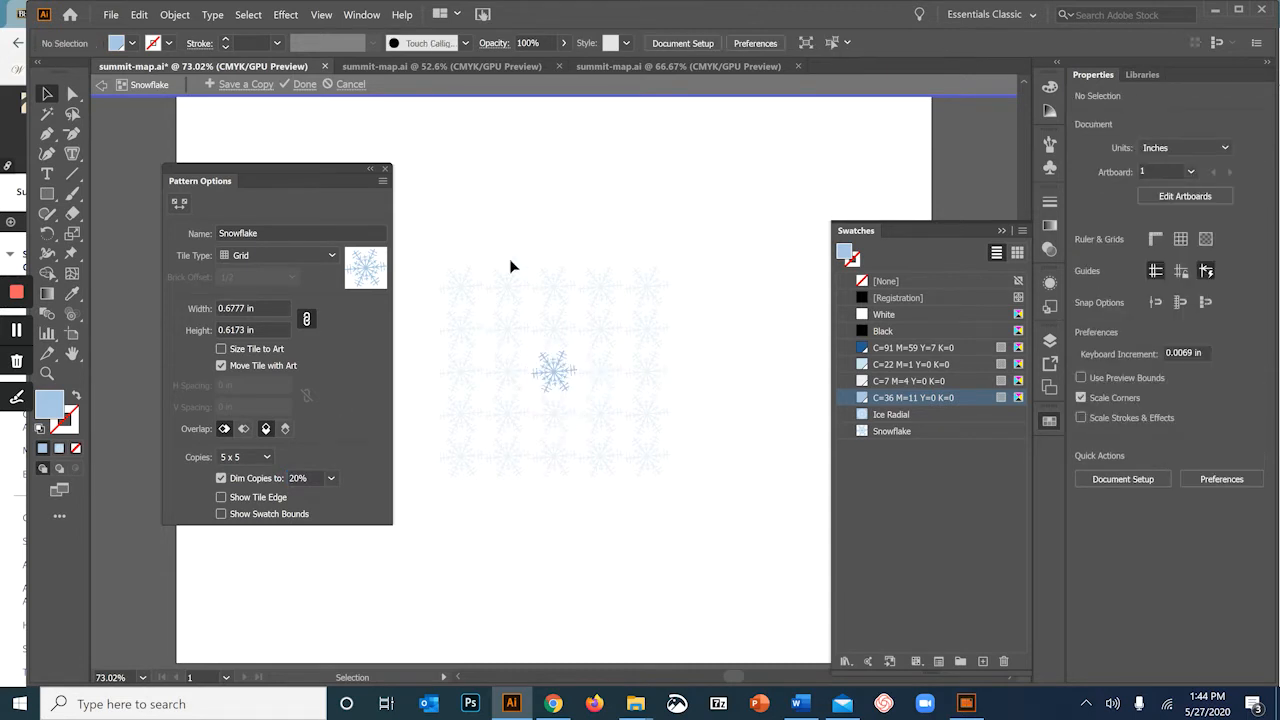
left_click(543, 372)
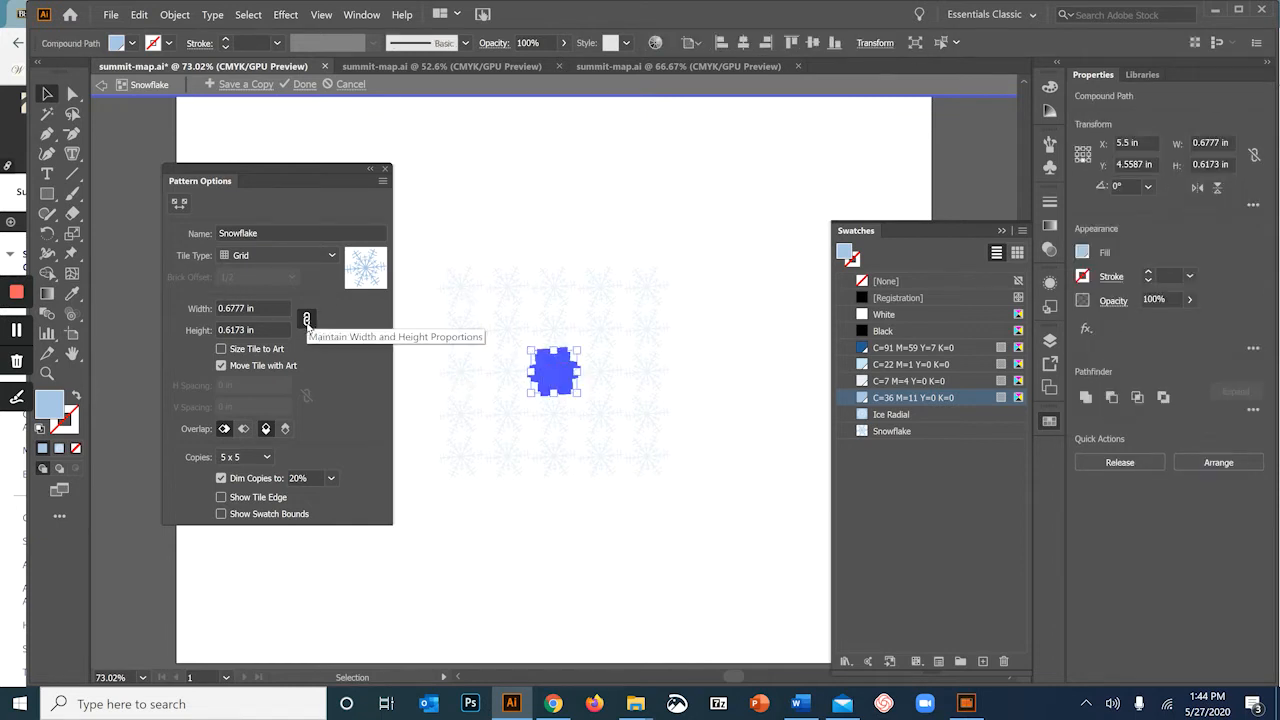
Unlink the pattern tile's proportions with width and height both at 0.5 in, and turn off the dimming of copies.
left_click(265, 306)
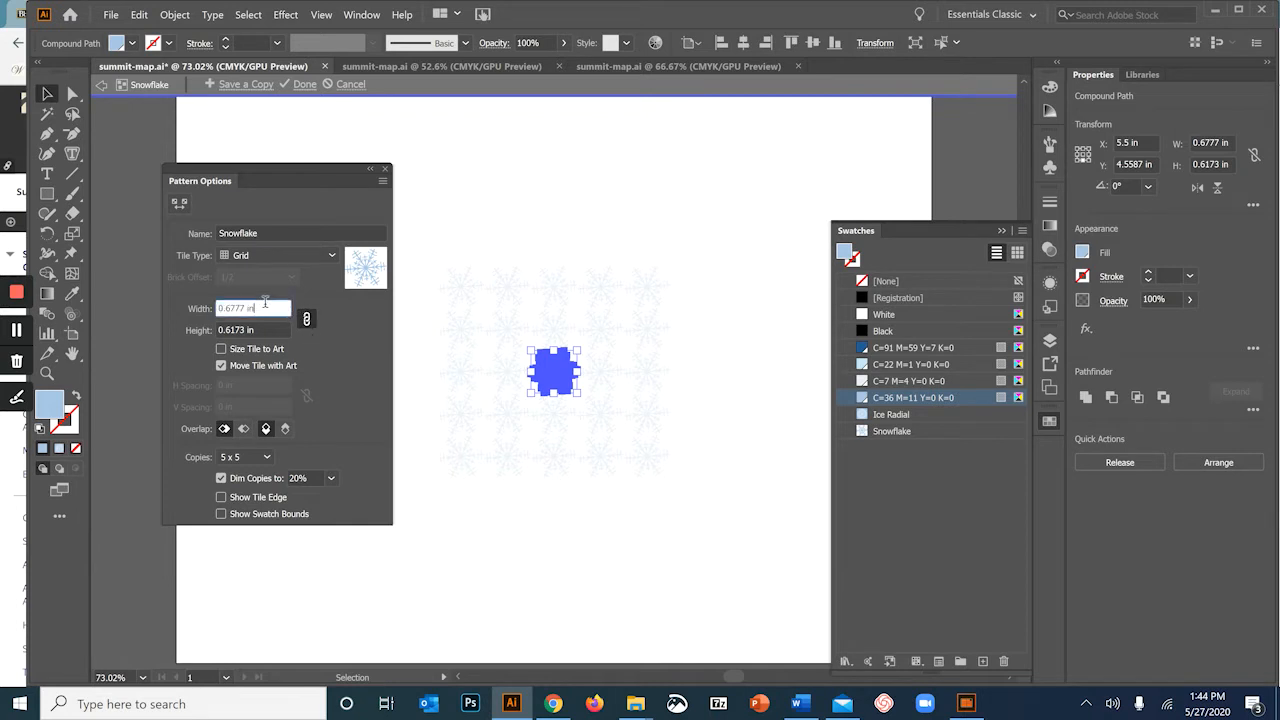
key("BackSpace")
type(".5")
key("Tab")
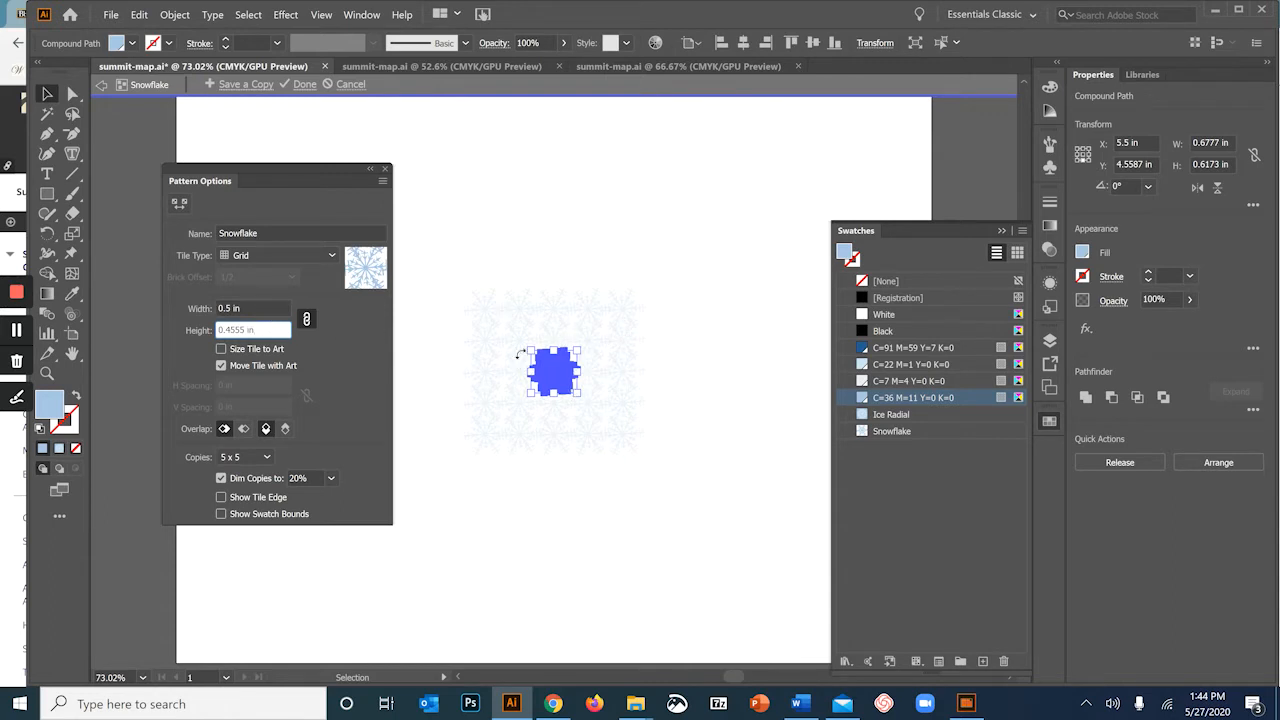
left_click(306, 319)
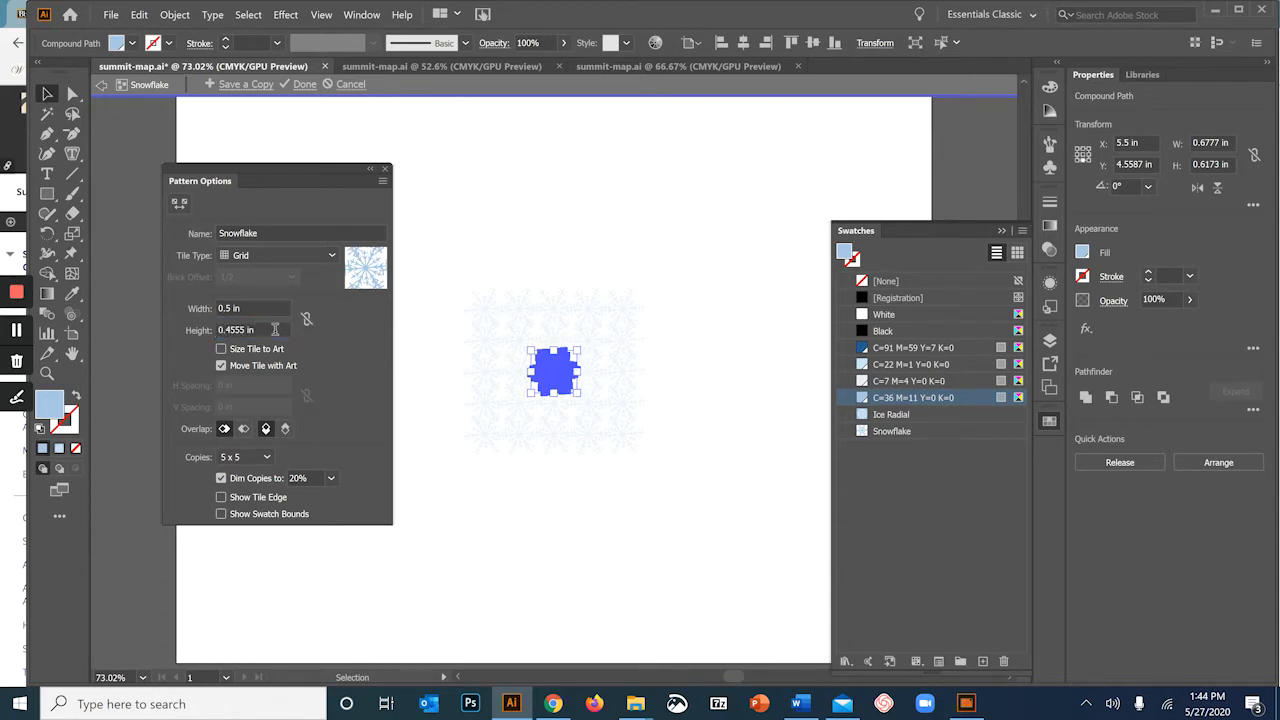
left_click(275, 329)
type(".5")
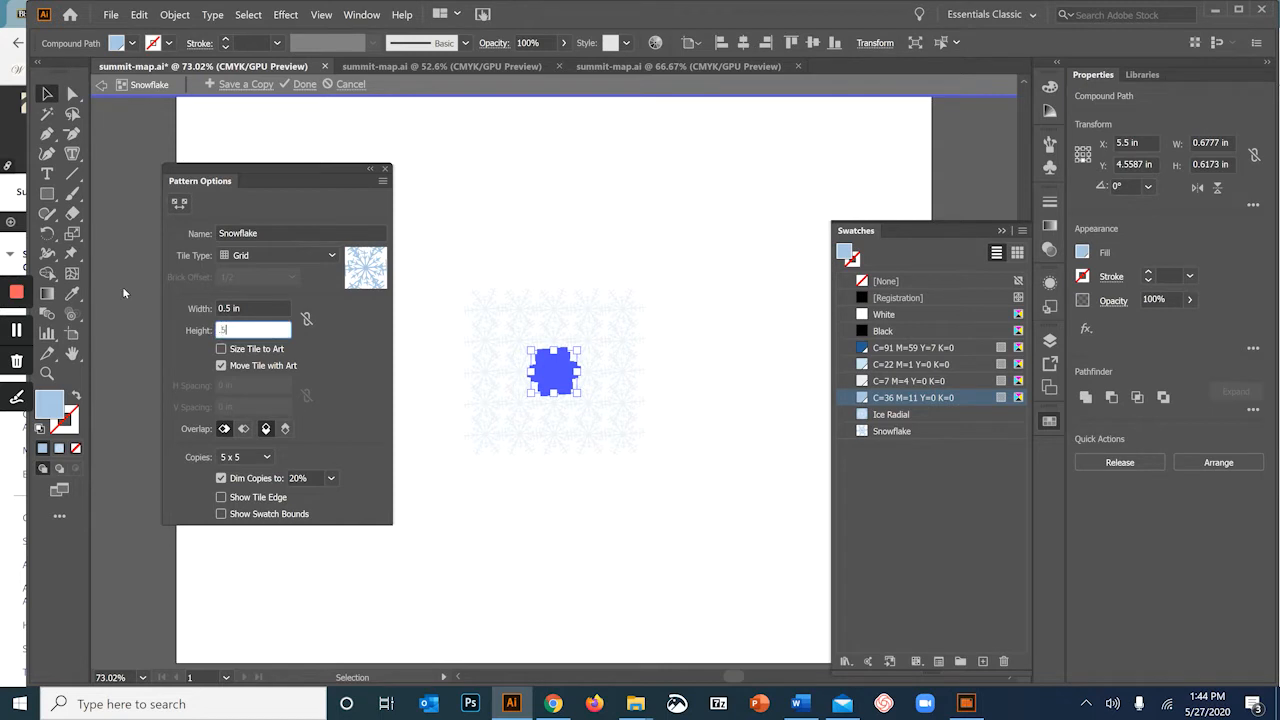
left_click(268, 306)
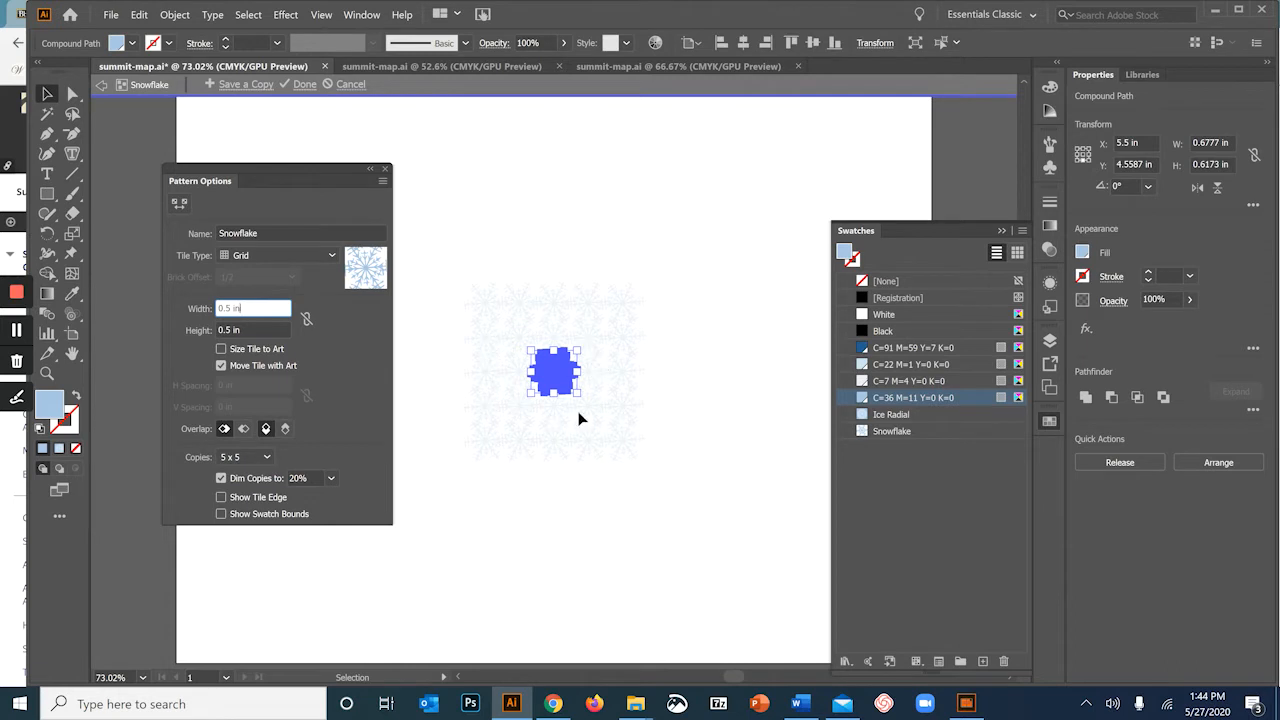
key("Return")
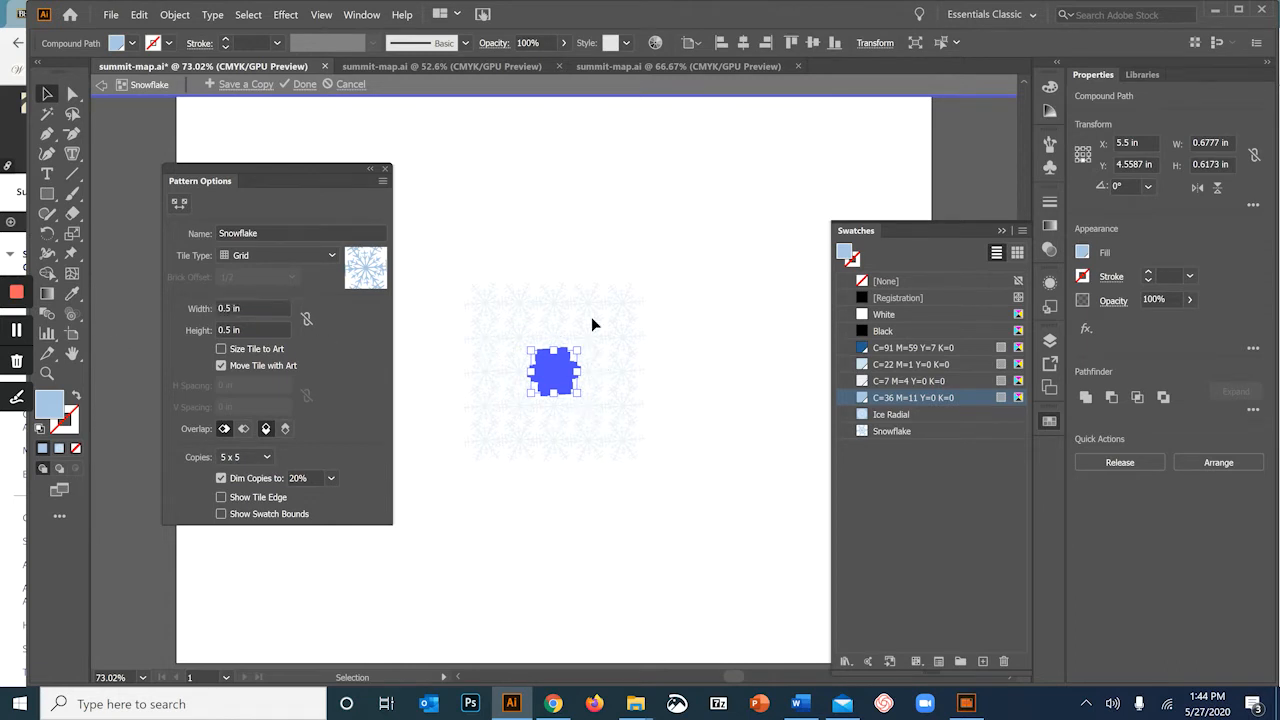
left_click(221, 478)
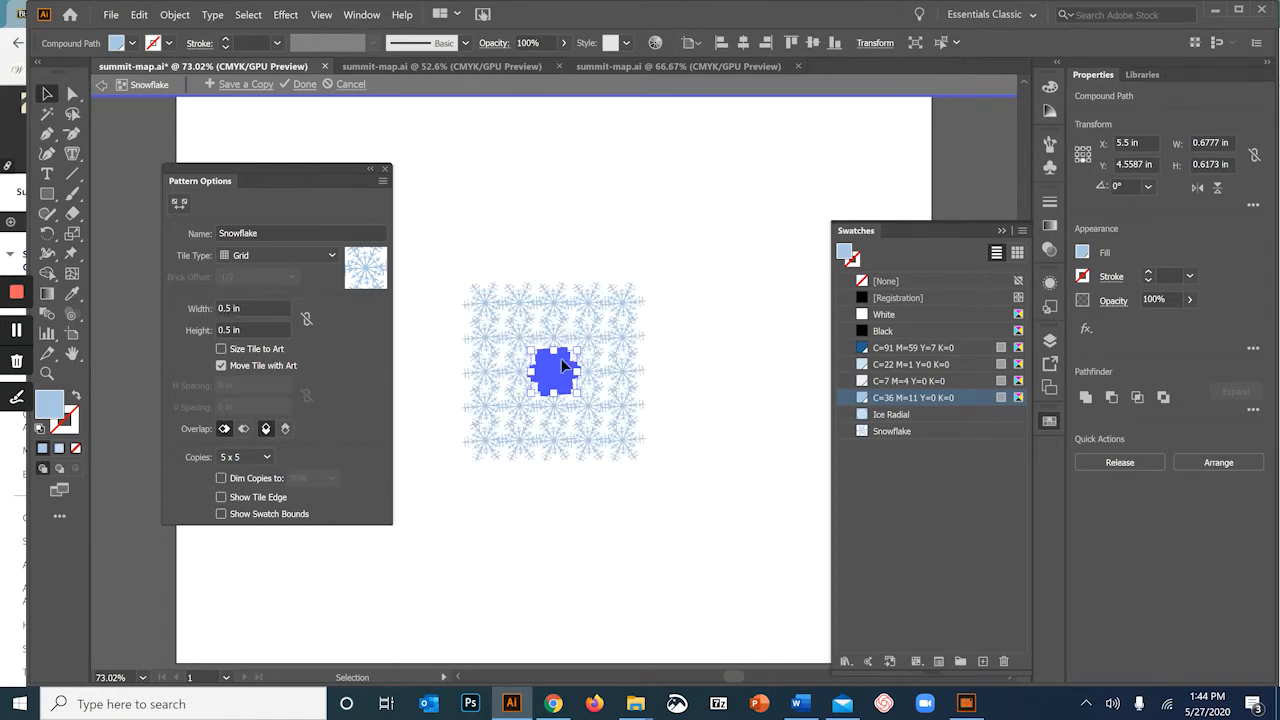
Try the Brick by Row, Hex by Column and Hex by Row tile types on the snowflake pattern.
left_click(297, 258)
left_click(287, 291)
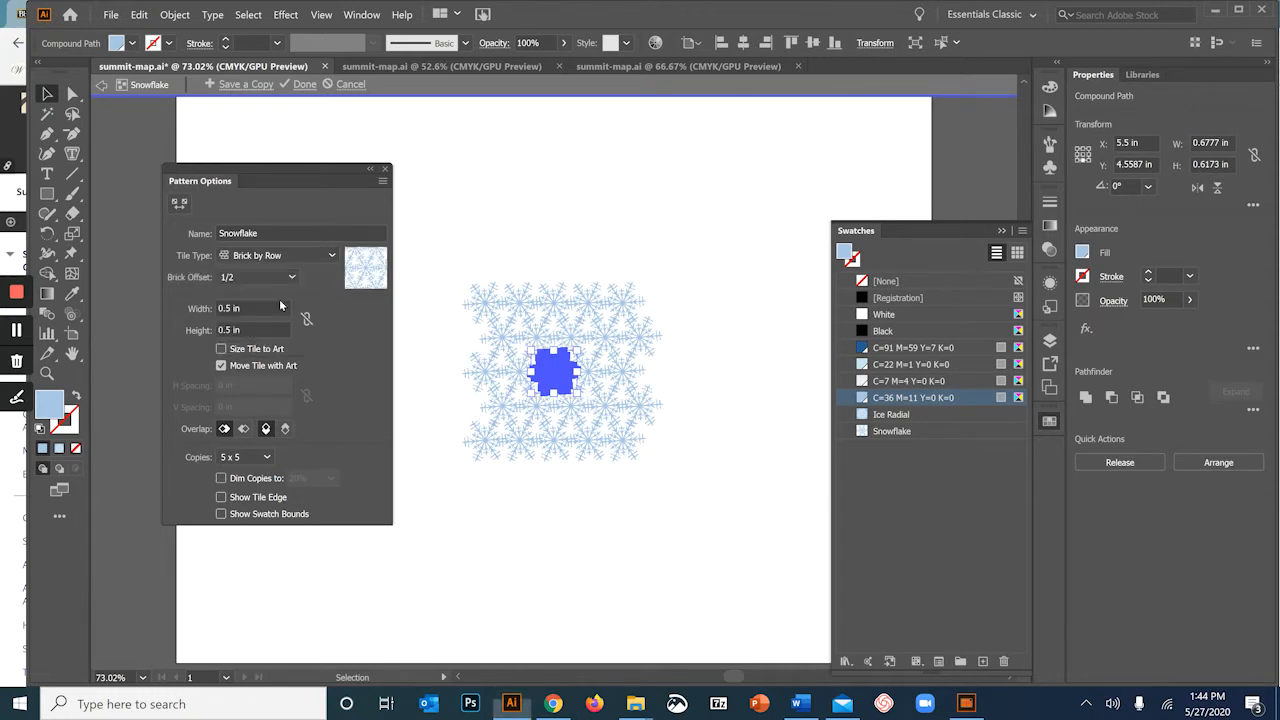
left_click(278, 256)
left_click(274, 329)
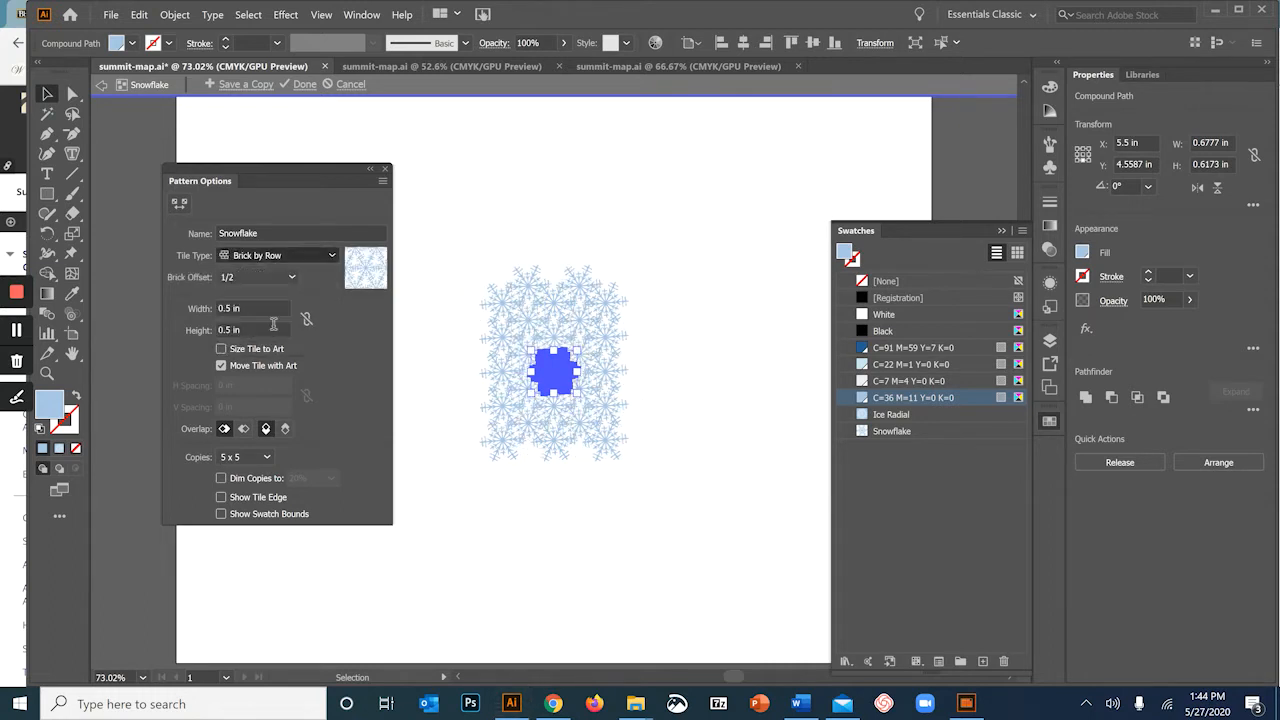
left_click(274, 262)
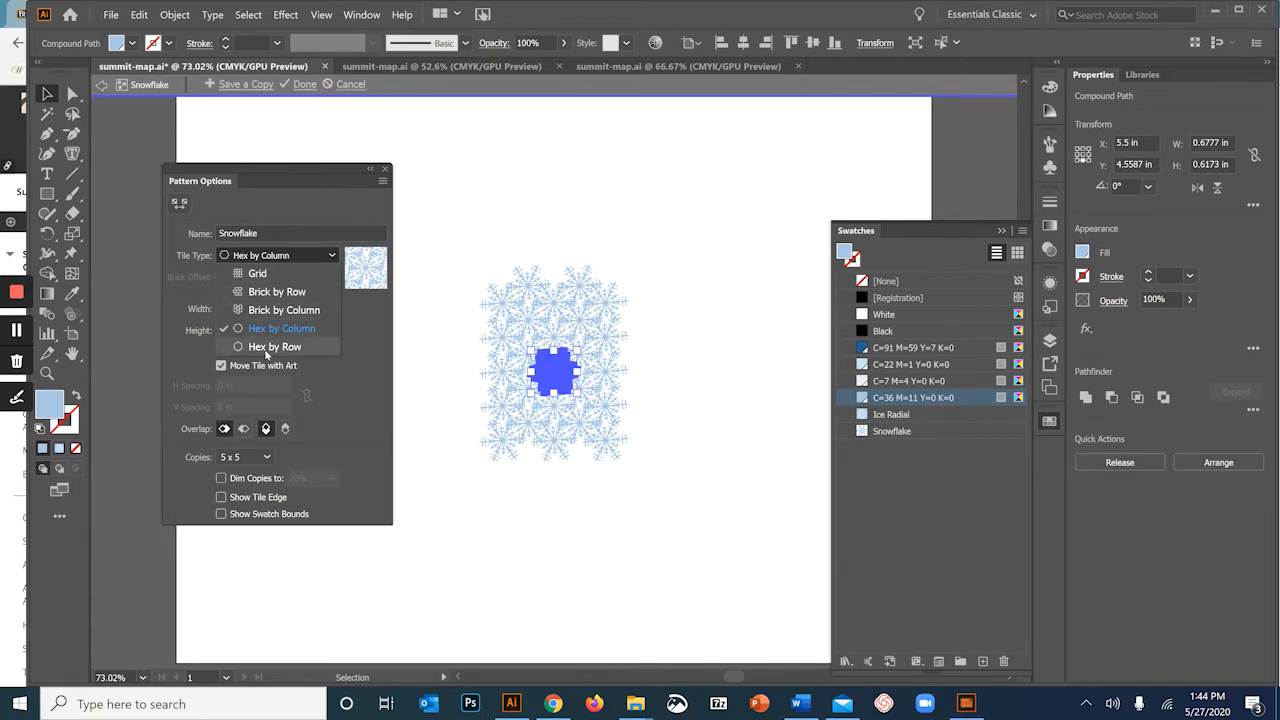
left_click(267, 350)
Set the pattern's tile type to Brick by Row with a 1/3 brick offset and finish editing the pattern.
left_click(265, 256)
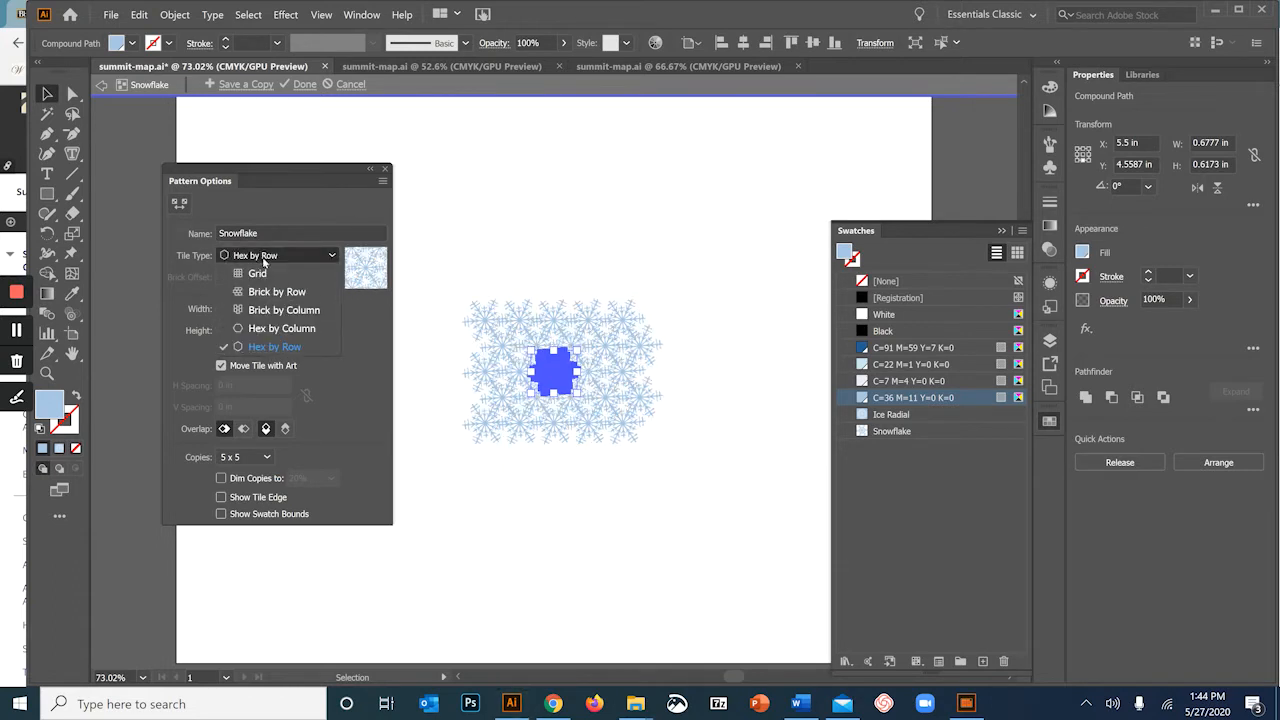
left_click(265, 292)
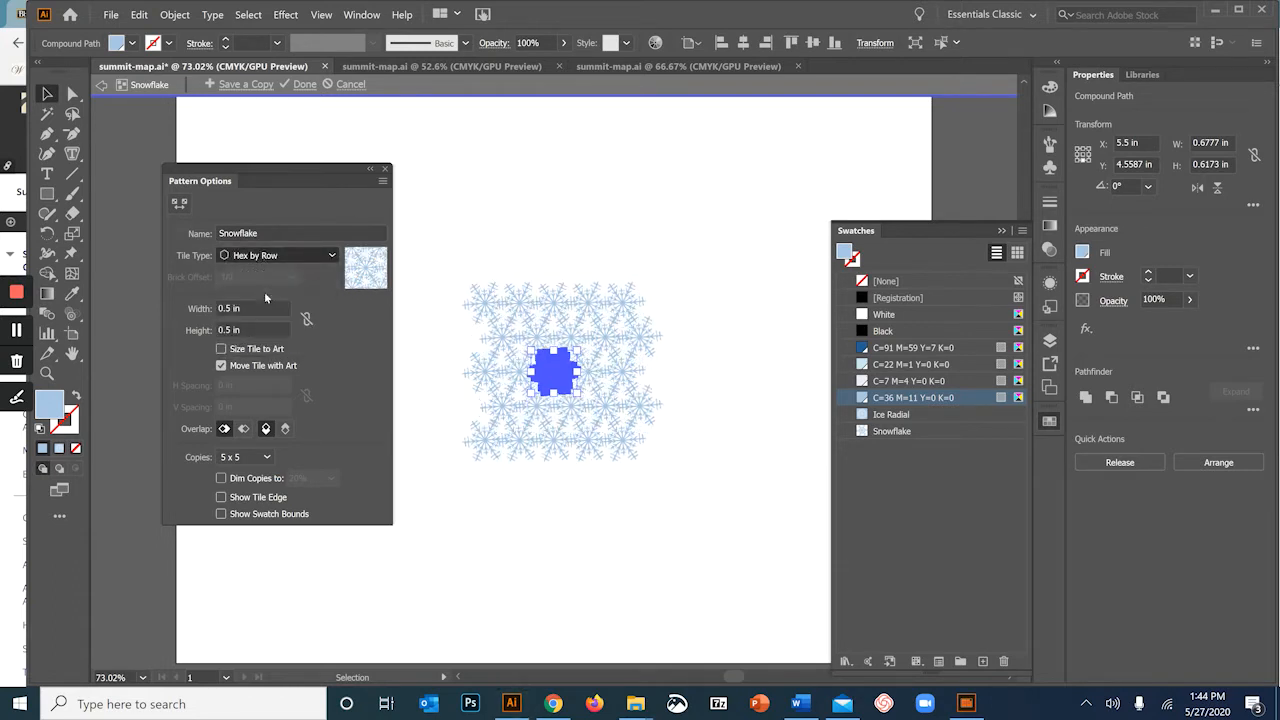
left_click(248, 278)
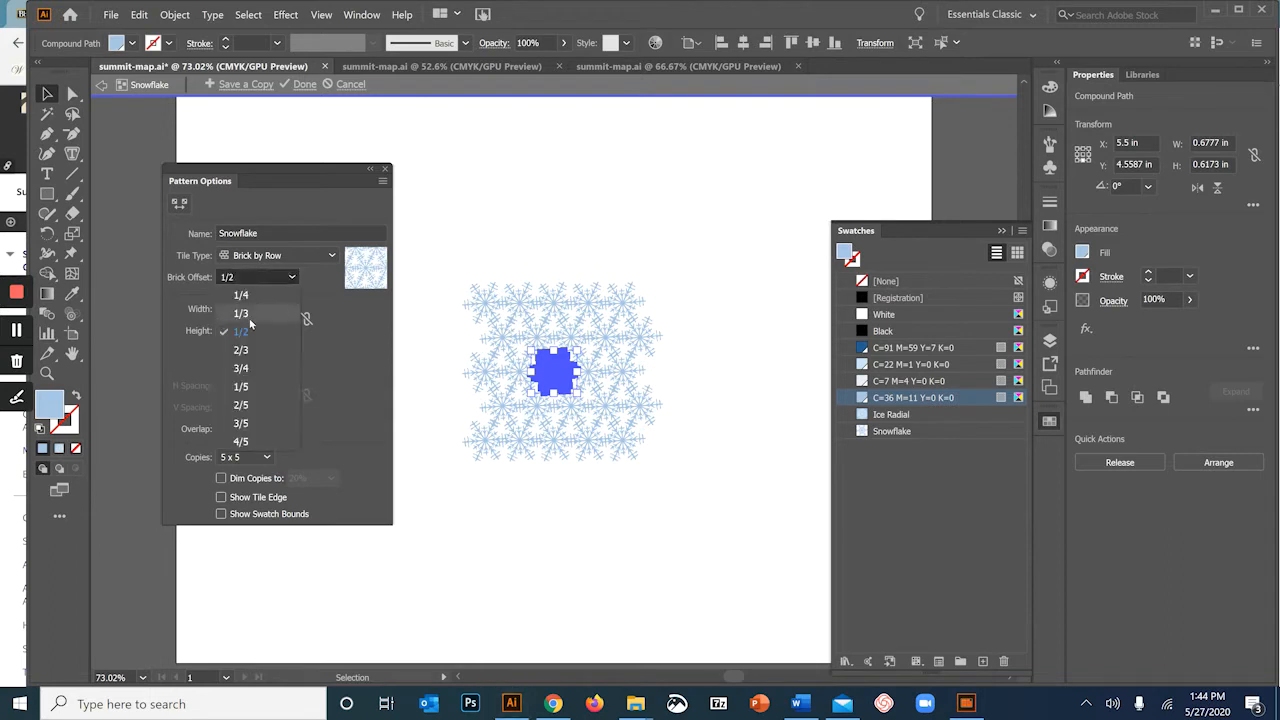
left_click(250, 316)
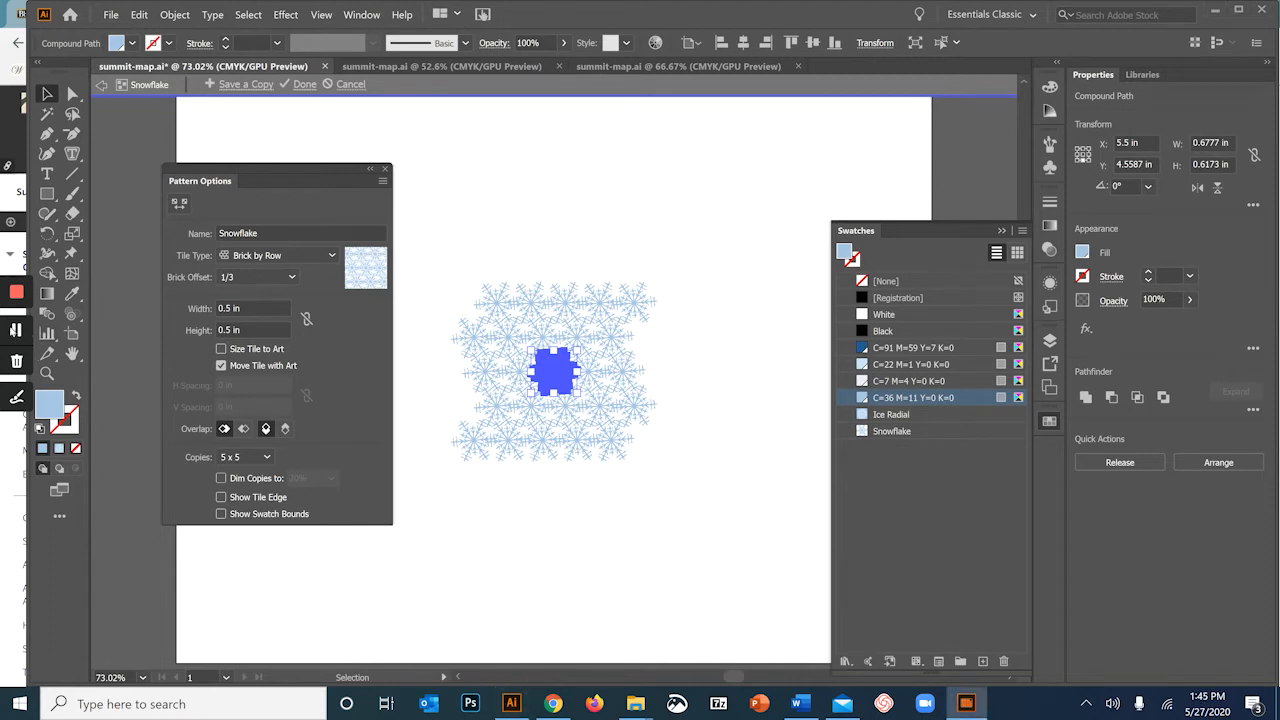
left_click(304, 85)
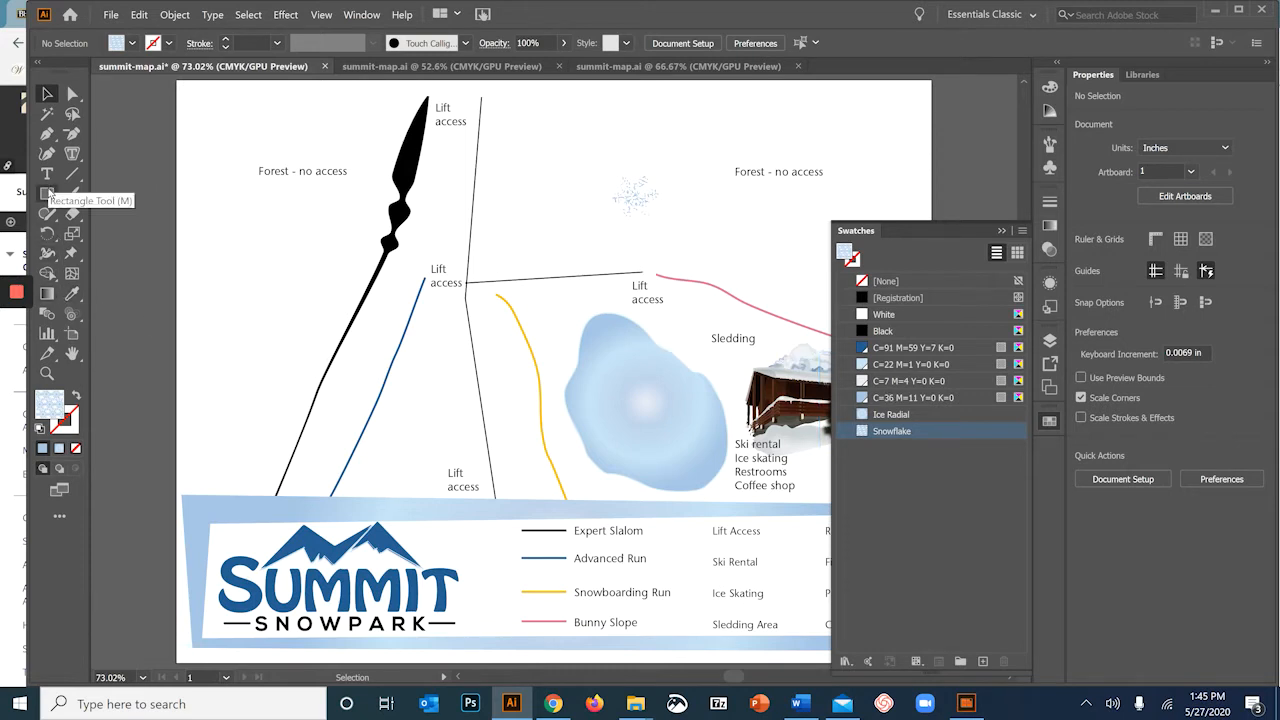
Draw a rectangle about 11.02 in by 8.46 in over the whole map with the Snowflake pattern fill, ending with the Selection tool.
left_click(48, 193)
left_click(90, 196)
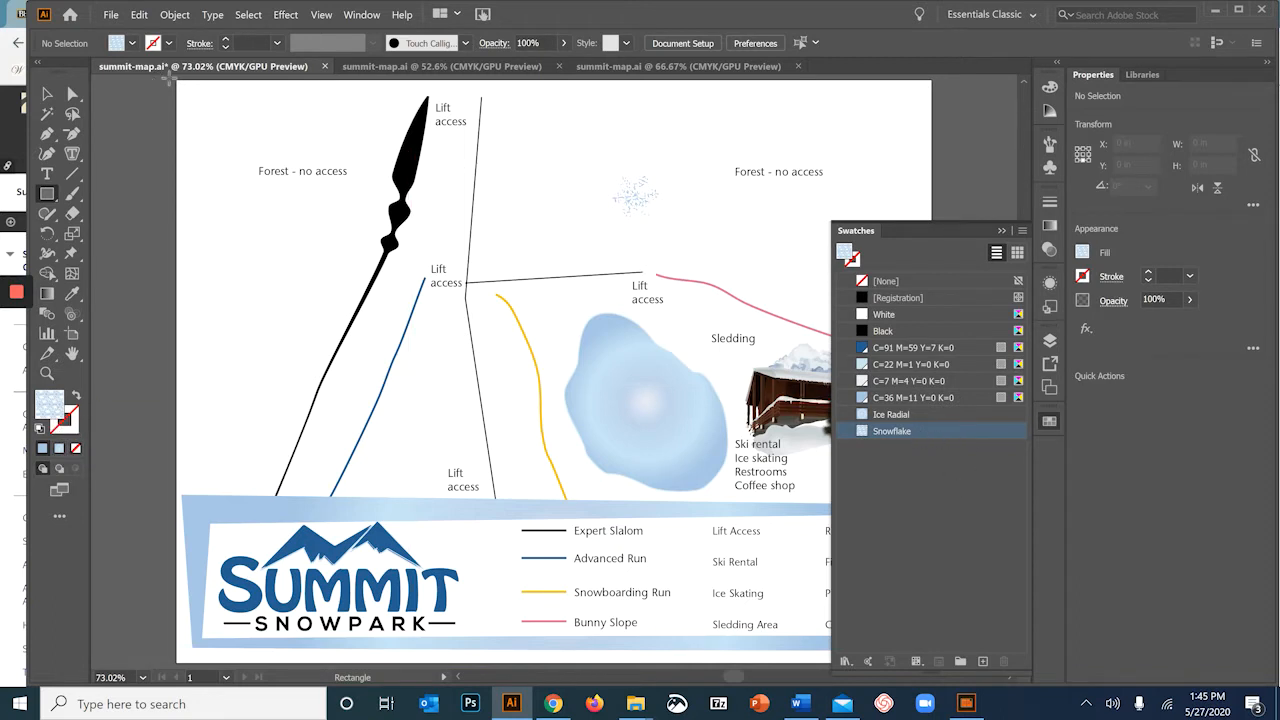
left_click_drag(173, 80, 929, 660)
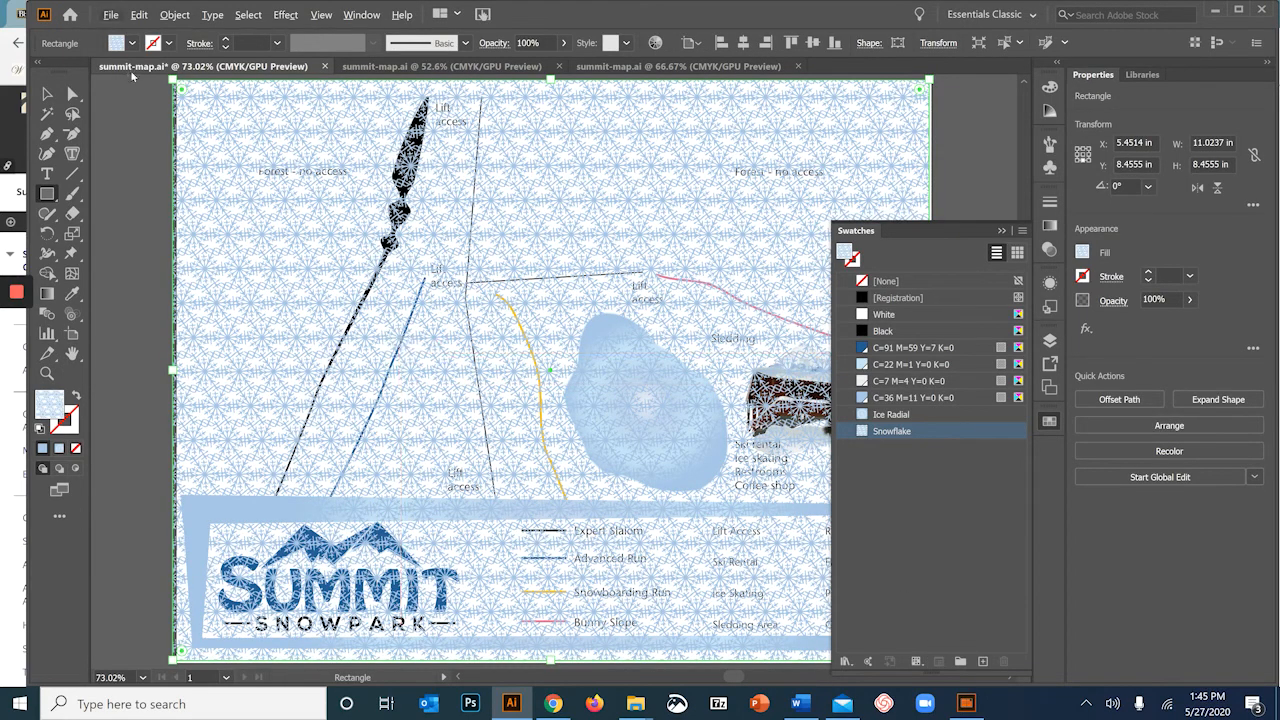
left_click(47, 94)
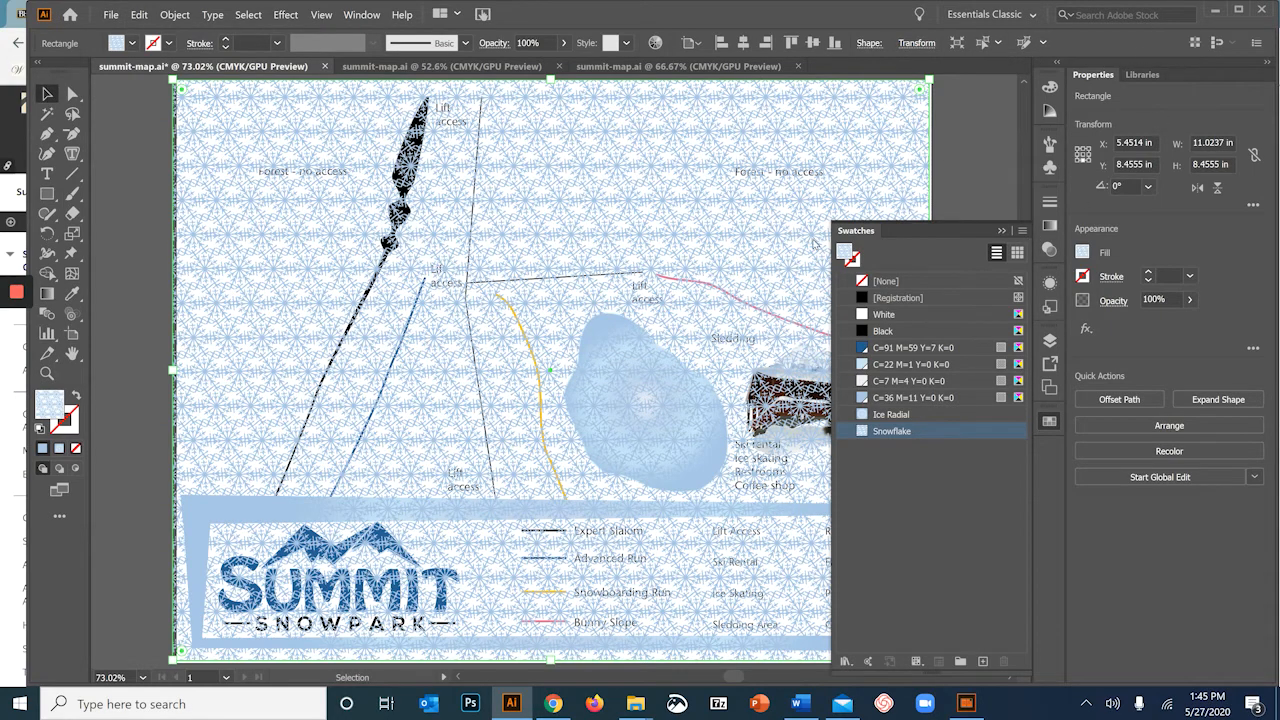
key("ctrl+minus")
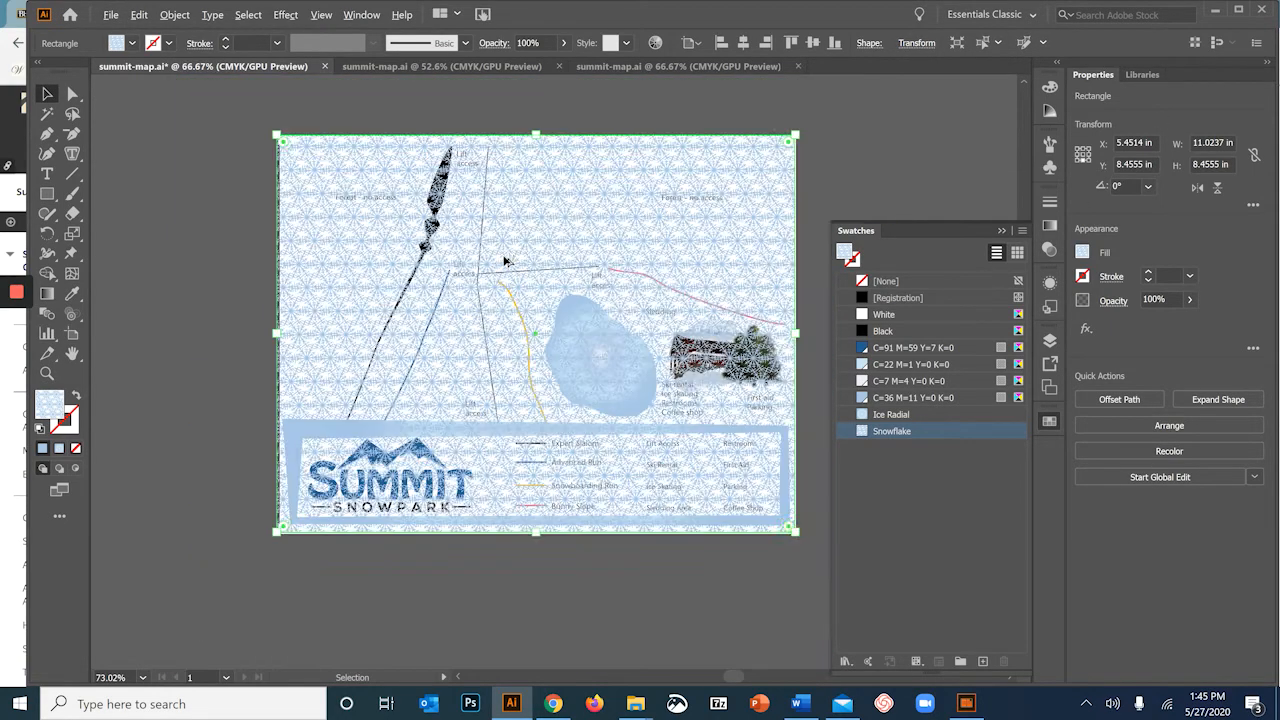
key("ctrl+minus")
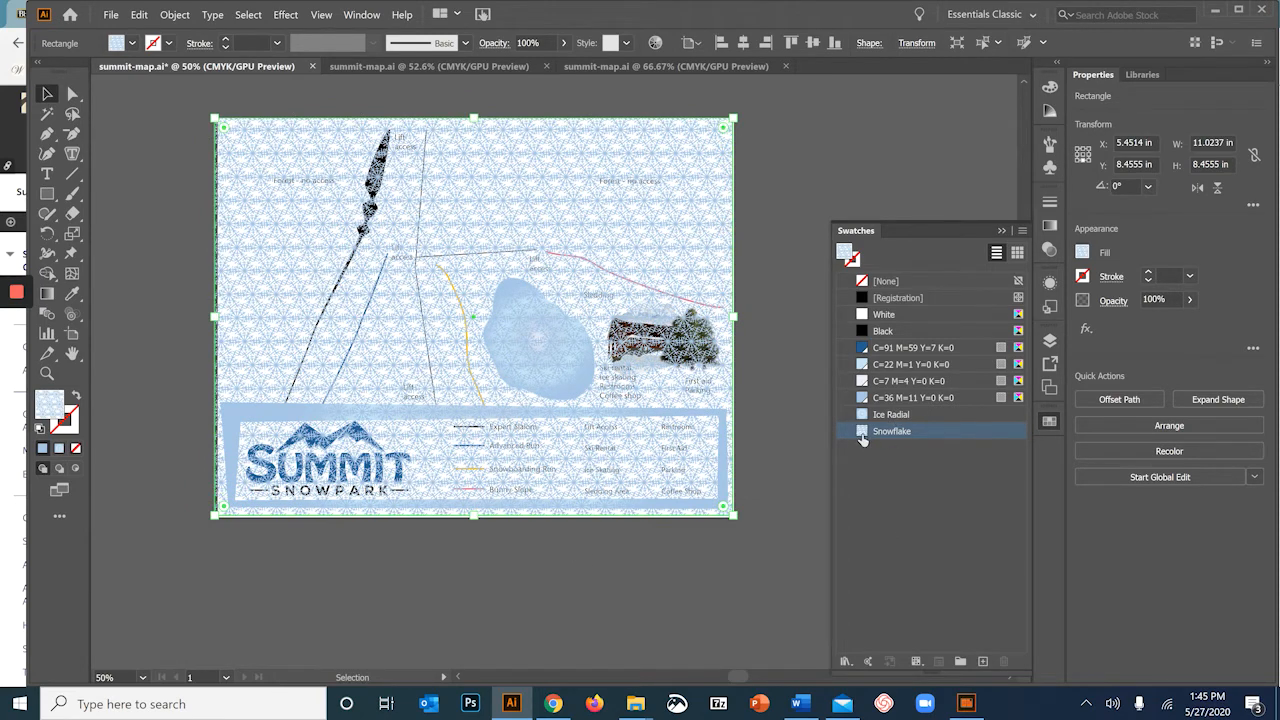
Reopen the Snowflake pattern swatch for editing, select its centre snowflake, and dim the copies to 20%.
left_click(858, 490)
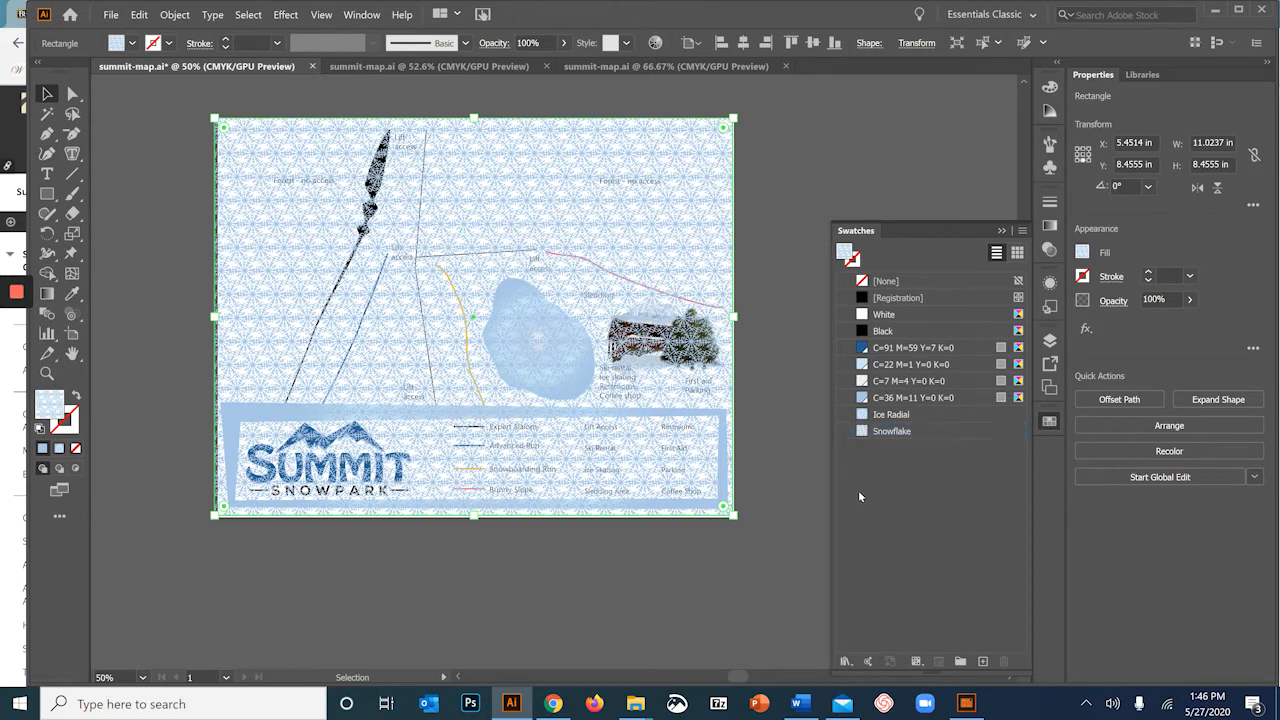
double_click(861, 432)
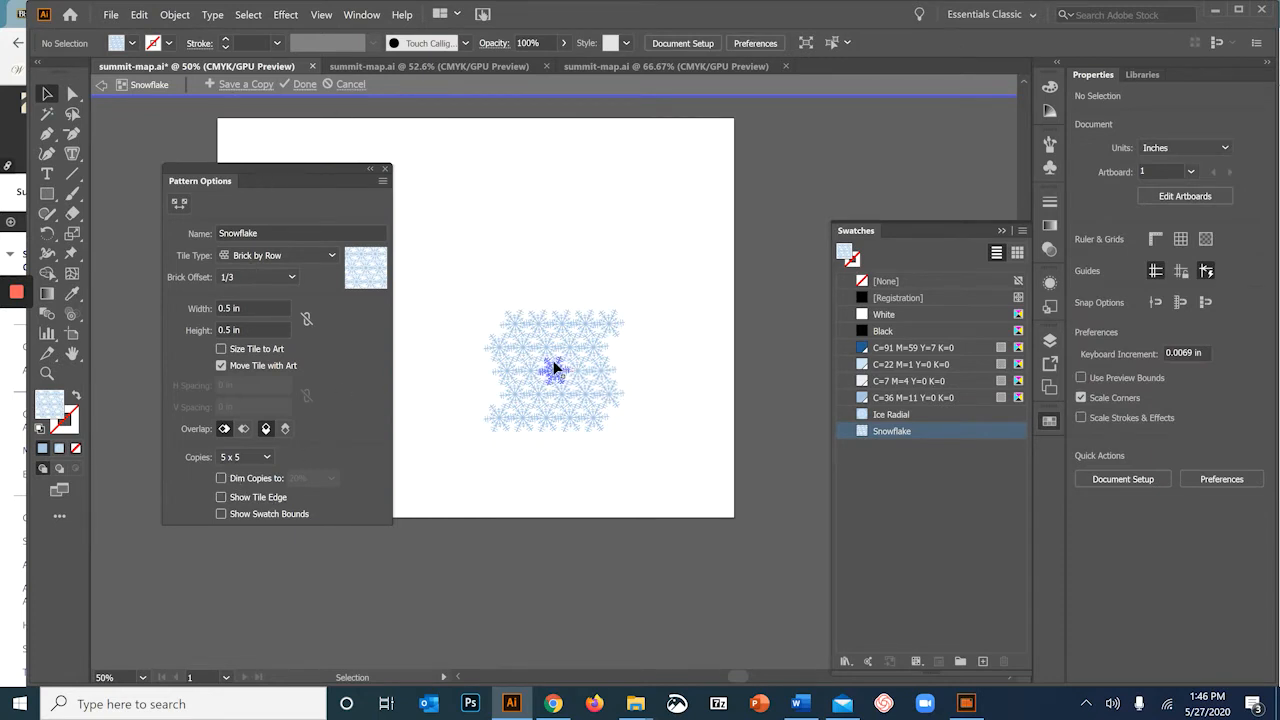
left_click_drag(554, 375, 553, 371)
left_click_drag(553, 371, 553, 371)
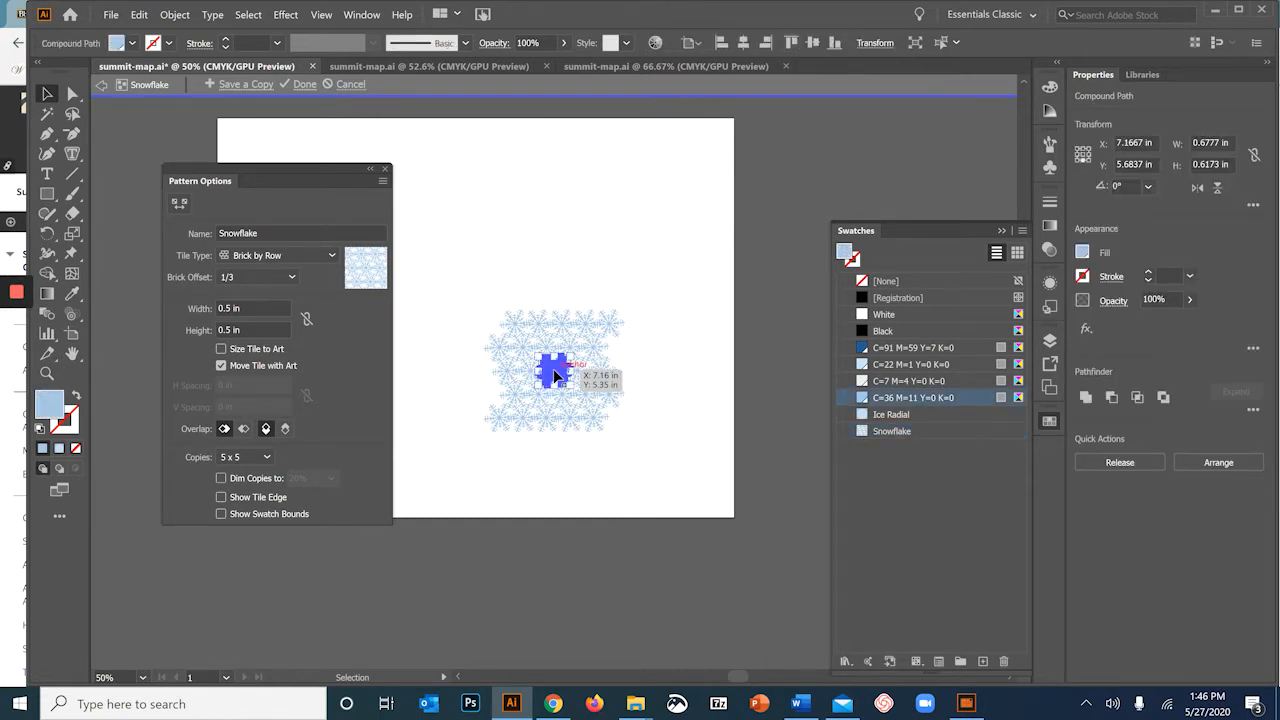
left_click(221, 478)
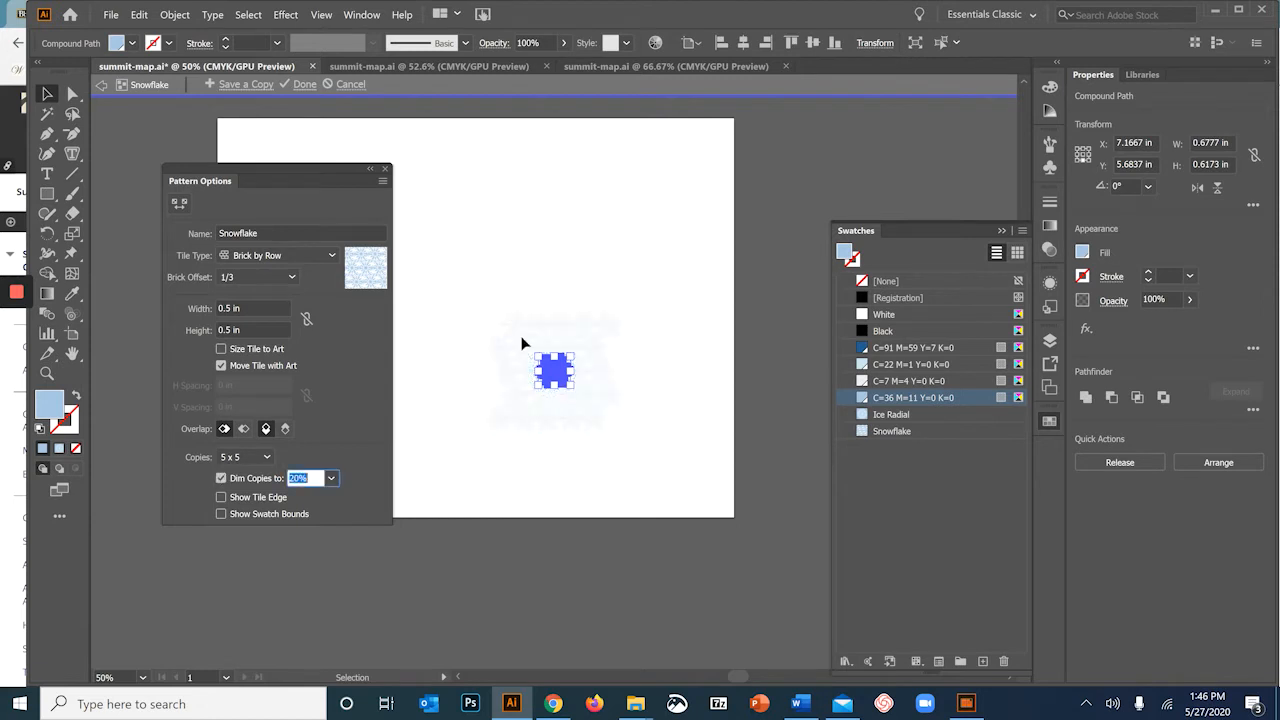
Lower the snowflake's opacity to 25%, finish editing the pattern, and deselect its swatch.
left_click(564, 44)
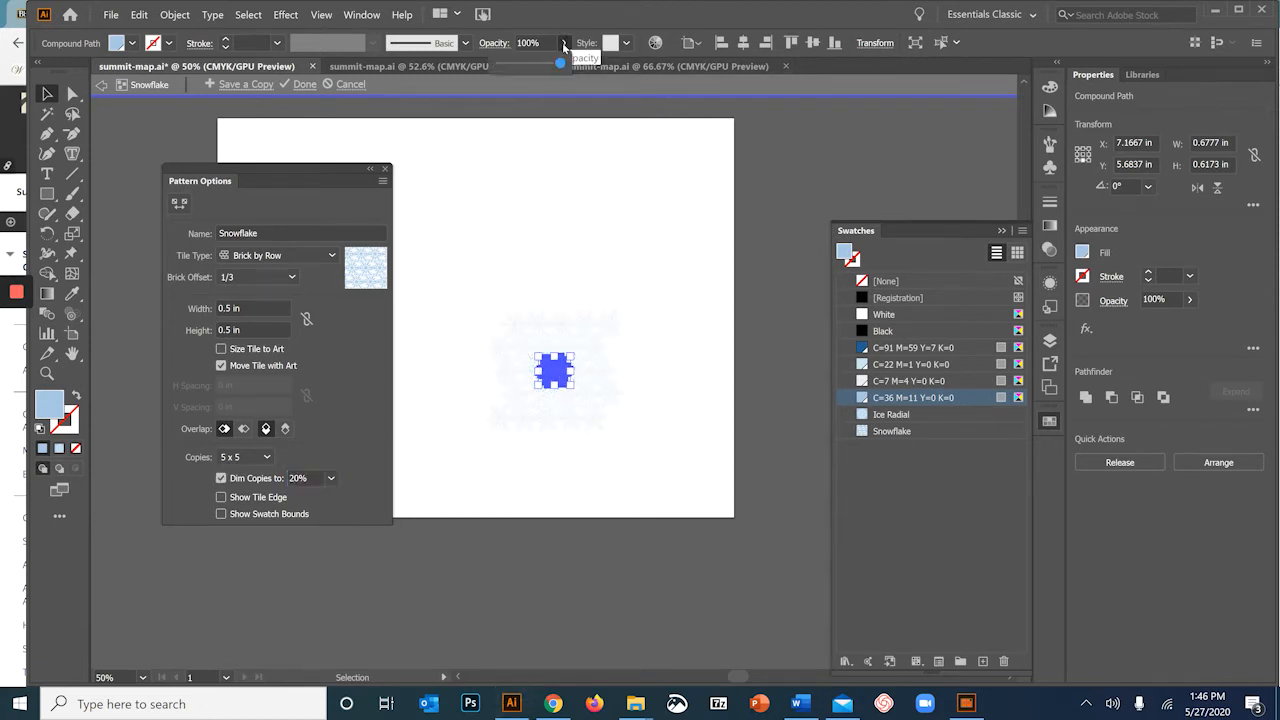
left_click_drag(561, 64, 520, 67)
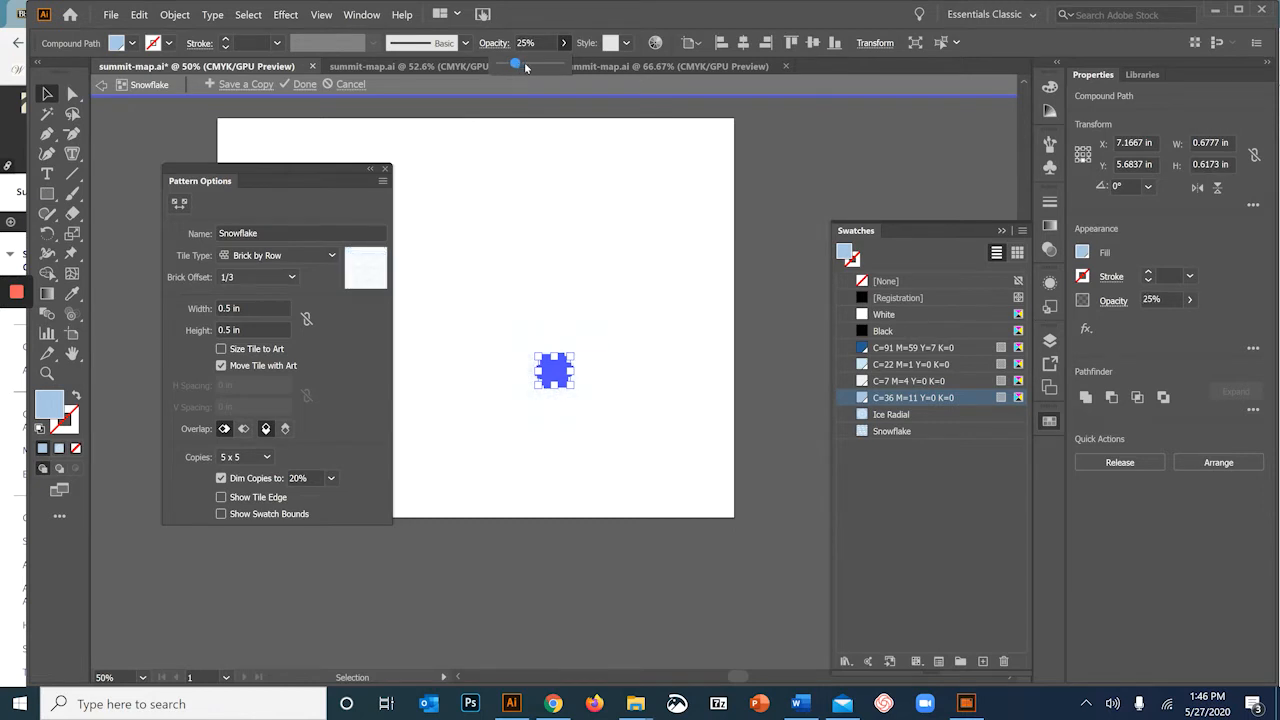
left_click(305, 84)
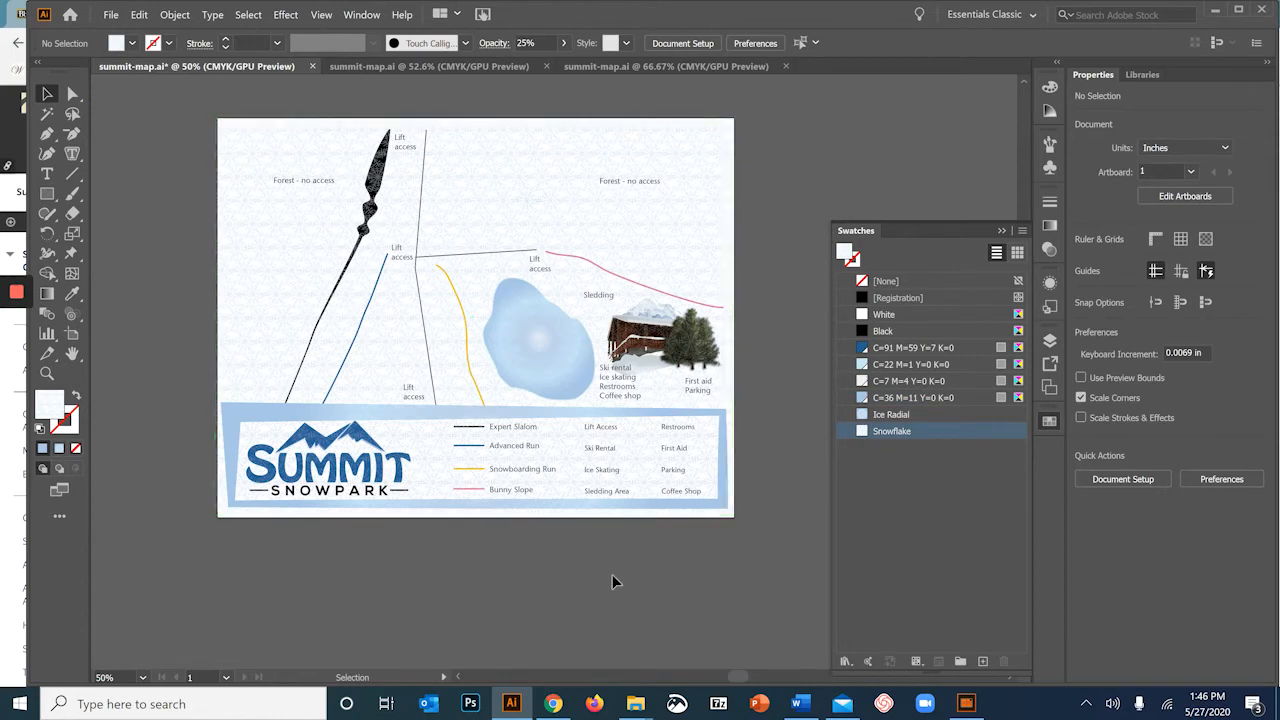
left_click(895, 543)
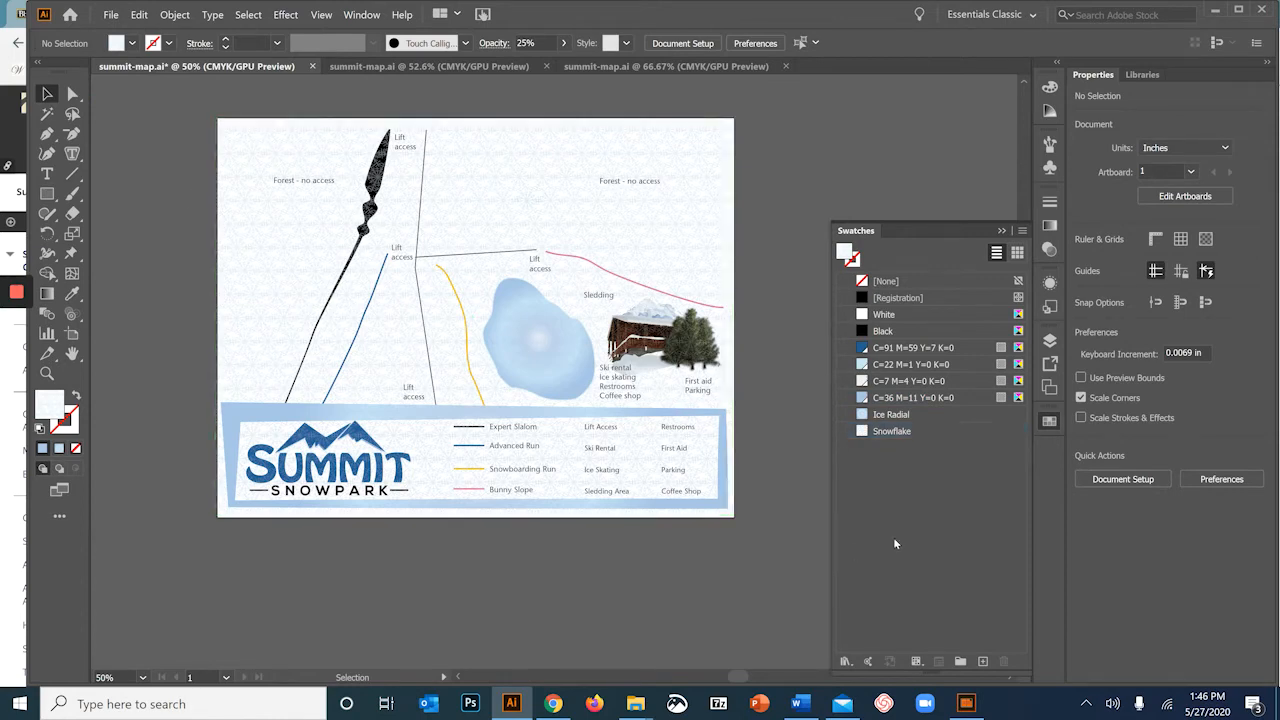
Show the Legend layer's contents in an enlarged layer list and select the Snowflake pattern rectangle there.
left_click(1049, 344)
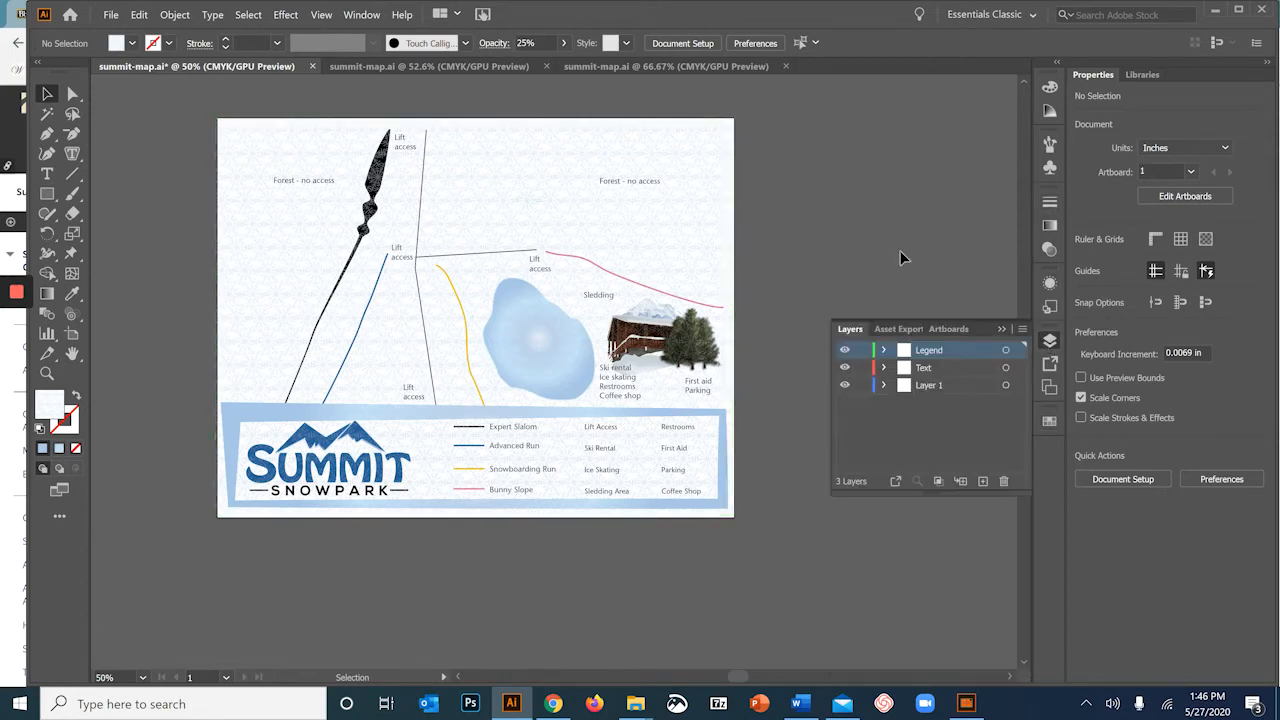
left_click(885, 350)
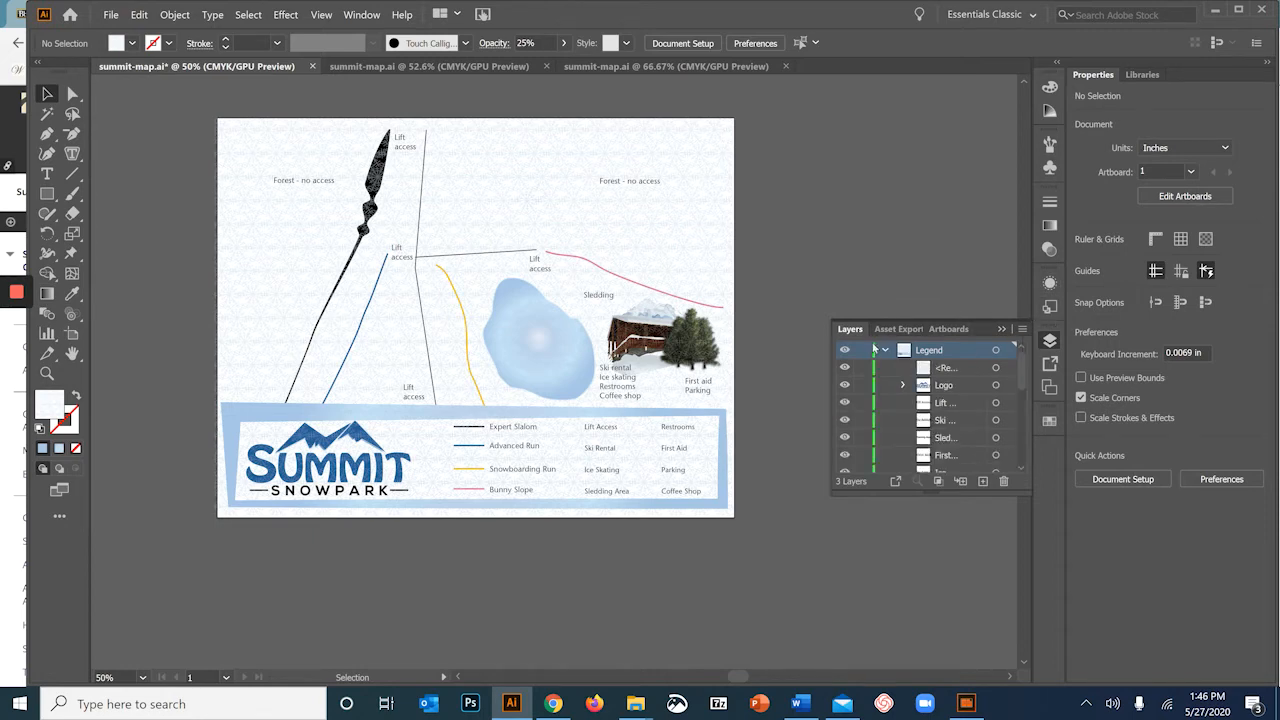
left_click_drag(934, 495, 930, 650)
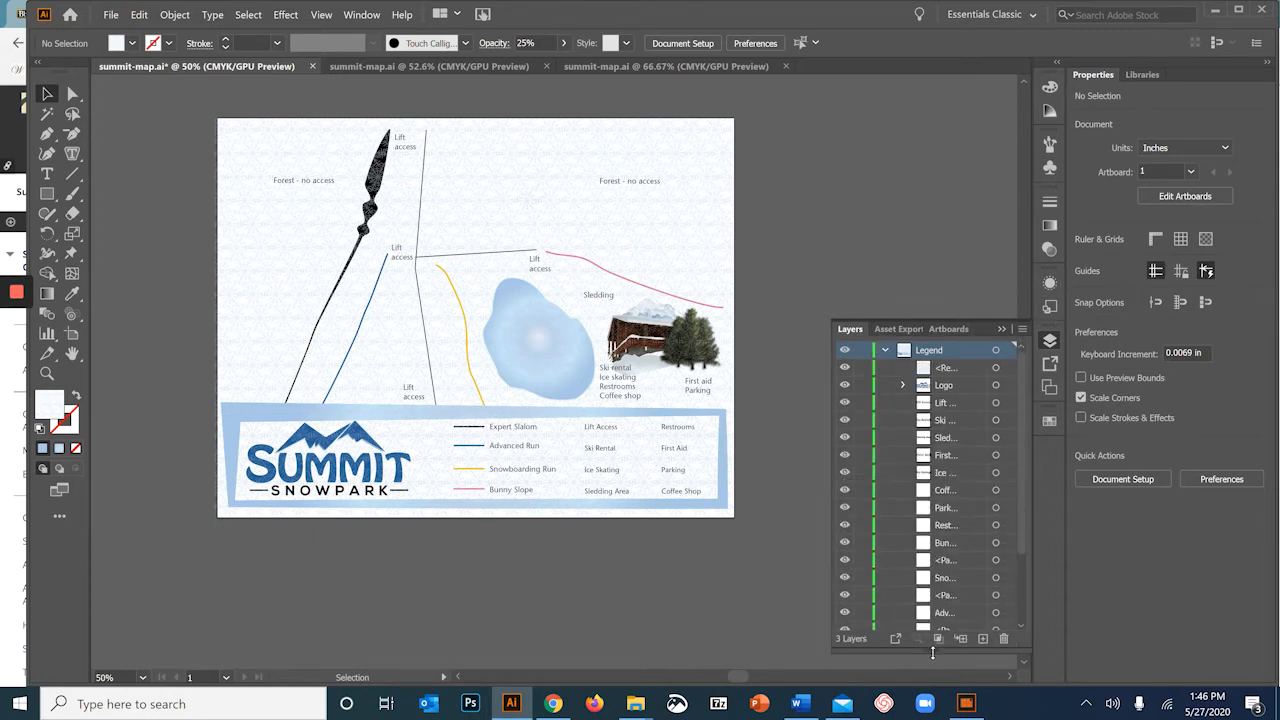
left_click(943, 370)
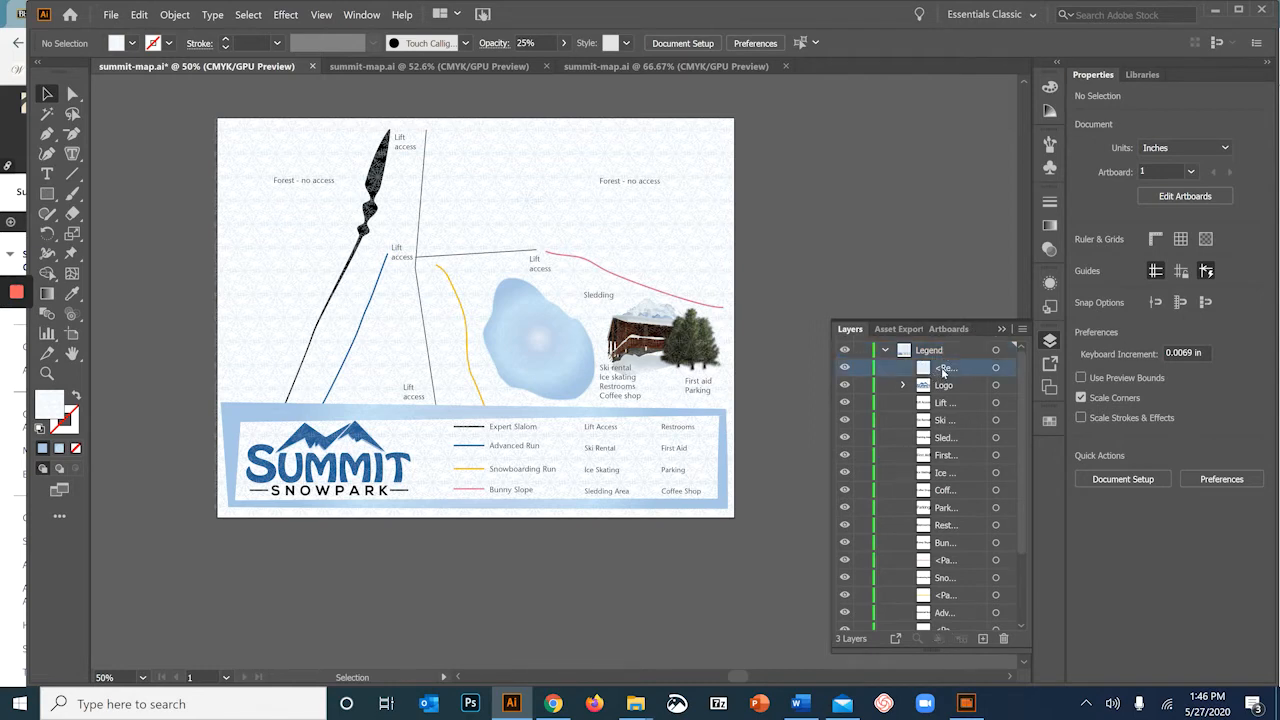
left_click(996, 368)
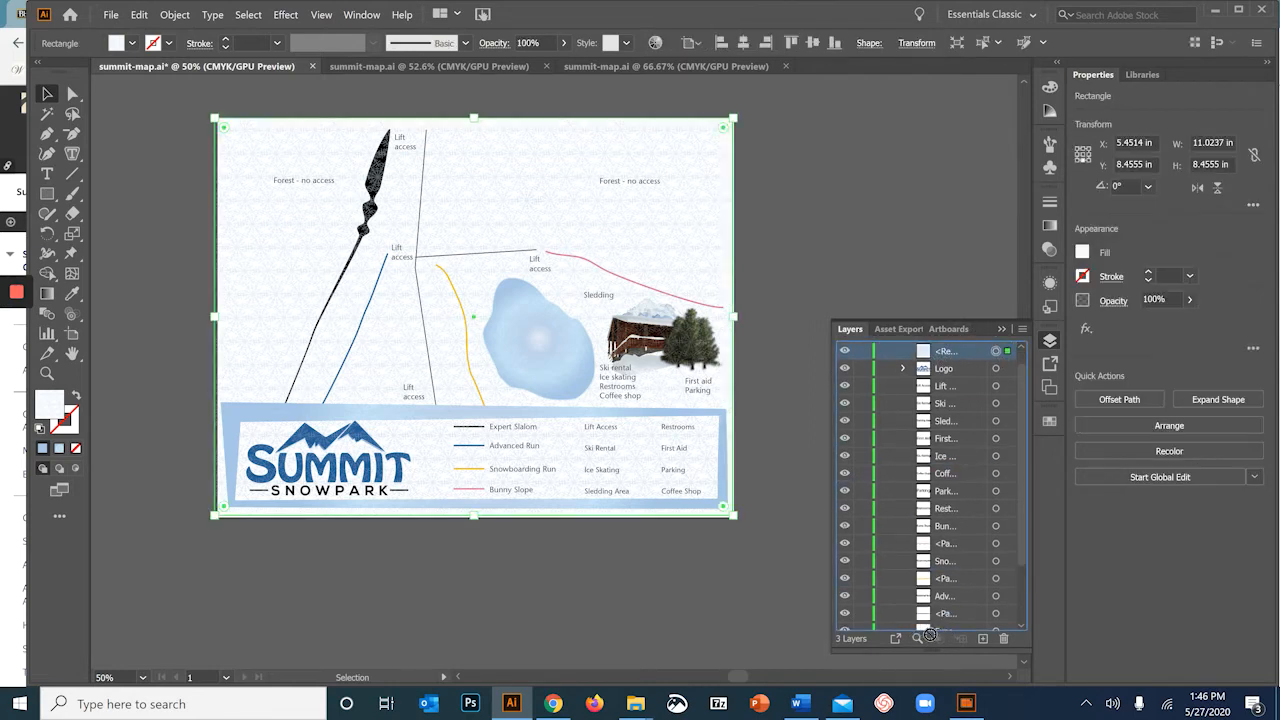
Move the Snowflake pattern rectangle from Legend into Layer 1, near the bottom of its stack behind the runs and buildings, and deselect it.
scroll(950, 625, "down", 3)
left_click_drag(954, 628, 953, 622)
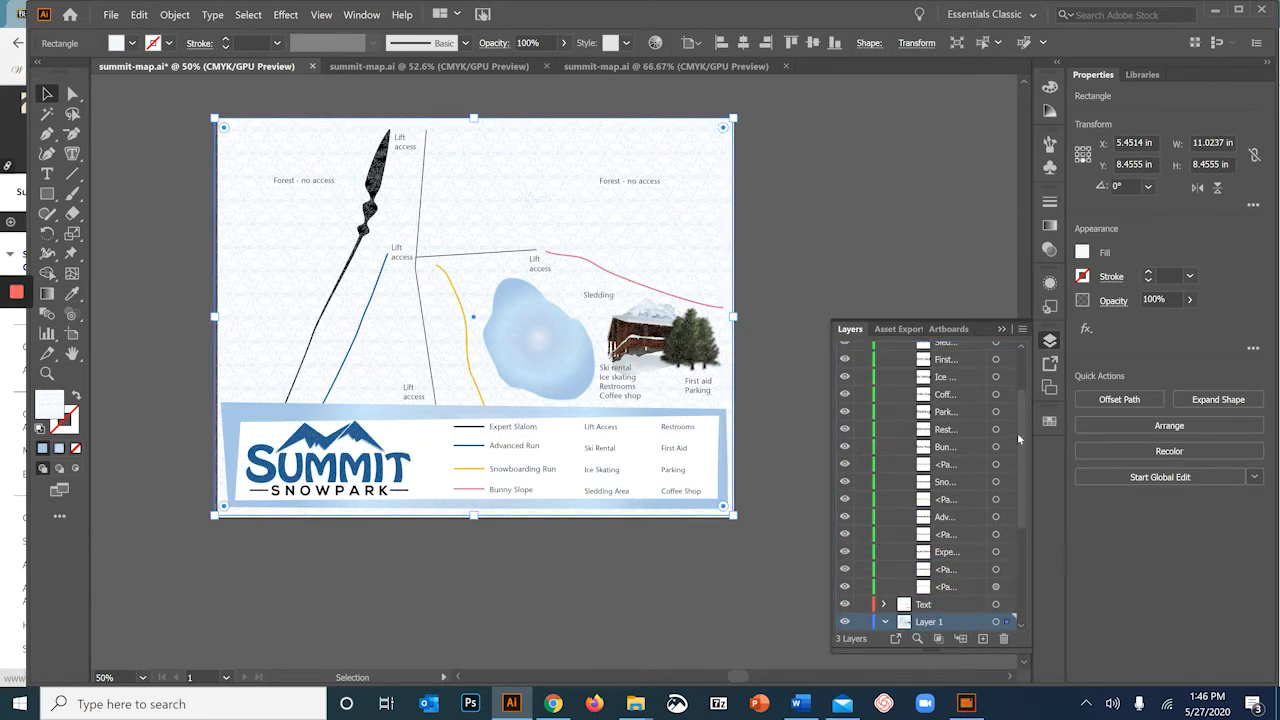
left_click(883, 622)
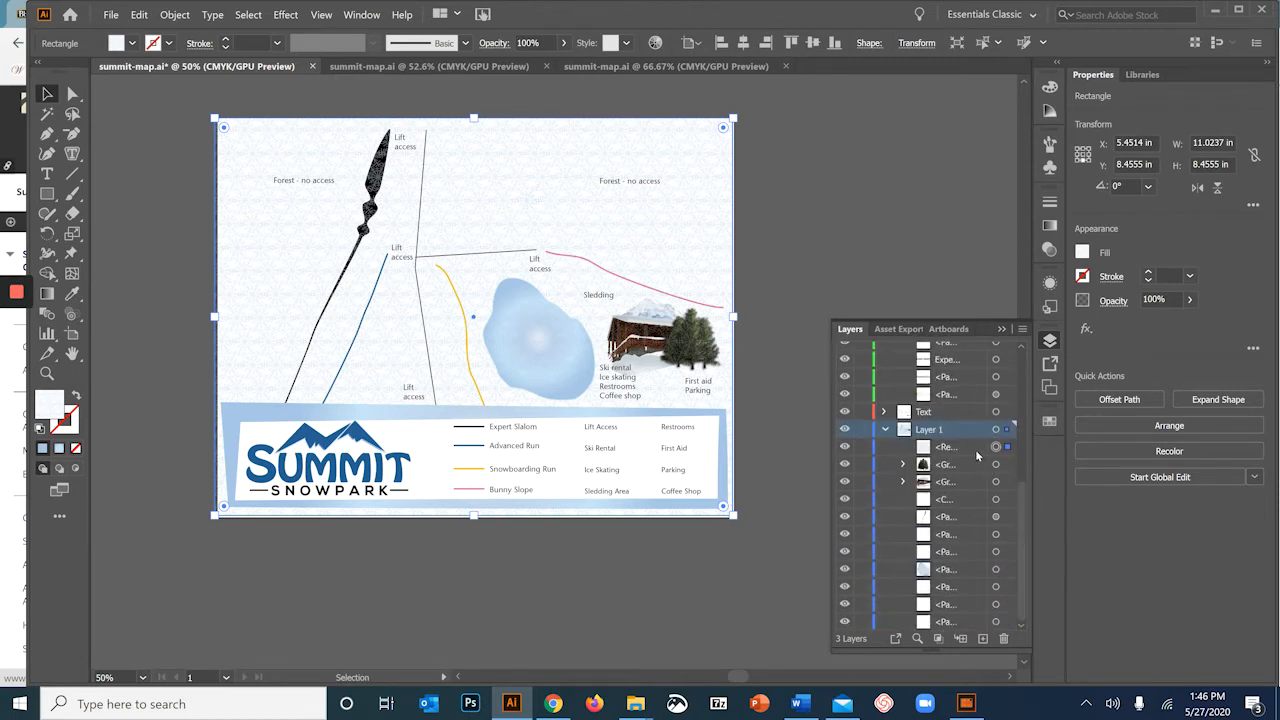
left_click_drag(979, 456, 968, 605)
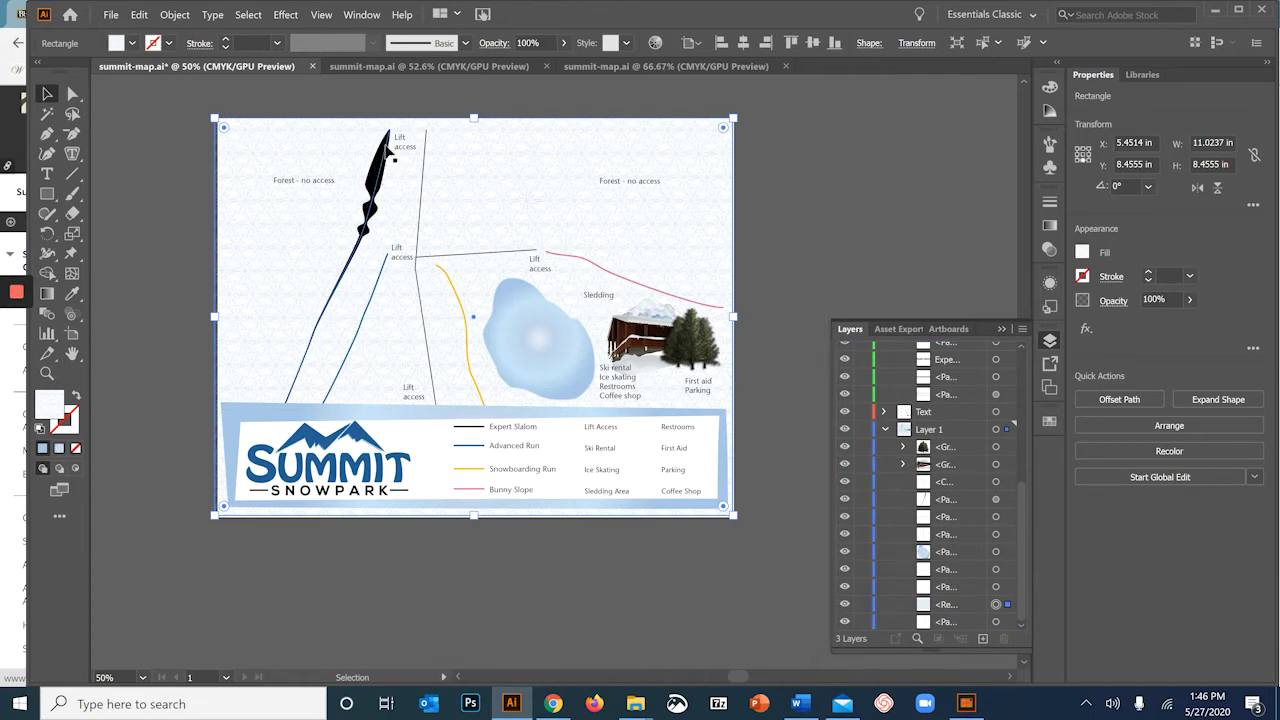
left_click(843, 139)
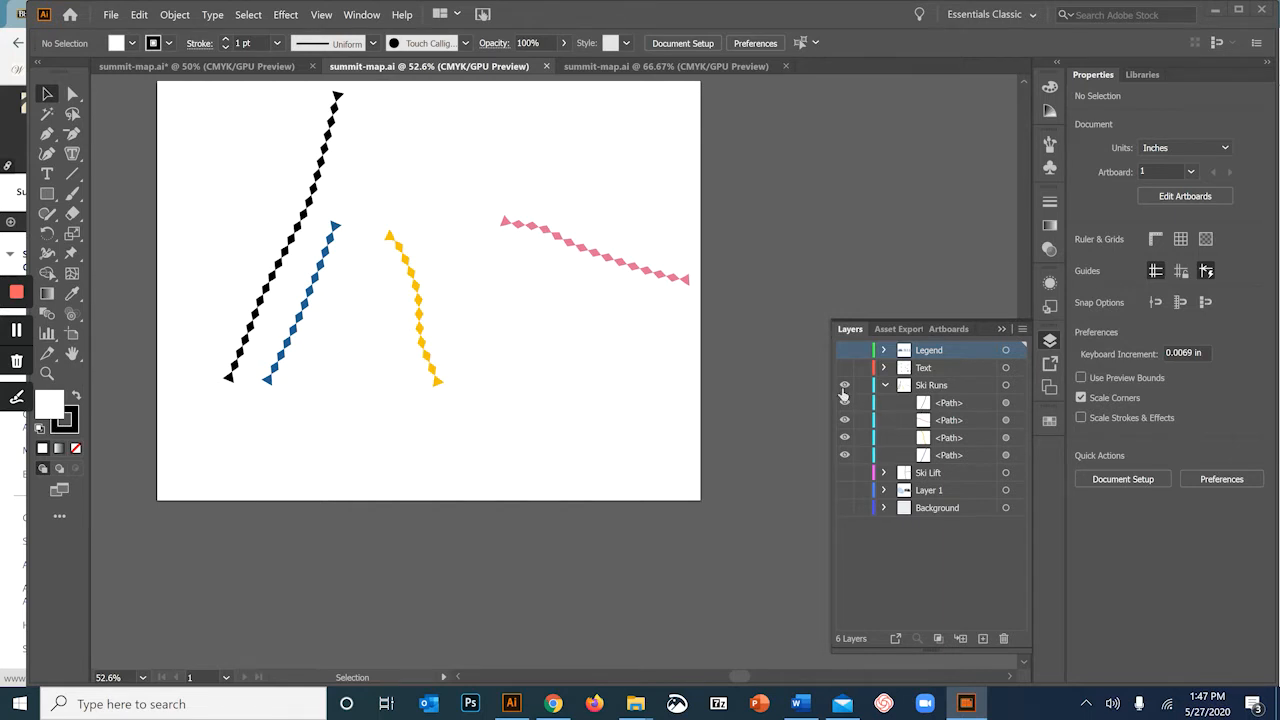
In the summit-map.ai document with the diamond-patterned runs, hide the Ski Runs layer and add a new layer above Legend.
key("ctrl+y")
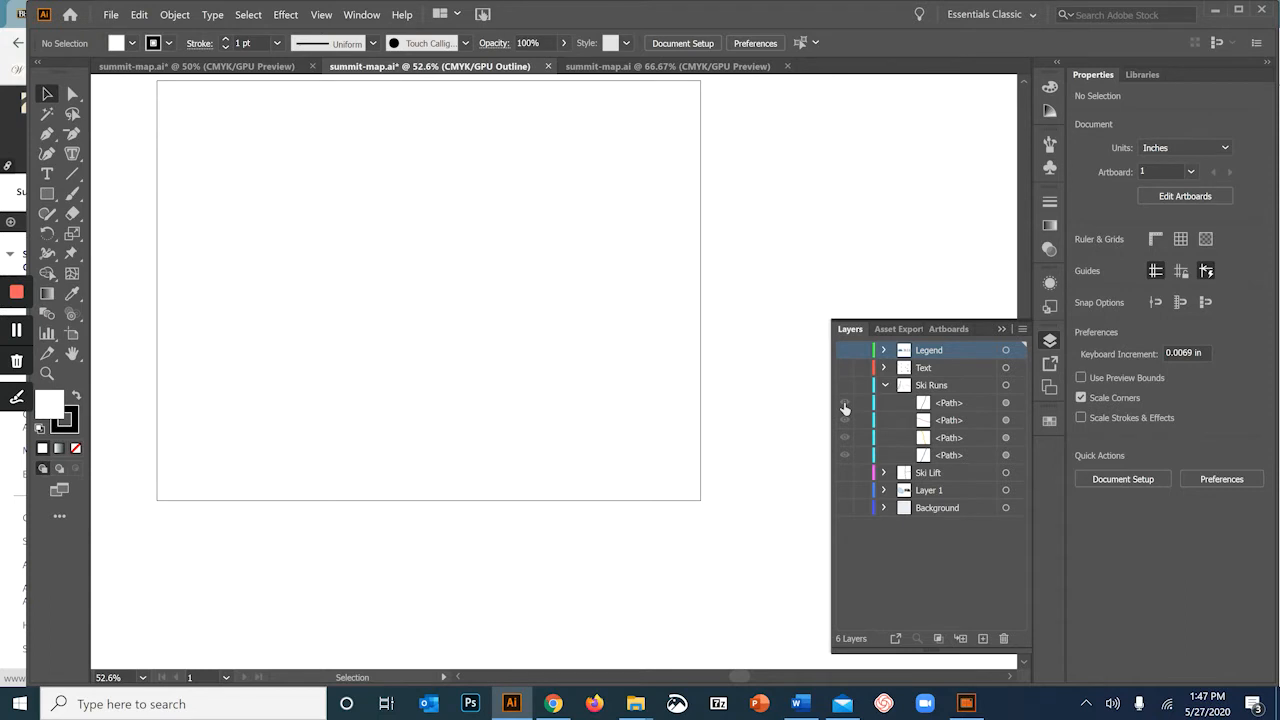
left_click(982, 638)
key("ctrl+y")
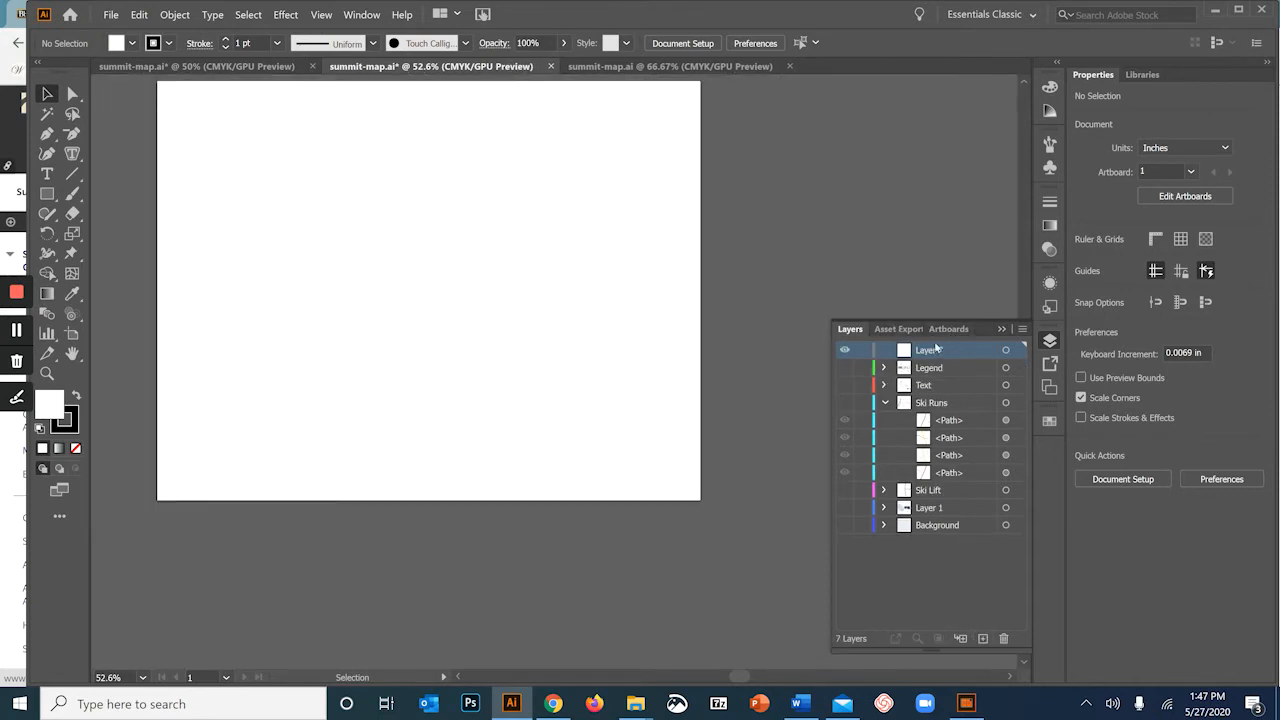
Set up the Line Segment tool with no fill, draw a trial line about 0.96 in long, and undo it.
scroll(120, 330, "up", 2)
scroll(124, 330, "up", 1)
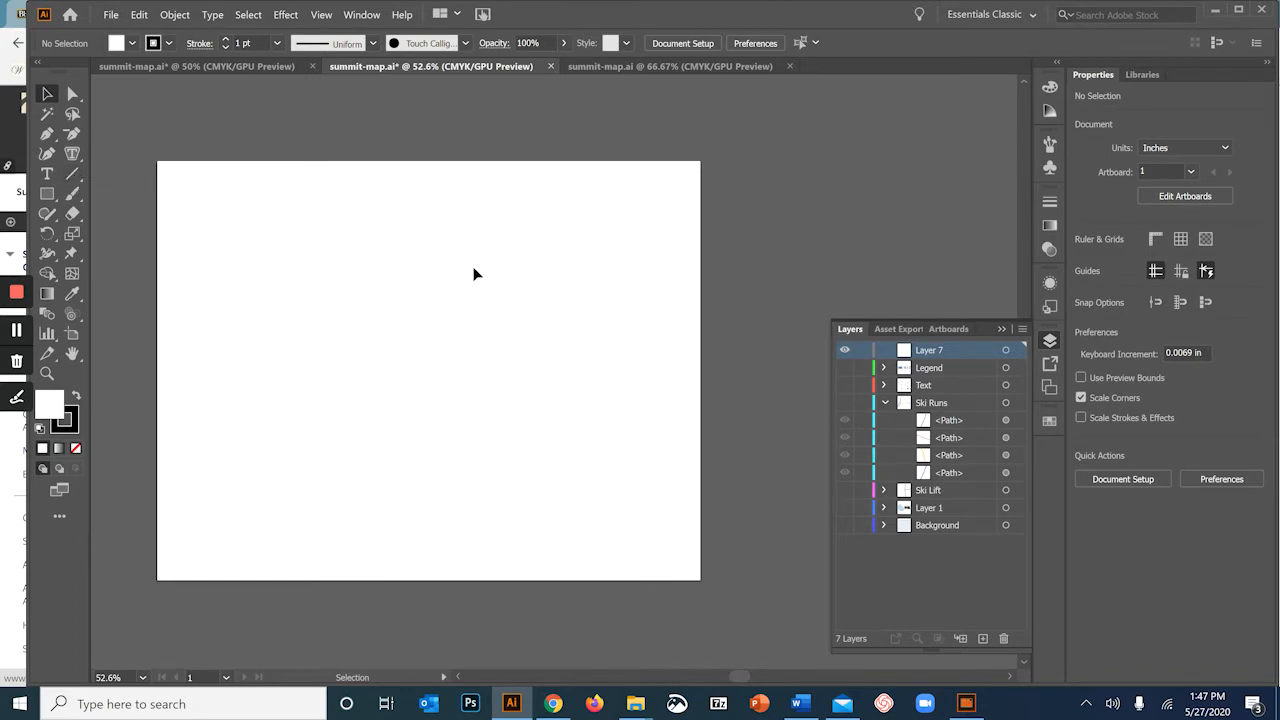
scroll(483, 399, "up", 1)
left_click_drag(381, 268, 467, 284)
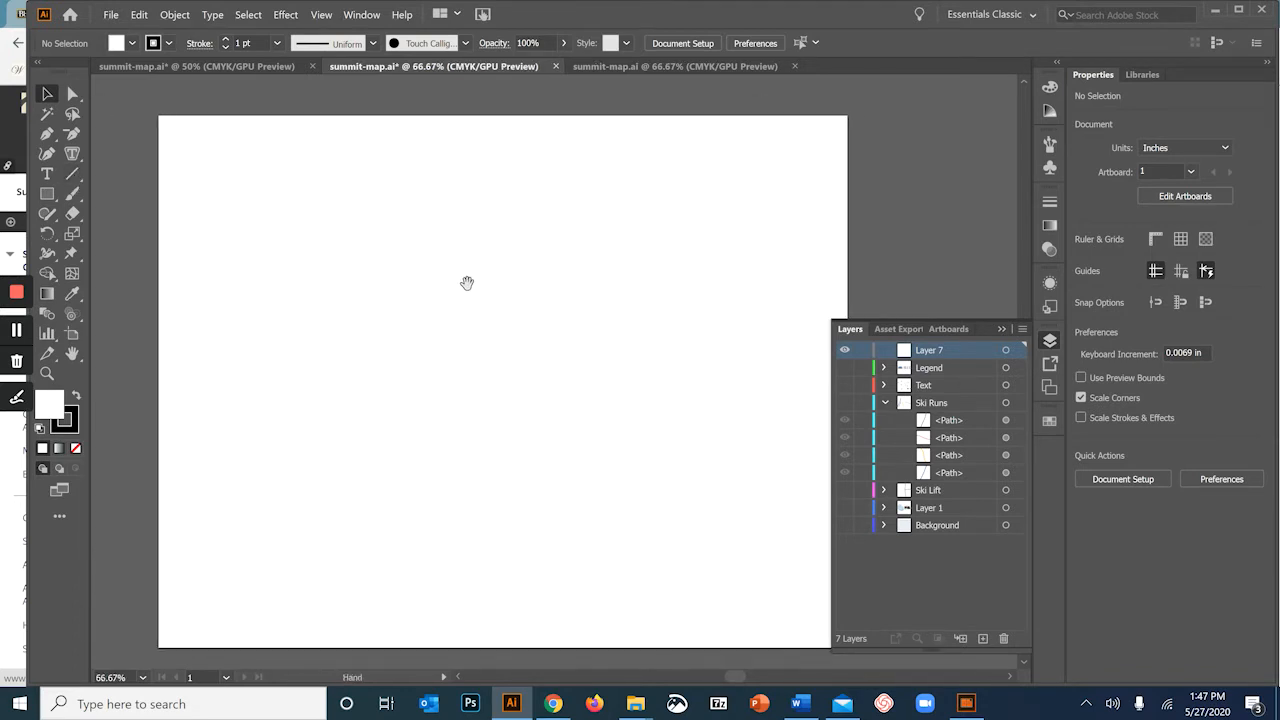
left_click(68, 173)
left_click(121, 173)
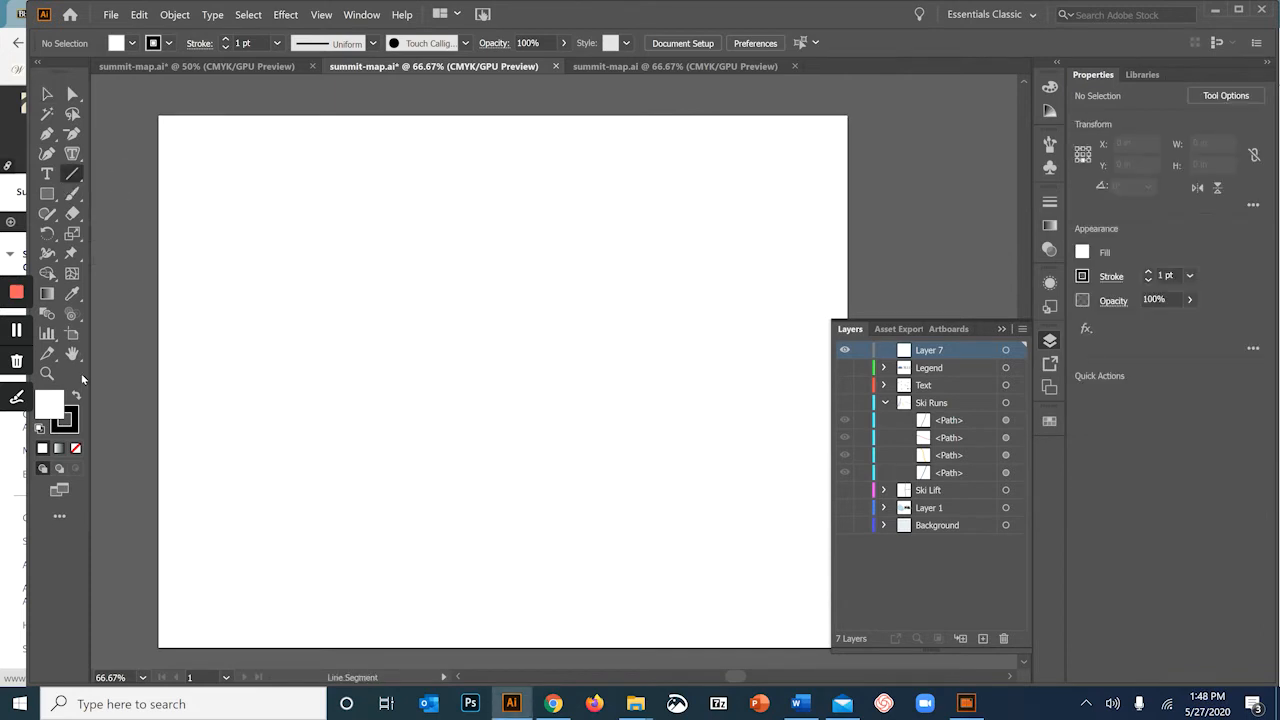
left_click(75, 449)
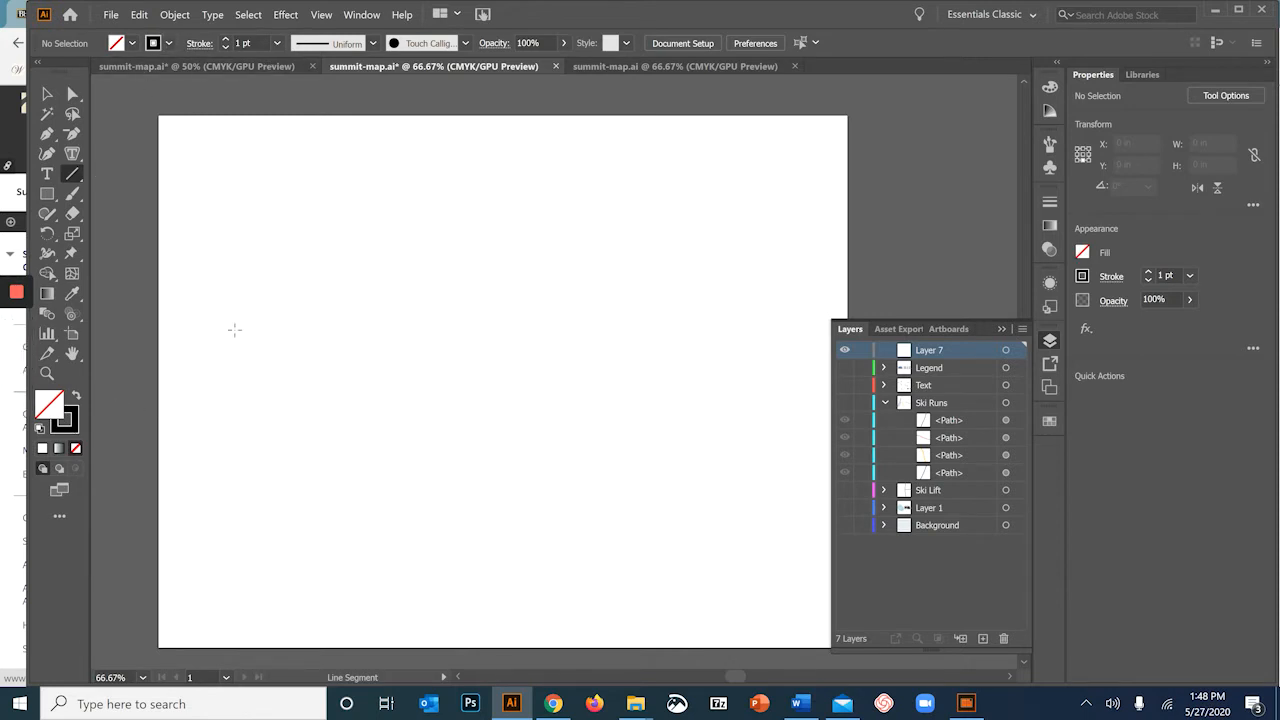
left_click_drag(257, 296, 318, 298)
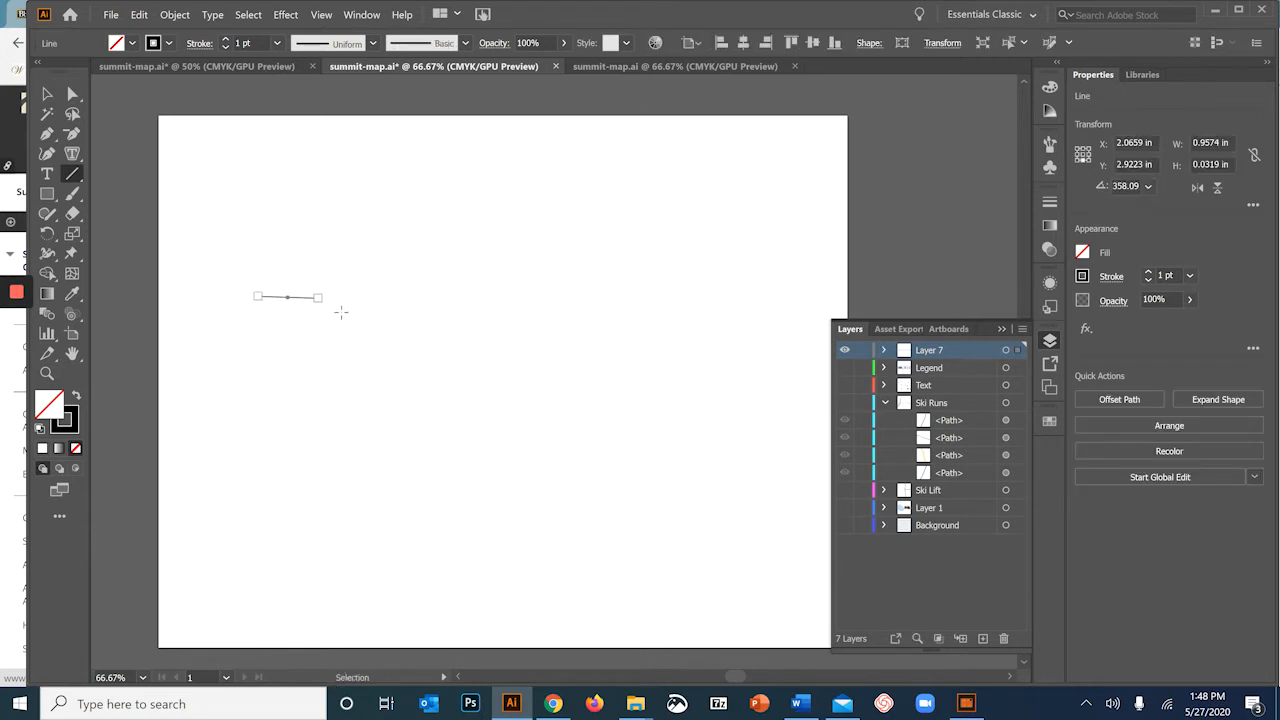
key("ctrl+z")
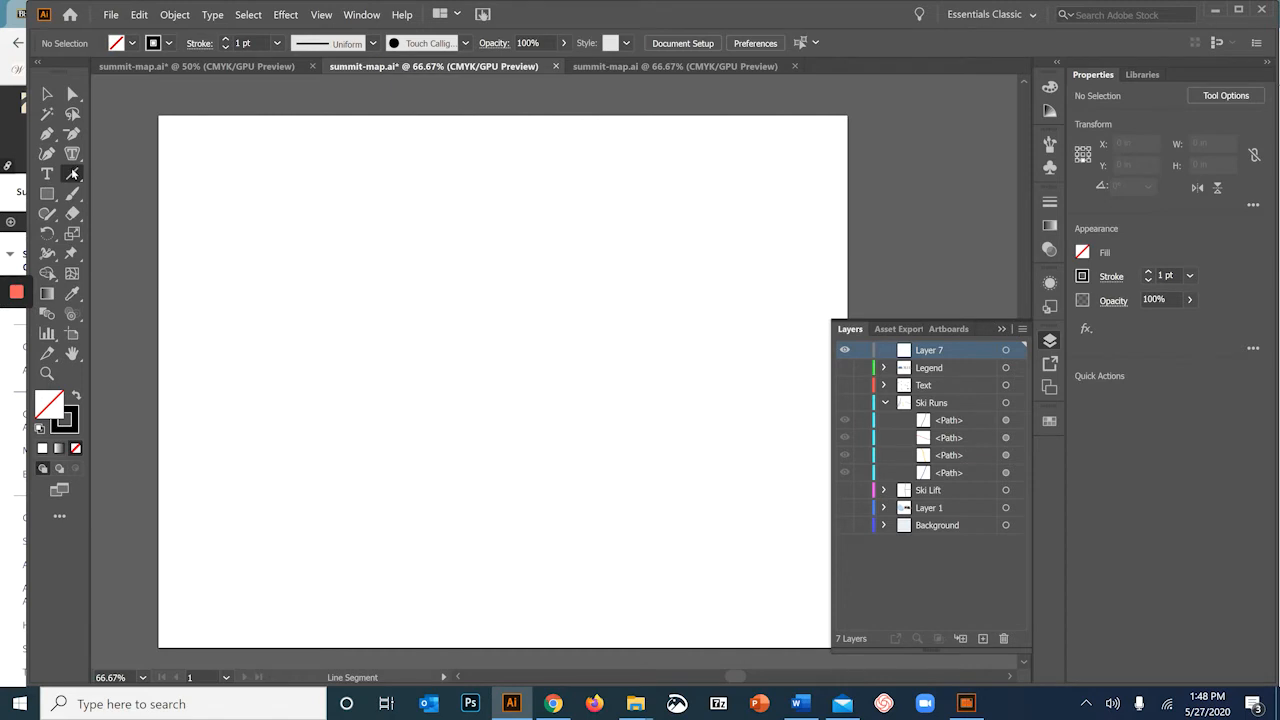
Set the Line Segment tool to a length of 1 in and an angle of 0°, and place such a line on the artboard.
double_click(73, 174)
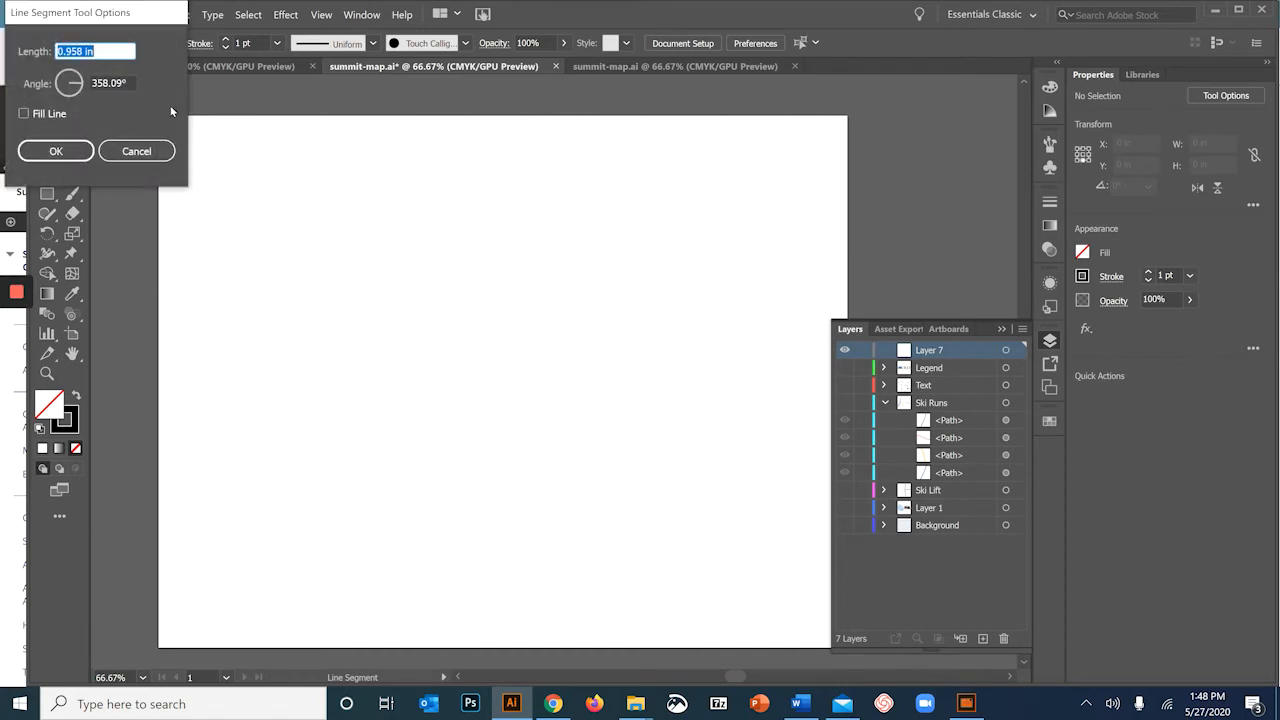
type("1.0")
key("Tab")
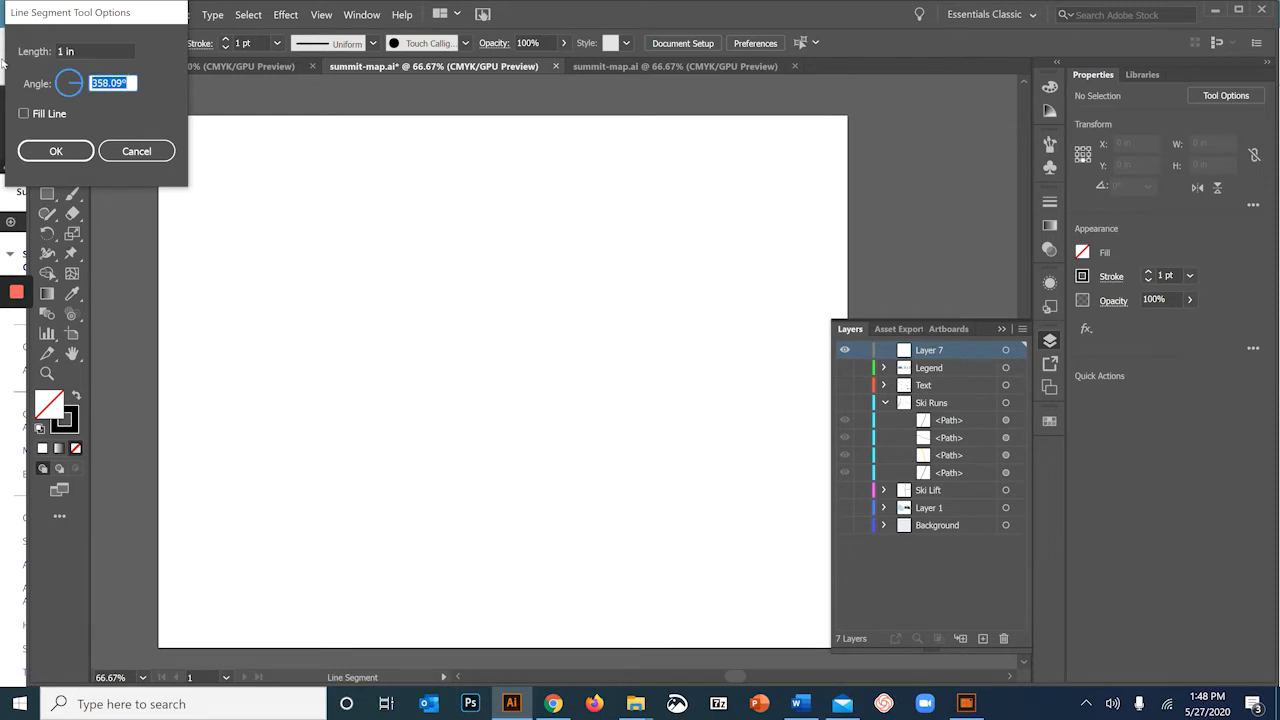
type("0")
left_click(60, 151)
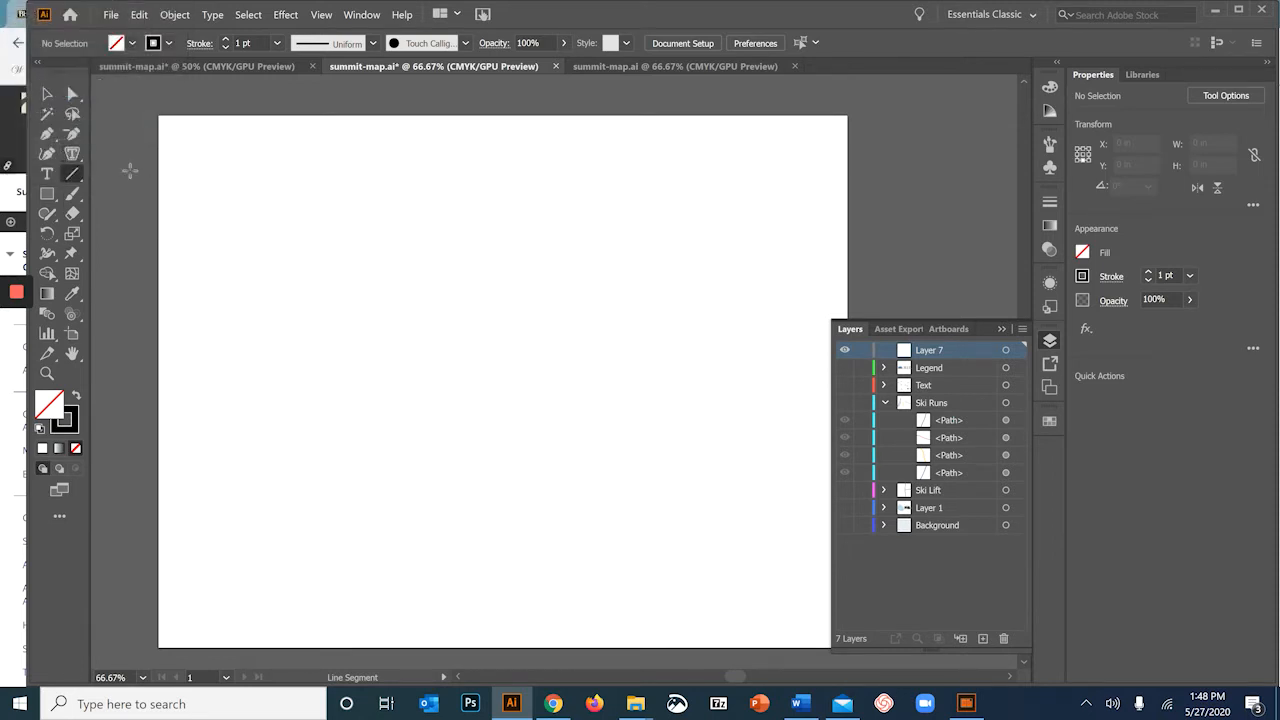
left_click(289, 276)
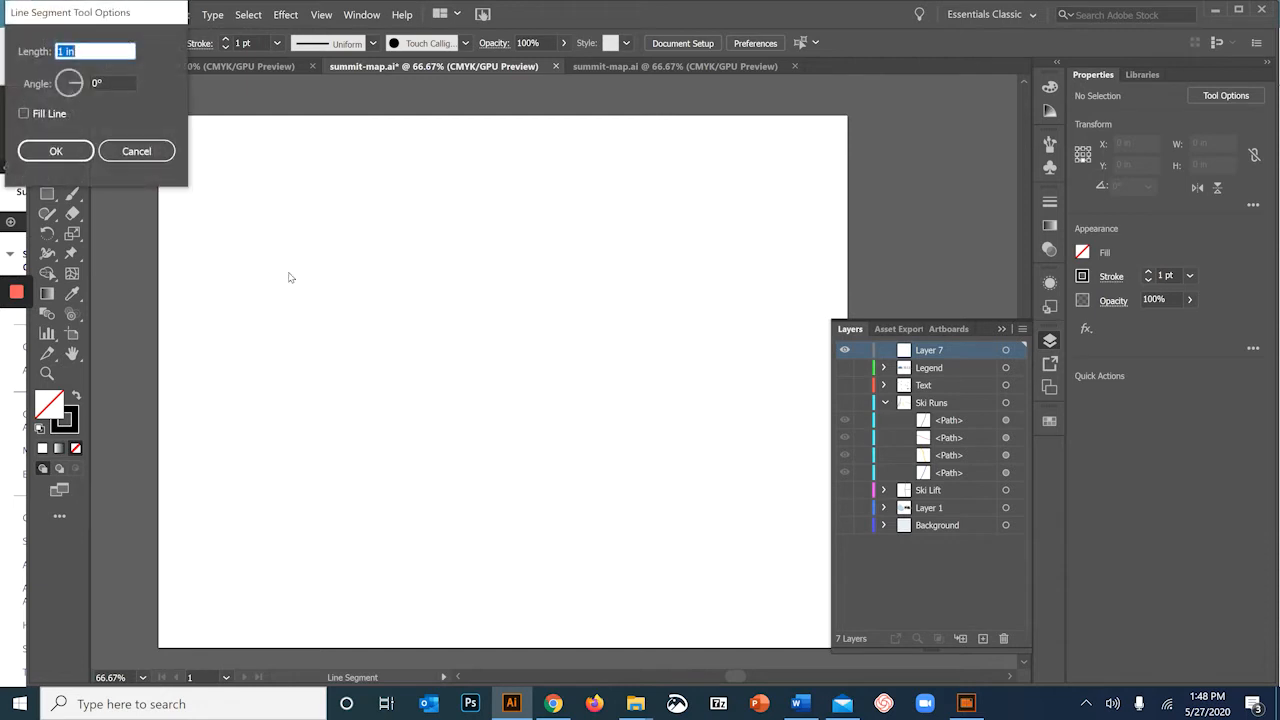
left_click(56, 151)
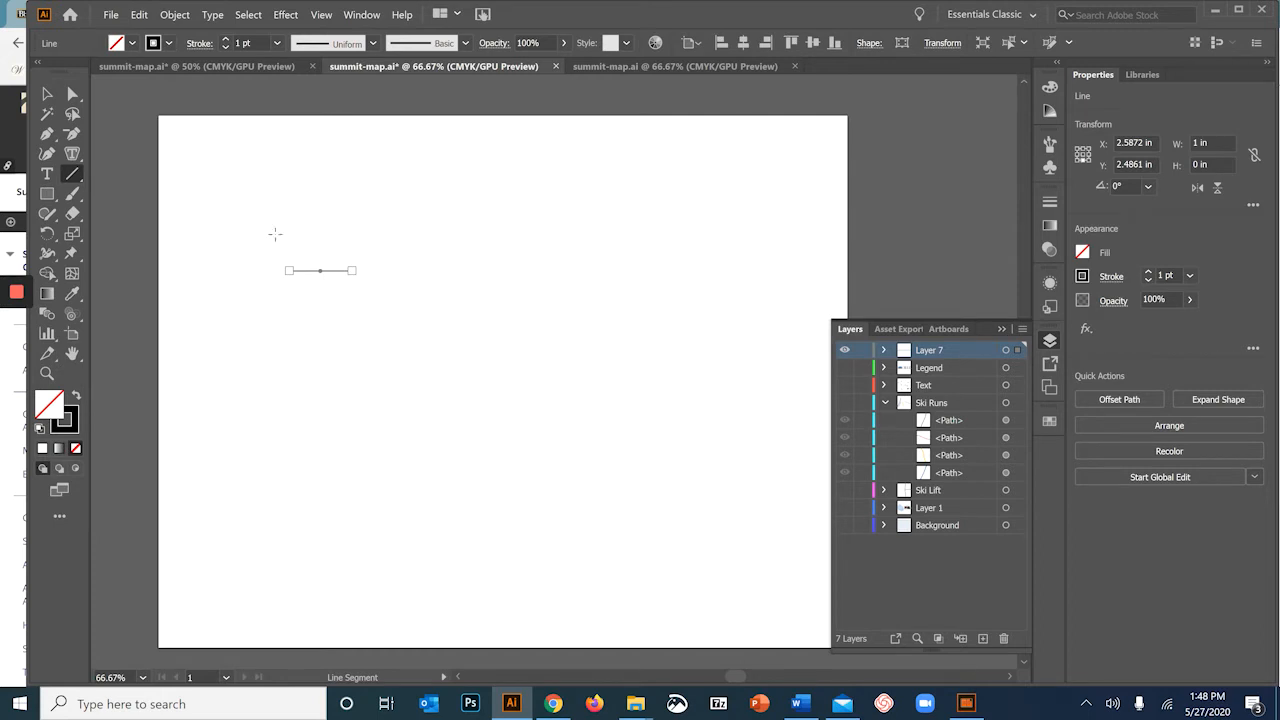
Set the 1 in line's opacity to 75%.
scroll(349, 333, "up", 3)
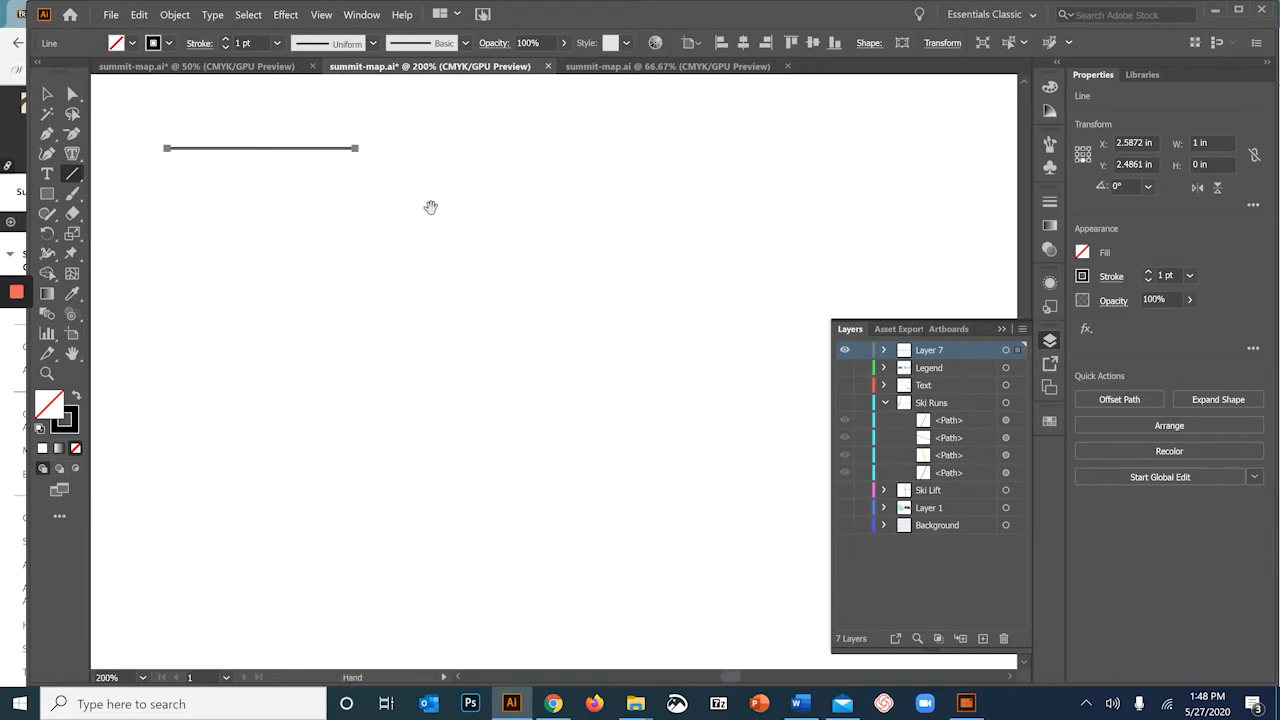
left_click(46, 94)
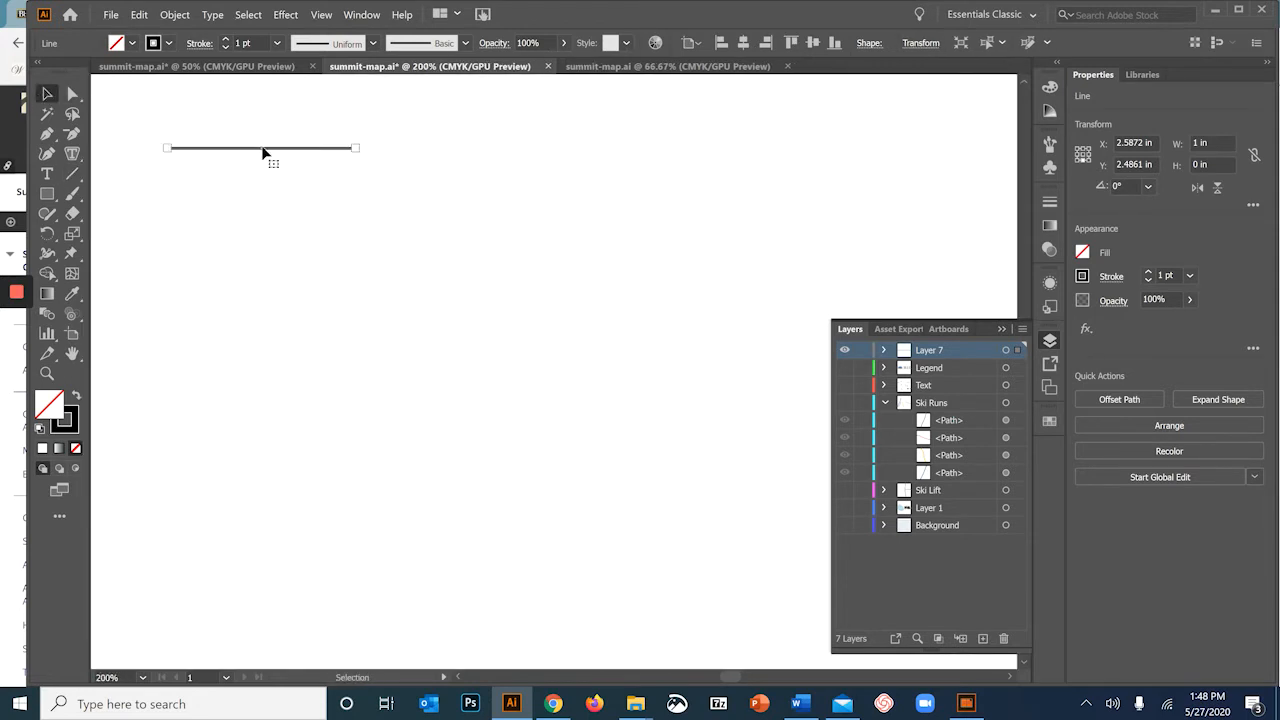
left_click(562, 42)
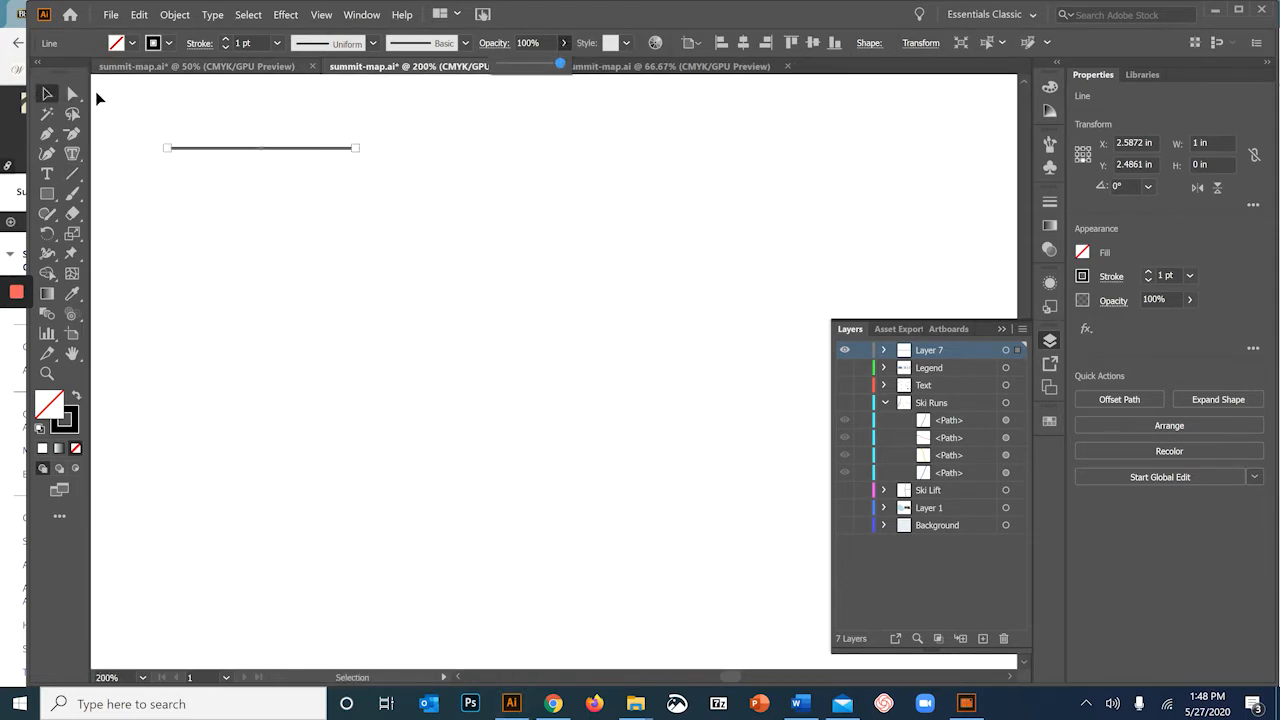
left_click(538, 66)
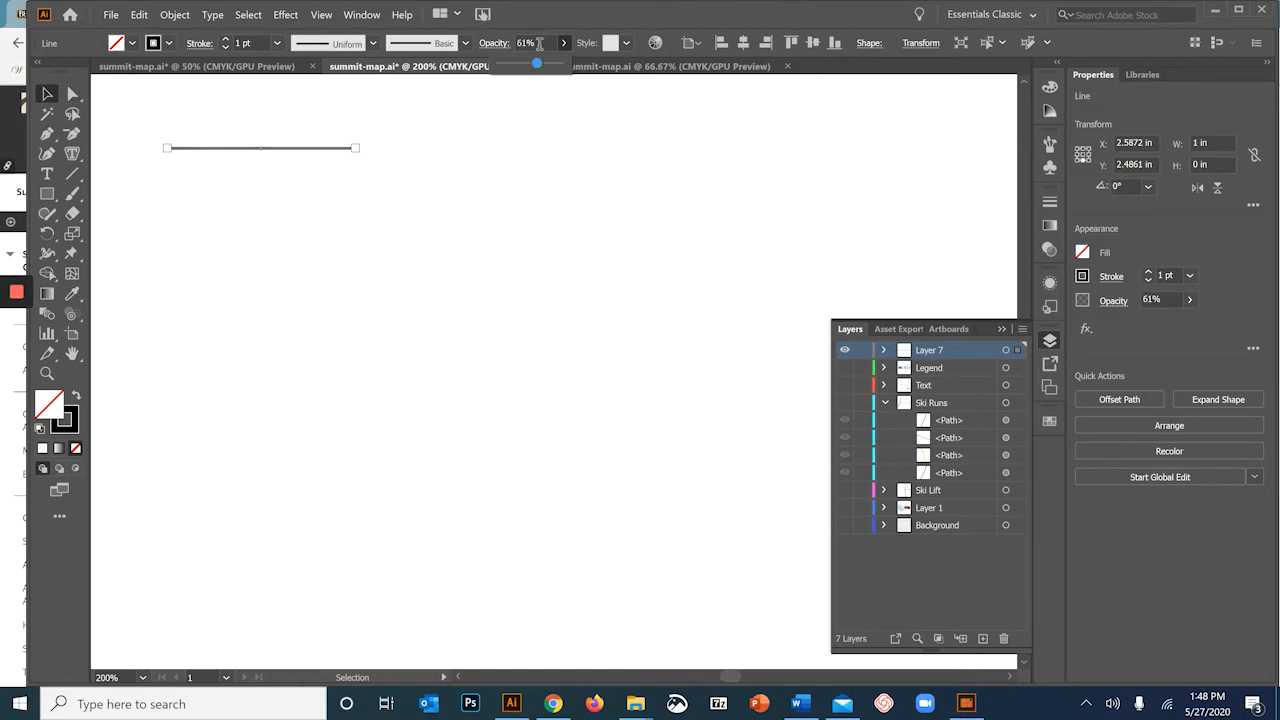
left_click_drag(541, 44, 404, 57)
type("75")
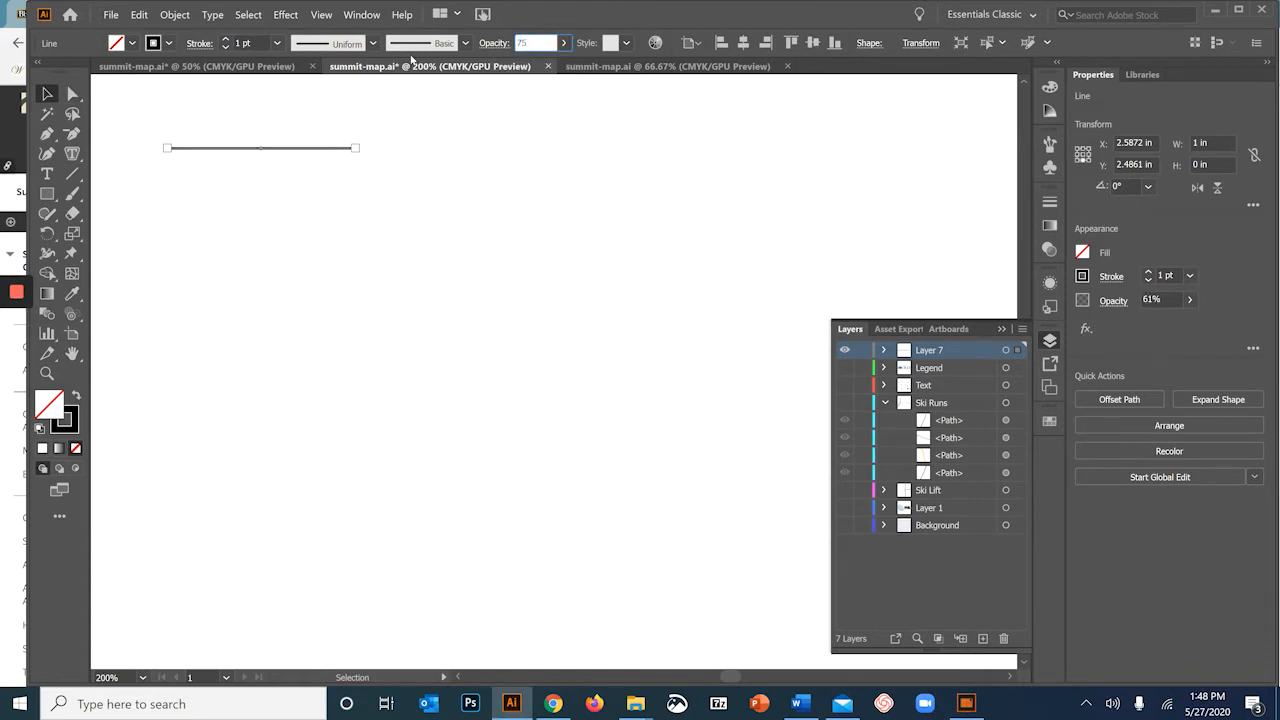
key("Return")
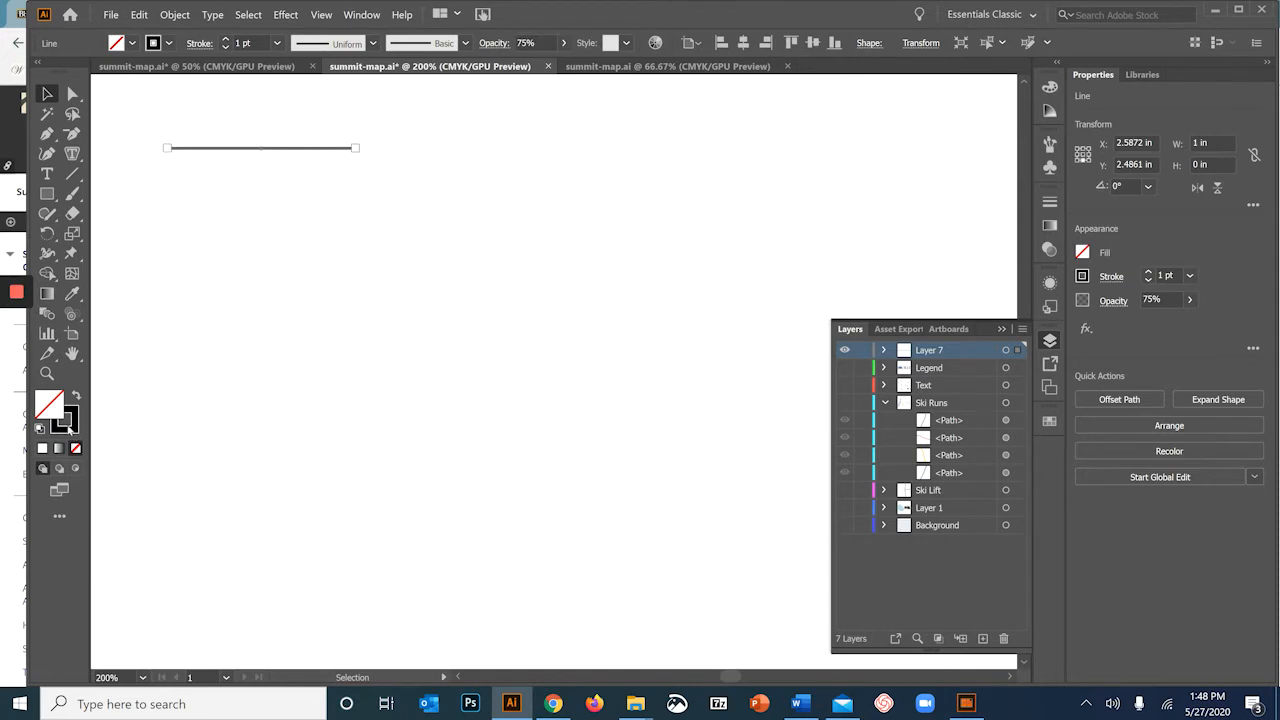
Paste a copy of the line in front of the original and set the copy's stroke weight to 2.5 pt.
left_click(139, 17)
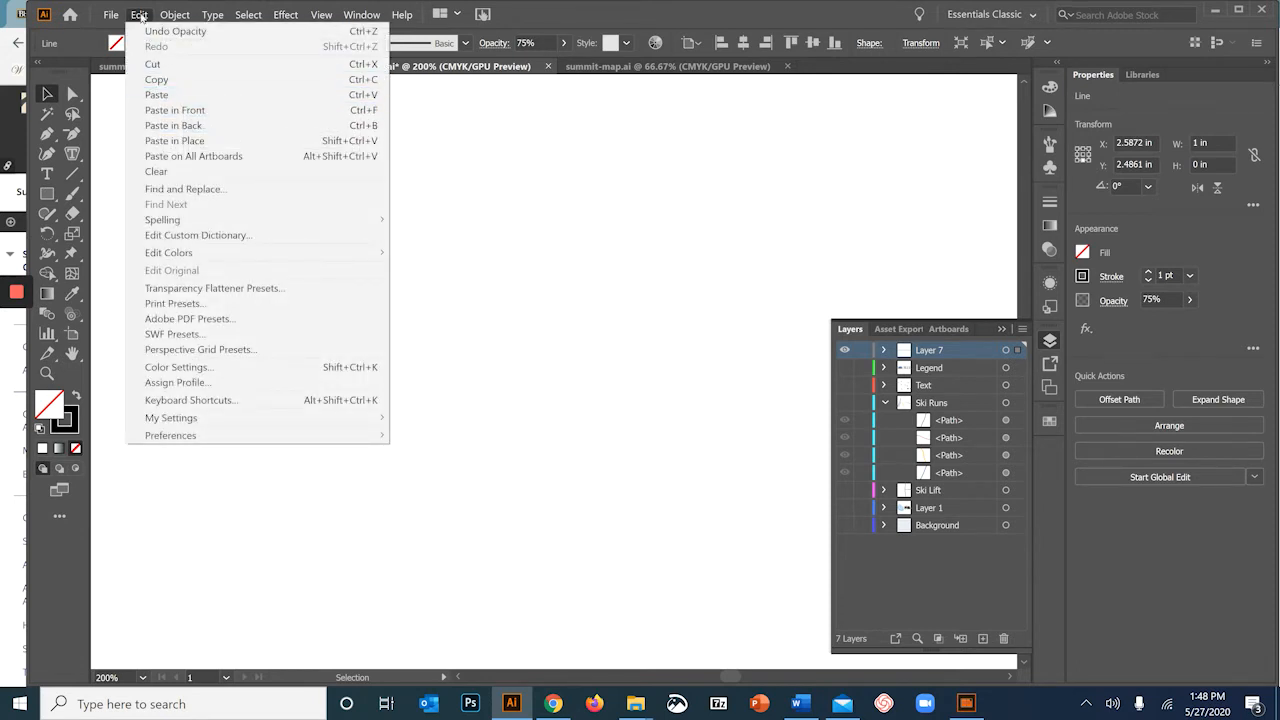
left_click(146, 112)
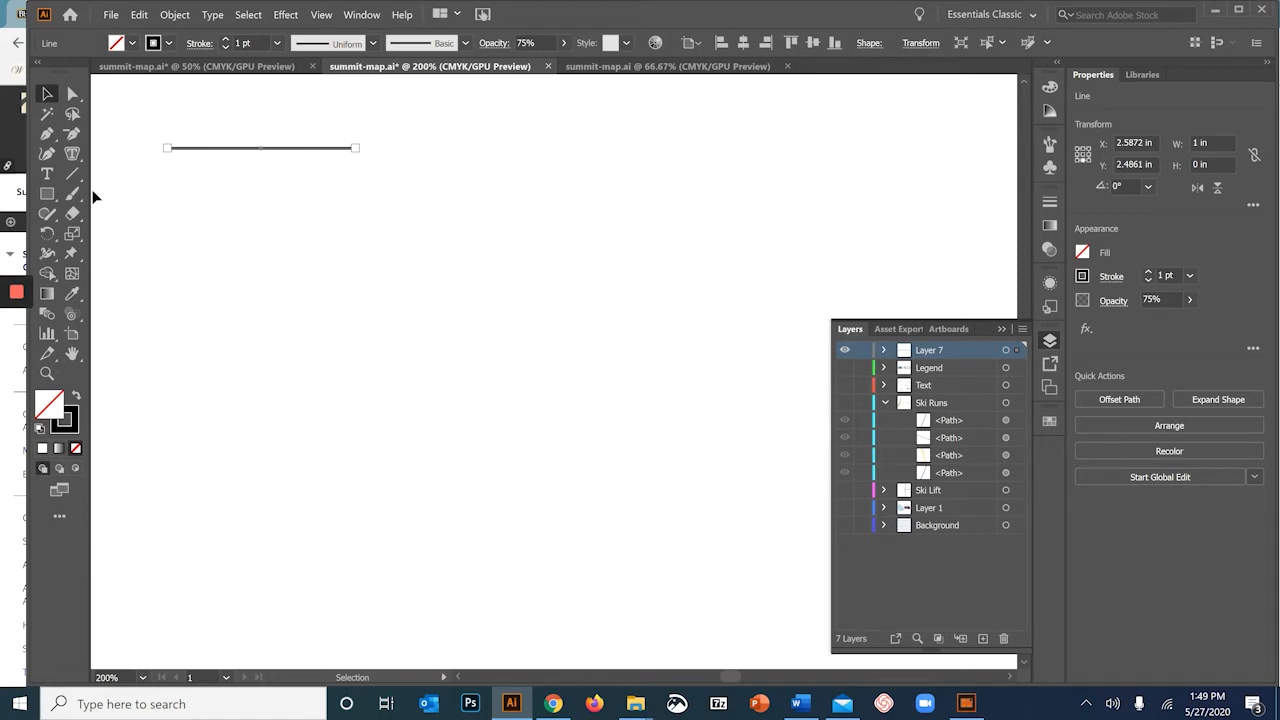
left_click(225, 40)
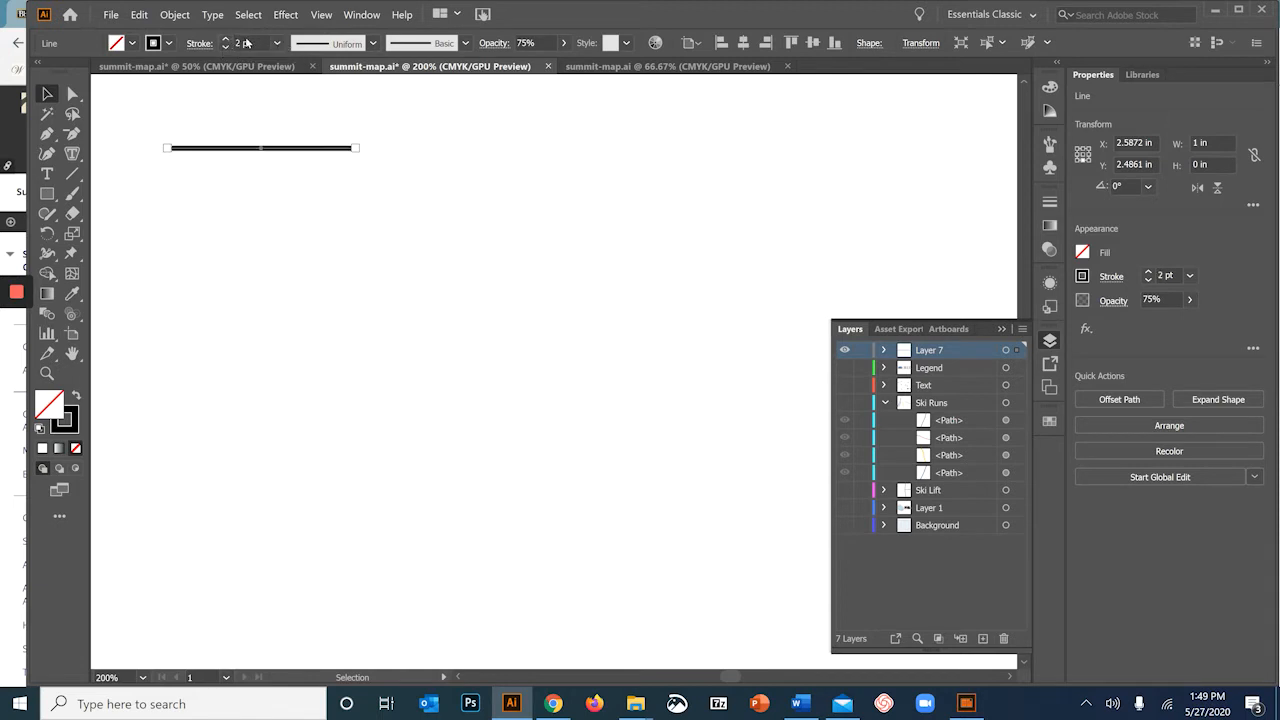
left_click(254, 40)
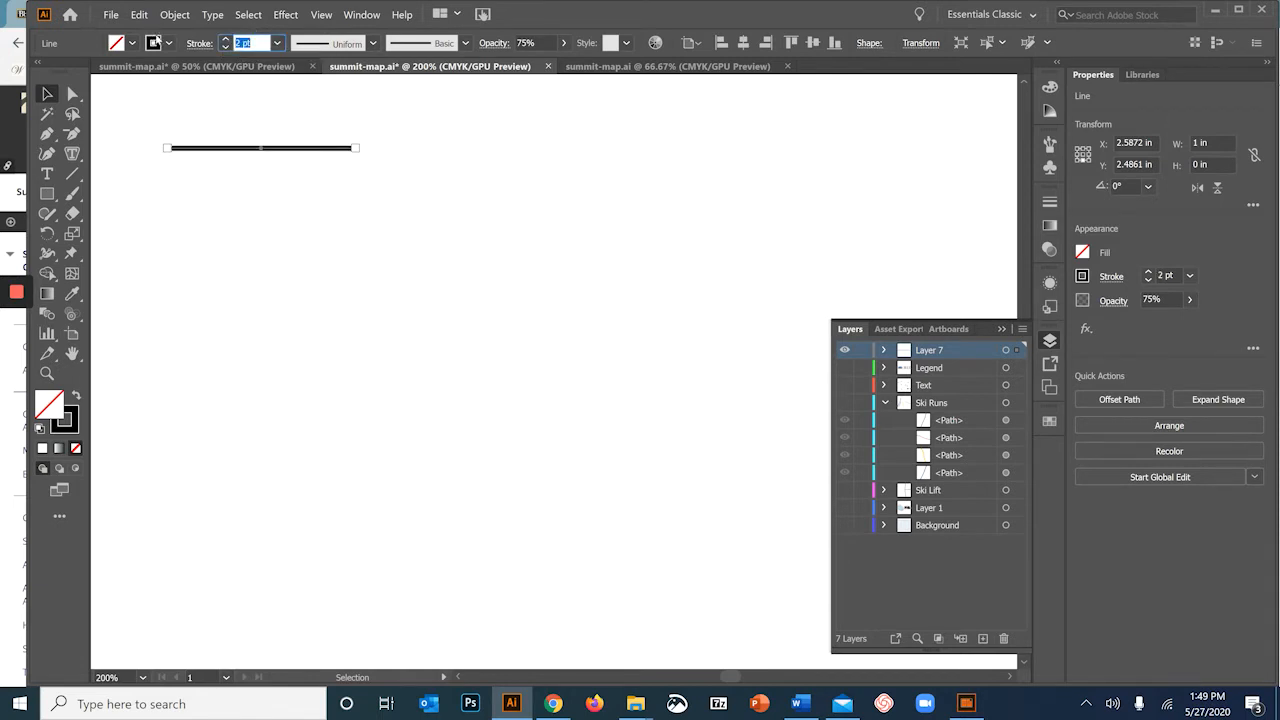
type("2.5")
key("Return")
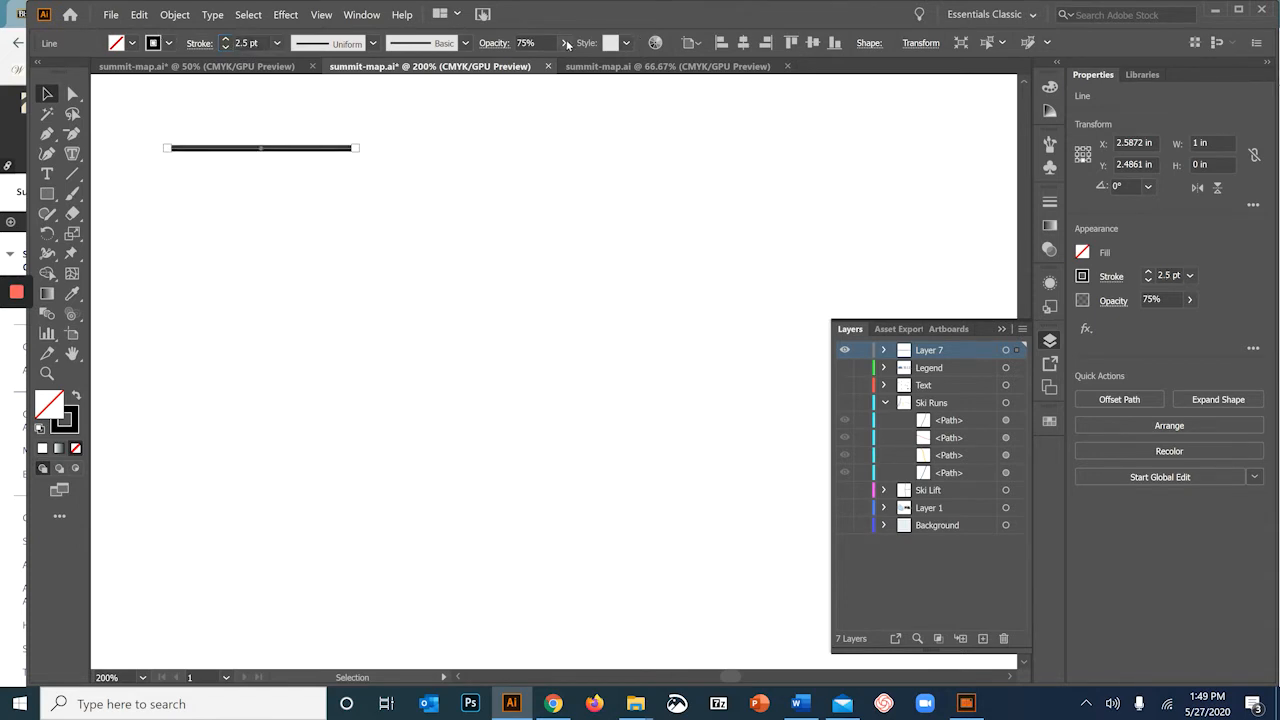
Set the opacity of the 2.5 pt line copy to 30%.
left_click(566, 43)
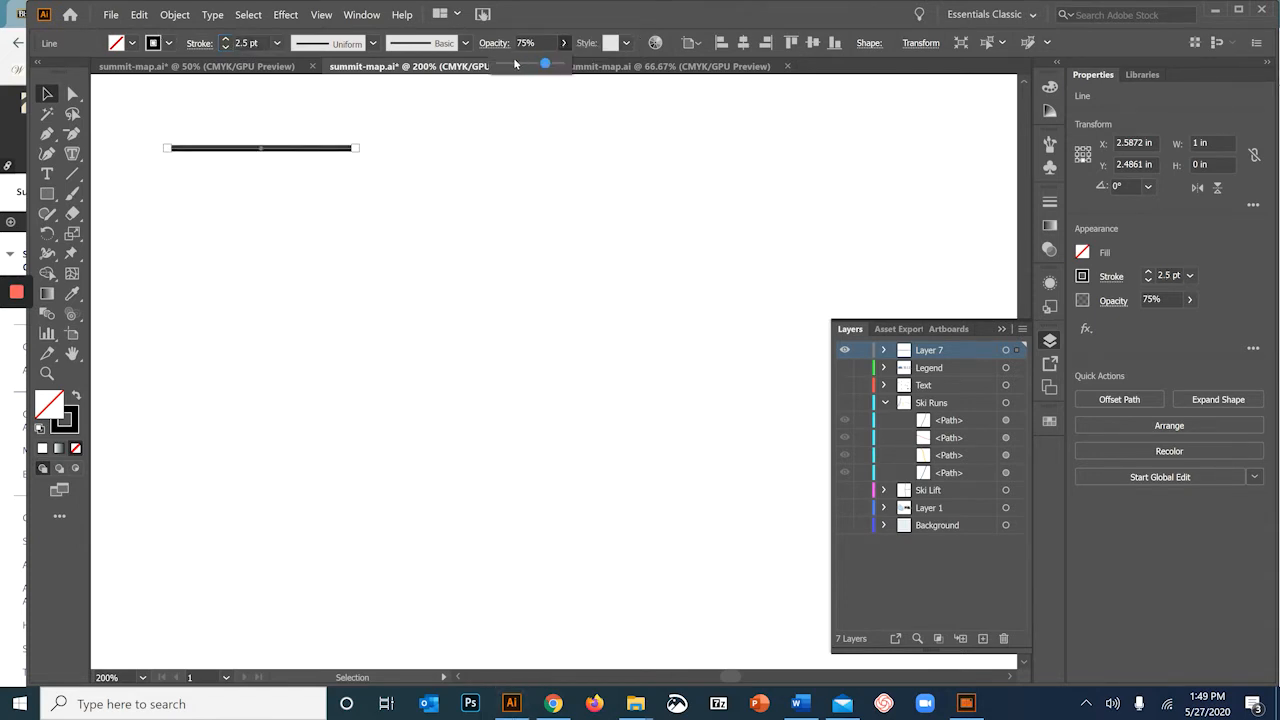
left_click_drag(545, 42, 431, 28)
type("50")
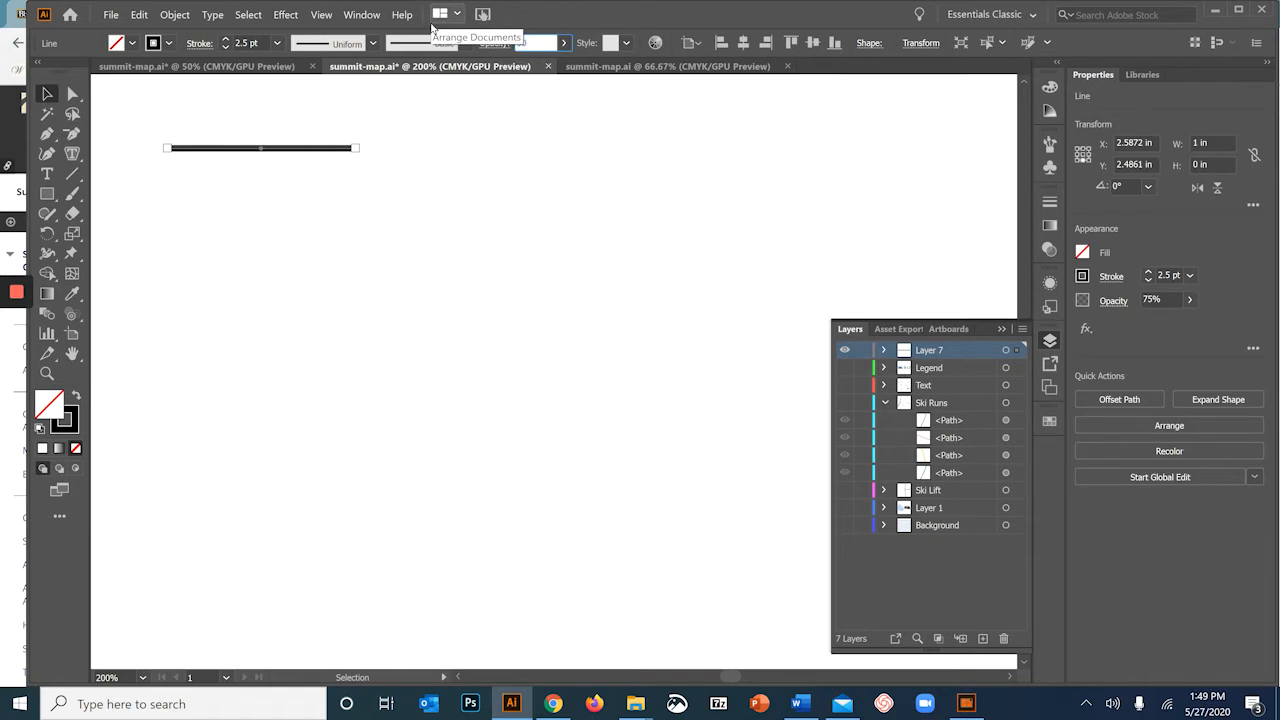
key("Return")
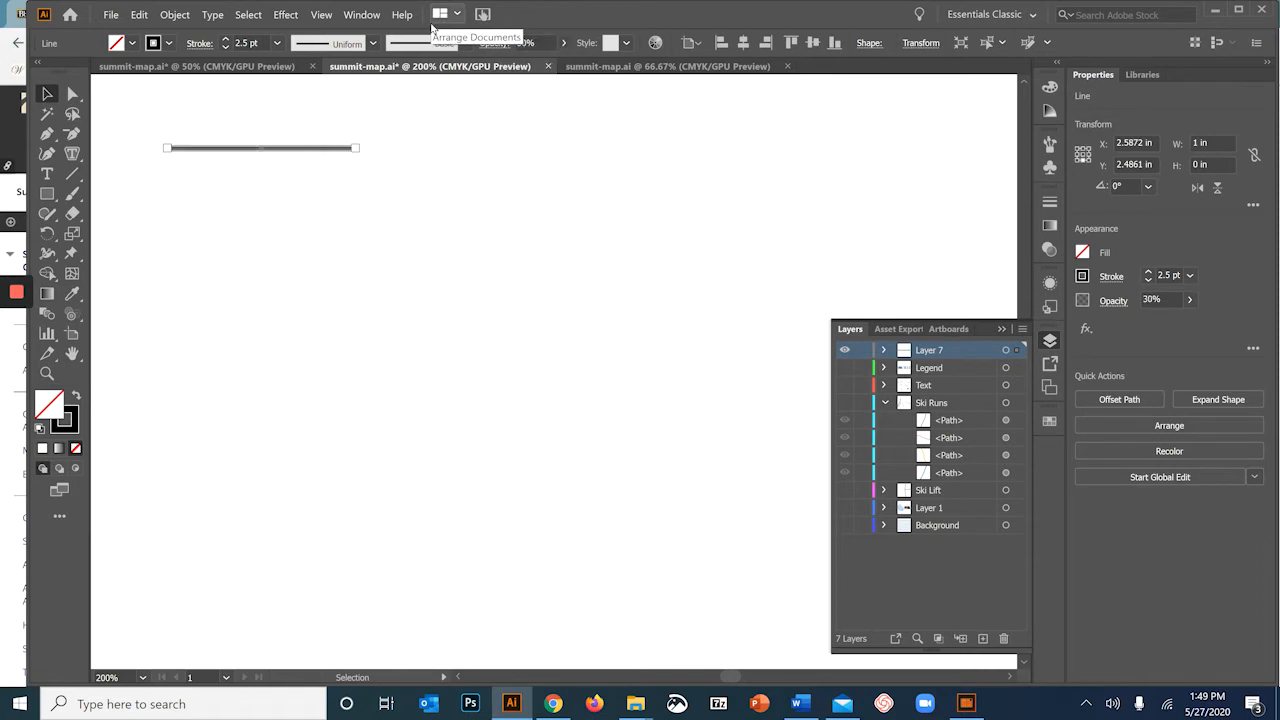
Select both stacked lines and expand only their strokes, leaving the Fill option off.
left_click(257, 224)
scroll(258, 222, "up", 3)
key("space")
left_click_drag(310, 158, 565, 455)
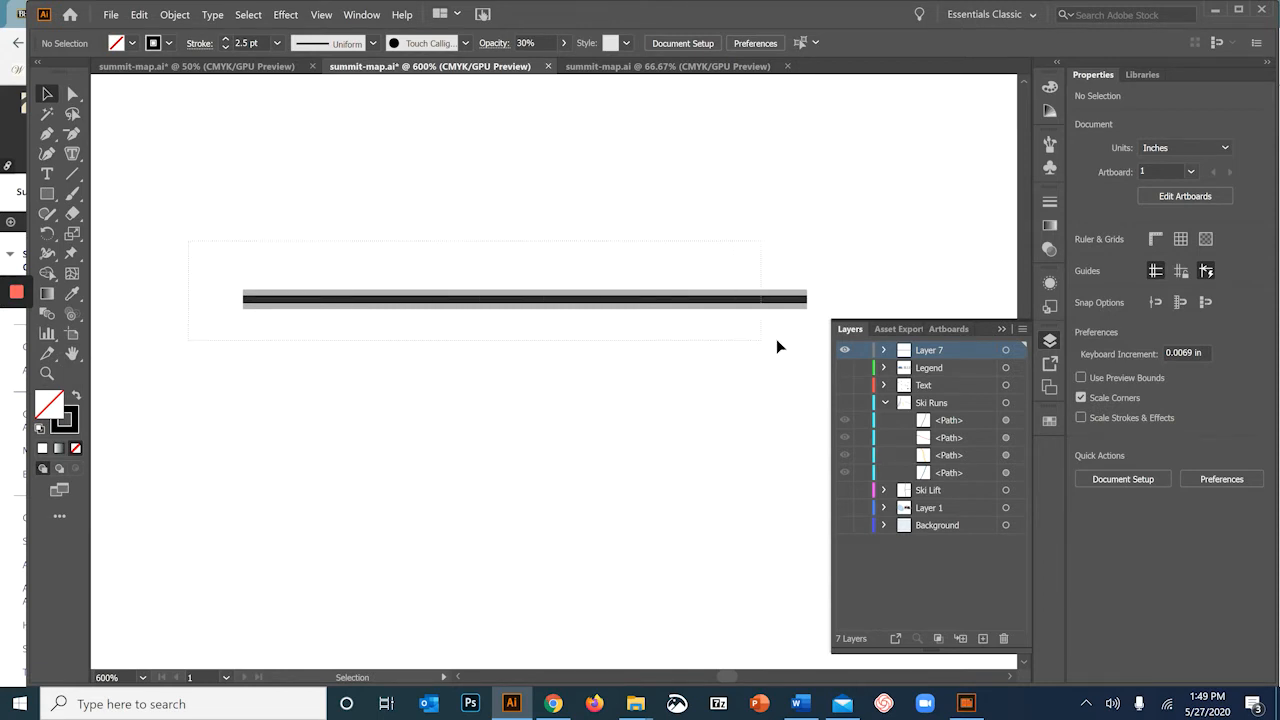
key("ctrl+a")
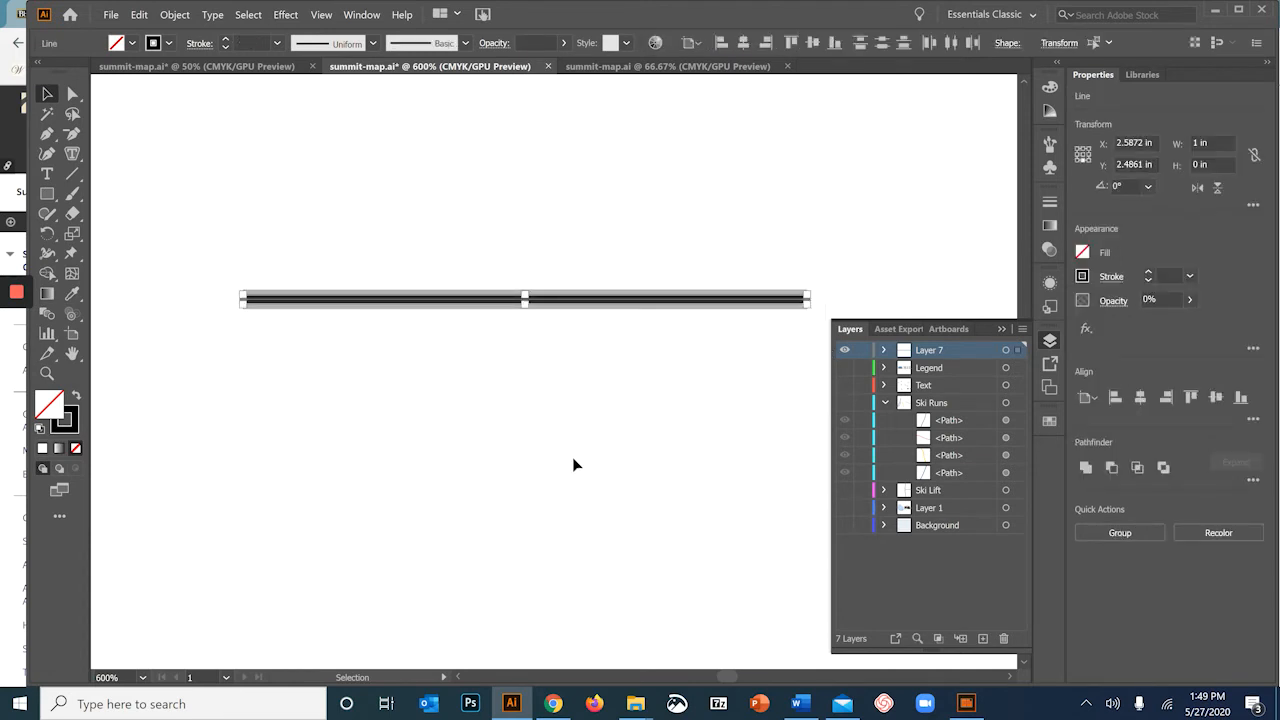
left_click(175, 14)
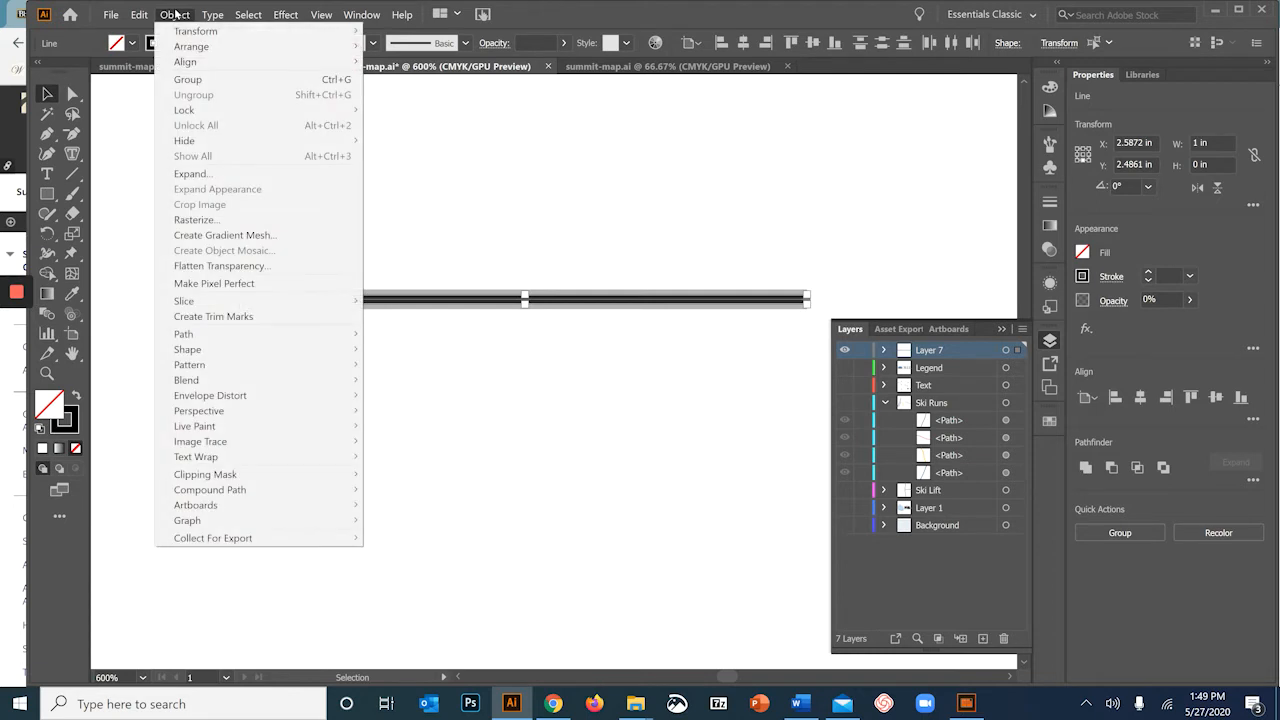
left_click(192, 174)
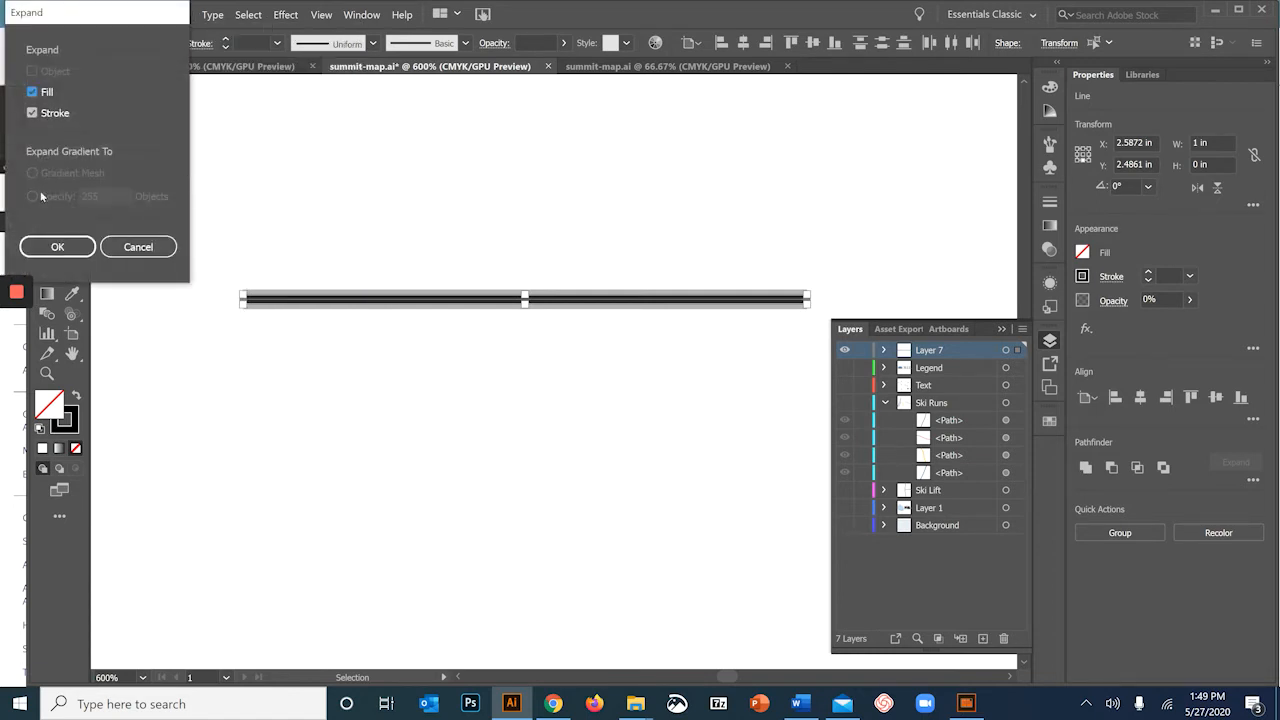
left_click(32, 92)
left_click(55, 248)
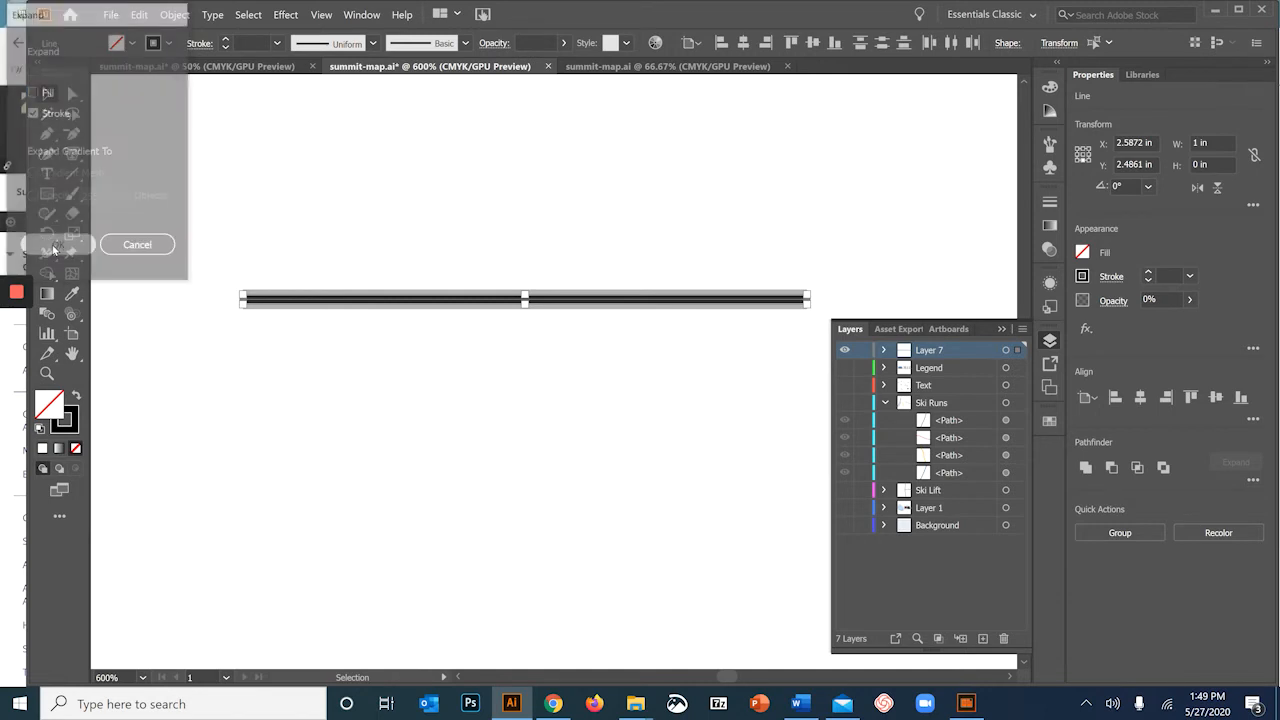
Group the two expanded line shapes into one object and deselect it.
left_click(297, 427)
left_click_drag(424, 224, 630, 418)
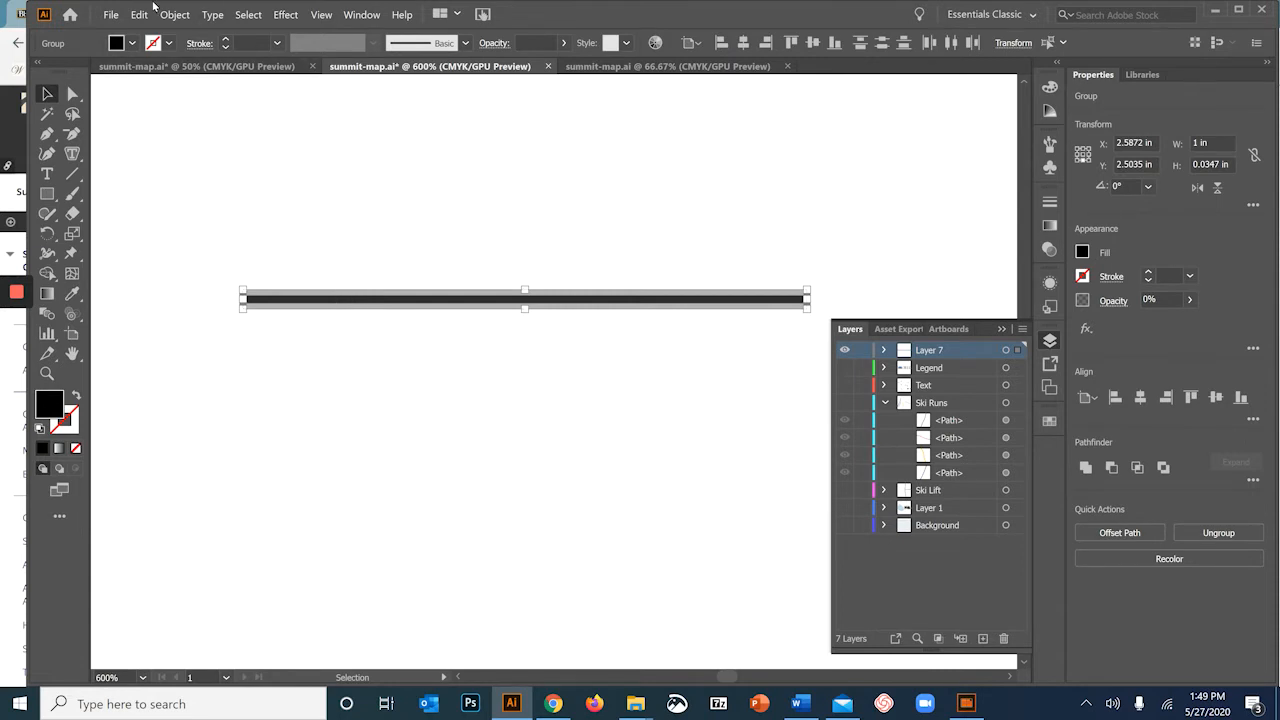
left_click_drag(186, 181, 816, 369)
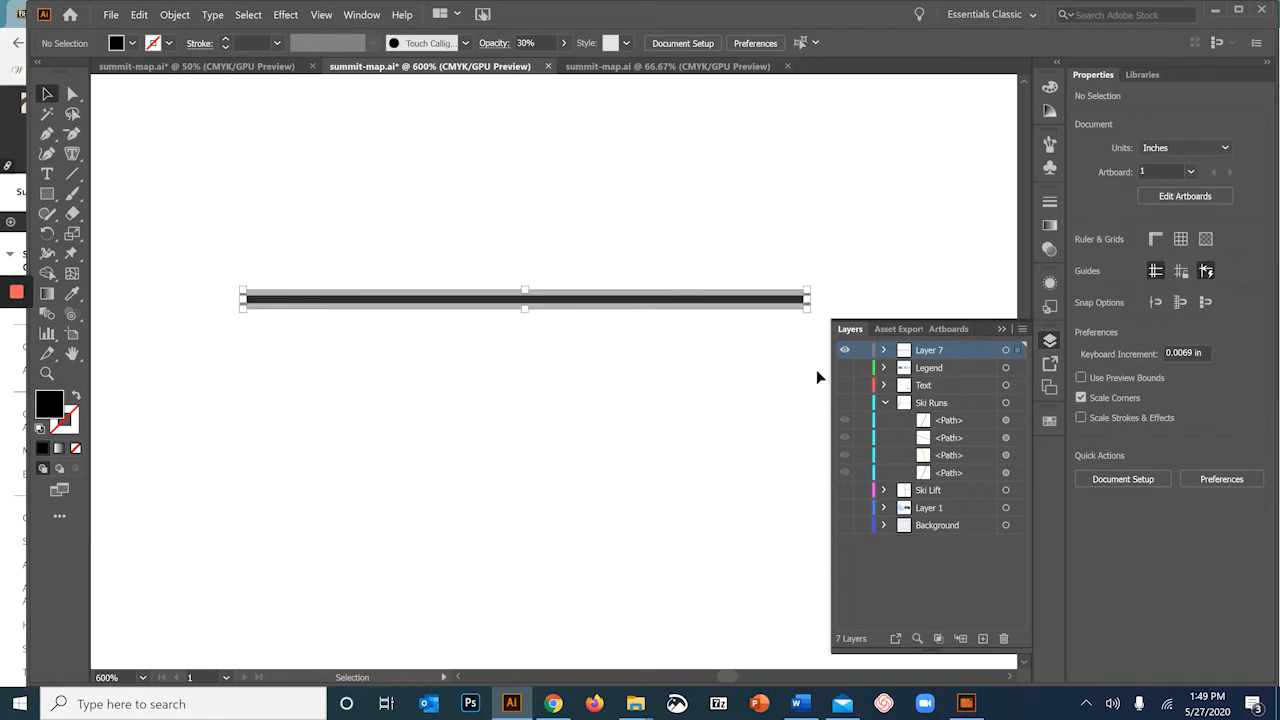
left_click(173, 18)
left_click(186, 86)
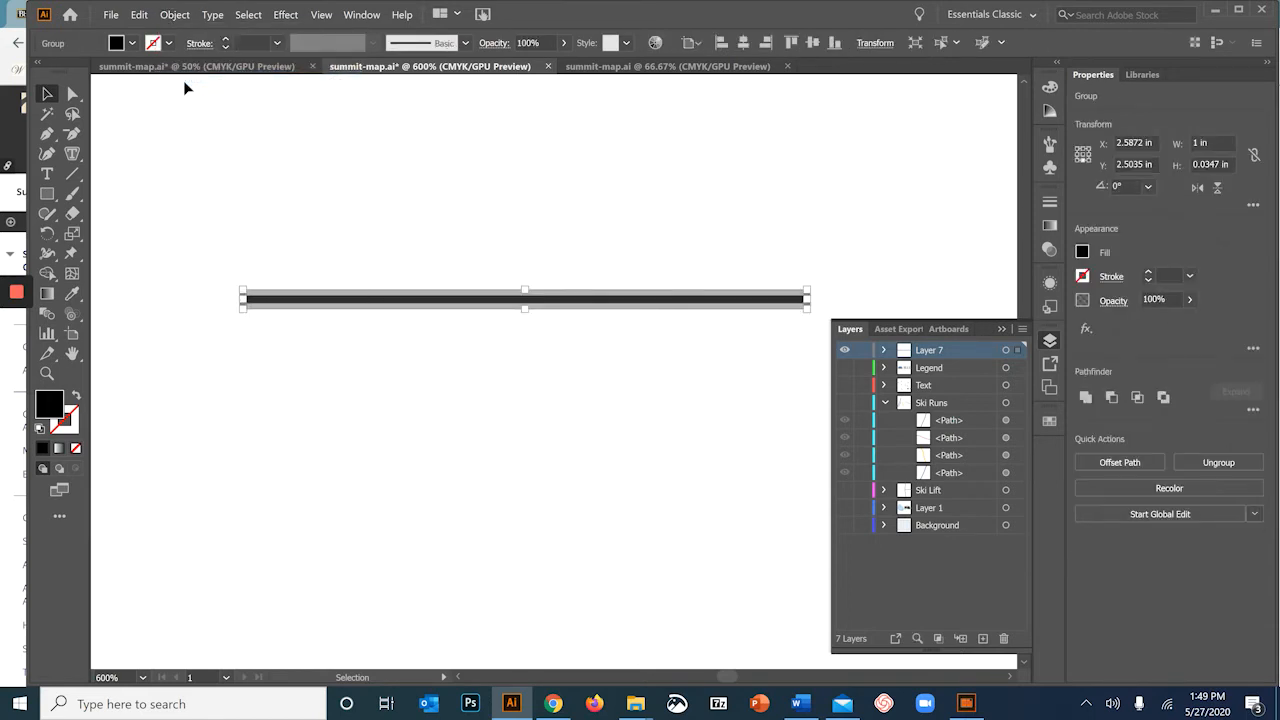
left_click(291, 148)
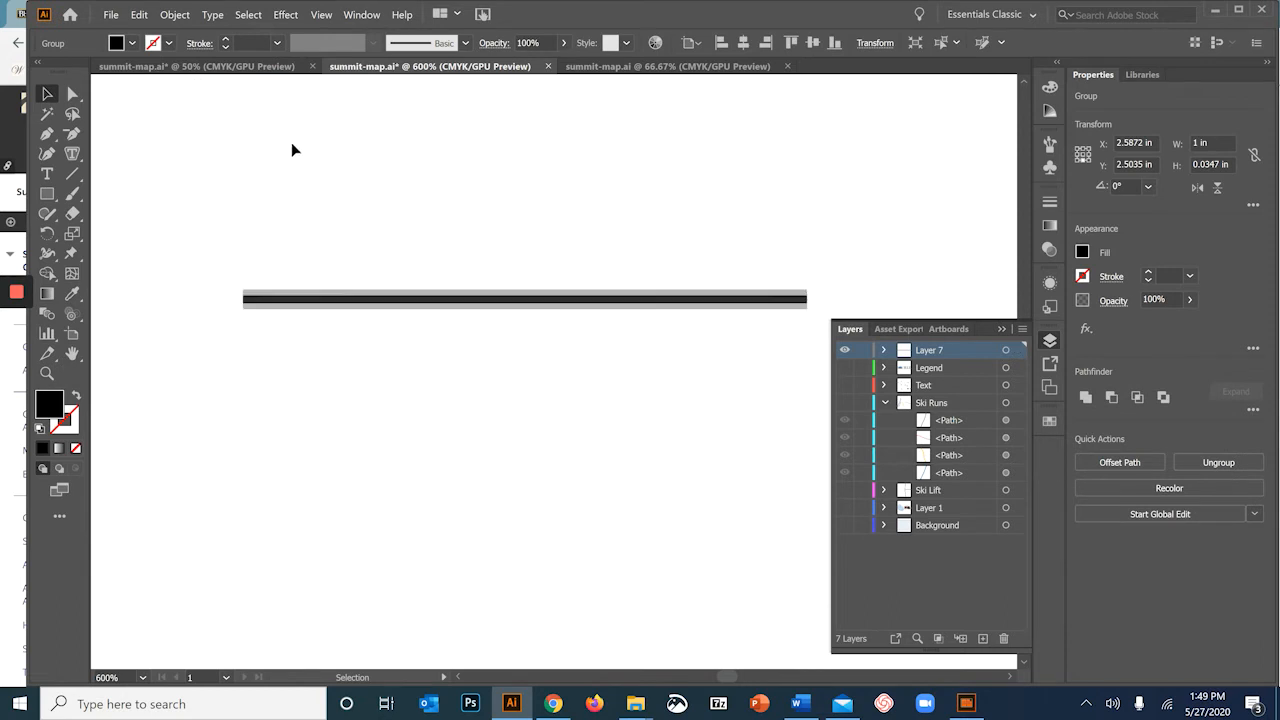
Show the Brushes panel and lengthen it so the whole brush list fits.
left_click(1048, 418)
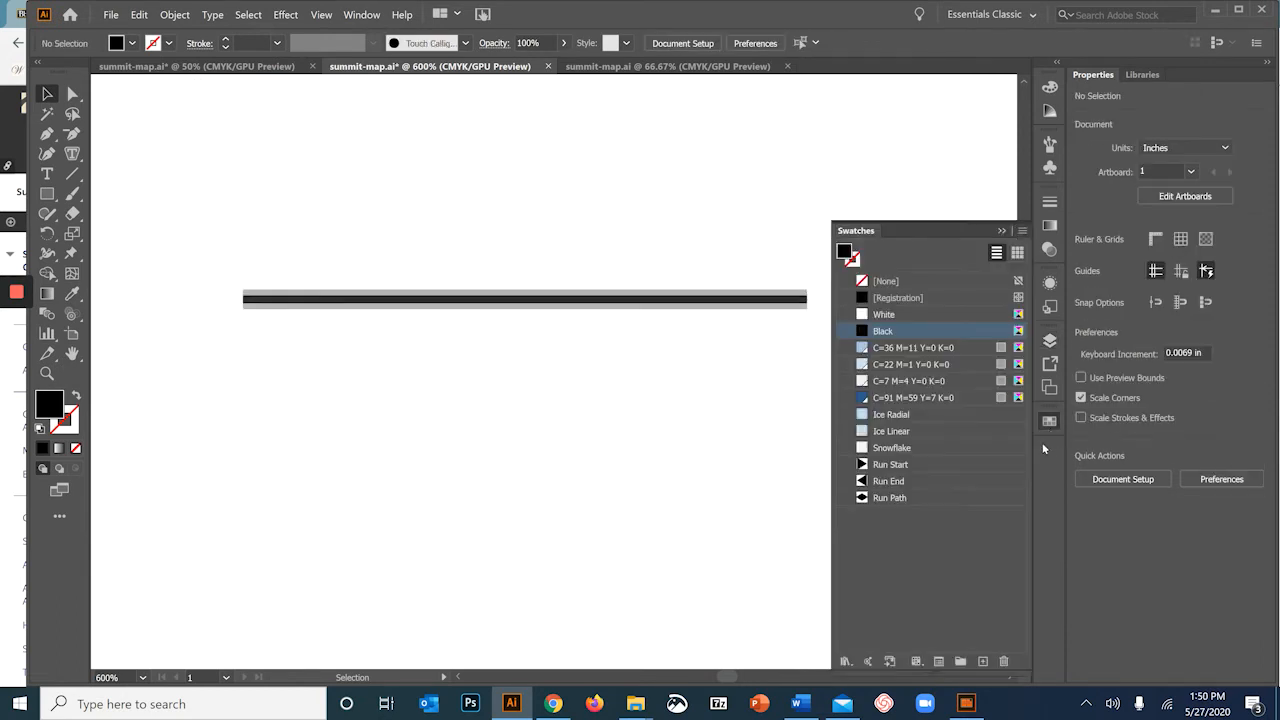
left_click(1000, 231)
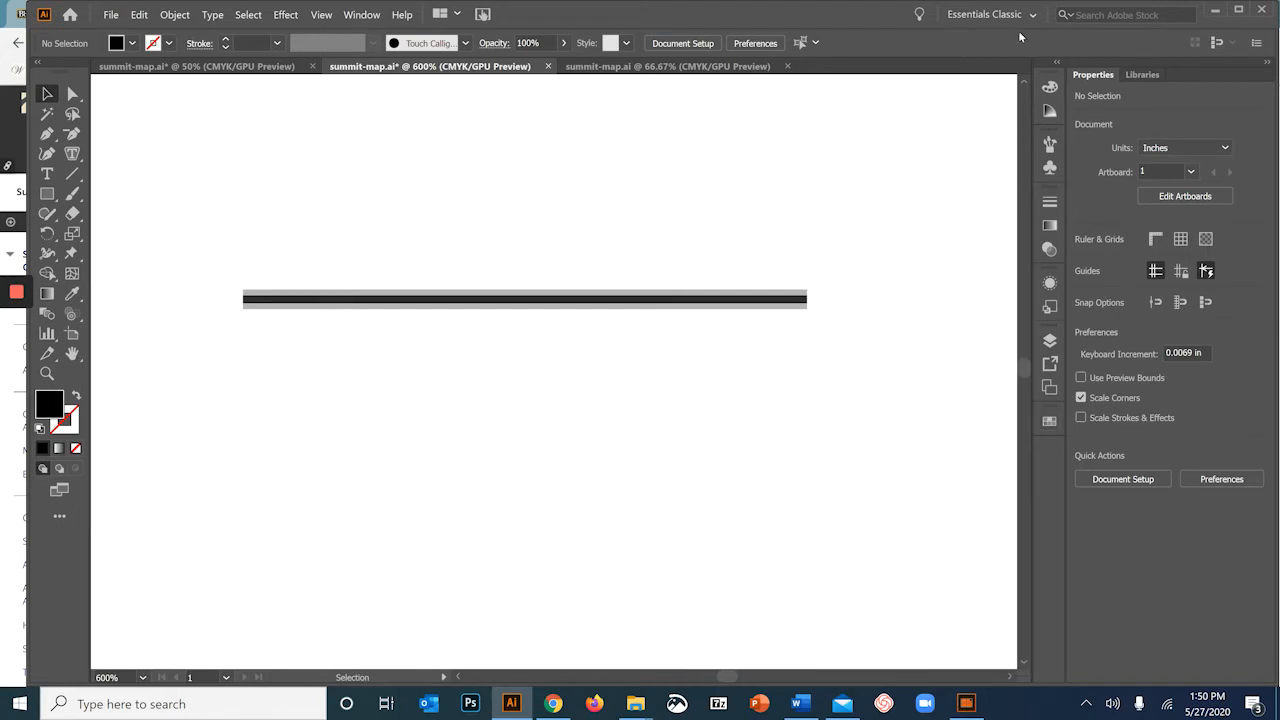
left_click(1049, 145)
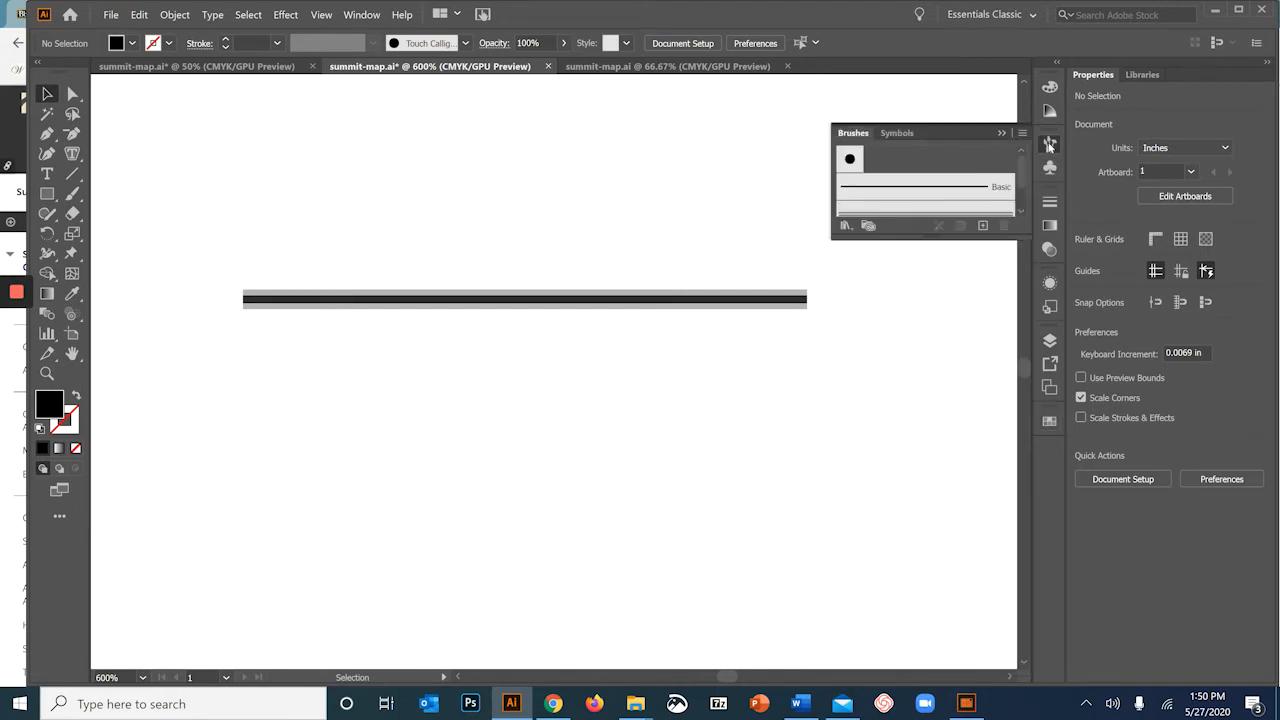
left_click(361, 14)
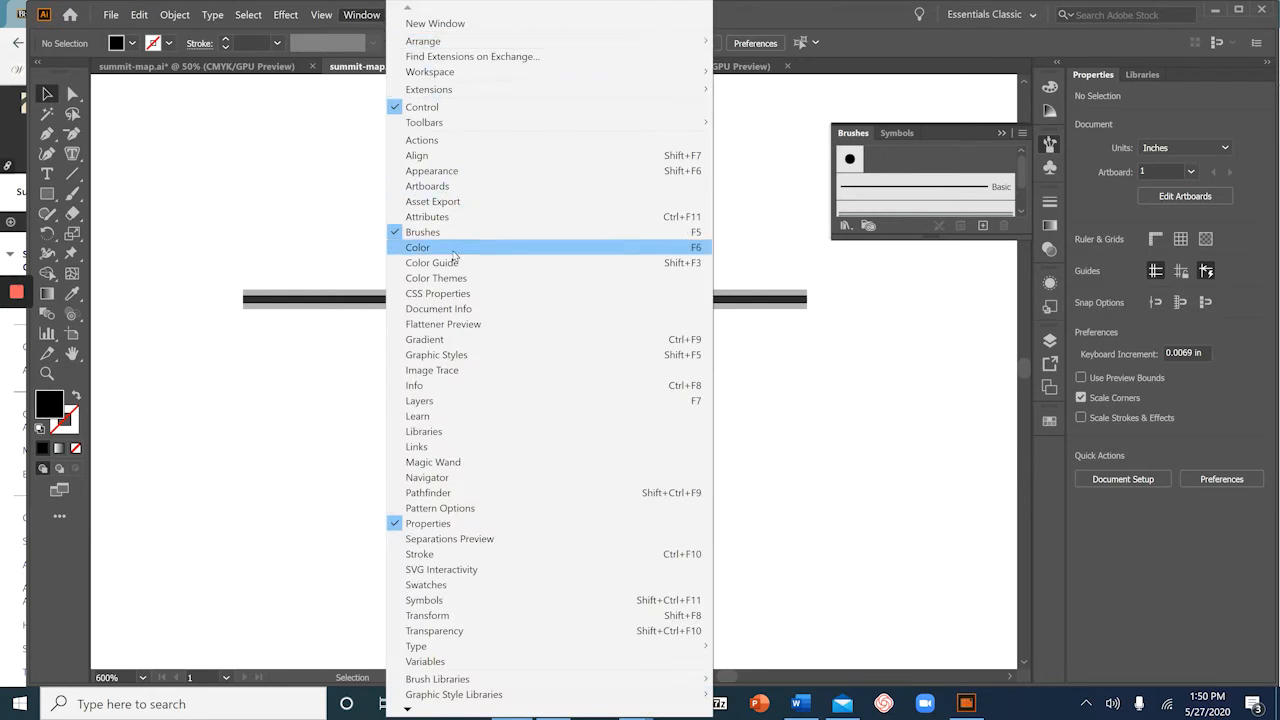
left_click(955, 238)
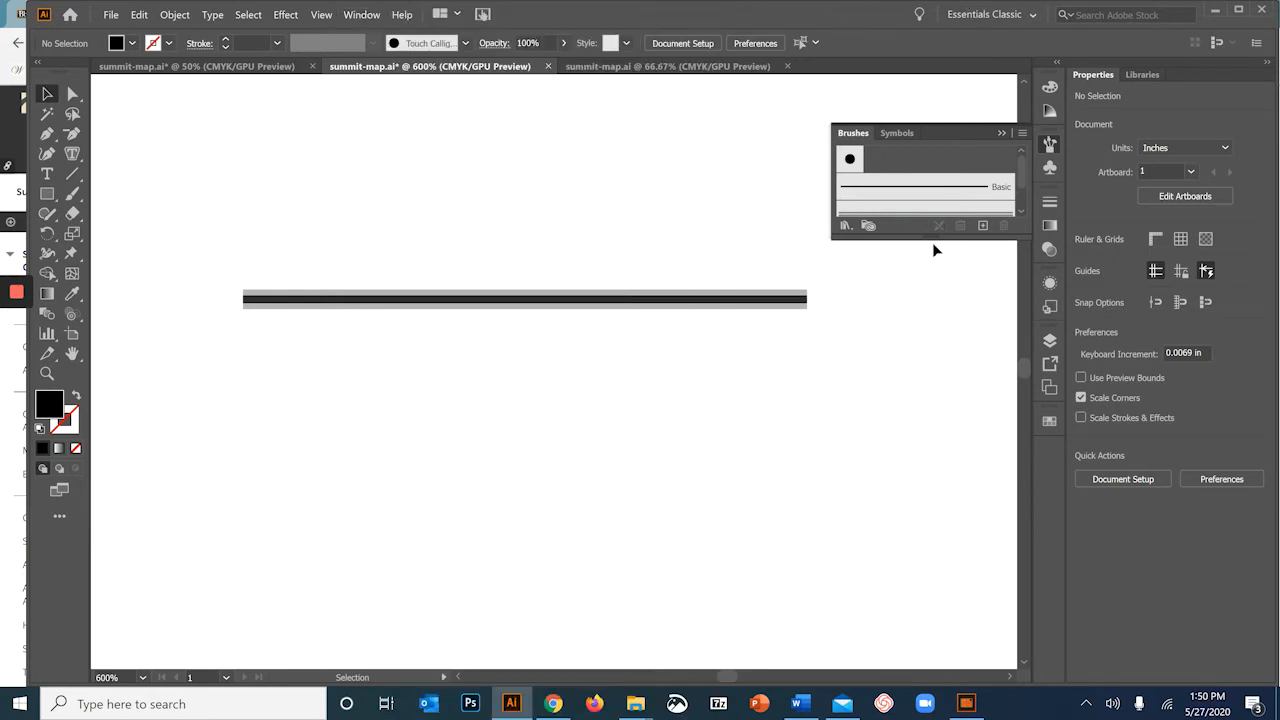
left_click_drag(933, 237, 940, 630)
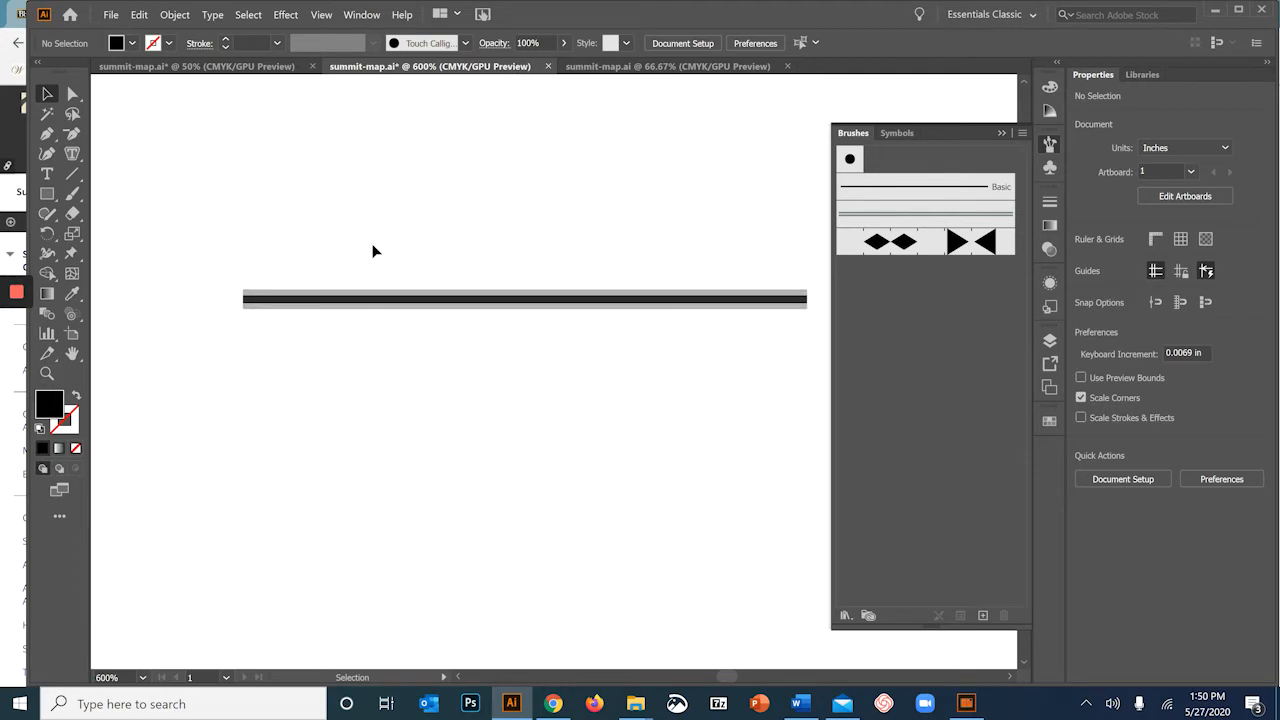
Create an art brush named "ski lift" from the grouped line with the default options, and delete the line group from the artboard.
left_click(430, 306)
left_click_drag(423, 305, 914, 365)
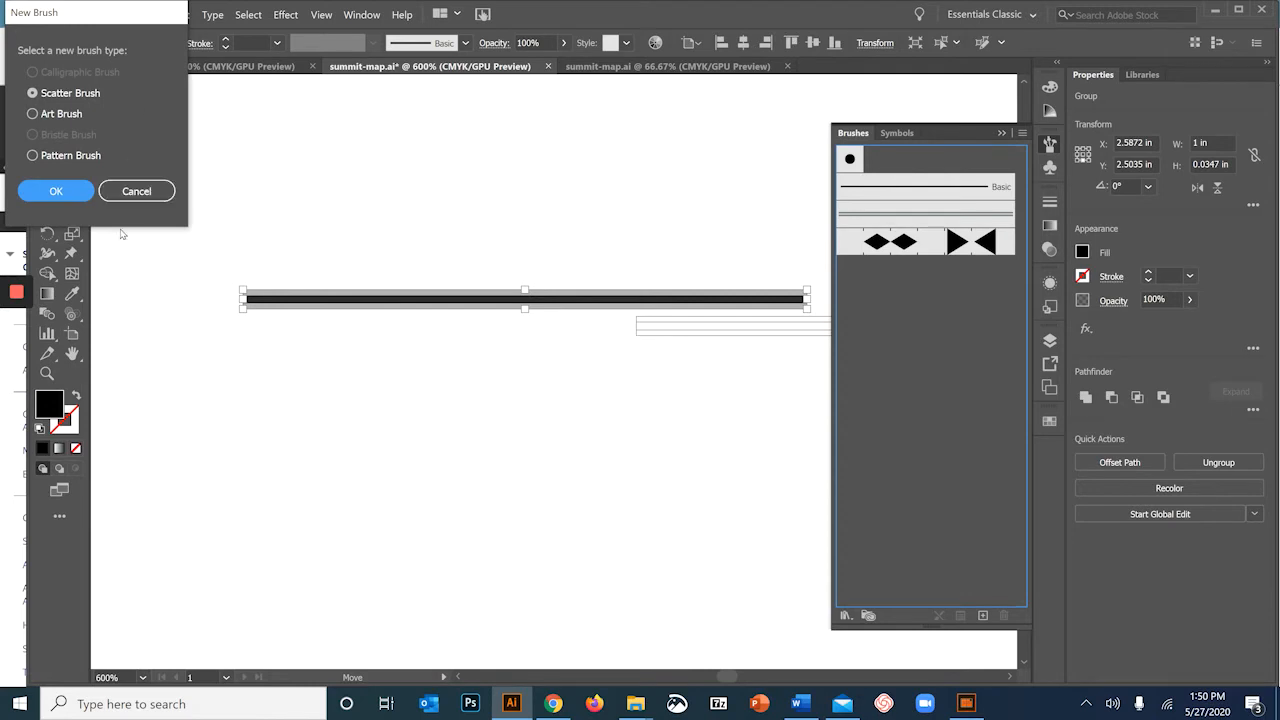
left_click(33, 114)
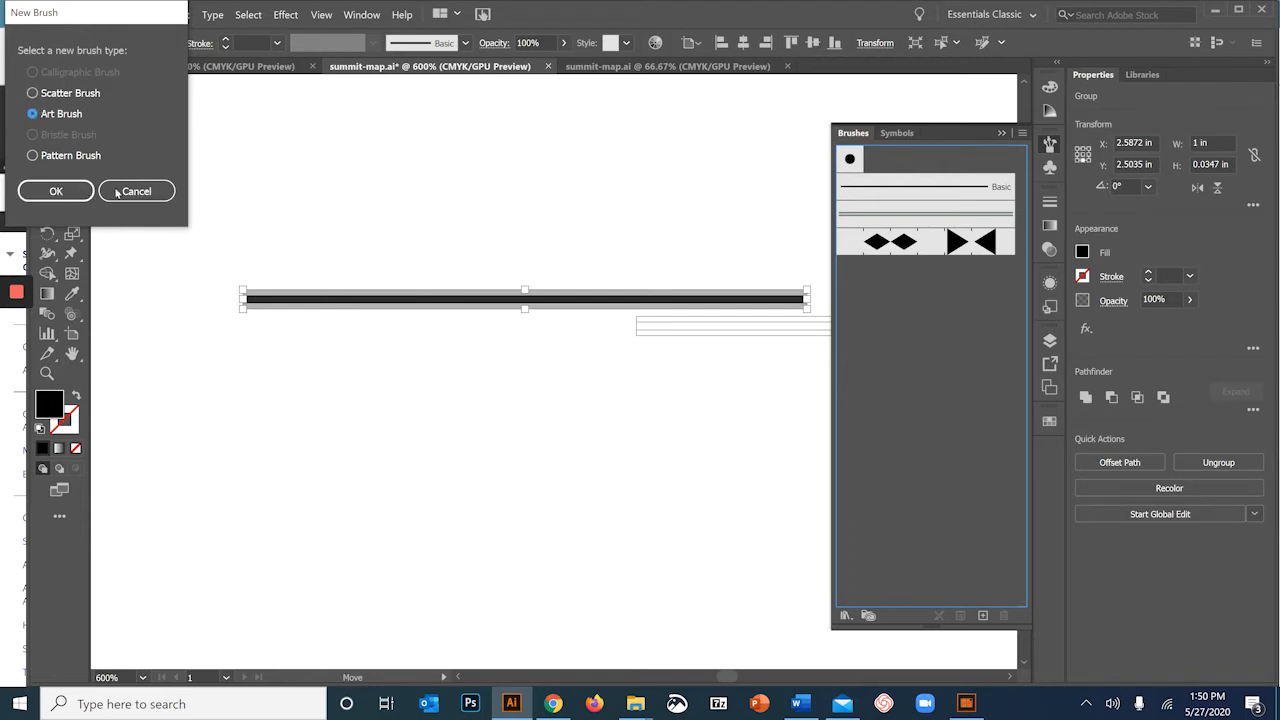
left_click(52, 193)
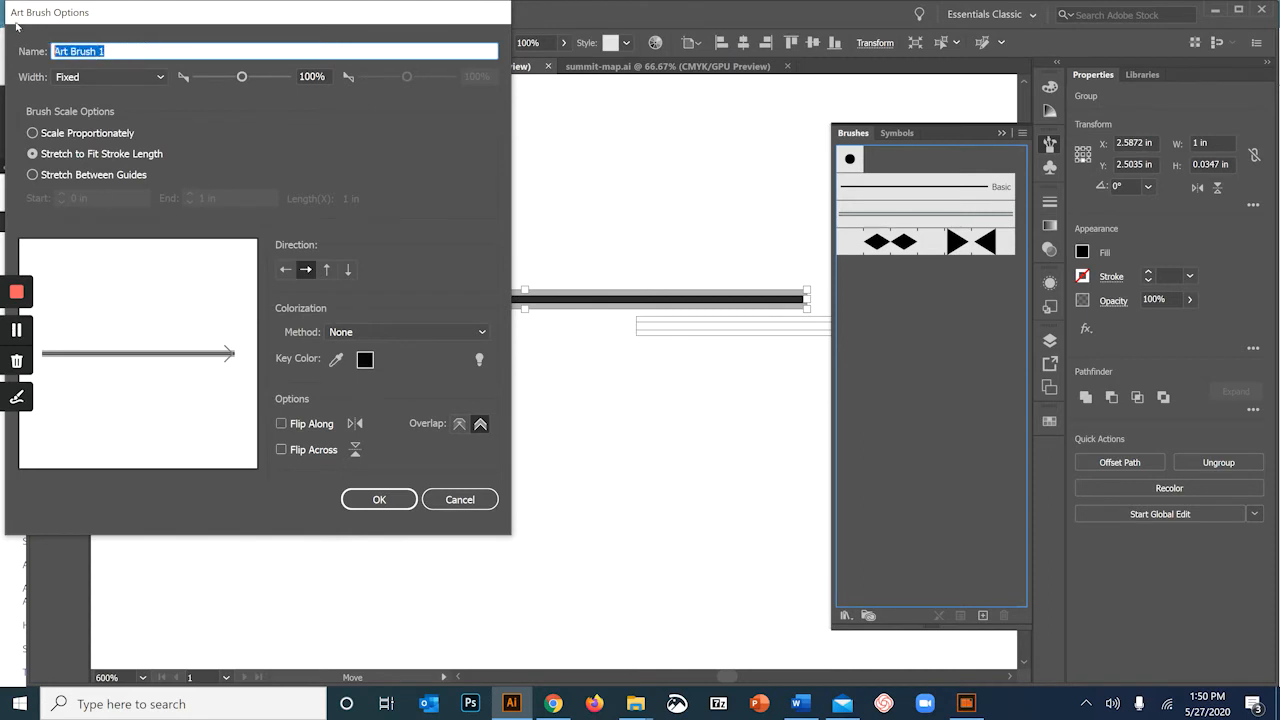
type("ski lift")
left_click(362, 498)
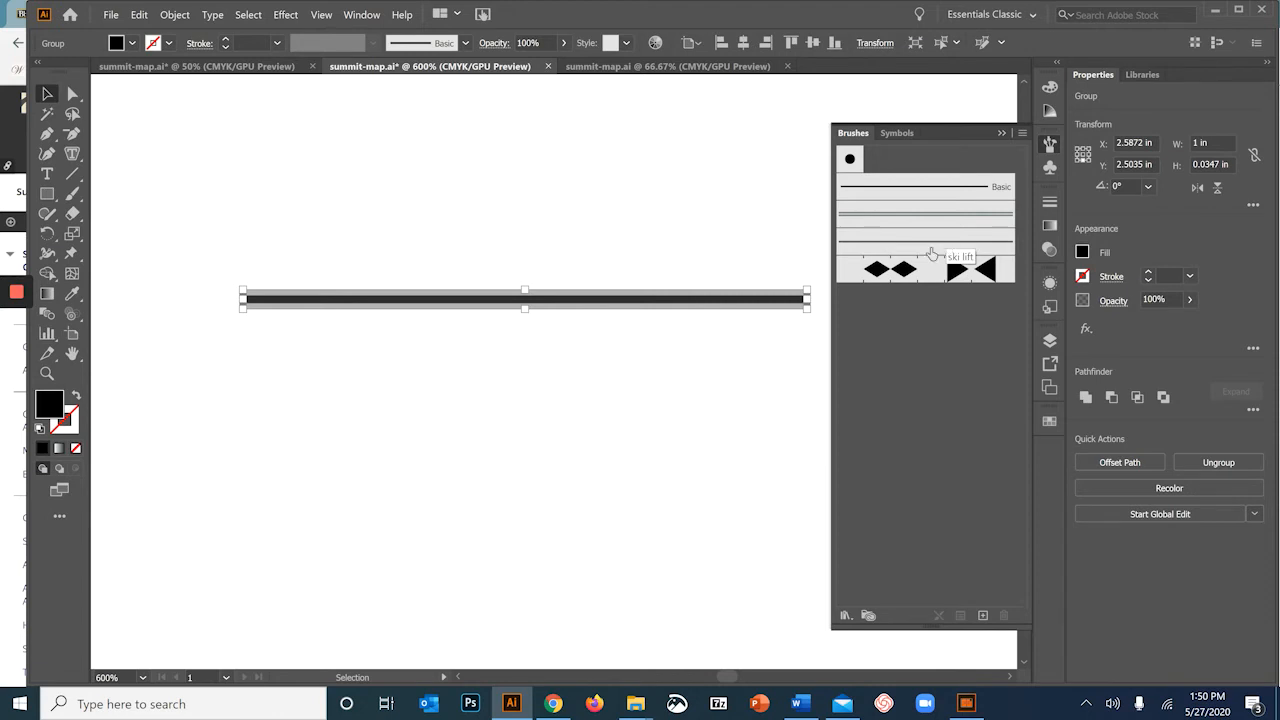
left_click(259, 233)
key("Delete")
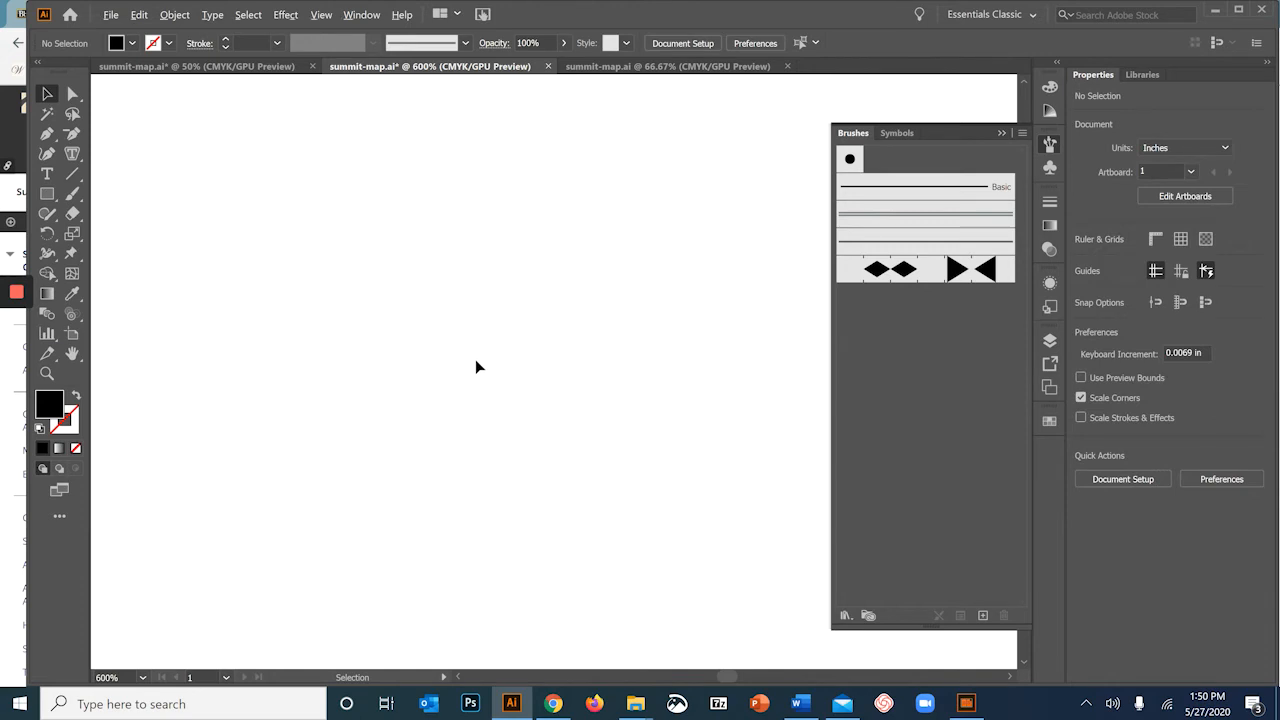
Try drawing a steep diagonal line down the artboard with the Line Segment tool, and undo it.
scroll(475, 359, "down", 13)
scroll(475, 359, "up", 3)
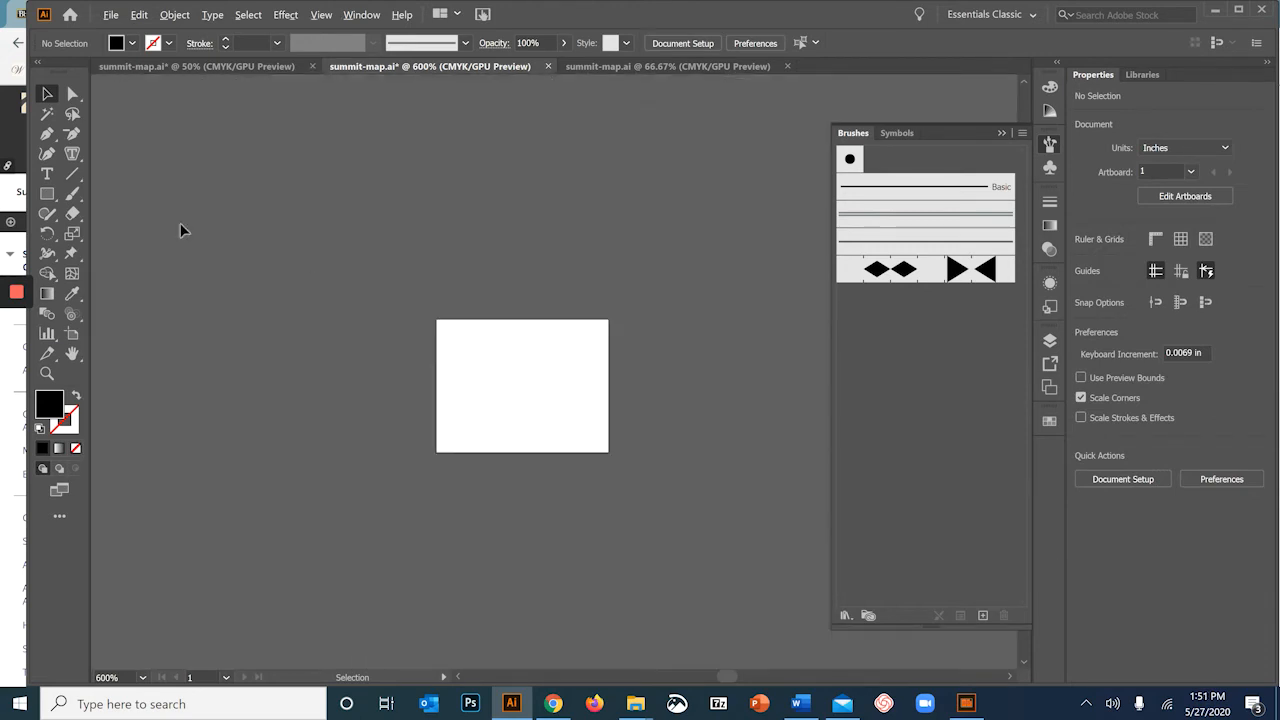
left_click(72, 173)
left_click_drag(487, 320, 572, 543)
scroll(529, 420, "up", 3)
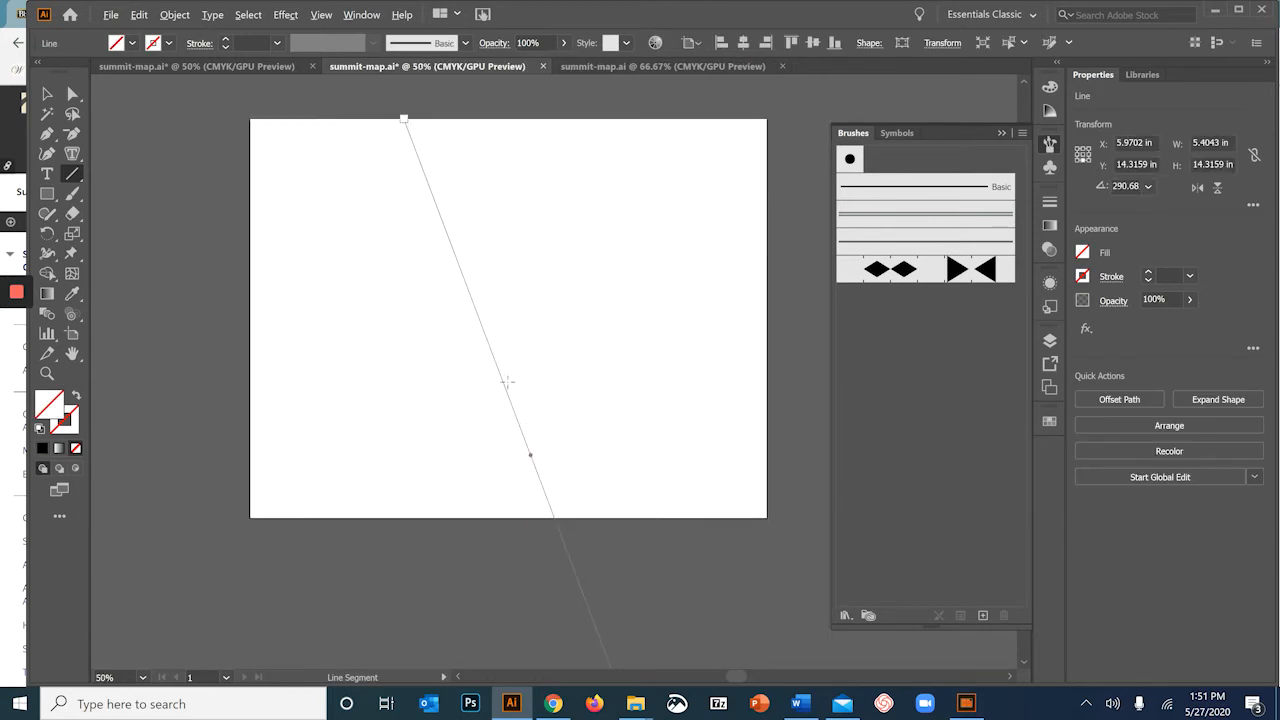
key("ctrl+z")
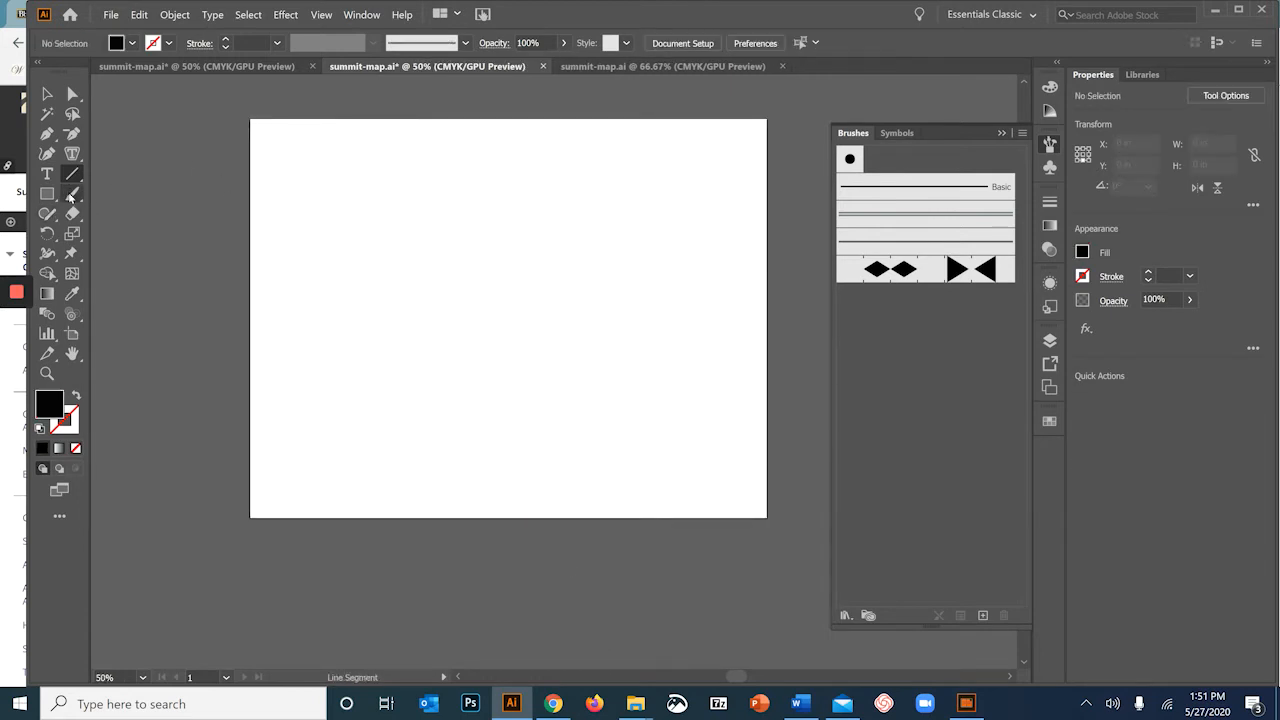
Paint a long winding stroke across the artboard and a shorter curve about 1.86 in wide above it with the ski lift brush.
left_click_drag(70, 197, 107, 195)
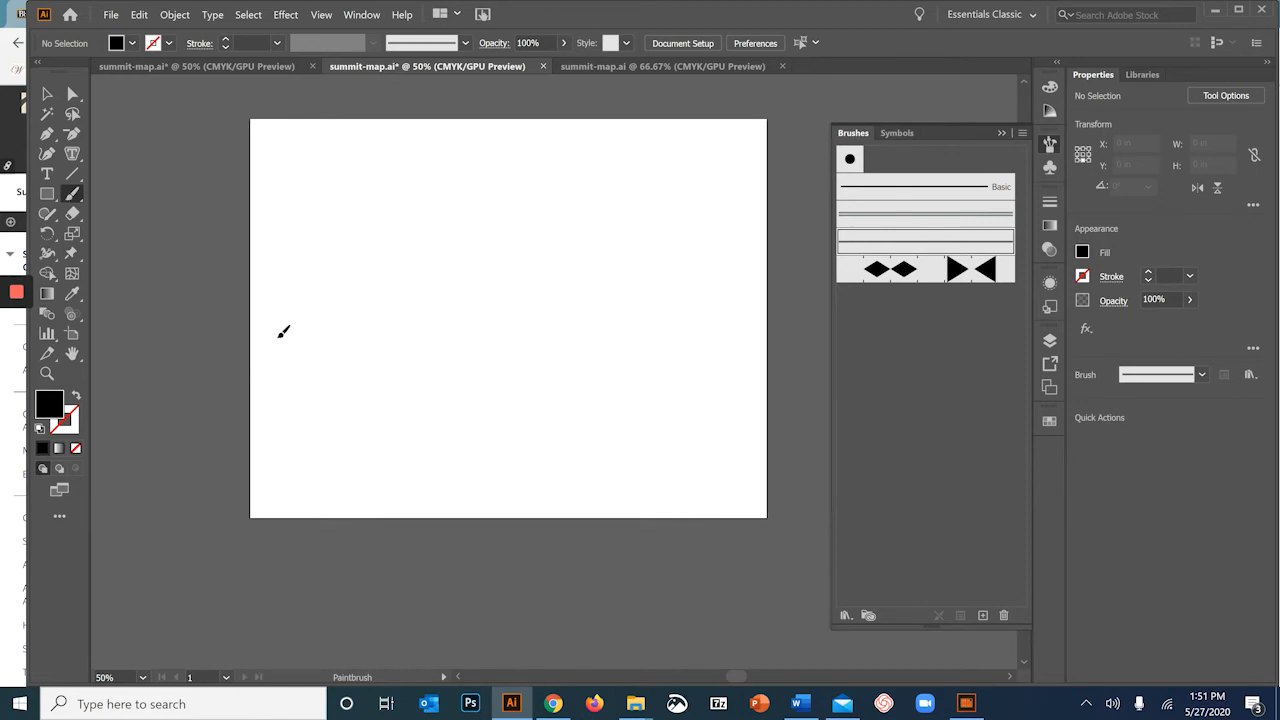
mouse_move(590, 364)
left_mouse_down()
mouse_move(761, 276)
mouse_move(771, 240)
left_mouse_up()
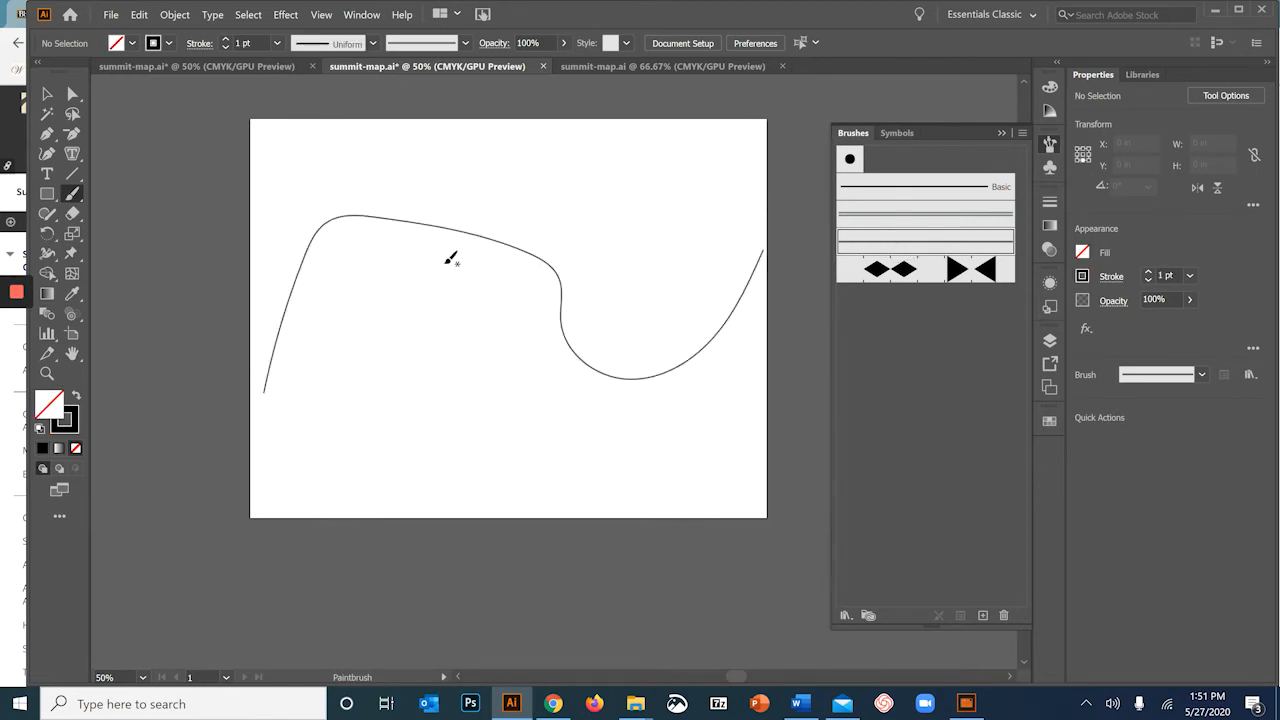
scroll(446, 266, "up", 4)
left_click_drag(532, 148, 478, 362)
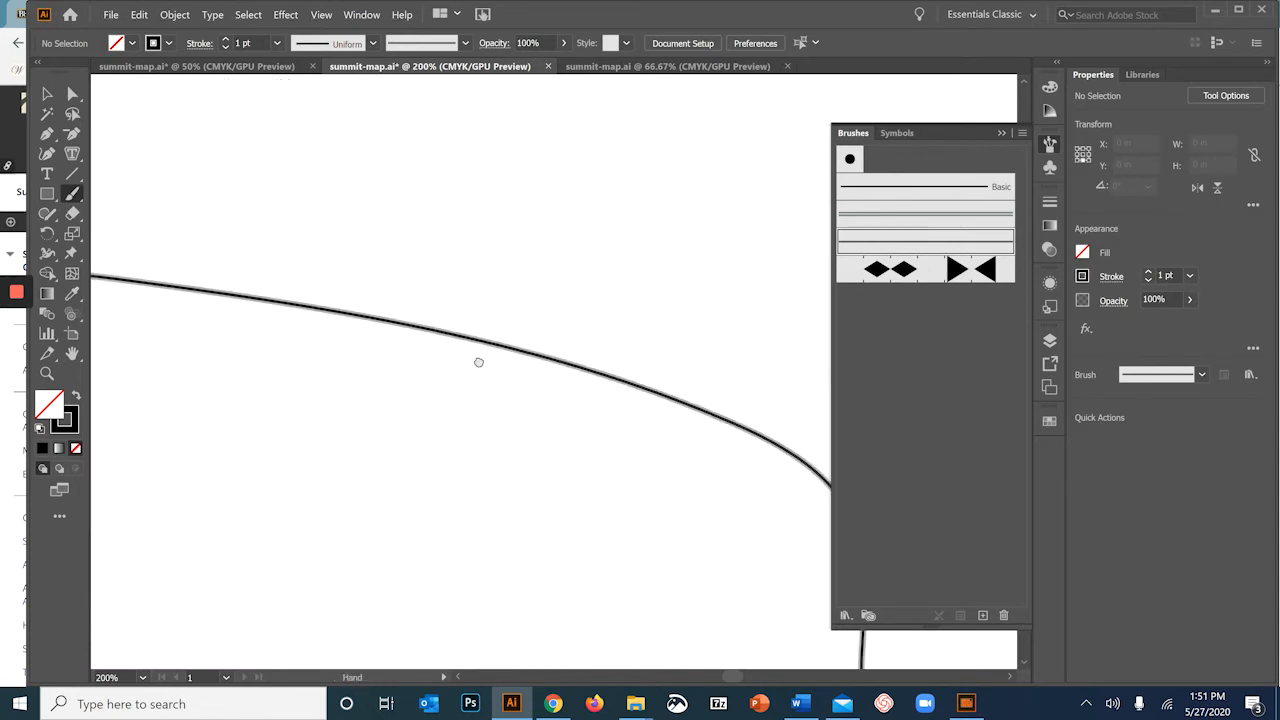
left_click(903, 186)
left_click_drag(626, 309, 628, 305)
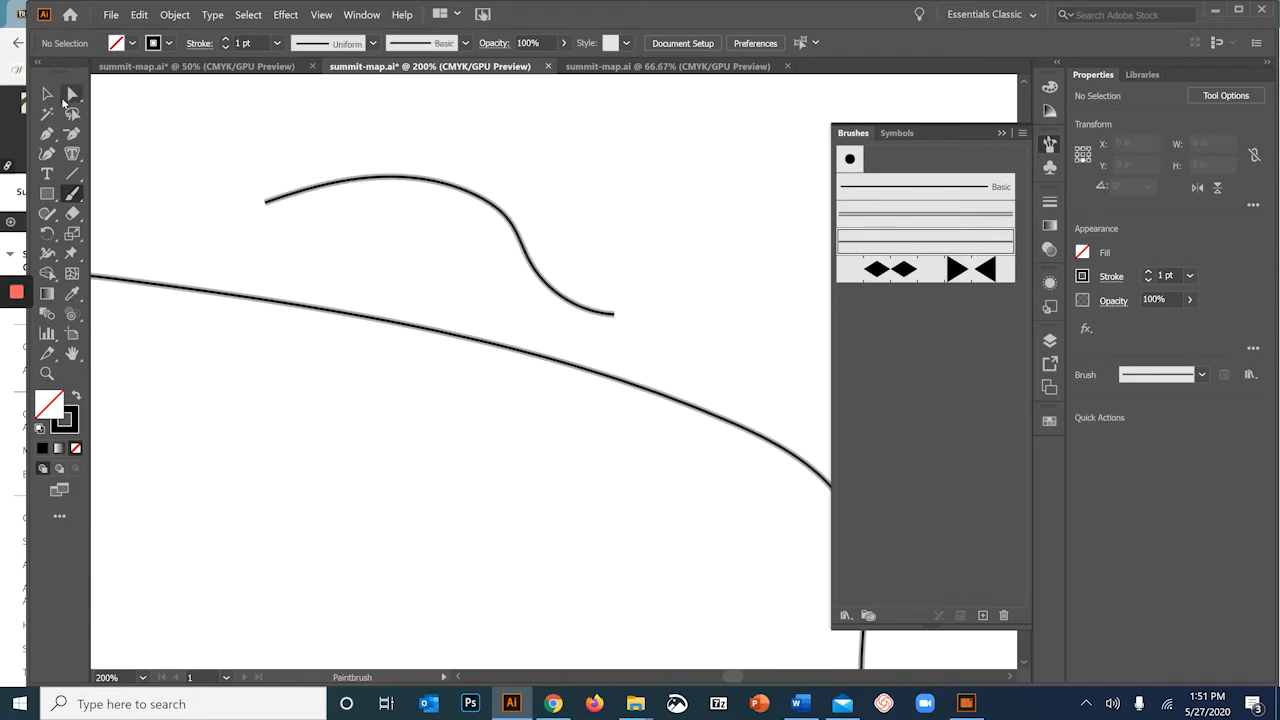
Try the Basic brush on the shorter curve, and replace it with the wide light-grey art brush with dark edges.
left_click(47, 93)
left_click(476, 192)
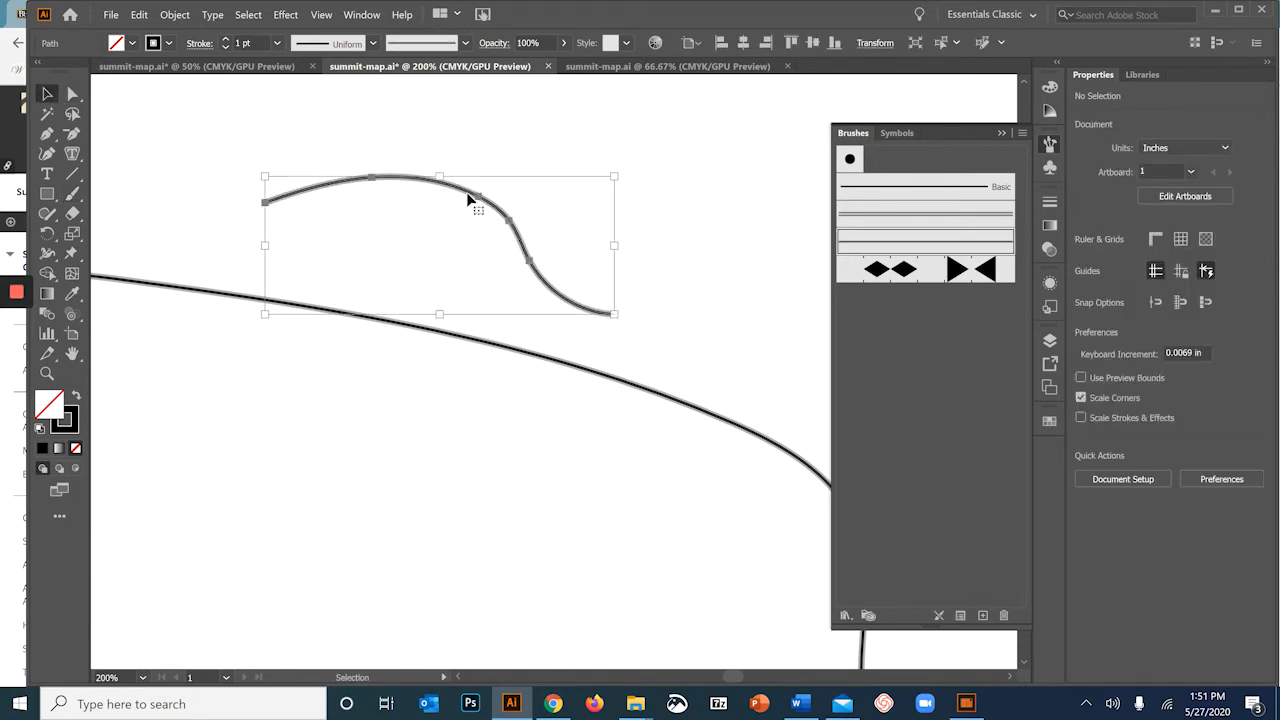
left_click(873, 197)
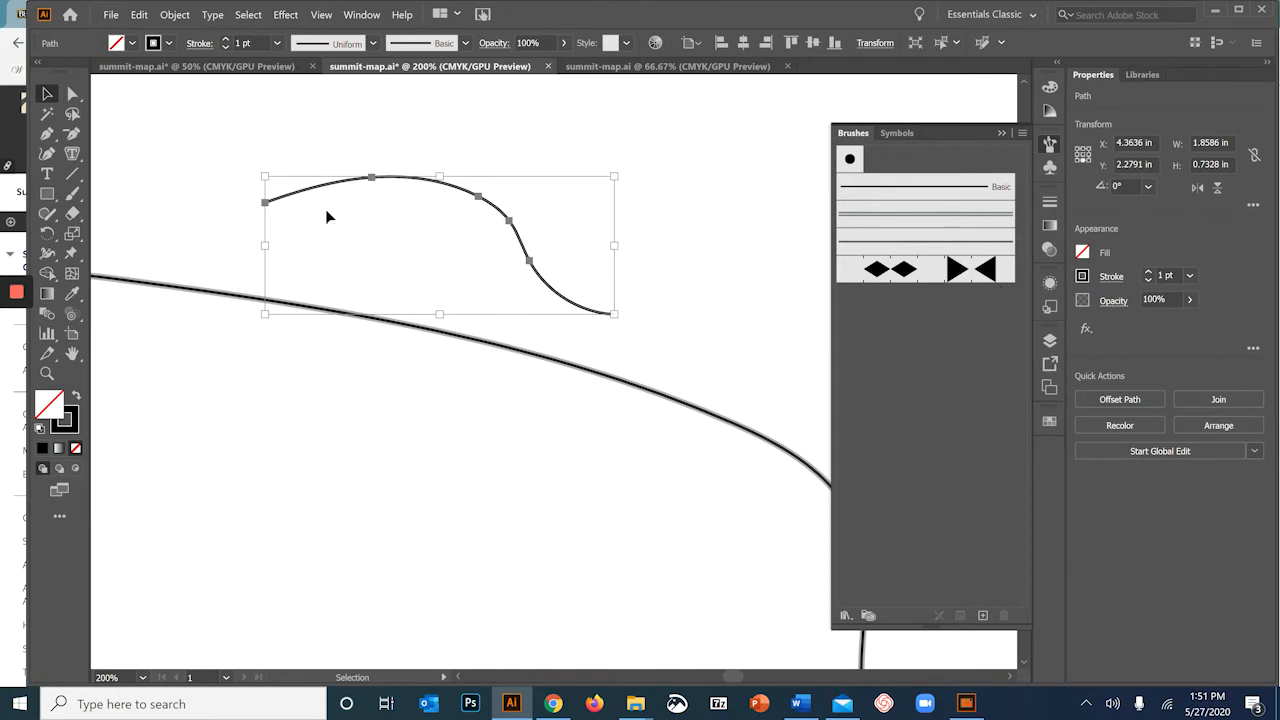
double_click(925, 222)
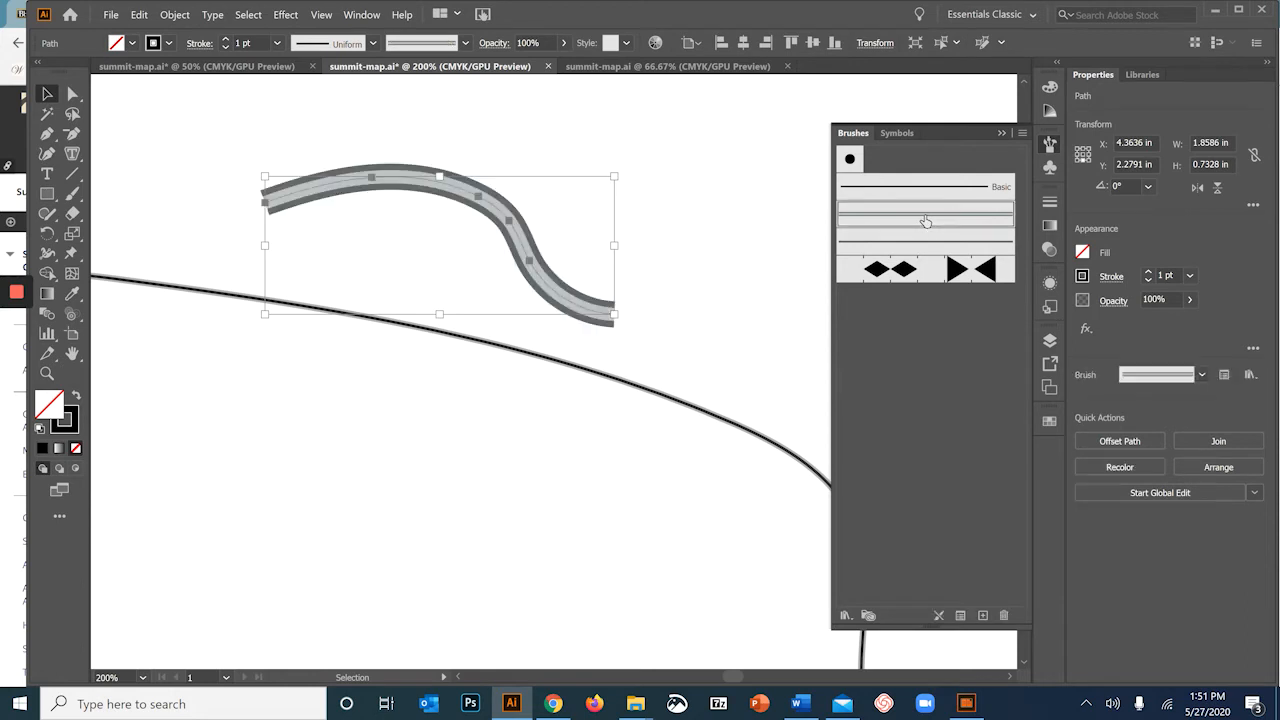
left_click(480, 500)
Paint two roughly horizontal curves below the long stroke and one vertical curve across it with the wide grey brush.
left_click(72, 194)
left_click_drag(630, 537, 657, 546)
left_click_drag(674, 185, 700, 463)
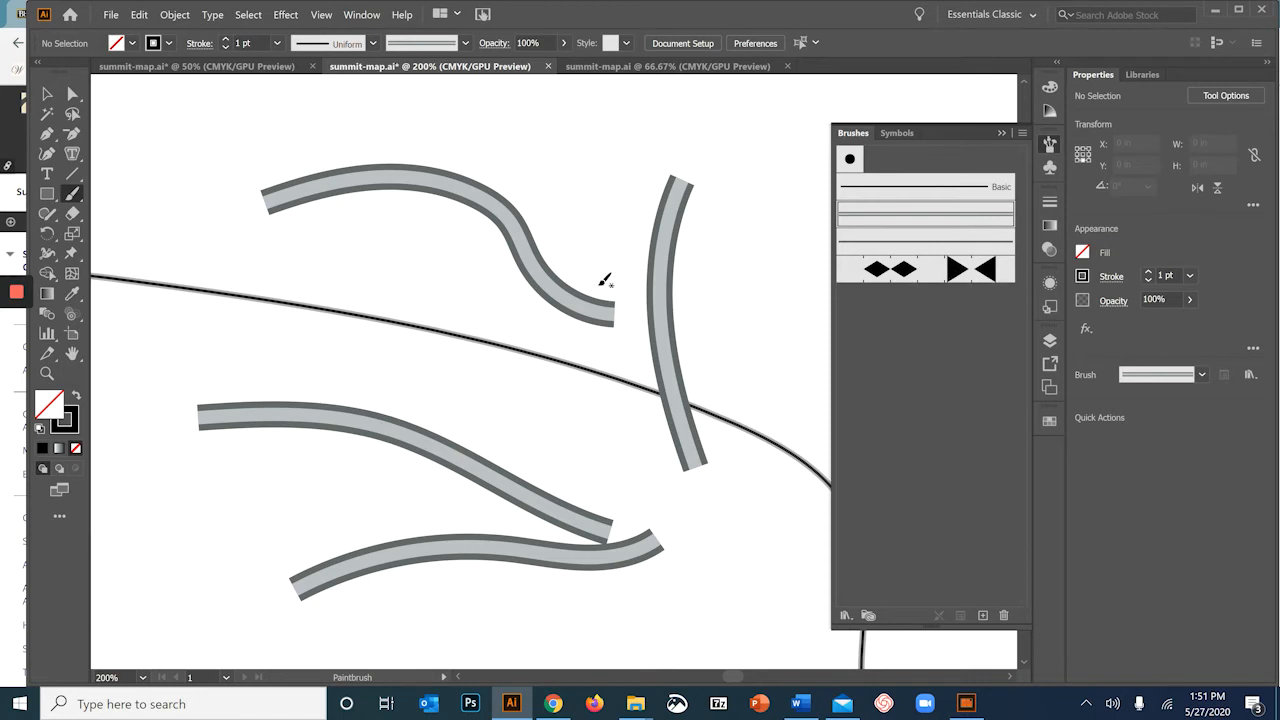
Apply the black diamond-and-triangle pattern brush to the upper curve and the vertical curve.
left_click(47, 93)
left_click(351, 180)
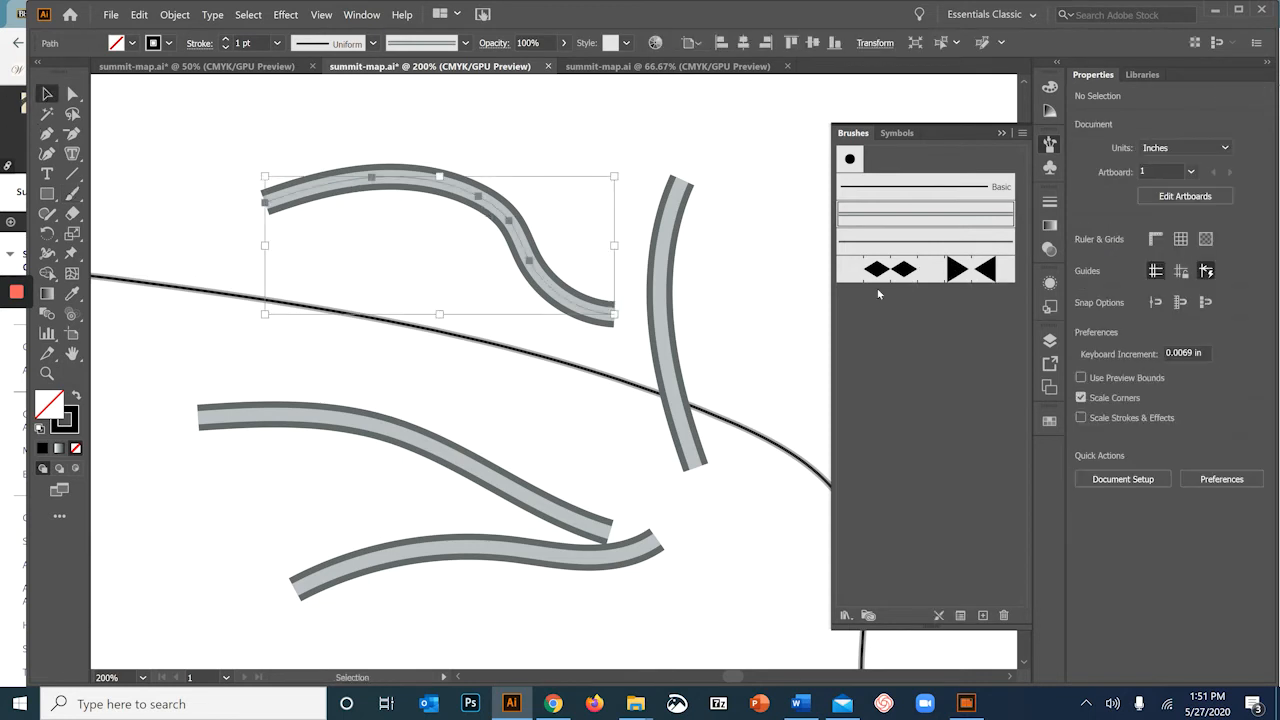
left_click(955, 272)
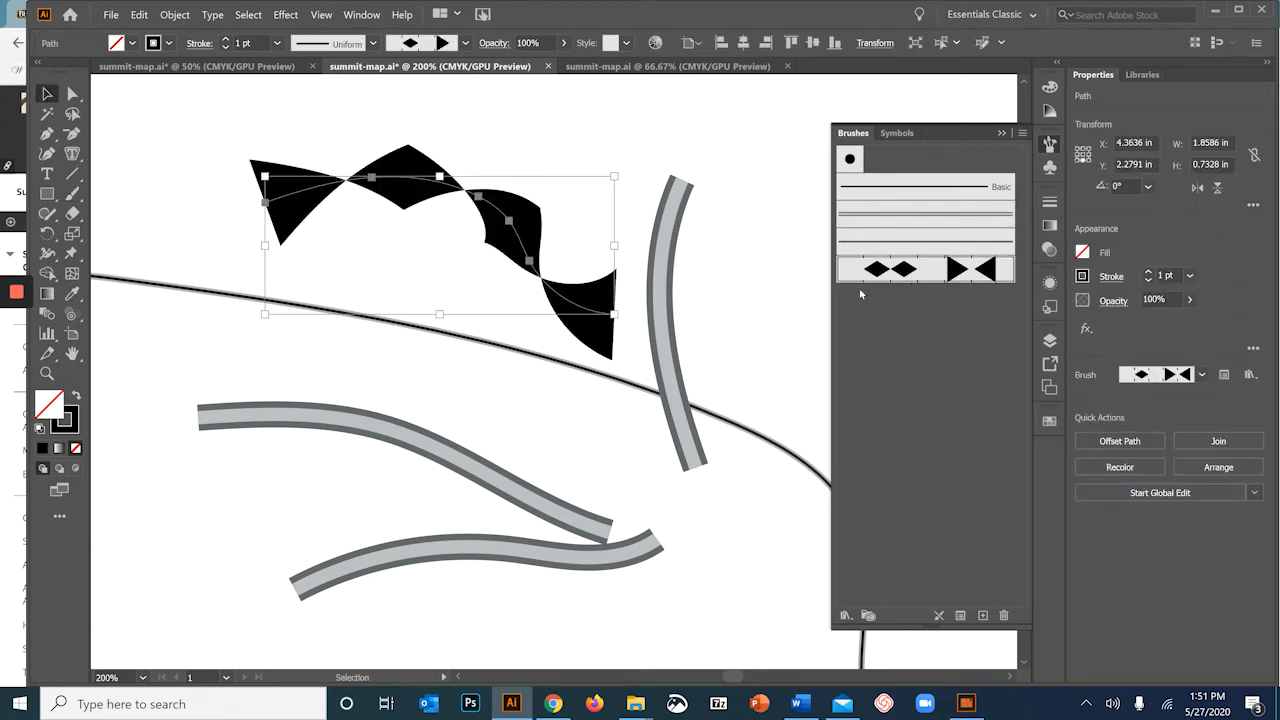
left_click(655, 350)
left_click(887, 279)
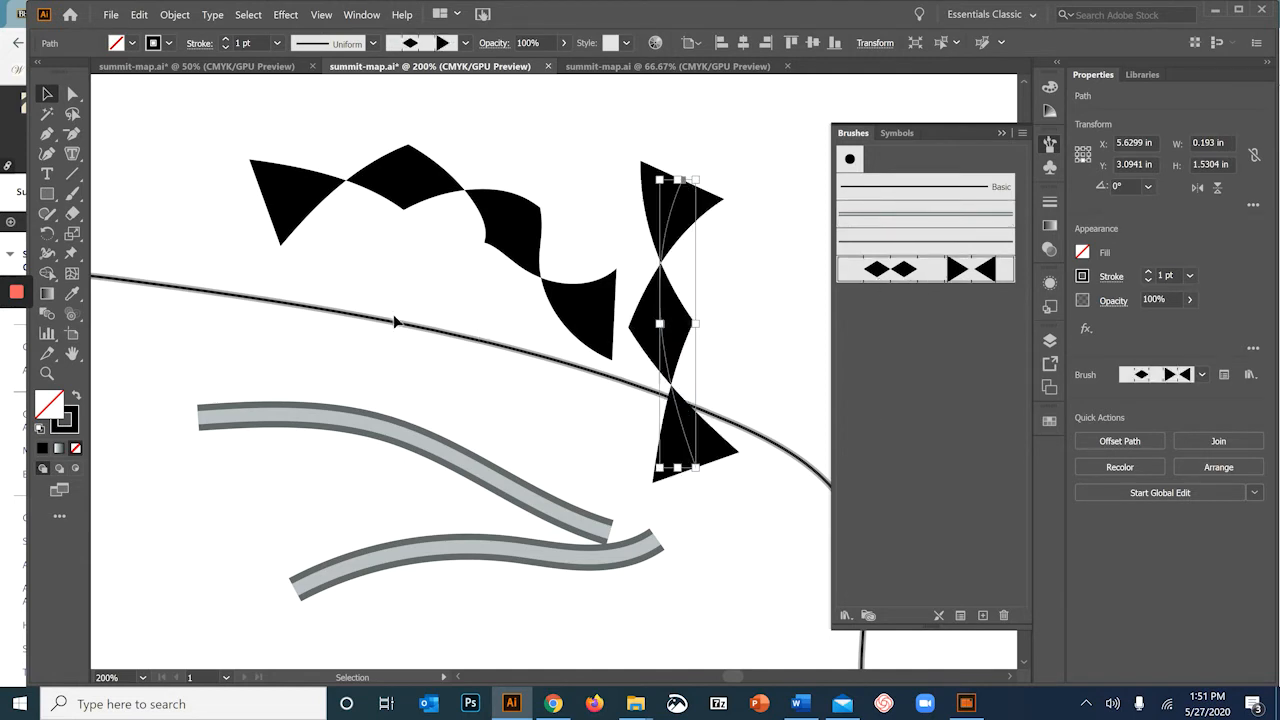
Examine the ski lift stroke up close, and delete all the painted paths from the artboard.
scroll(470, 395, "down", 2)
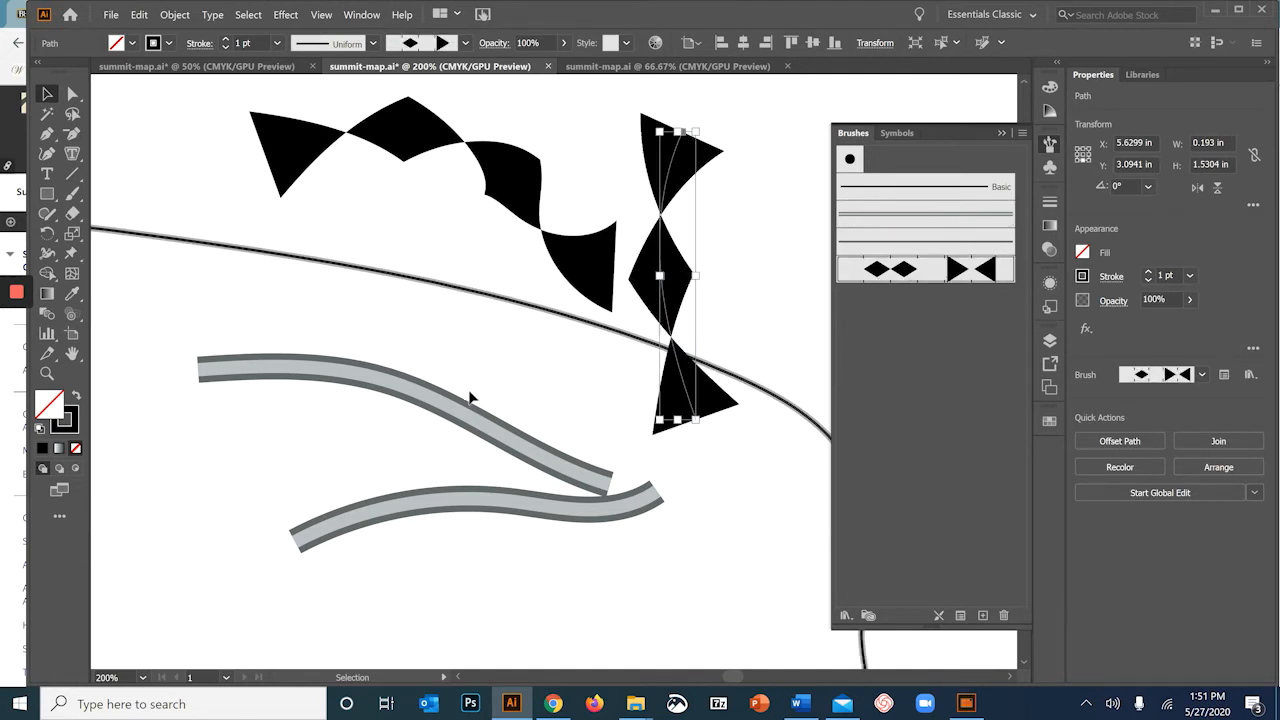
scroll(470, 396, "down", 3)
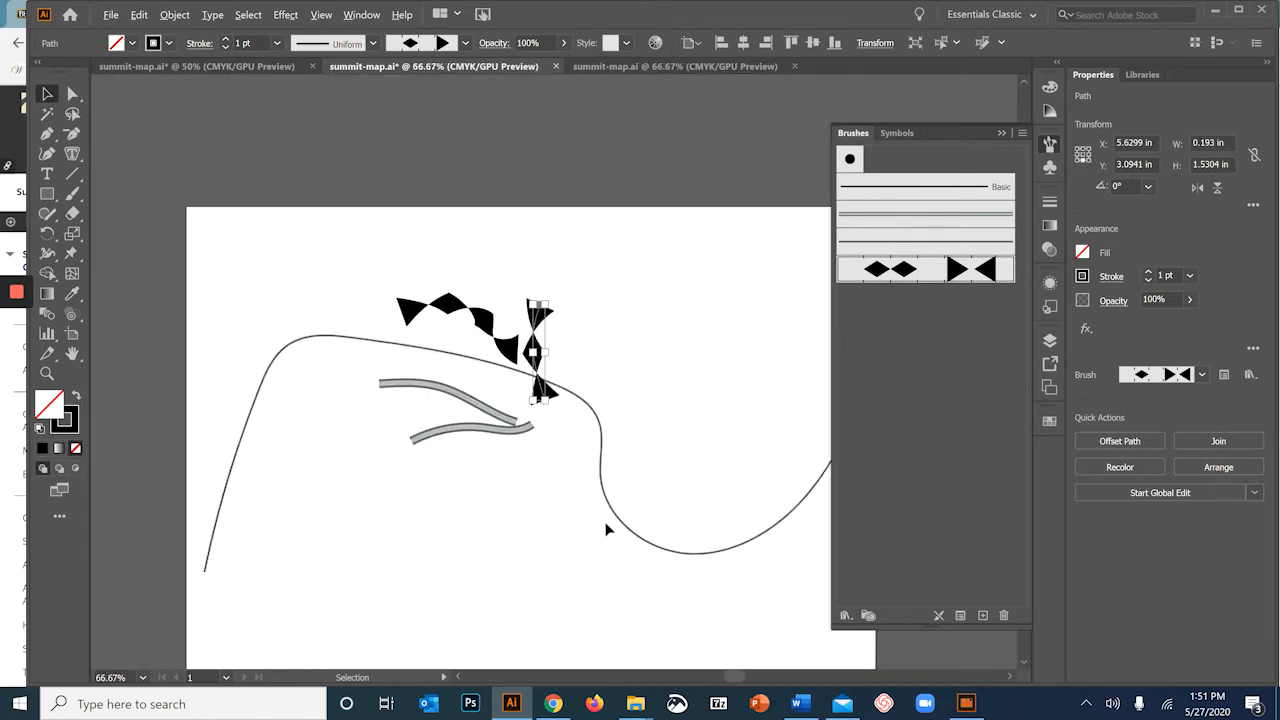
scroll(607, 527, "up", 3)
scroll(590, 412, "up", 3)
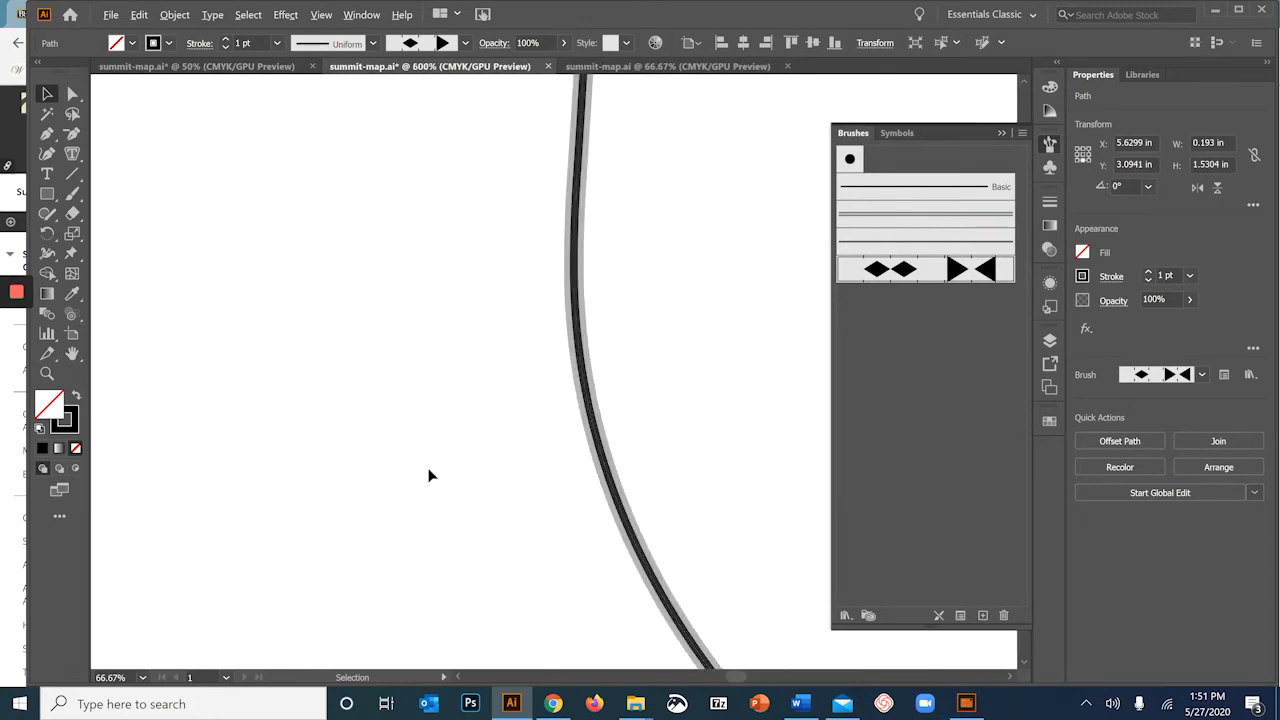
scroll(429, 471, "down", 2)
scroll(429, 476, "down", 1)
scroll(429, 476, "up", 3)
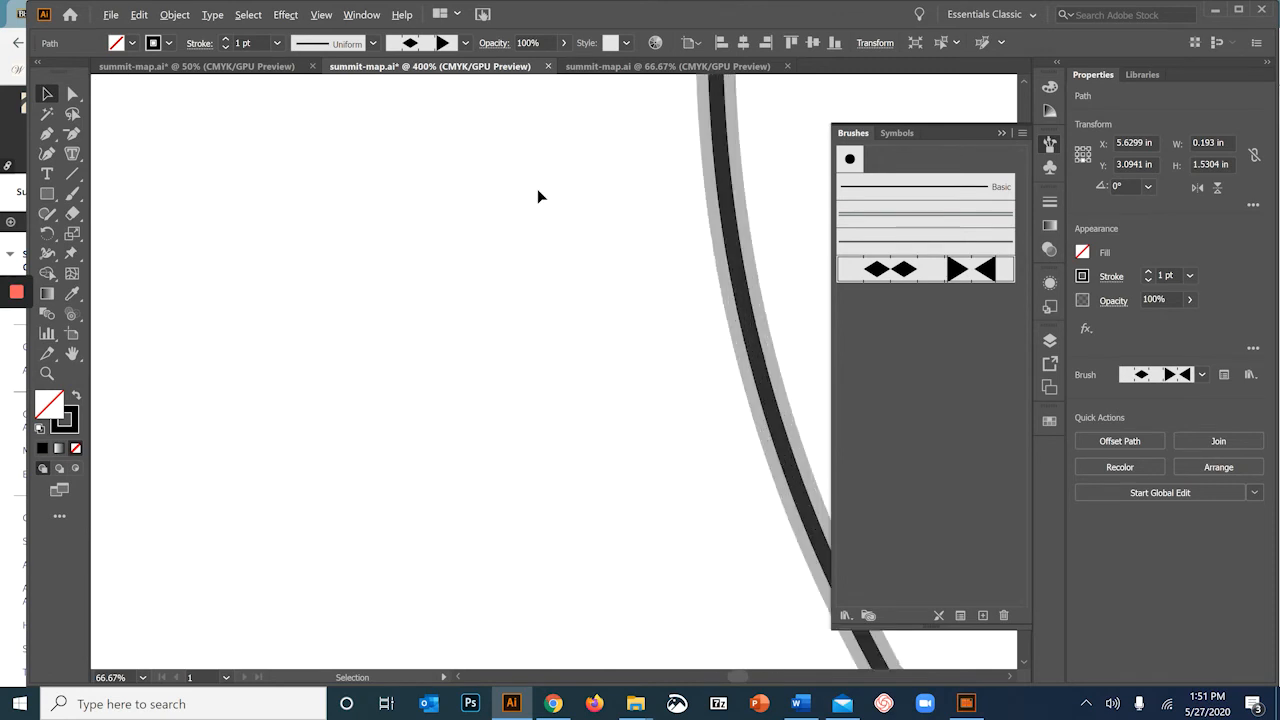
scroll(572, 432, "down", 4)
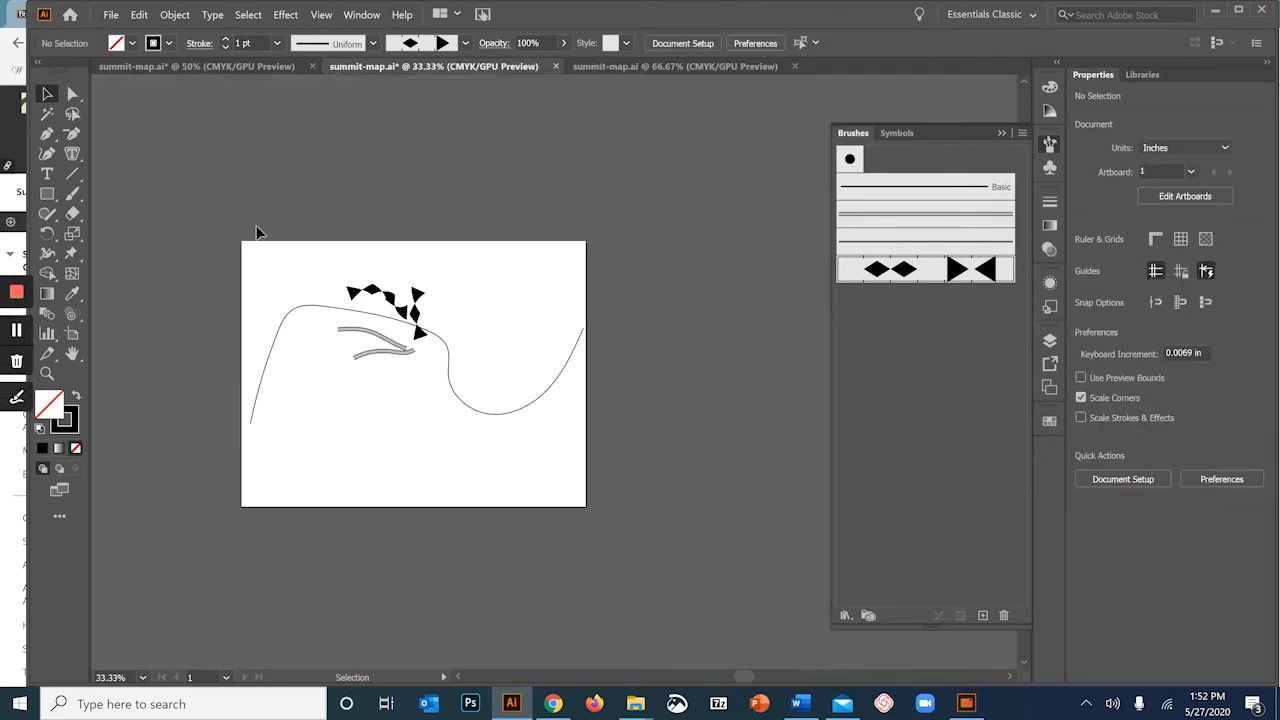
key("ctrl+a")
key("Delete")
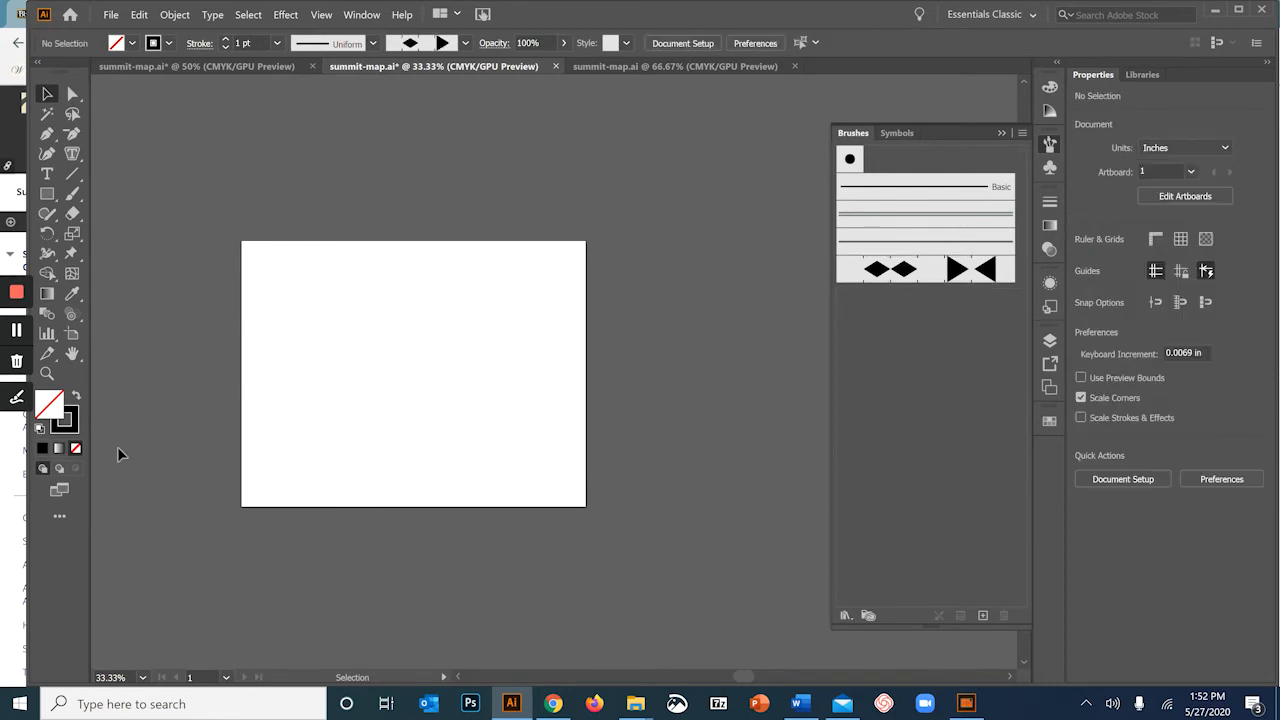
Draw a five-pointed star about 3.16 in wide and 3.05 in high, and give it a black fill with no stroke.
scroll(372, 330, "up", 1)
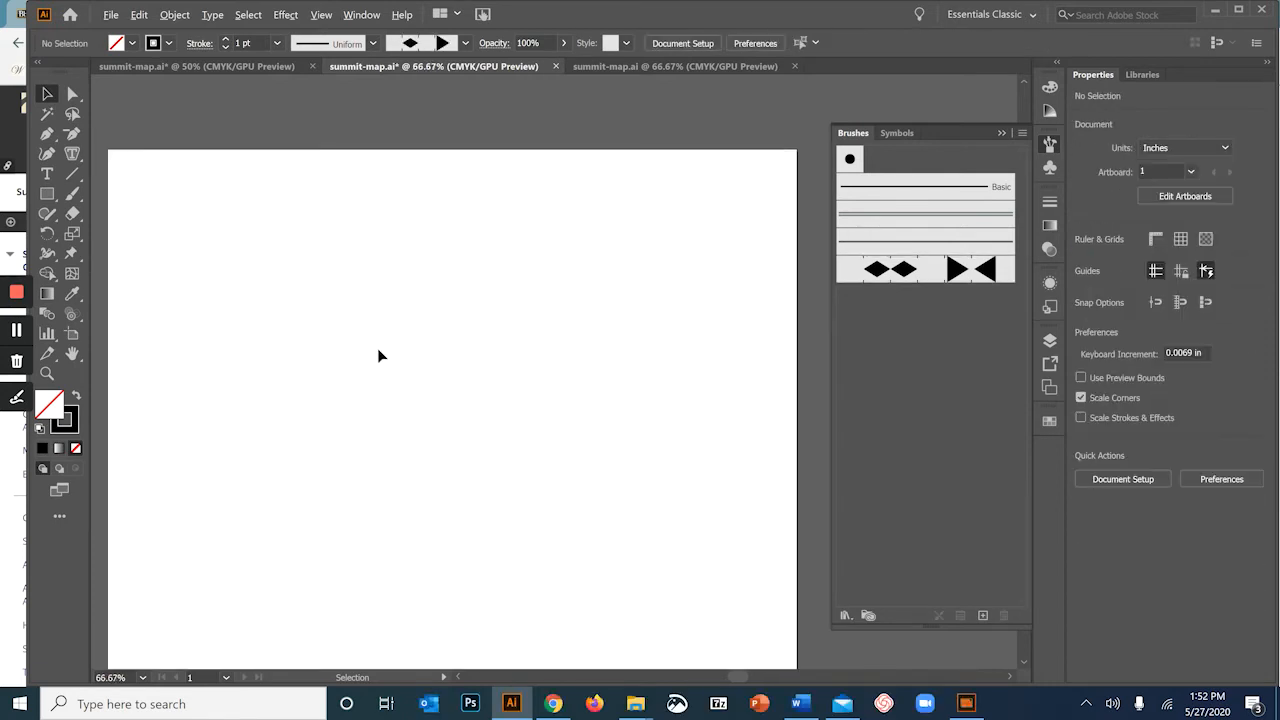
left_click(47, 193)
left_click(107, 274)
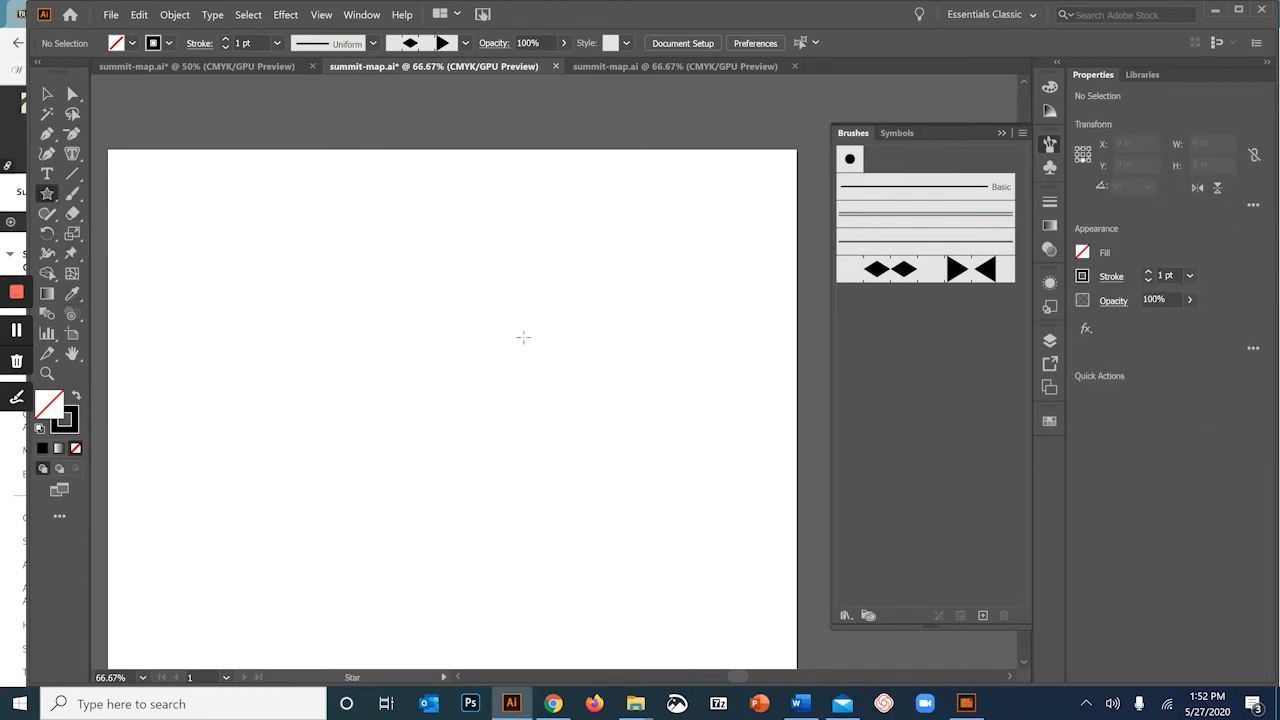
left_click_drag(485, 332, 563, 413)
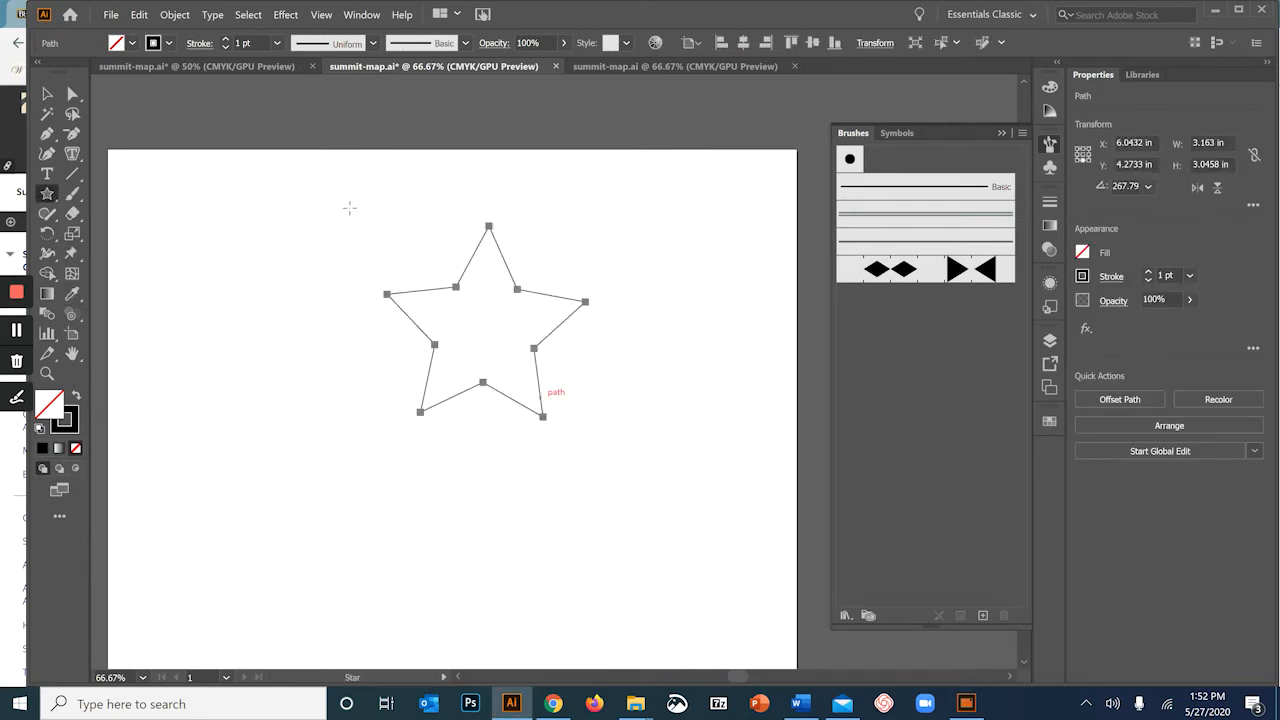
left_click(74, 396)
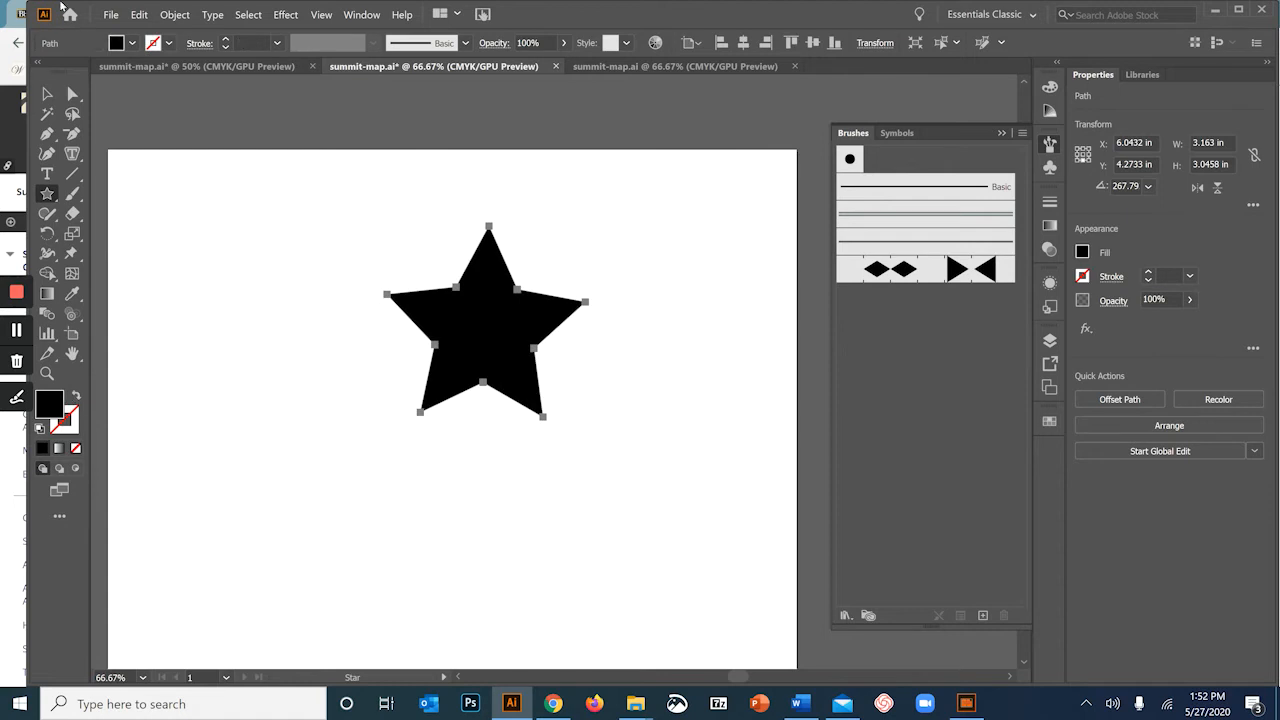
Expand the black star and deselect it.
left_click(172, 15)
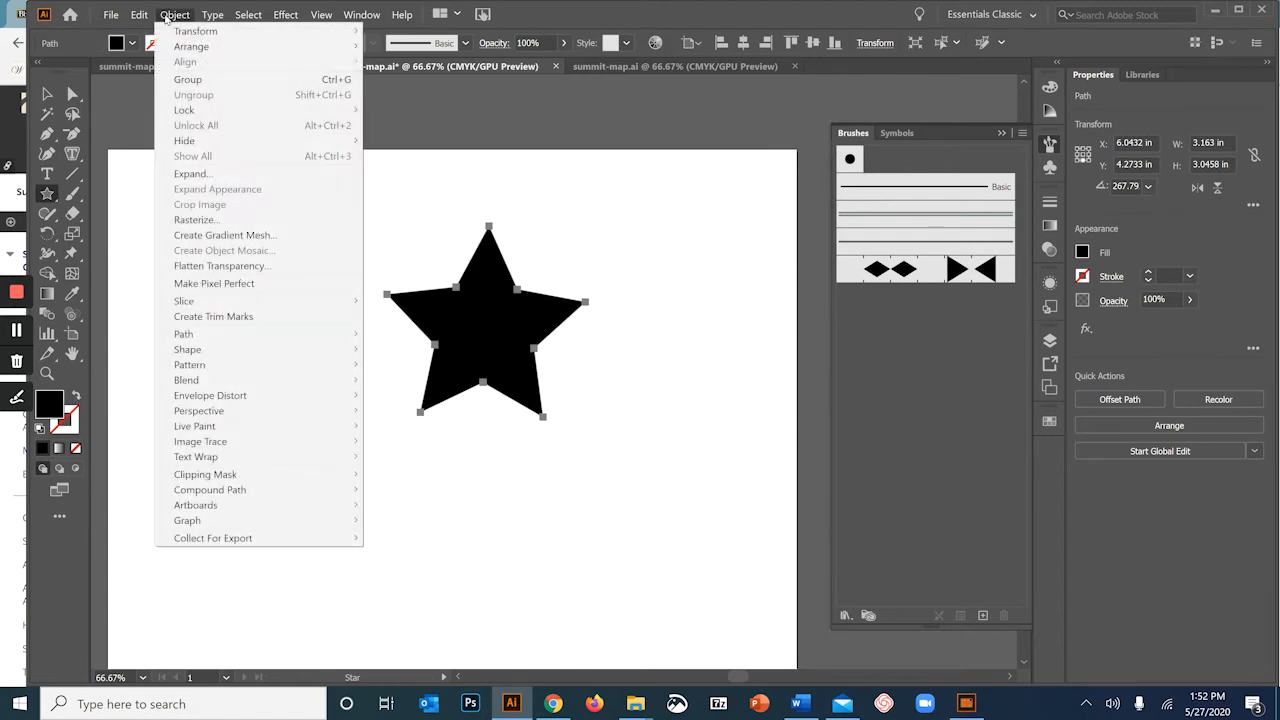
left_click(209, 176)
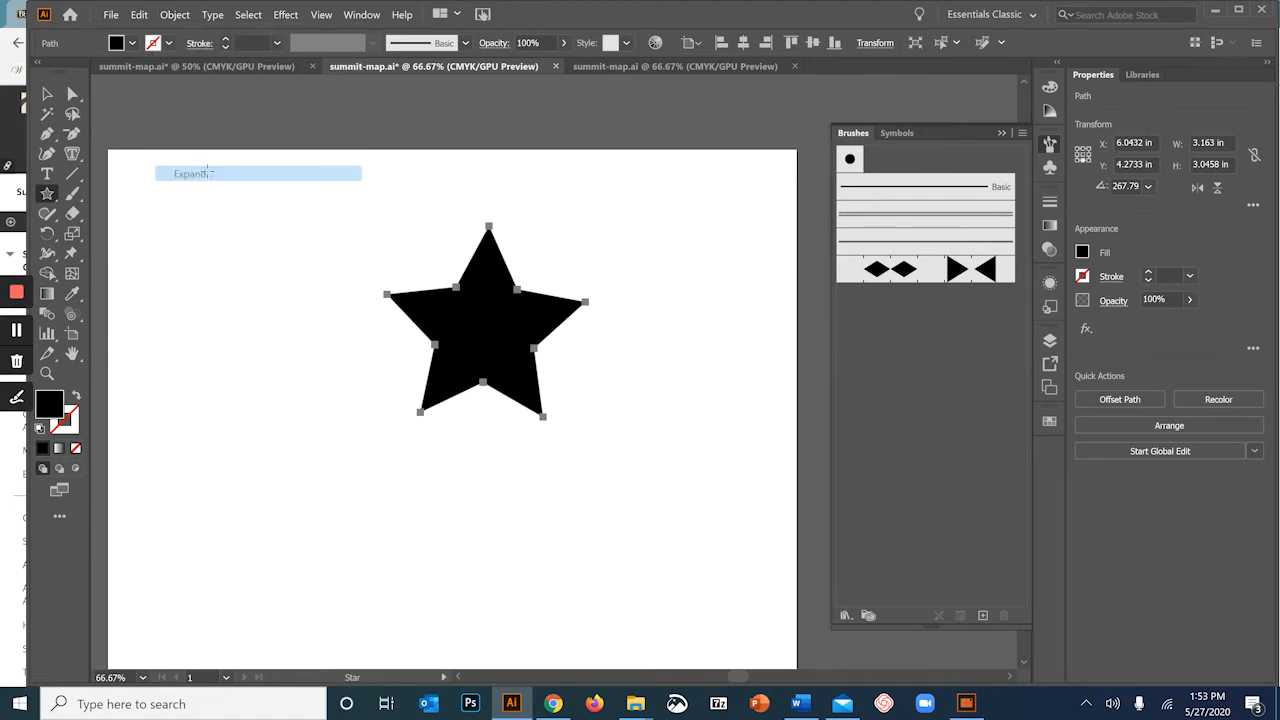
left_click(47, 94)
left_click(511, 165)
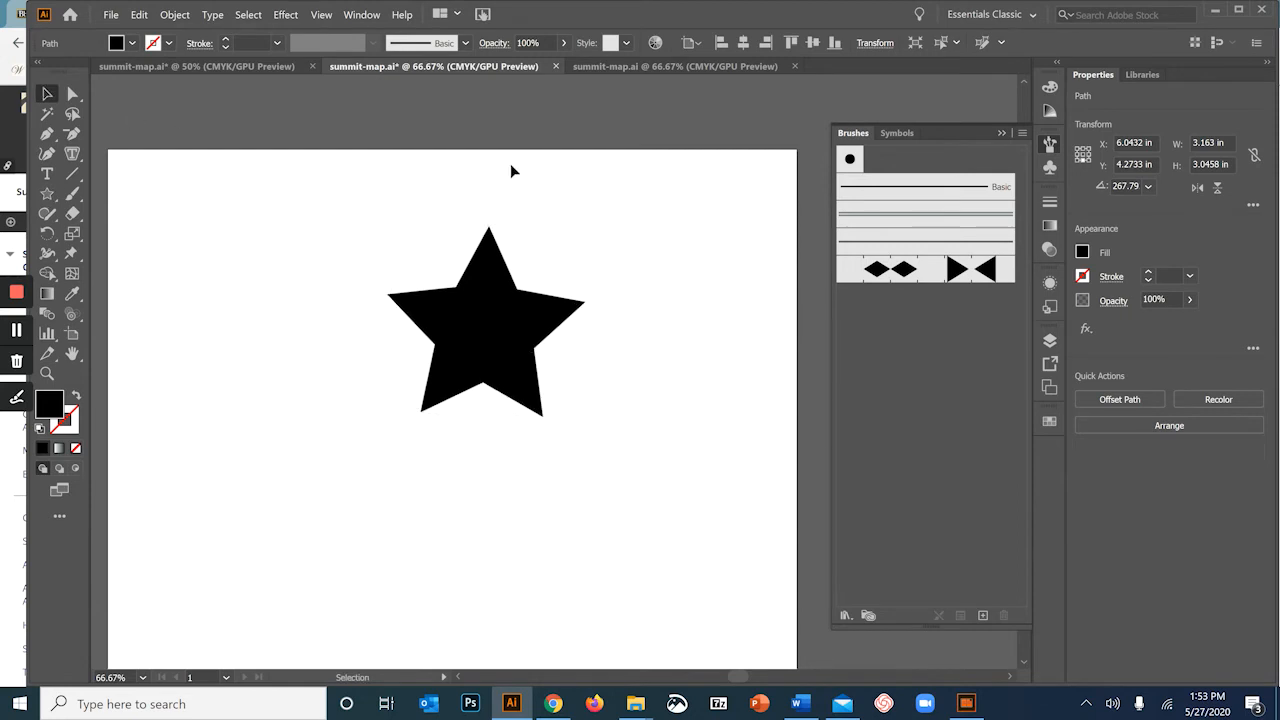
Start a new scatter brush from the star artwork and name it "star".
left_click(505, 306)
mouse_move(486, 300)
left_mouse_down()
mouse_move(943, 446)
mouse_move(942, 406)
left_mouse_up()
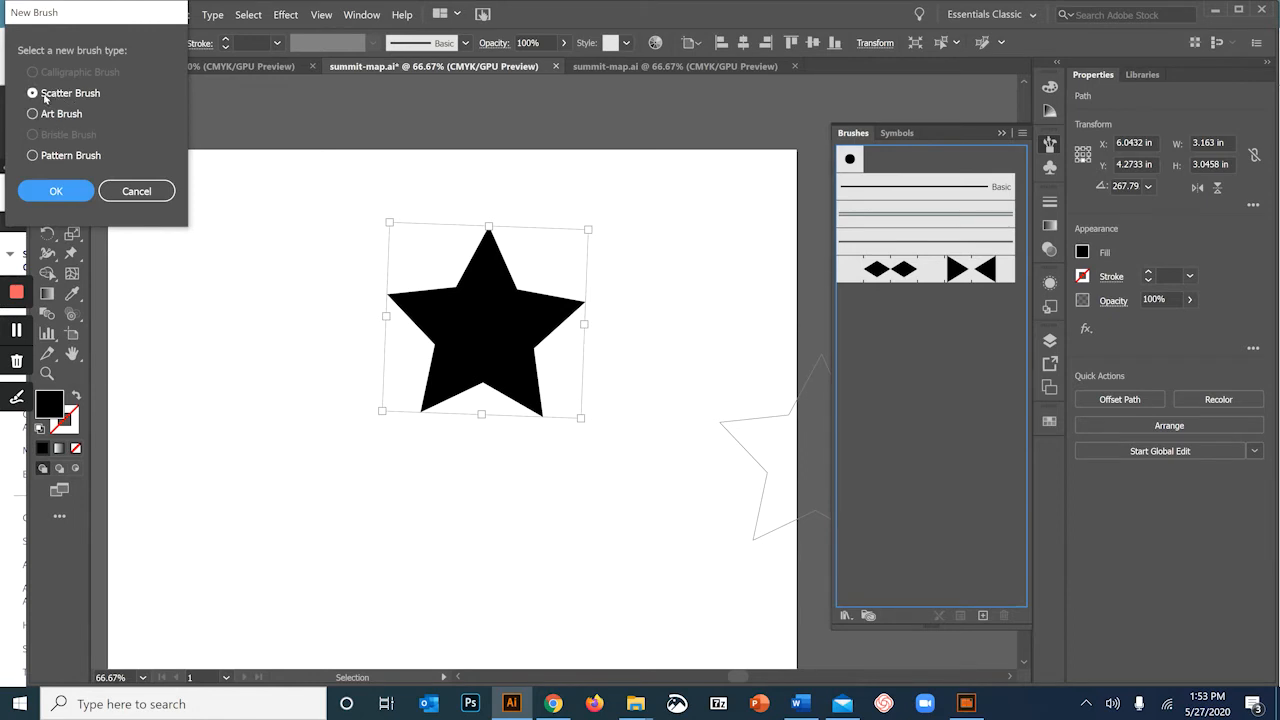
left_click(58, 191)
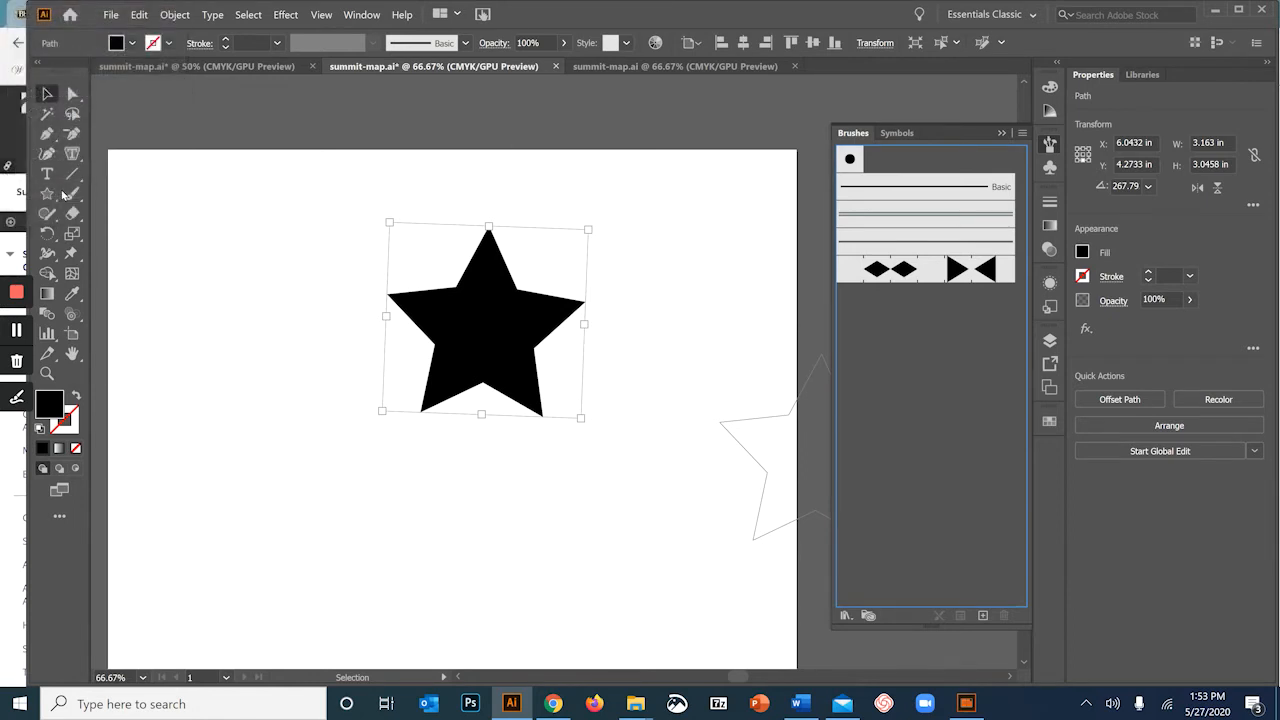
type("star")
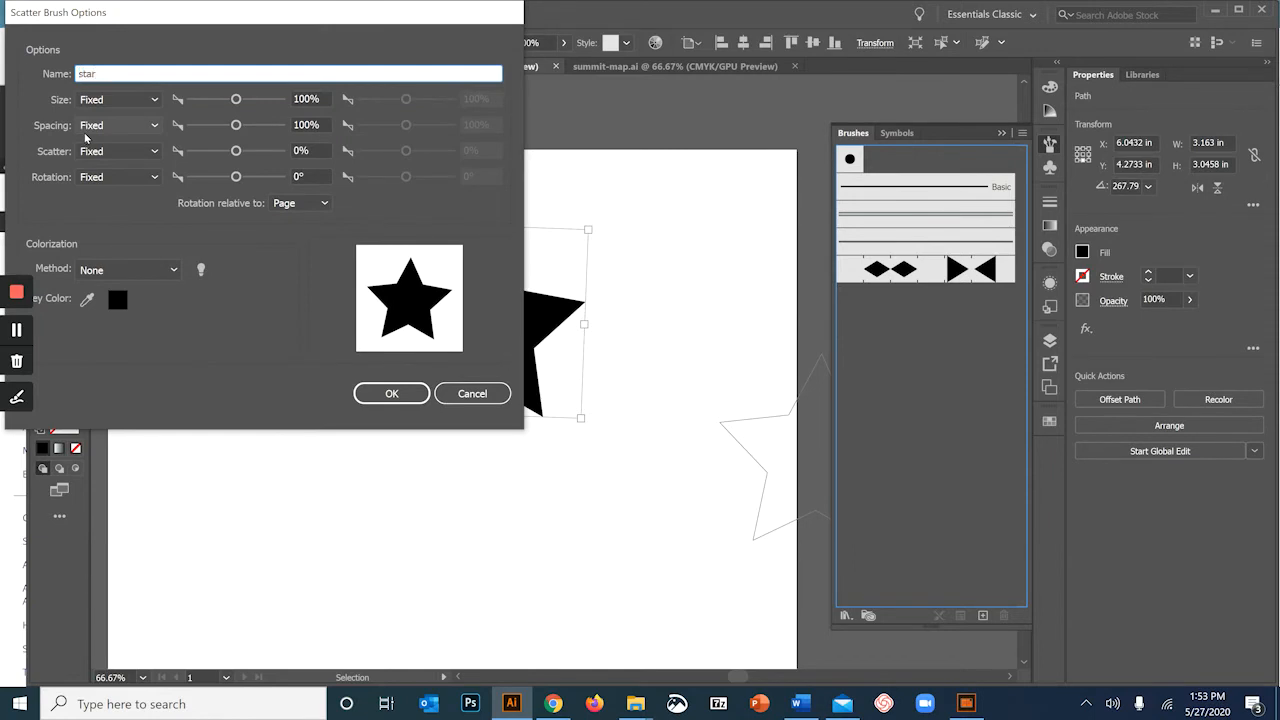
Set the star brush's size to Random from 27% to 590% and its spacing to Random from 71% to 633%.
left_click(133, 101)
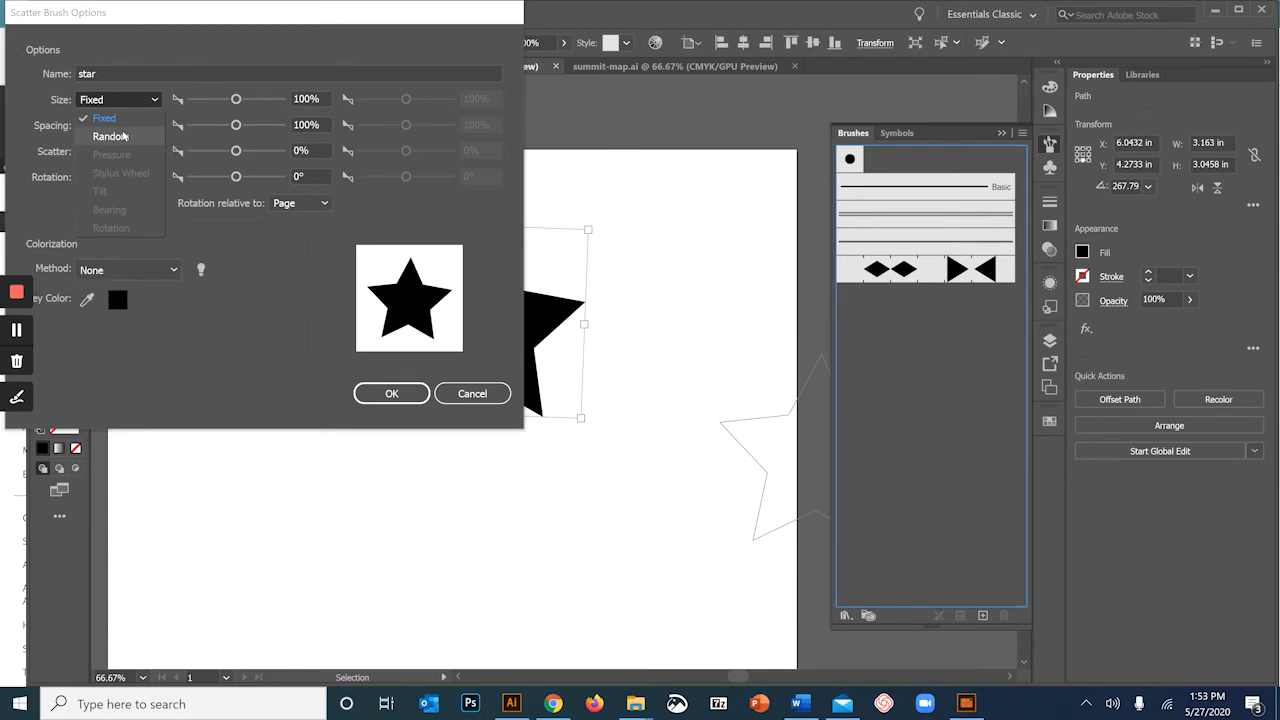
left_click(124, 136)
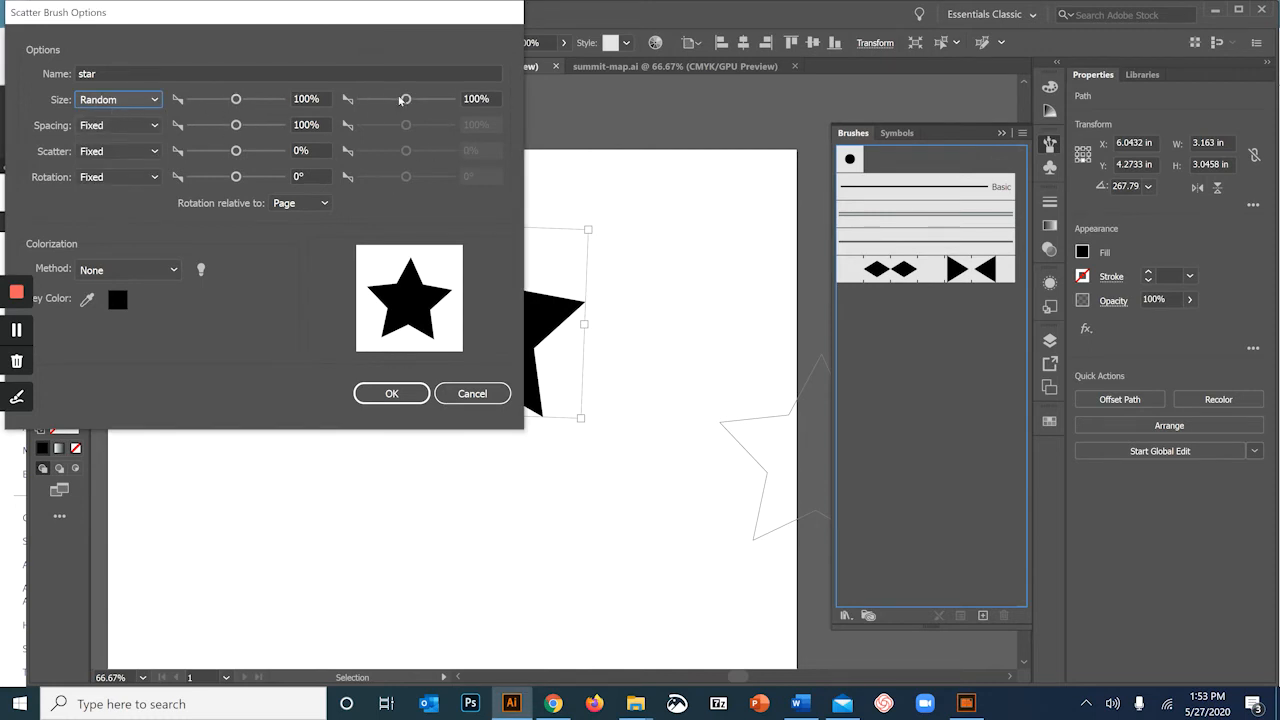
left_click_drag(236, 99, 199, 99)
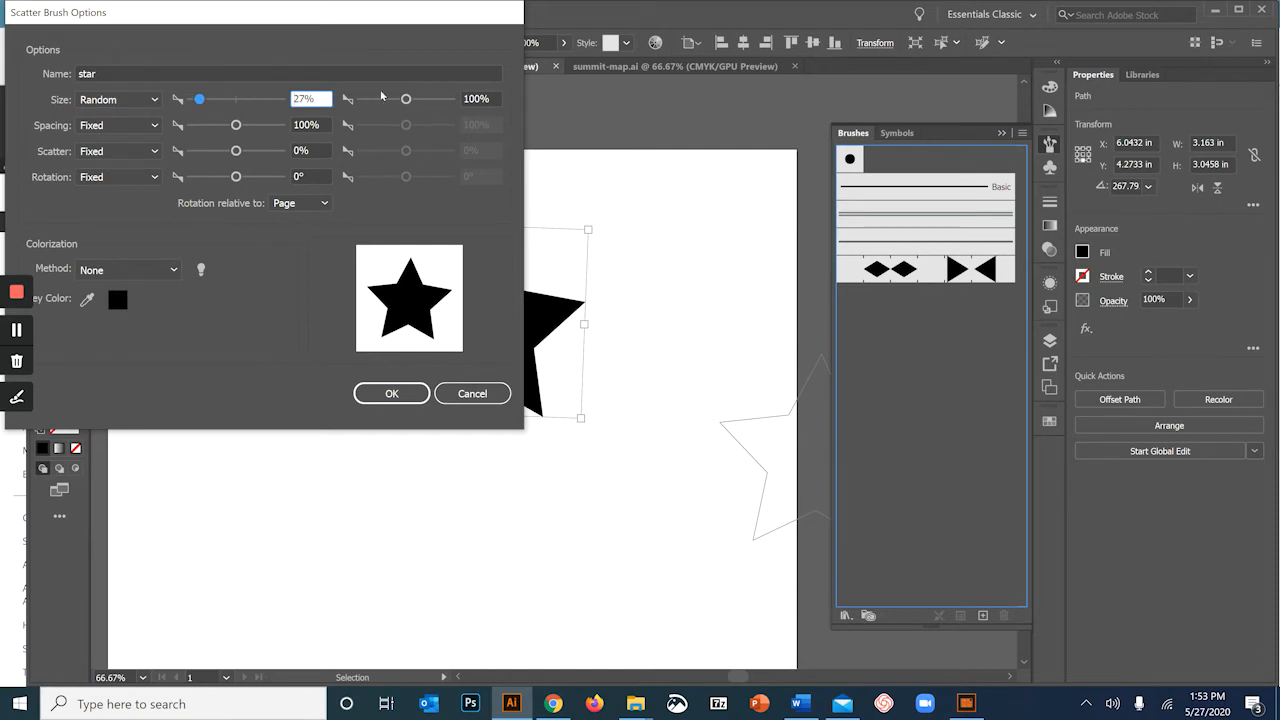
left_click_drag(405, 99, 431, 100)
left_click(101, 126)
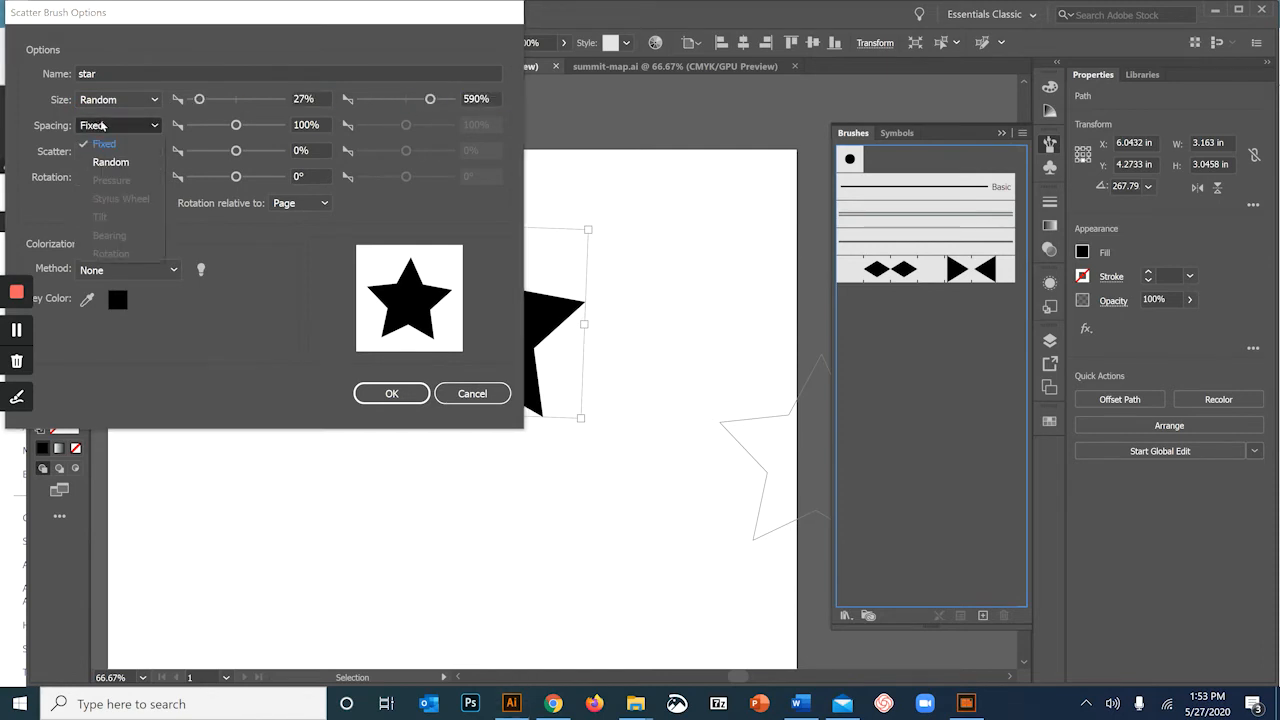
left_click(108, 162)
left_click_drag(231, 126, 221, 125)
left_click_drag(405, 125, 432, 125)
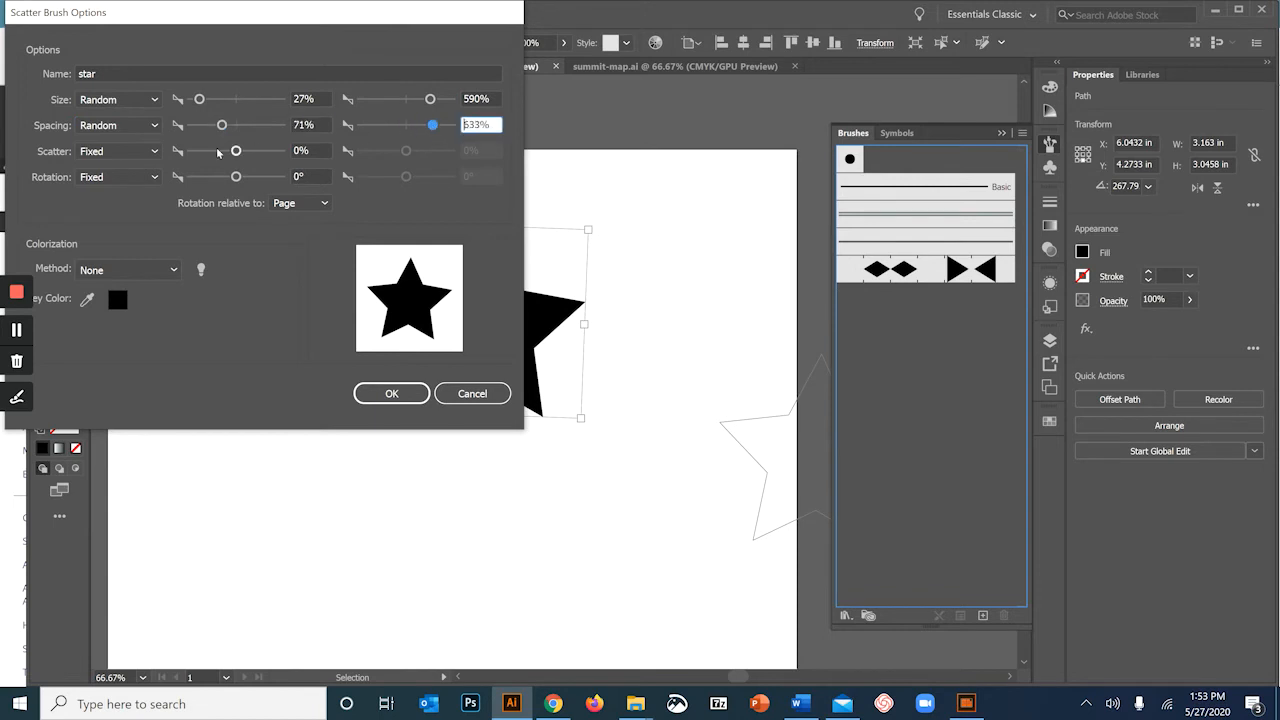
Set the star brush's scatter to Random with values of 867% and 430%.
left_click(118, 151)
left_click(108, 187)
left_click_drag(237, 150, 275, 150)
left_click(405, 151)
left_click_drag(405, 152, 424, 151)
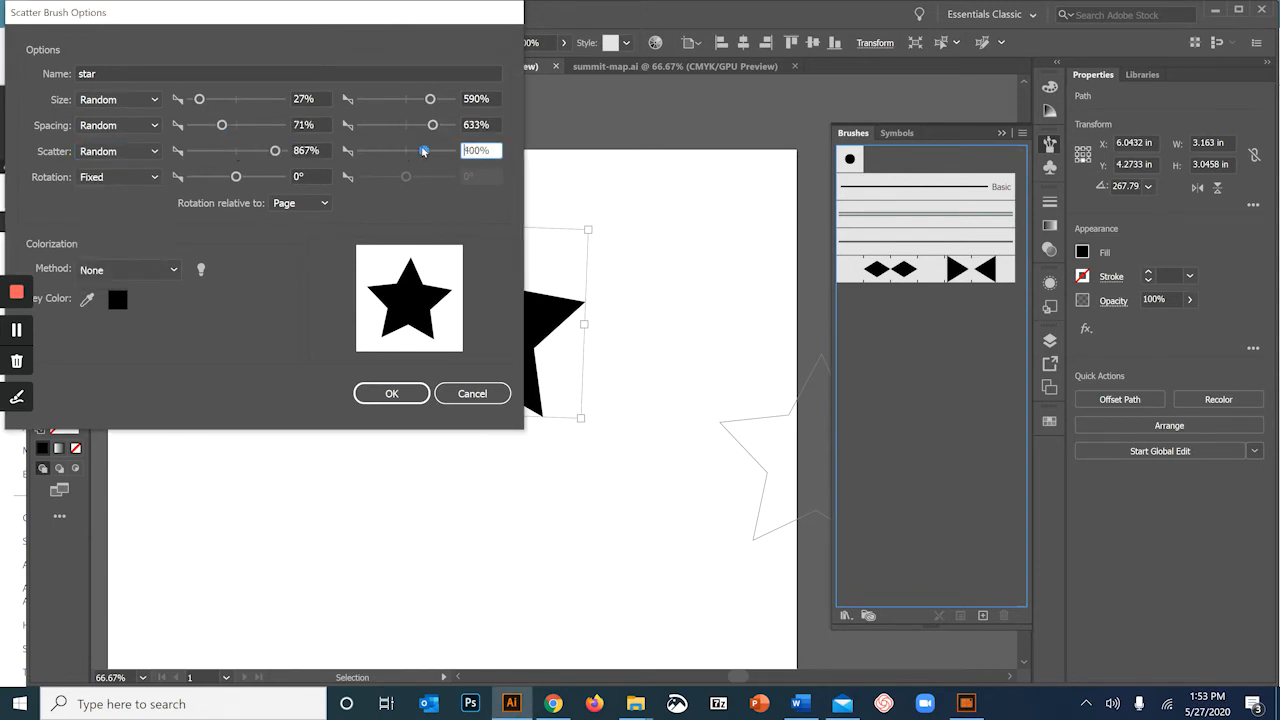
Set the star brush's rotation to Random with a first value of about 87°, and create the brush.
left_click(118, 177)
left_click(108, 213)
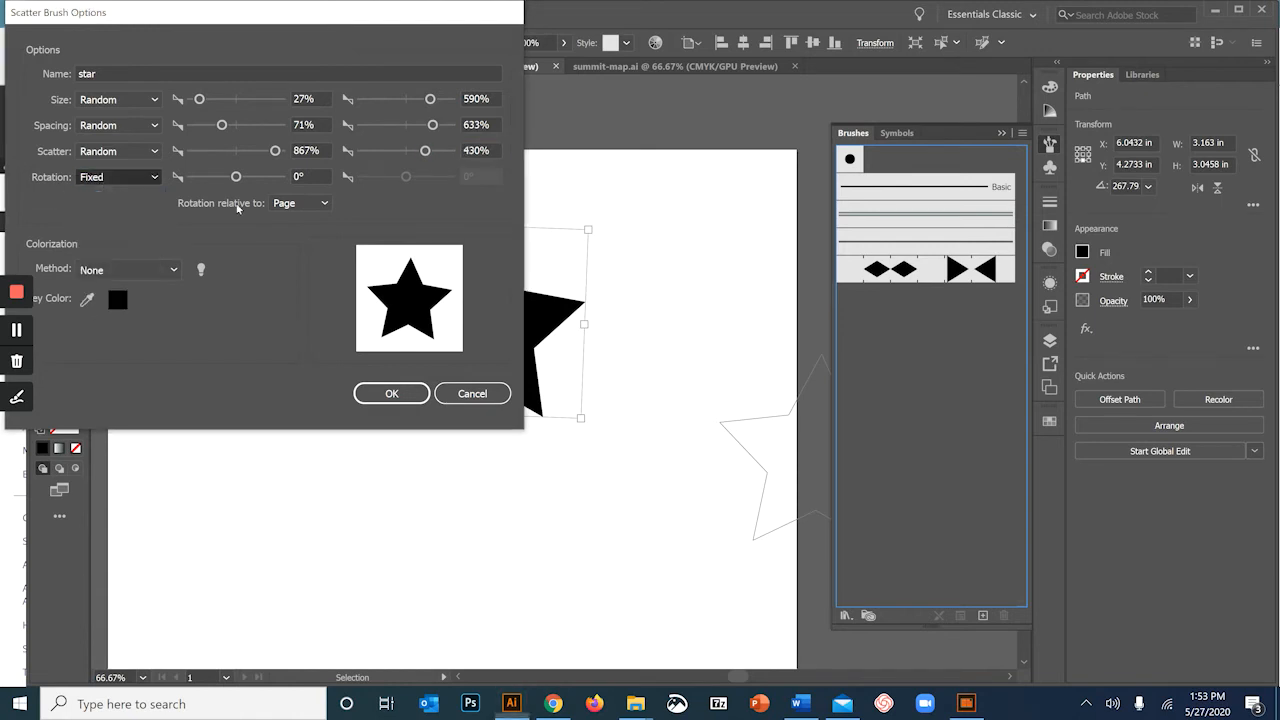
left_click_drag(237, 177, 261, 177)
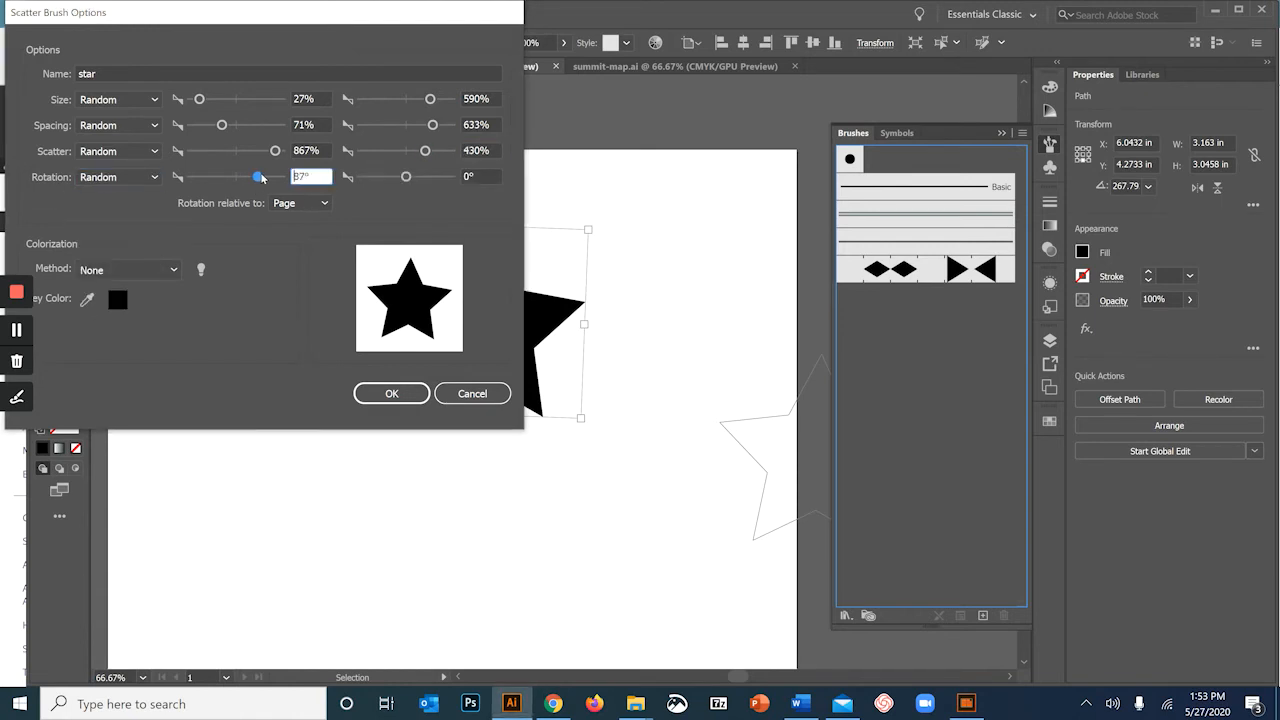
left_click(405, 393)
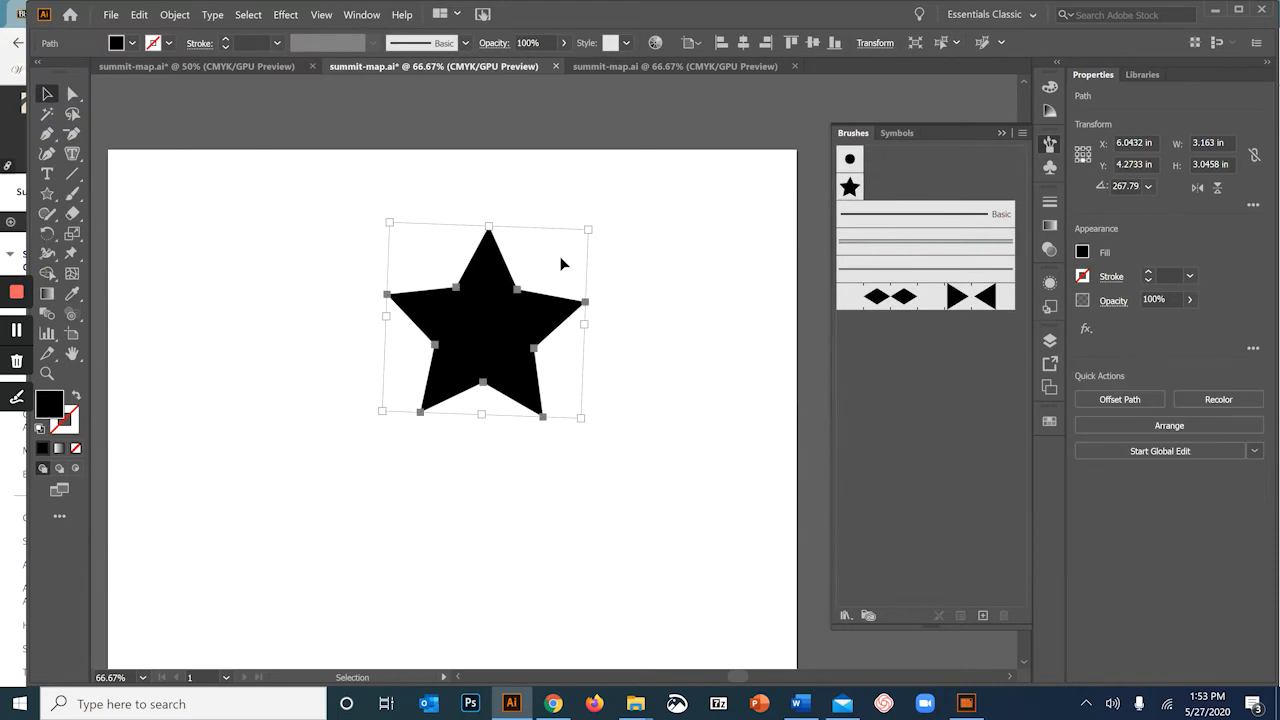
Delete the star artwork and paint a freehand stroke about 5.25 in wide with the star scatter brush, without a fill.
key("Delete")
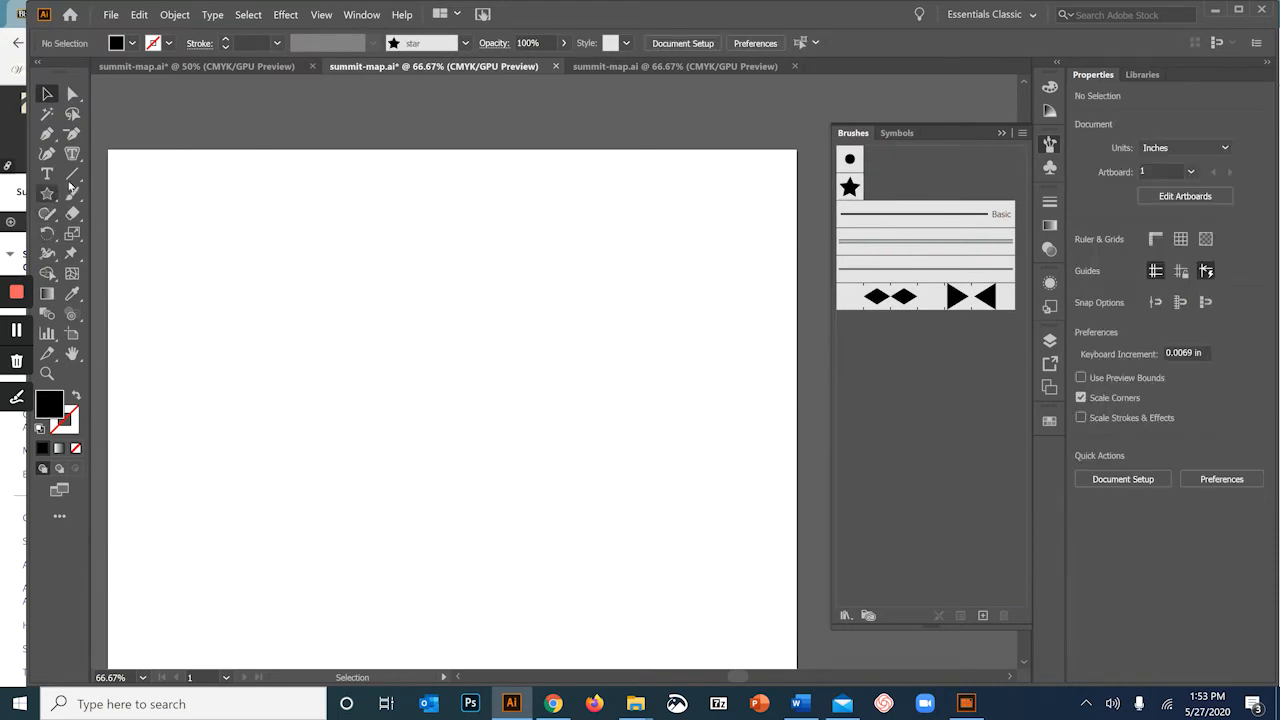
left_click(72, 193)
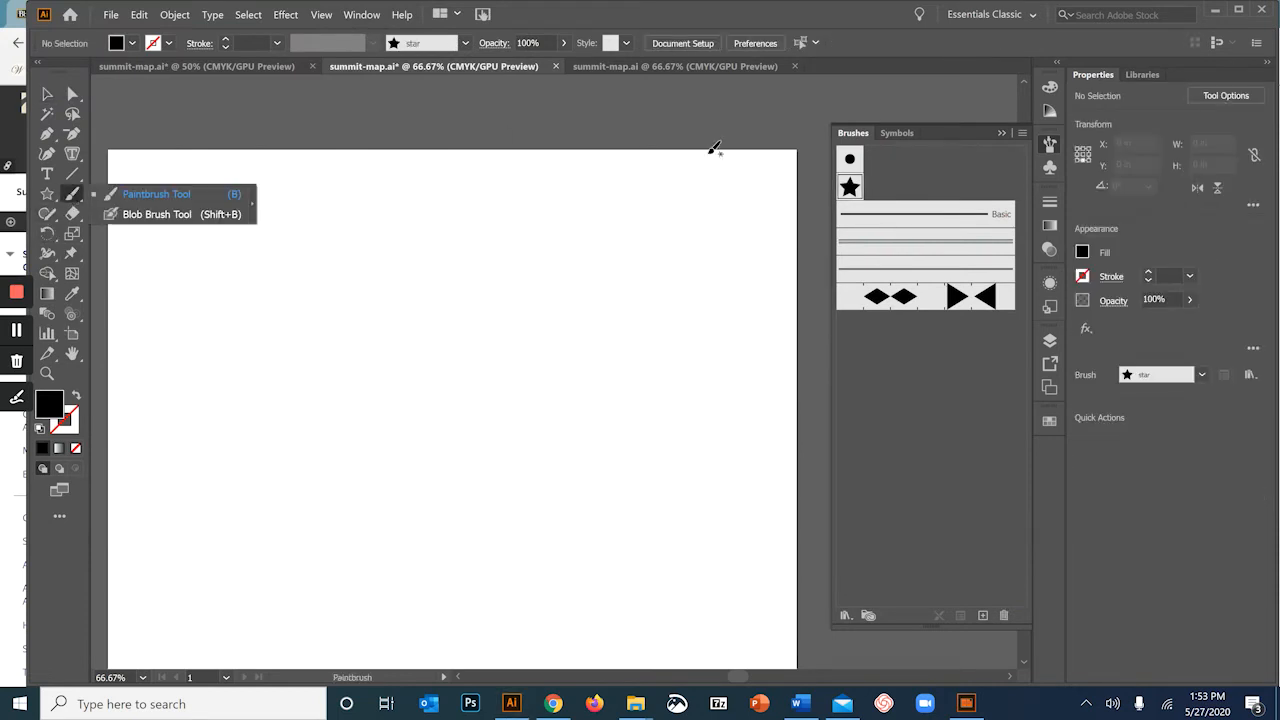
left_click(850, 188)
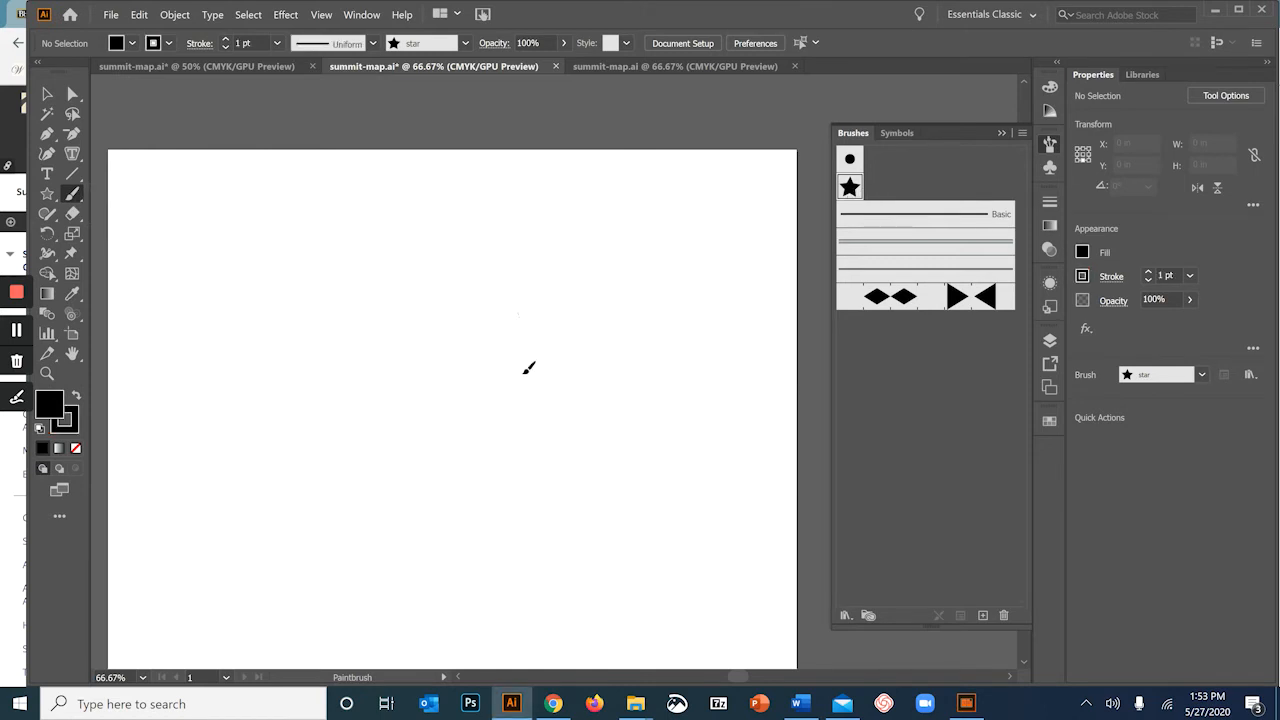
key("slash")
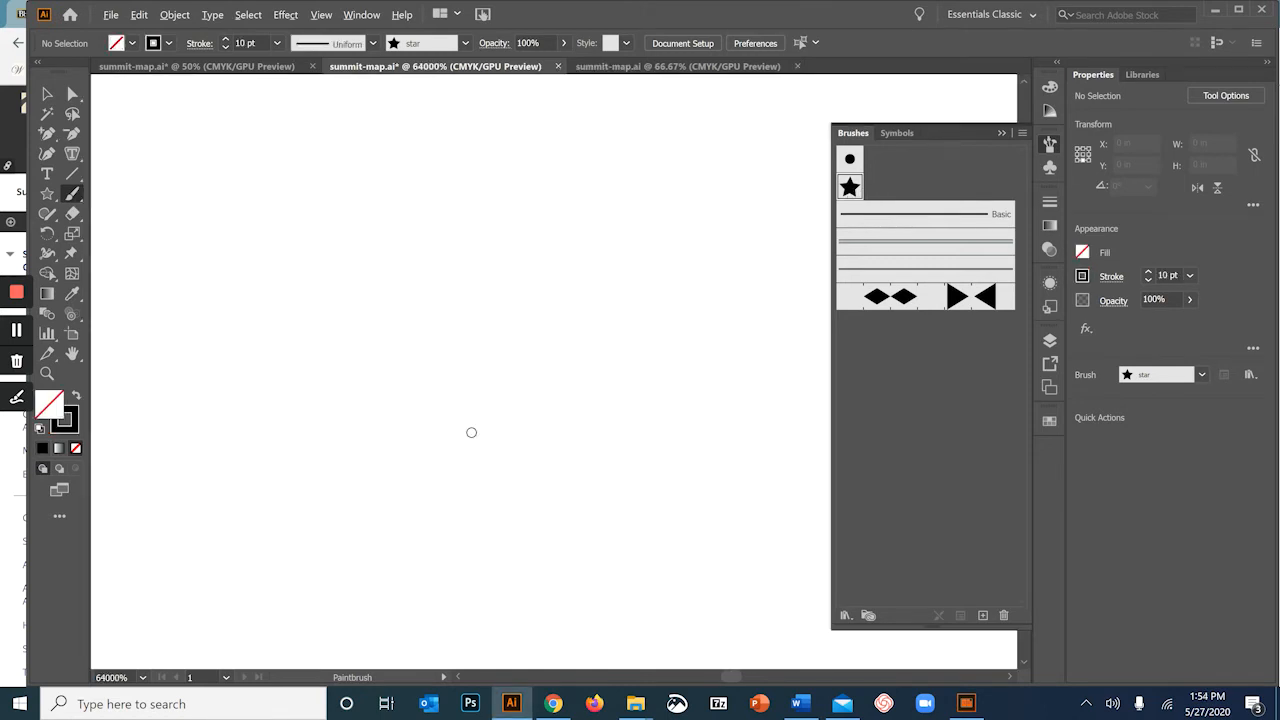
Find the stars scattered beyond the artboard and move the painted path that carries two of them slightly.
key("ctrl+minus")
key("ctrl+minus")
key("ctrl+minus")
key("ctrl+minus")
key("ctrl+minus")
key("ctrl+minus")
key("ctrl+minus")
key("ctrl+minus")
key("ctrl+minus")
key("ctrl+minus")
key("ctrl+minus")
key("ctrl+minus")
key("ctrl+minus")
key("ctrl+minus")
key("ctrl+minus")
key("ctrl+minus")
key("ctrl+minus")
key("ctrl+minus")
key("ctrl+minus")
key("ctrl+minus")
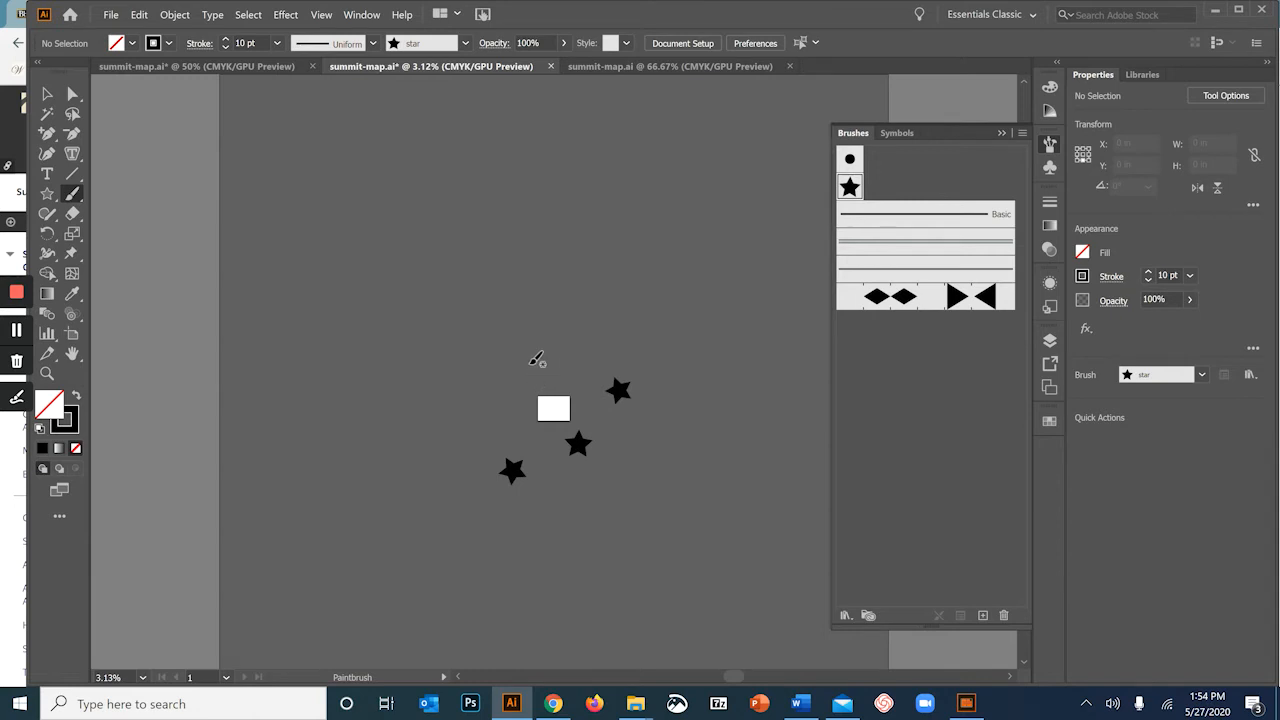
left_click_drag(537, 357, 351, 194)
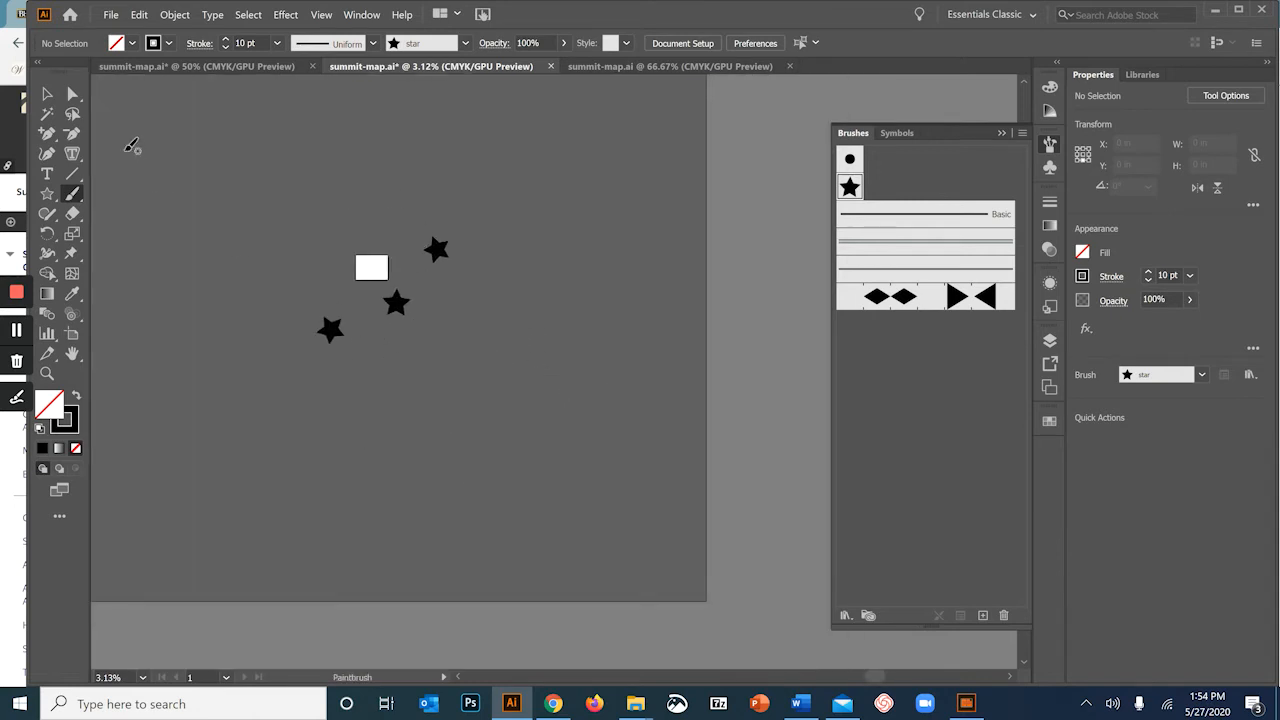
left_click(47, 93)
left_click_drag(394, 312, 397, 318)
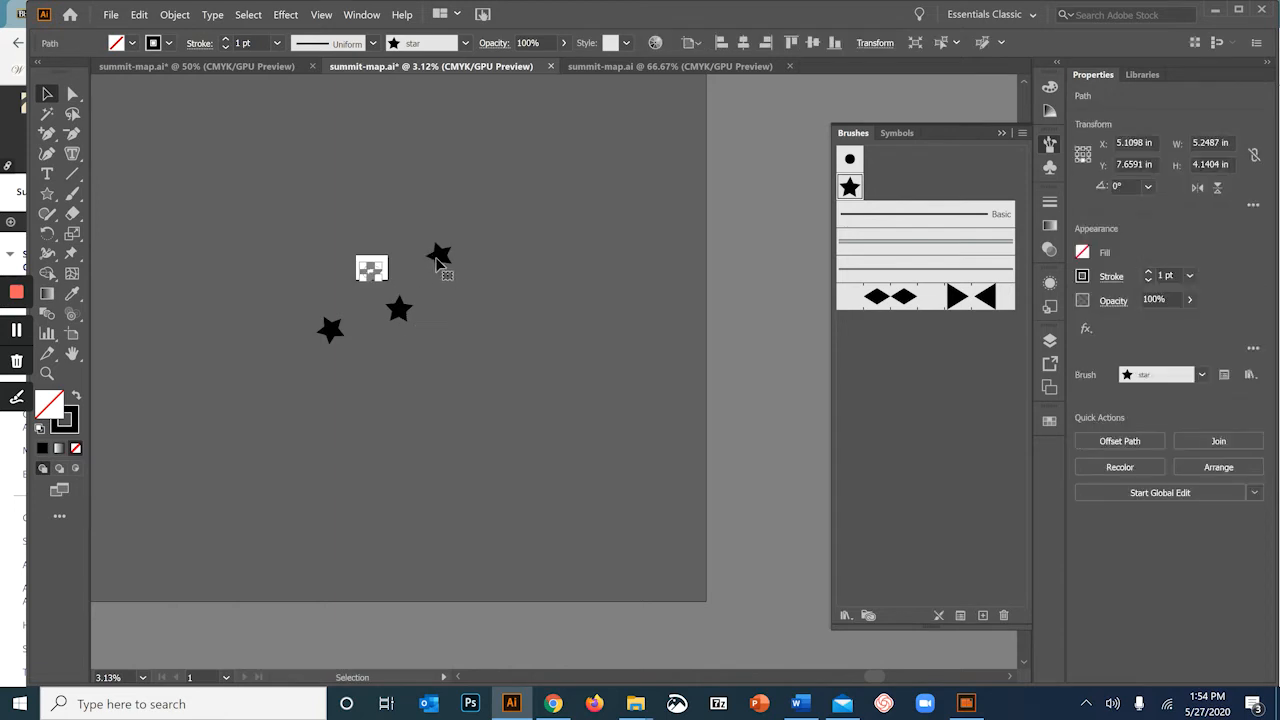
Set the second random size value of the star scatter brush to 90% and apply the change to existing strokes.
double_click(849, 187)
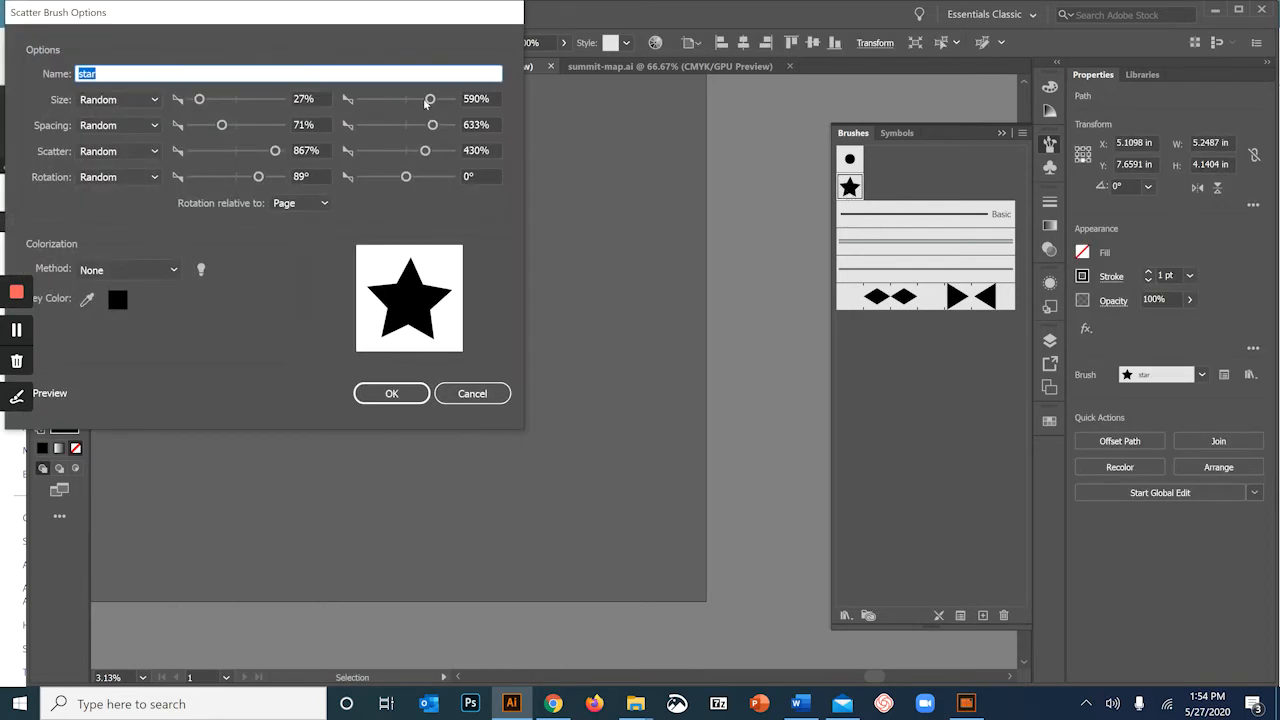
left_click_drag(430, 99, 400, 104)
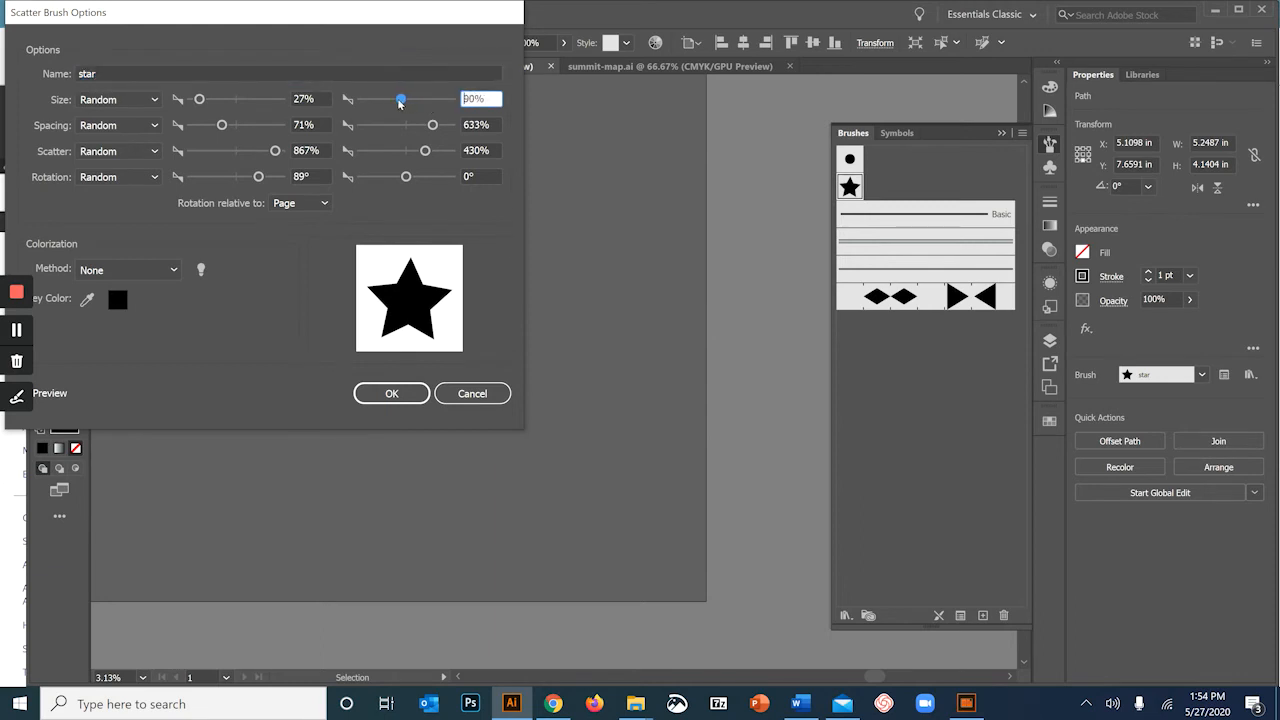
left_click(391, 393)
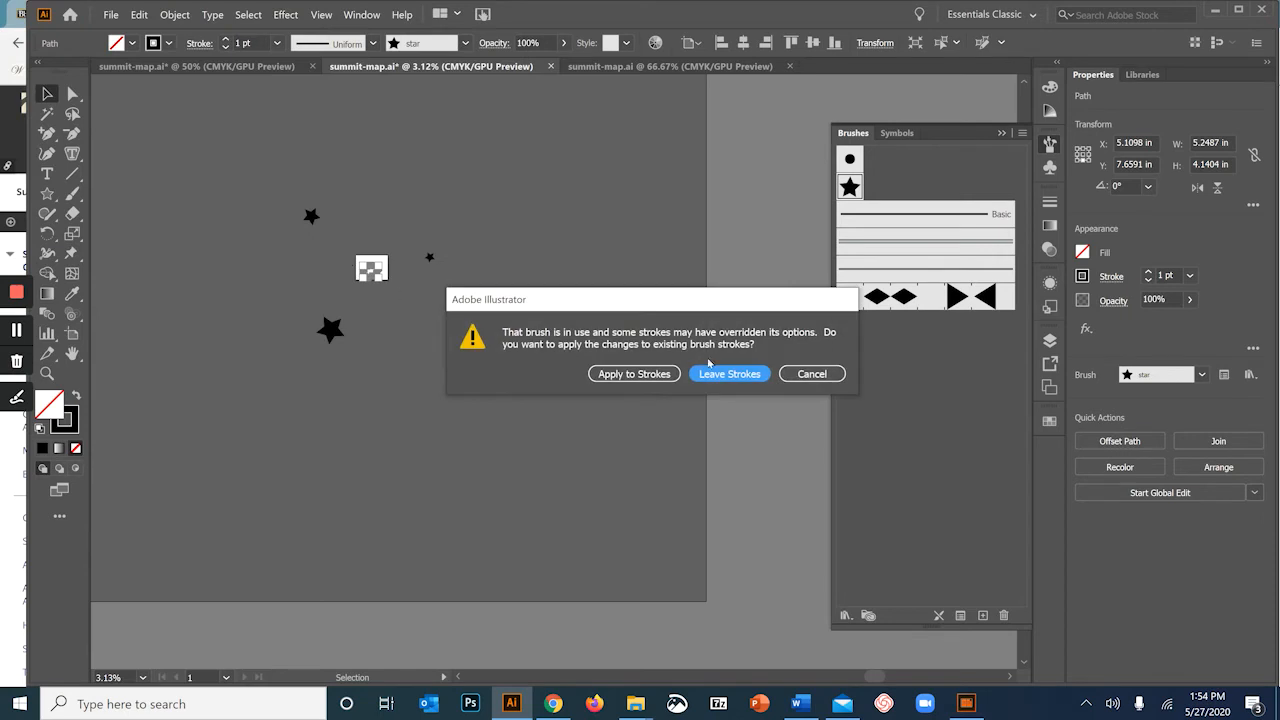
left_click(637, 374)
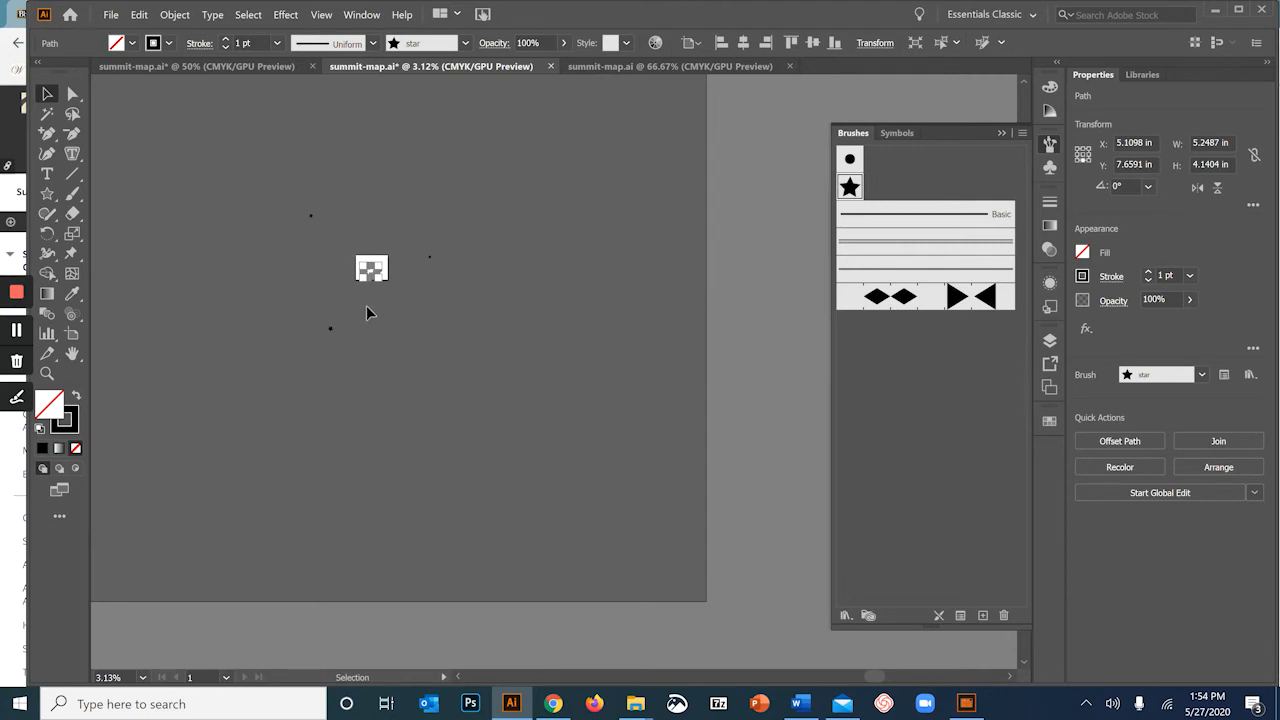
Delete all the scattered star artwork and paint a short new test stroke on the artboard with the star brush.
scroll(369, 312, "up", 4)
left_click_drag(669, 182, 195, 506)
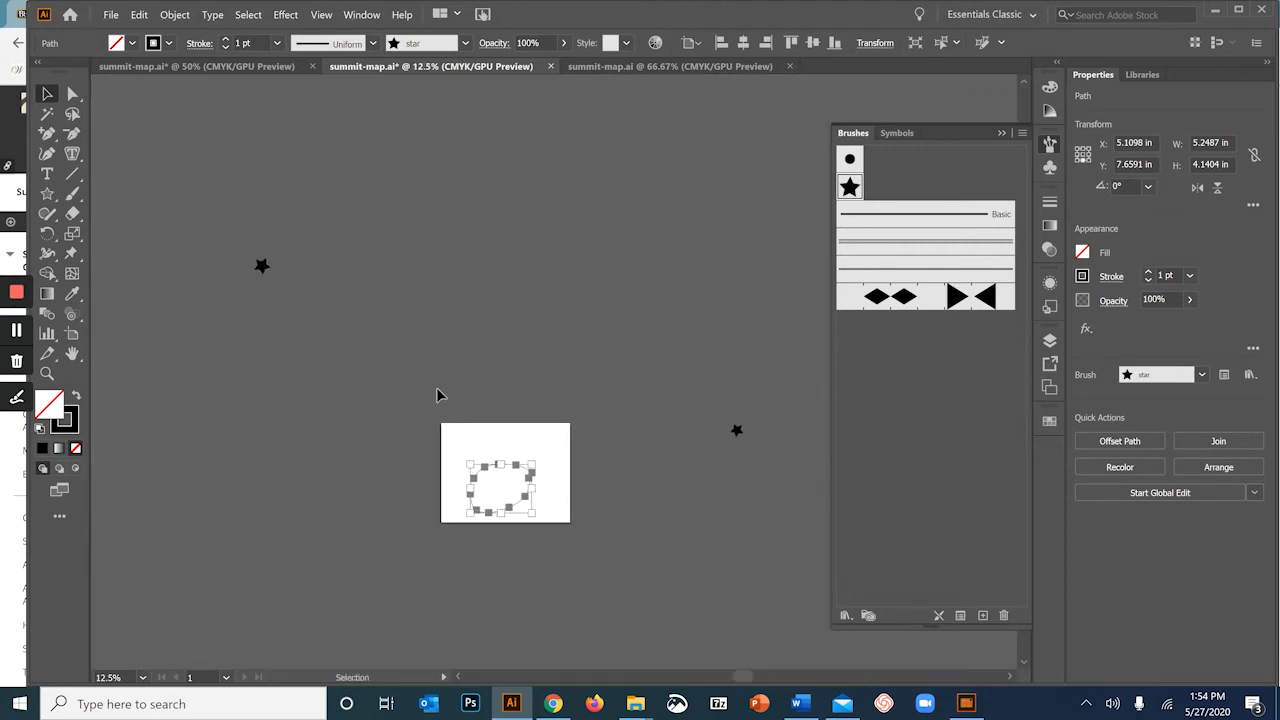
key("ctrl+a")
key("Delete")
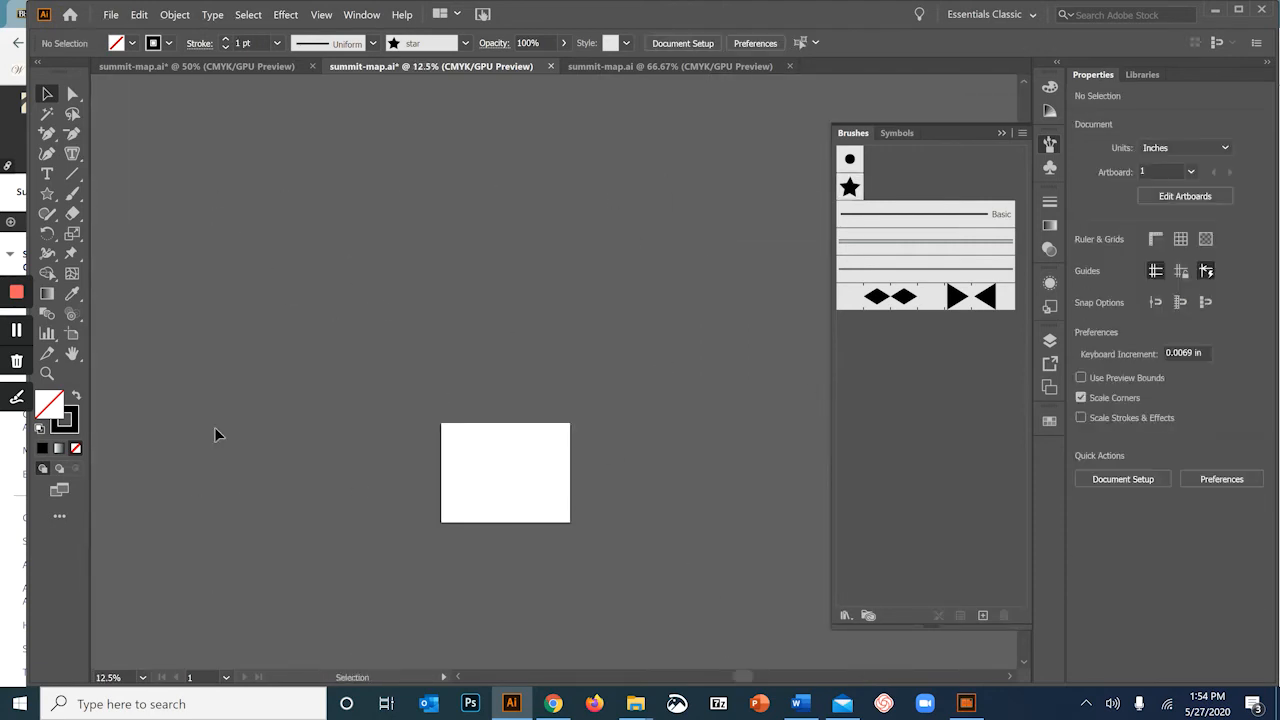
left_click(72, 193)
left_click_drag(484, 459, 520, 496)
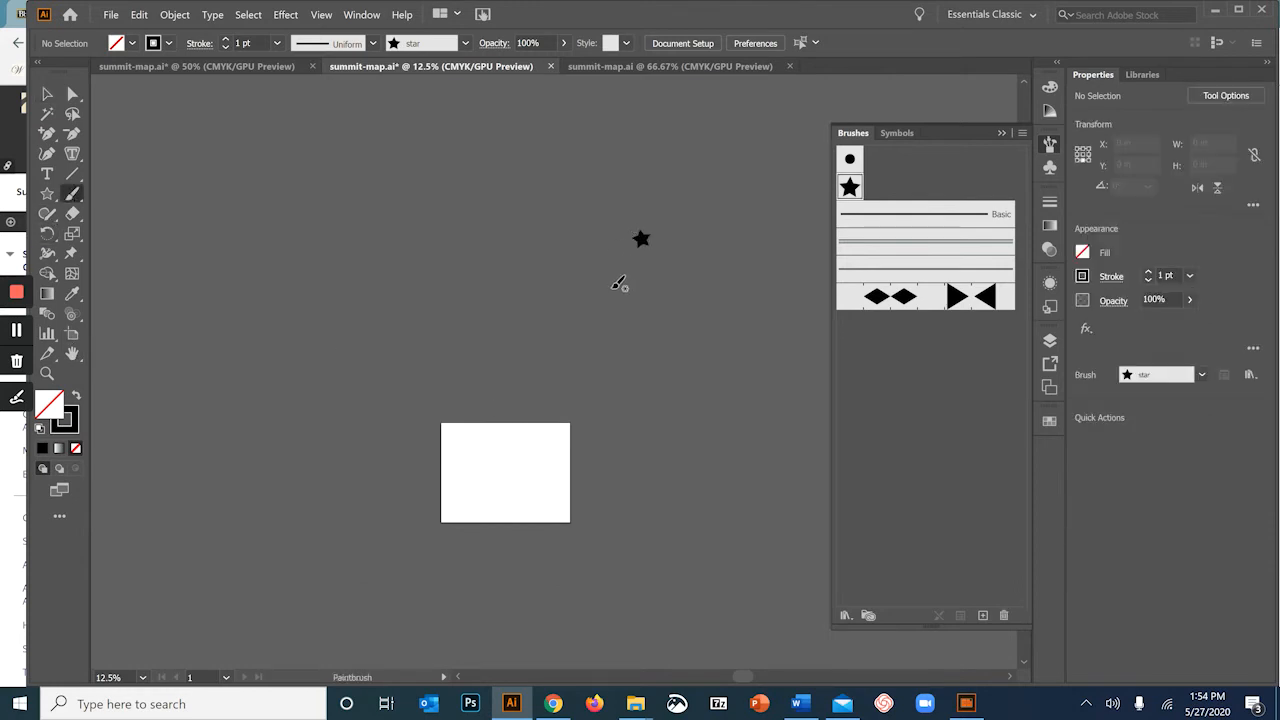
key("ctrl+minus")
key("ctrl+minus")
key("ctrl+minus")
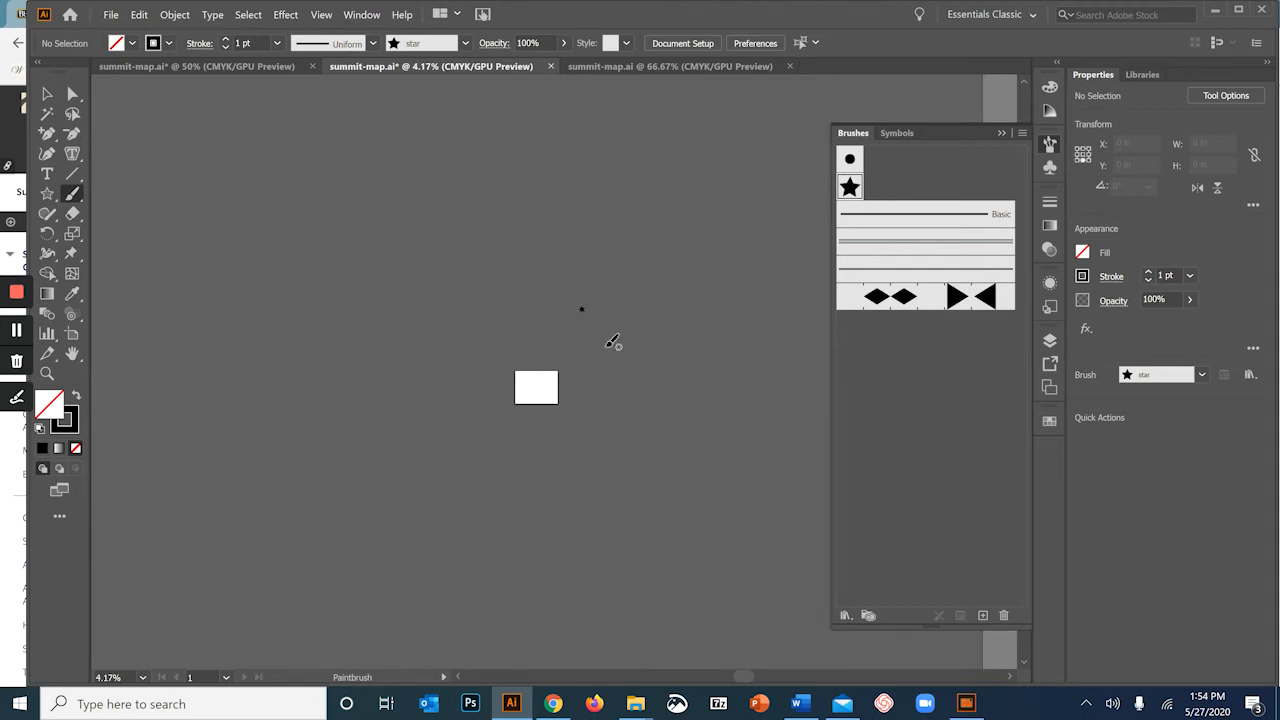
Set the star brush's scatter to 100% and -59%, second spacing value to 97% and first rotation value to about 34°, updating existing strokes.
double_click(850, 187)
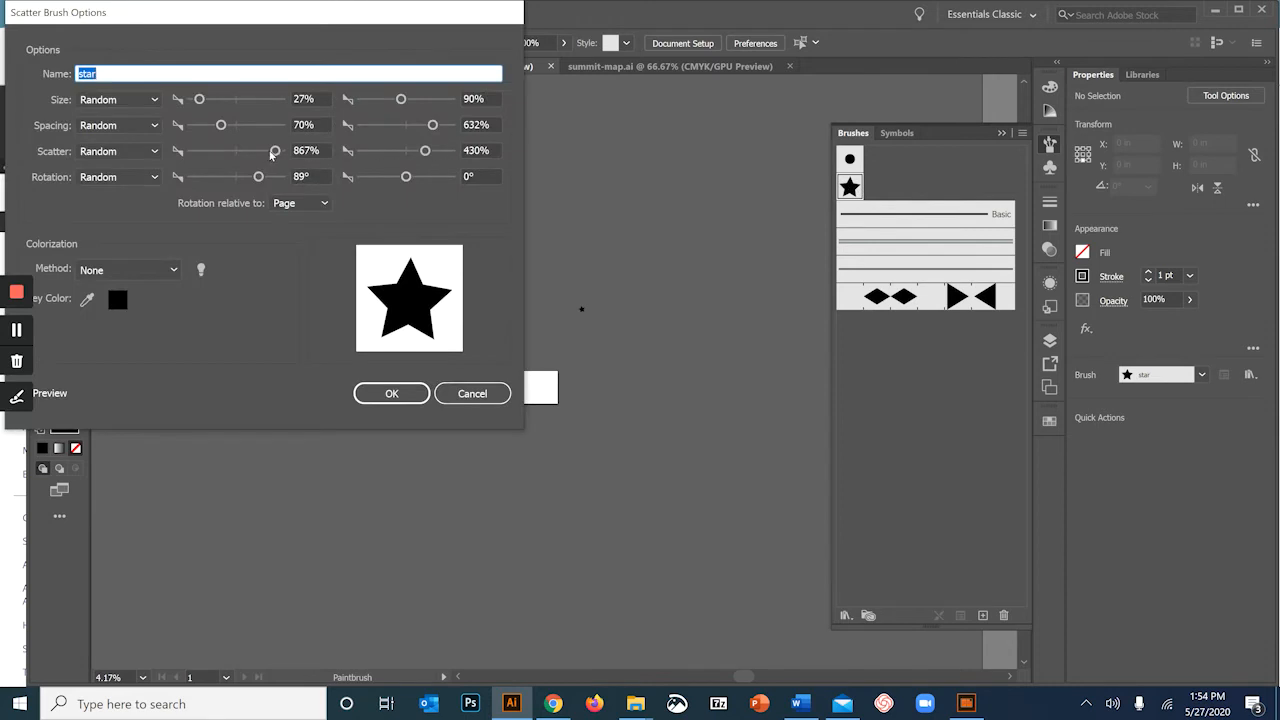
left_click_drag(270, 153, 245, 154)
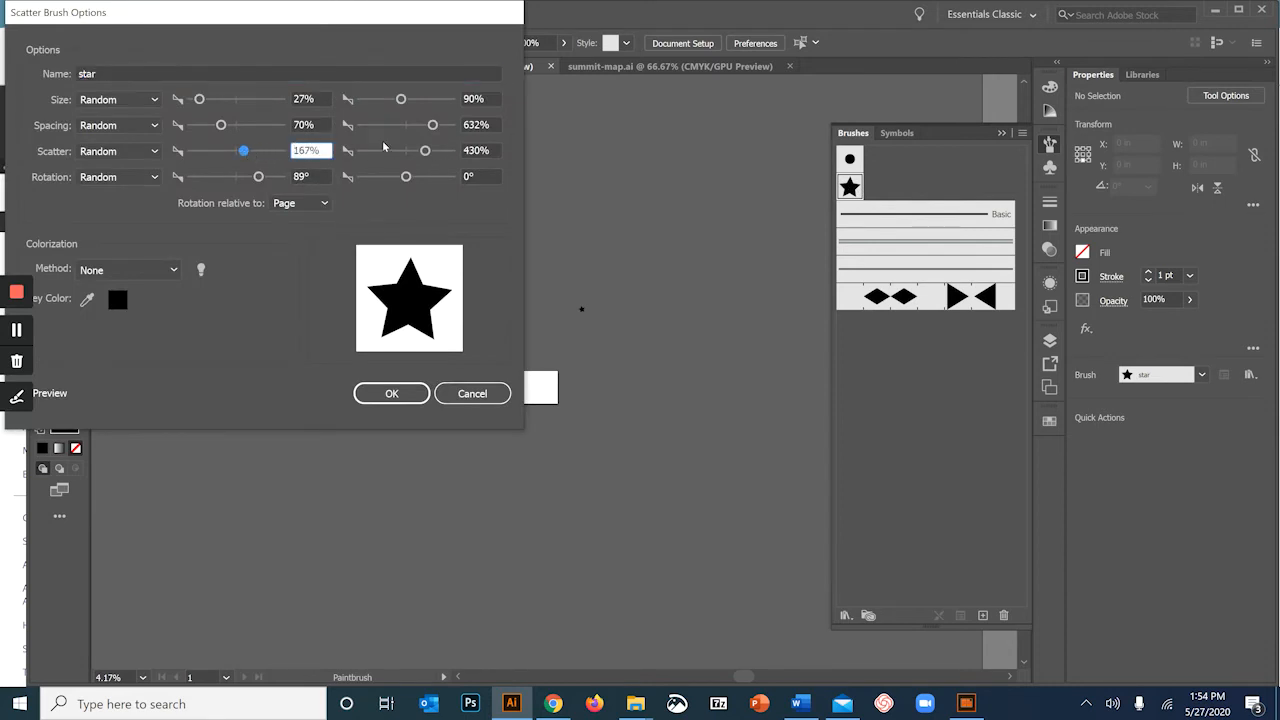
left_click_drag(427, 150, 403, 128)
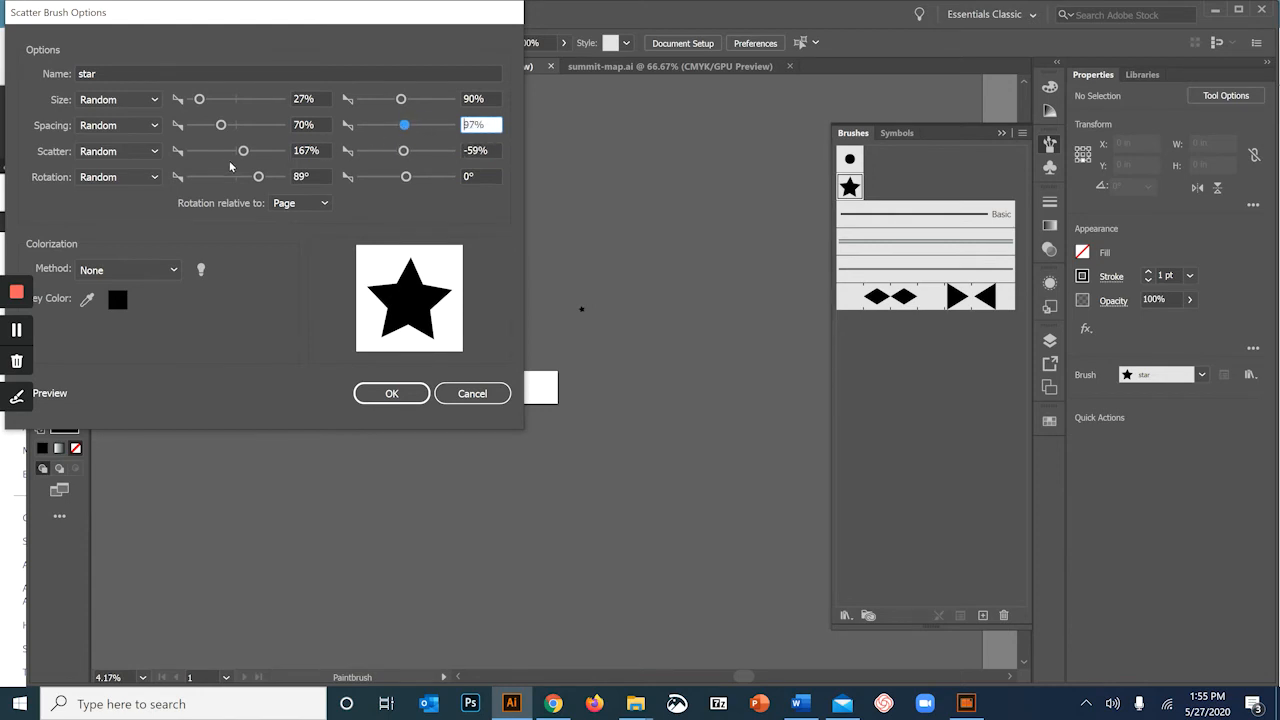
left_click_drag(243, 151, 246, 178)
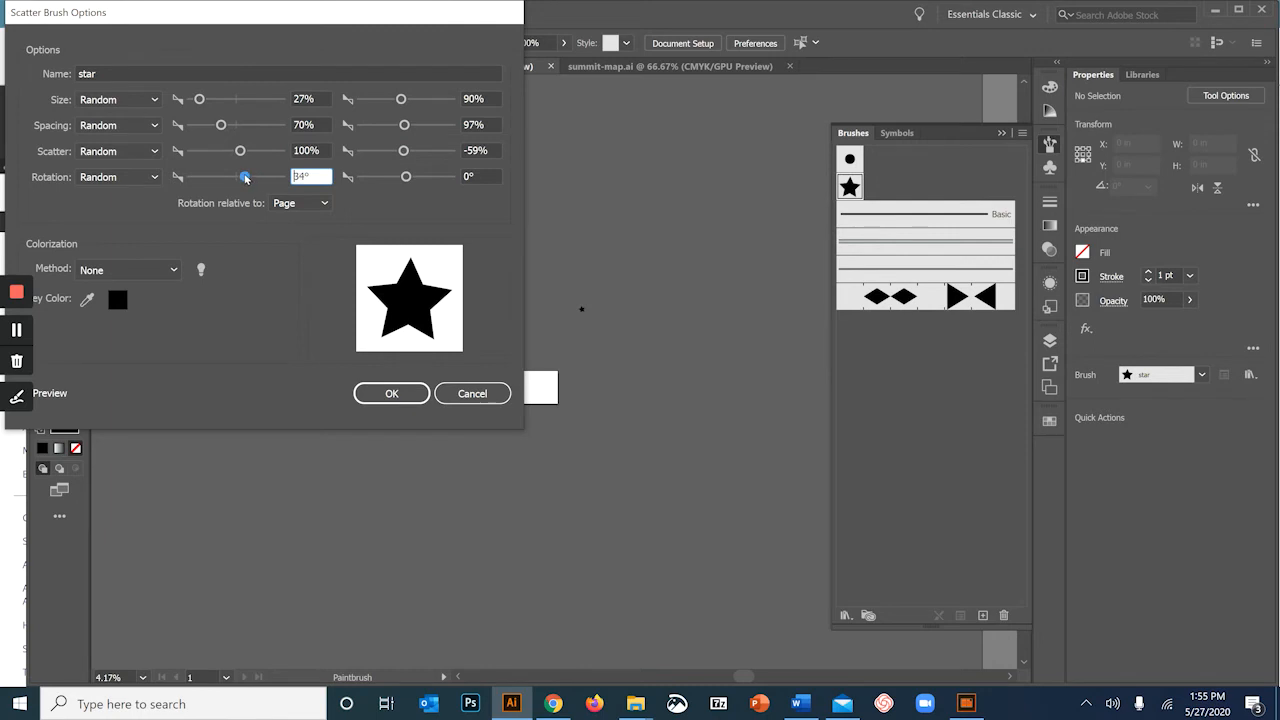
left_click(405, 392)
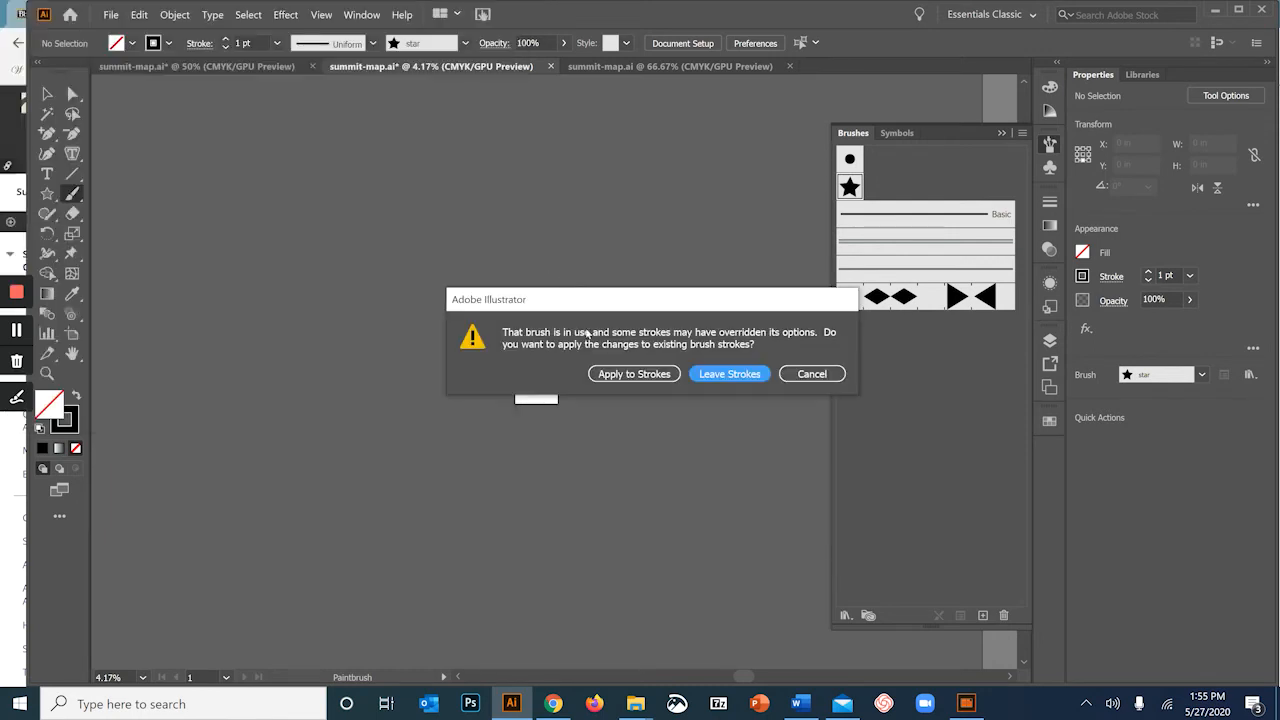
left_click(655, 375)
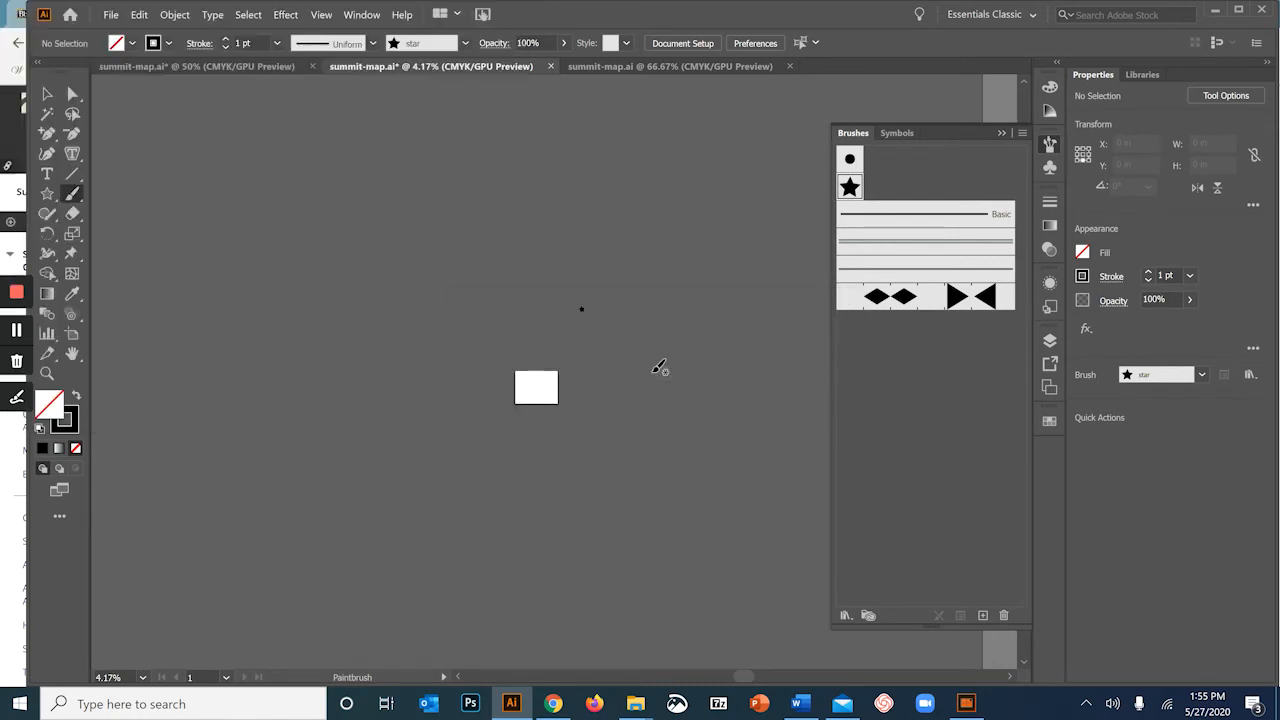
Paint several freehand strokes with the star scatter brush across the artboard to fill it with stars.
scroll(537, 404, "up", 6)
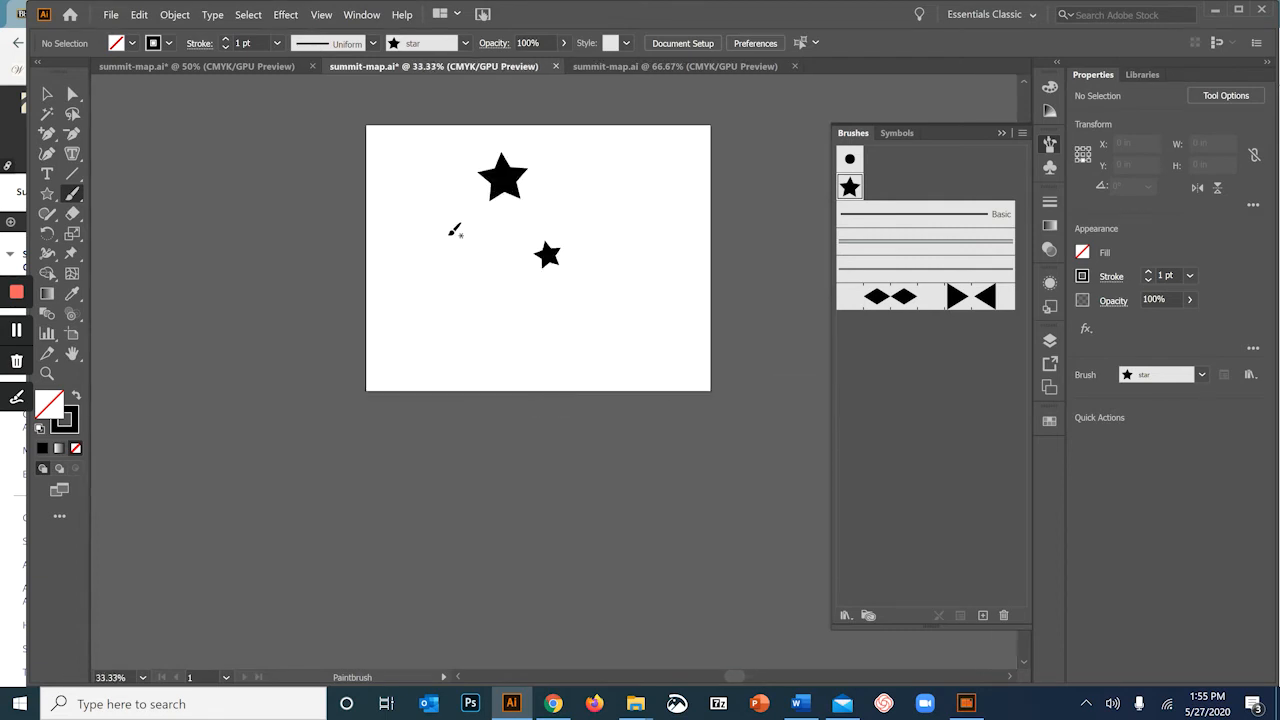
left_click_drag(455, 230, 544, 344)
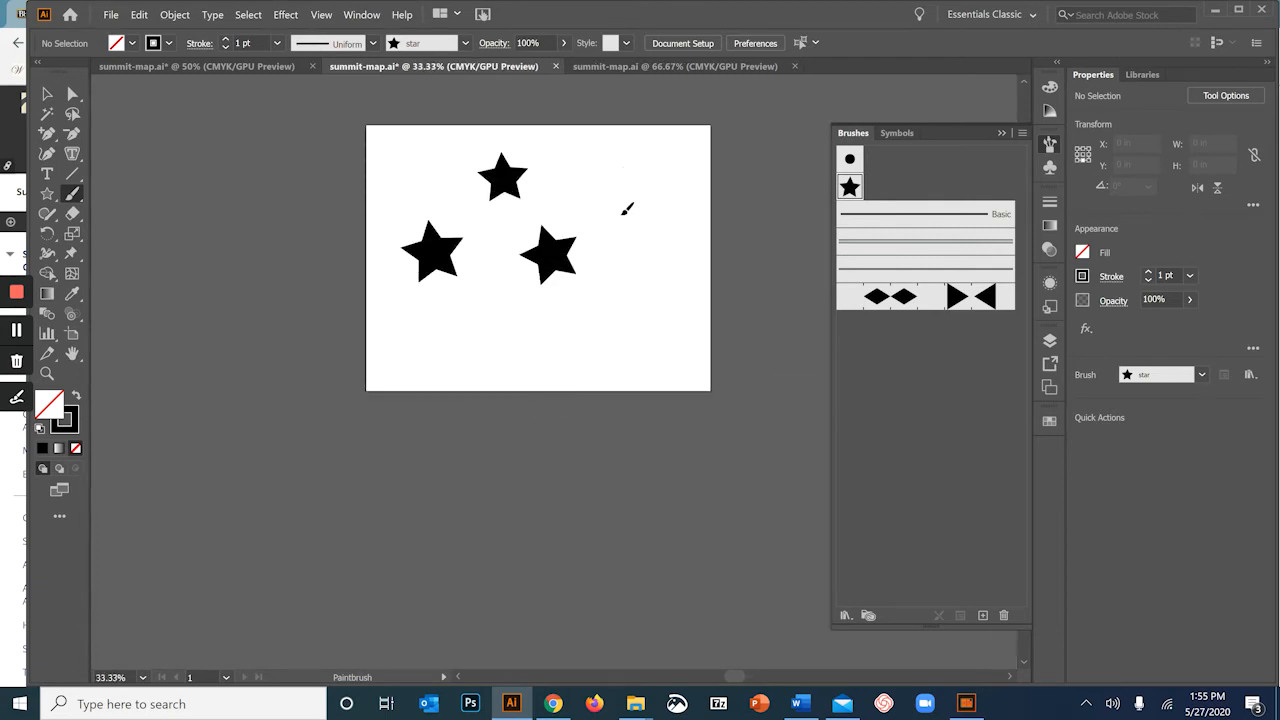
left_click_drag(625, 210, 622, 352)
mouse_move(445, 330)
left_mouse_down()
mouse_move(554, 349)
mouse_move(457, 256)
mouse_move(489, 422)
left_mouse_up()
left_click_drag(675, 181, 394, 358)
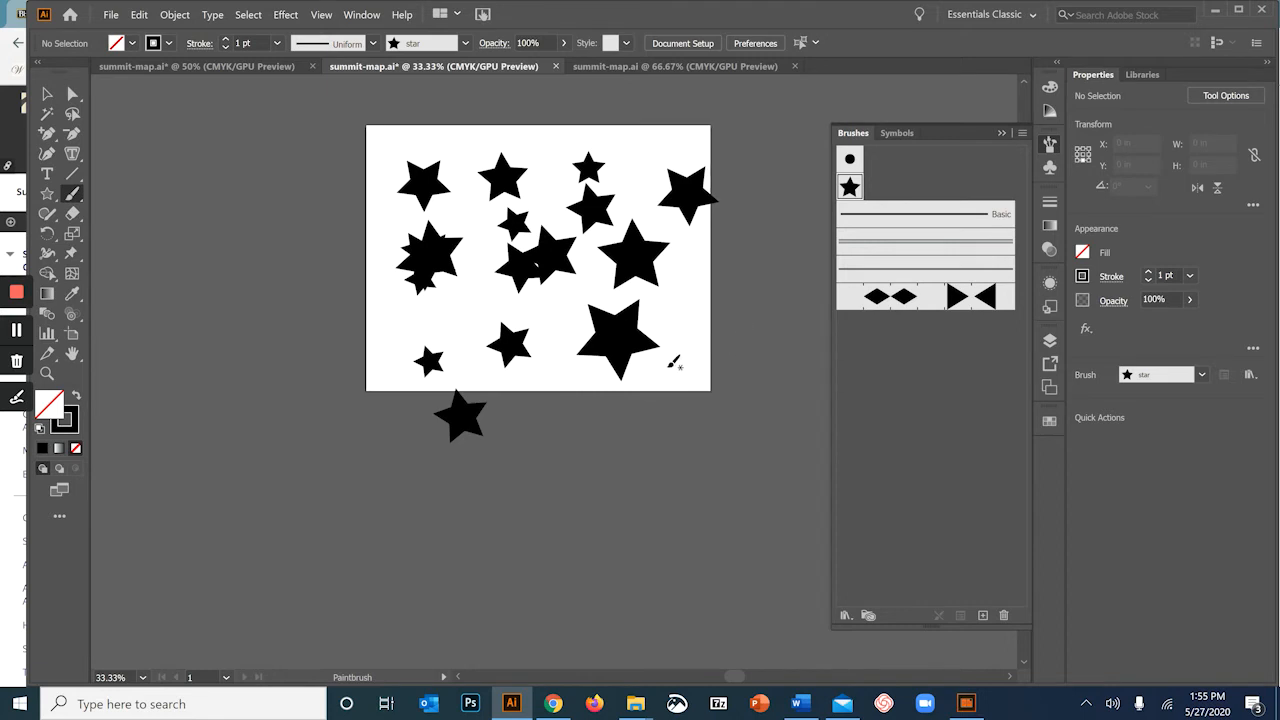
left_click_drag(670, 365, 692, 302)
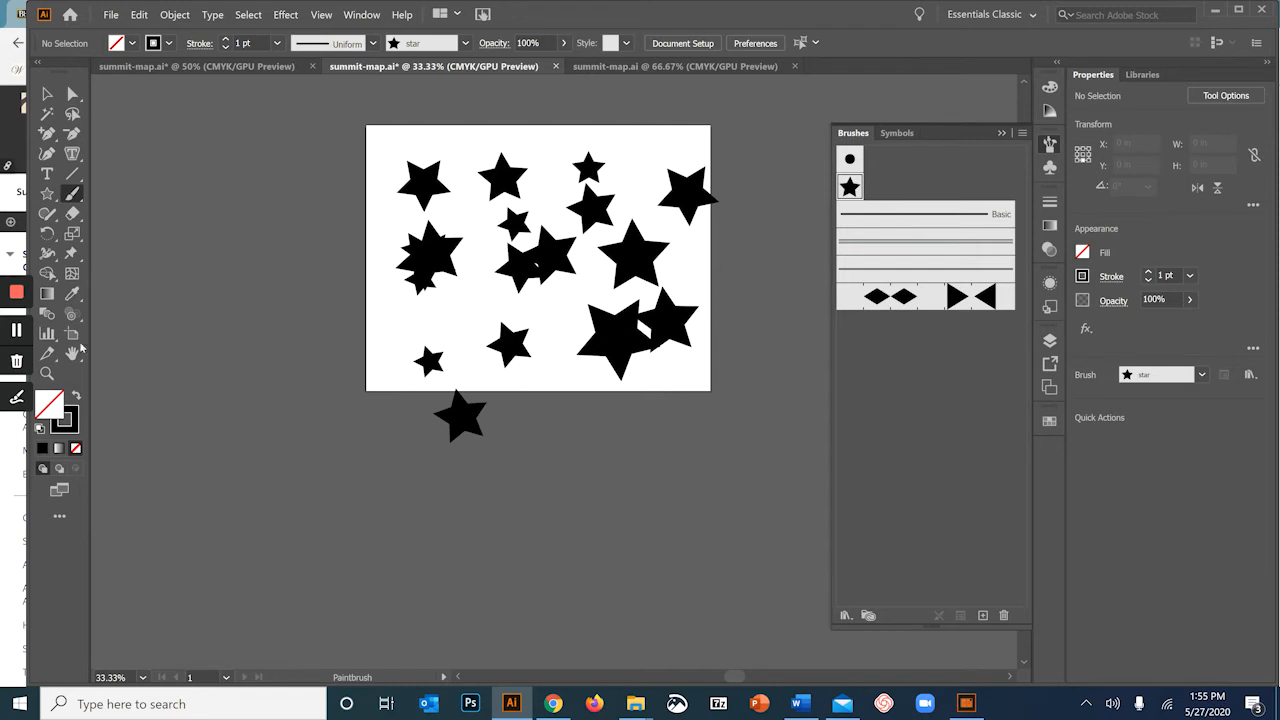
Put the brushes away and show the document's symbols.
left_click(17, 333)
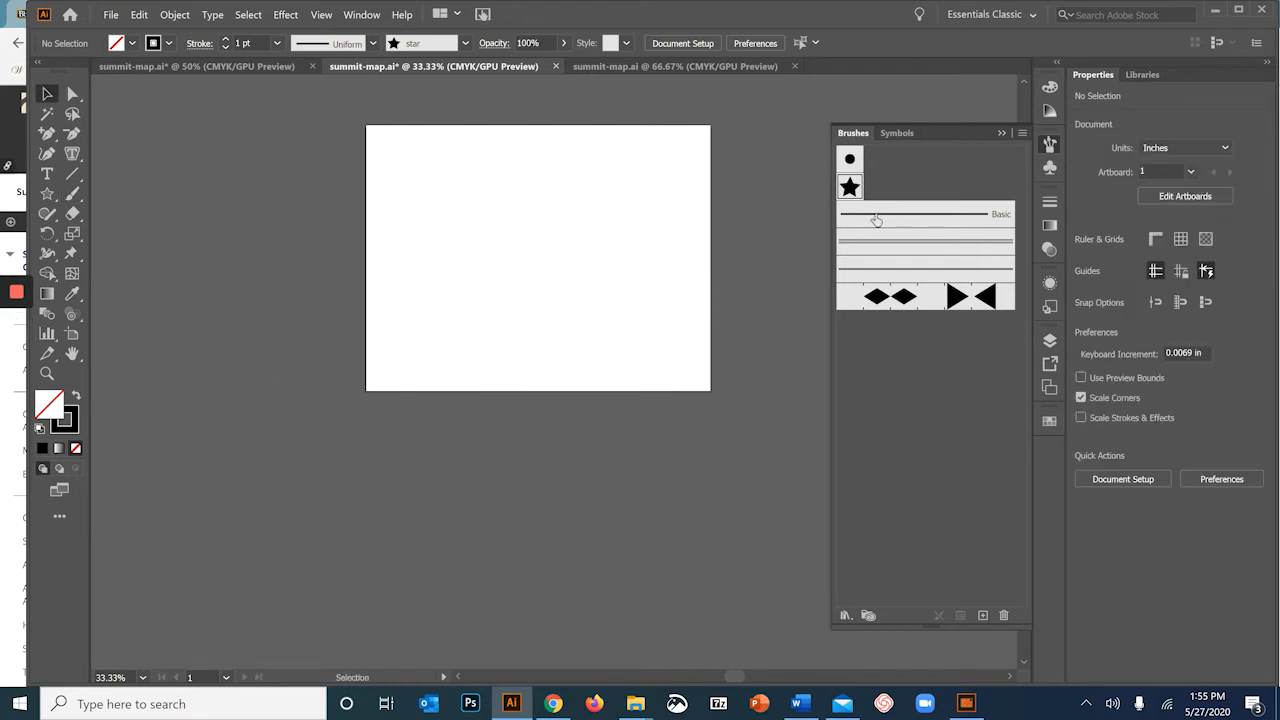
left_click(1000, 132)
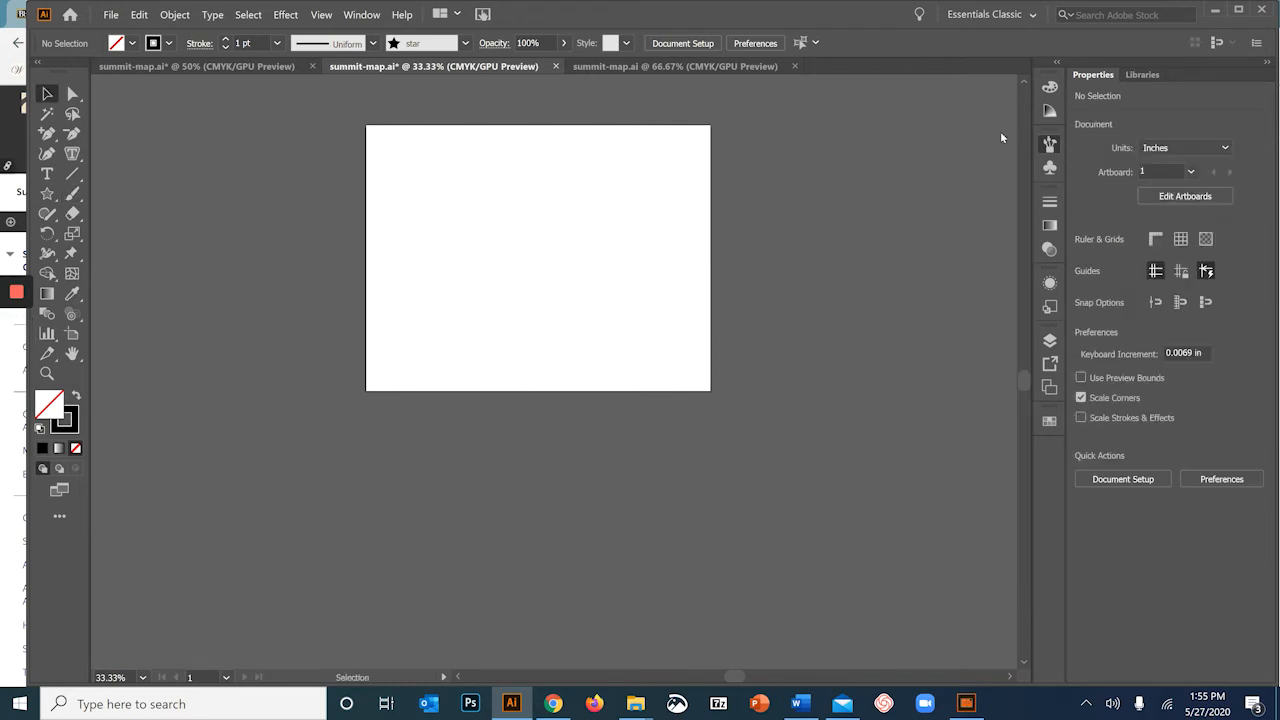
left_click(1050, 169)
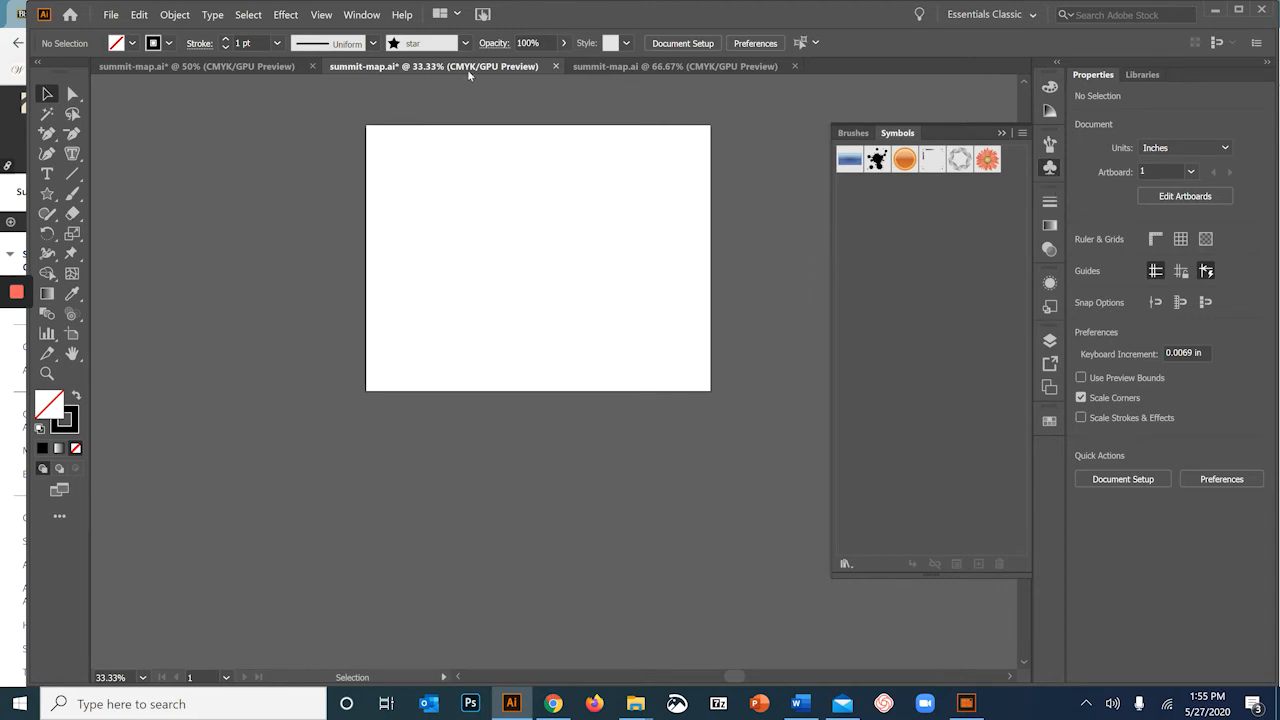
left_click(361, 15)
left_click(365, 15)
Place two Gerbera symbols on the artboard, the upper one about 3.13 in wide, and an orange orb symbol between them.
key("ctrl+equal")
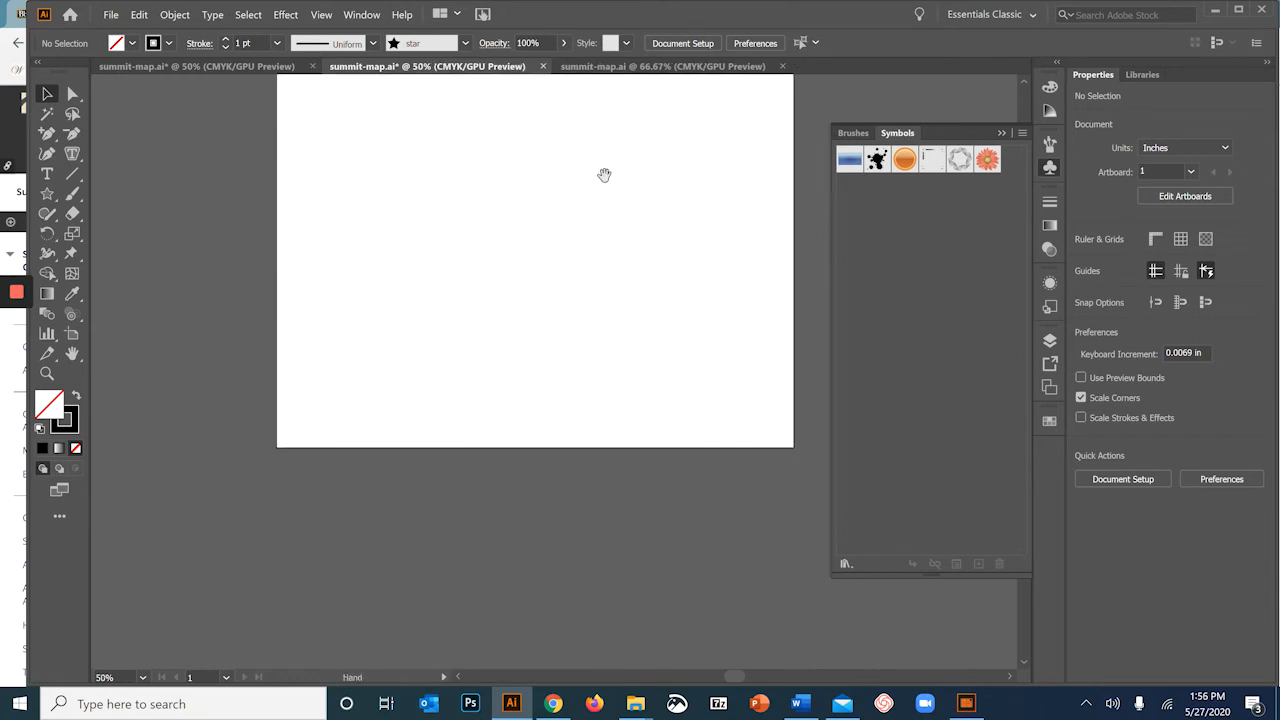
left_click_drag(603, 171, 514, 334)
left_click_drag(987, 160, 547, 377)
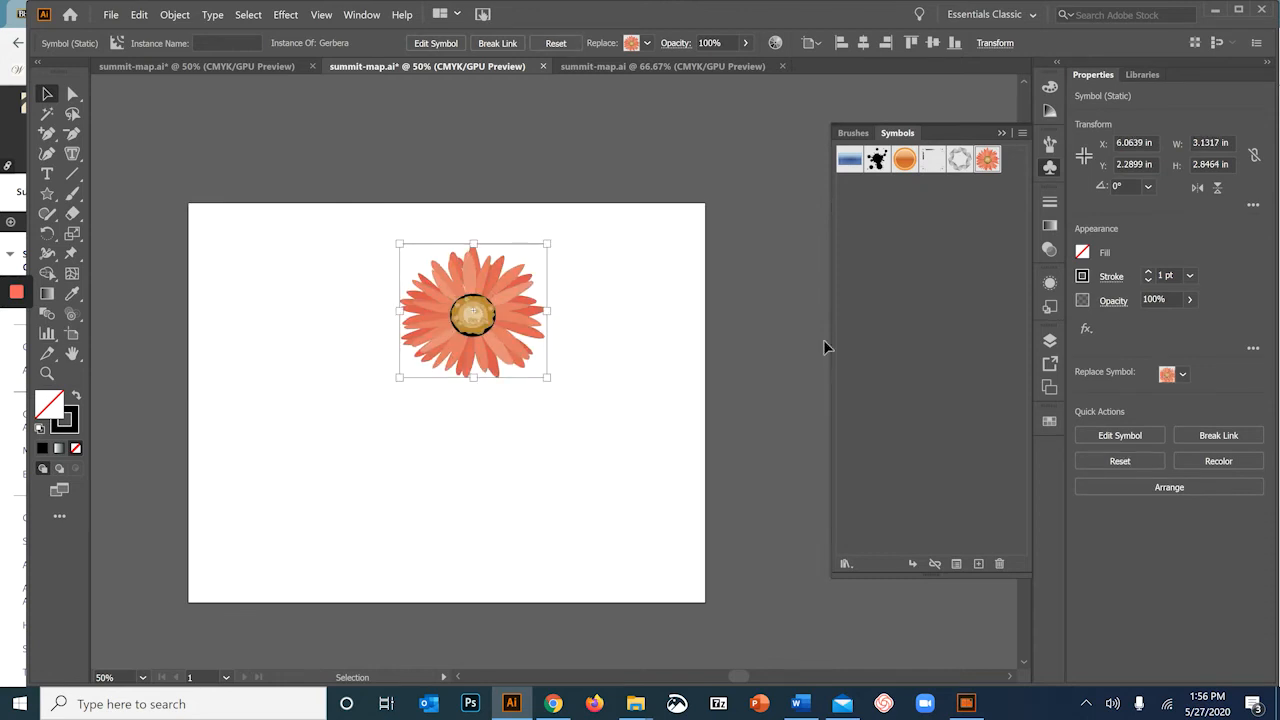
left_click_drag(987, 160, 479, 515)
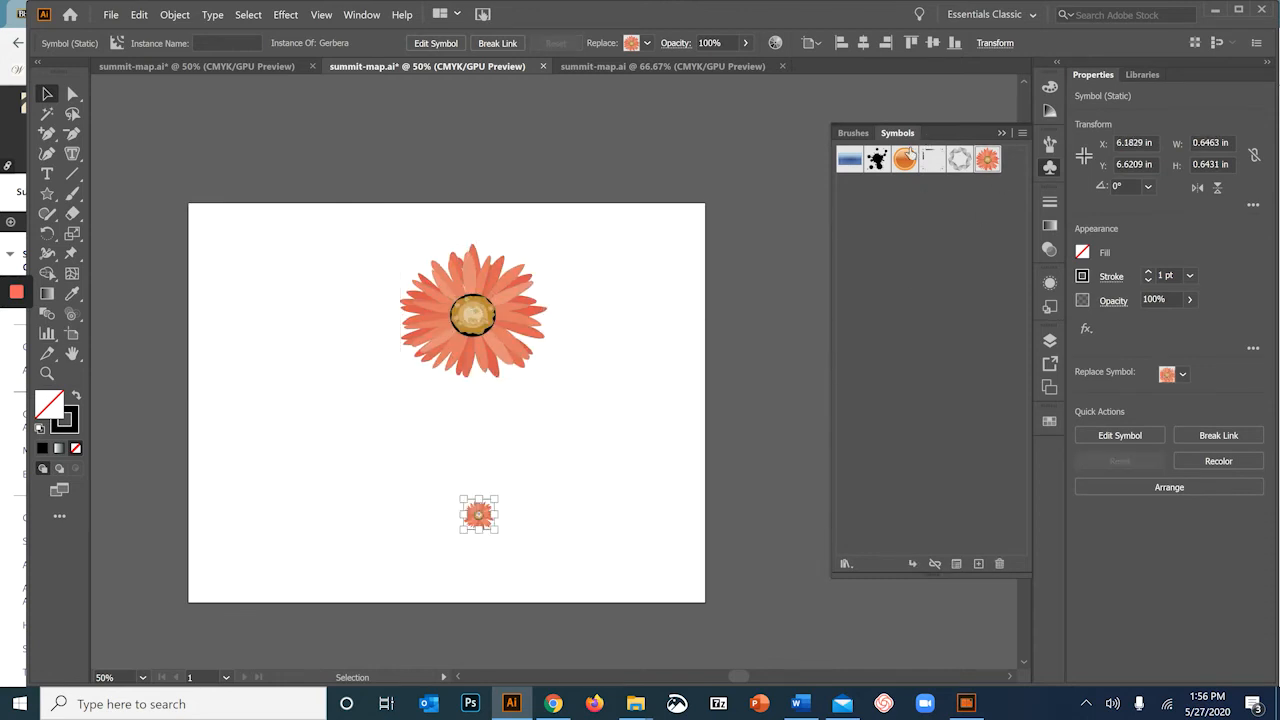
left_click_drag(904, 158, 400, 400)
left_click(448, 415)
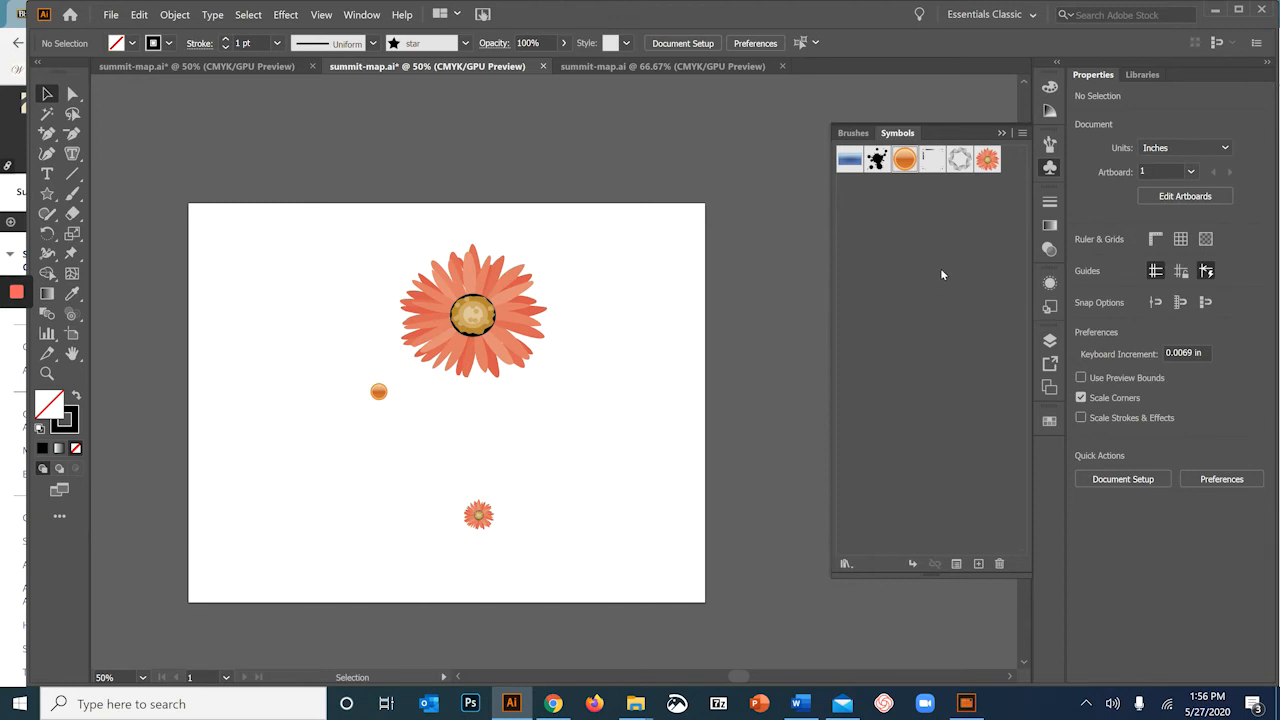
Open the Flowers symbol library and enlarge it so all its symbols can be seen.
left_click(1022, 133)
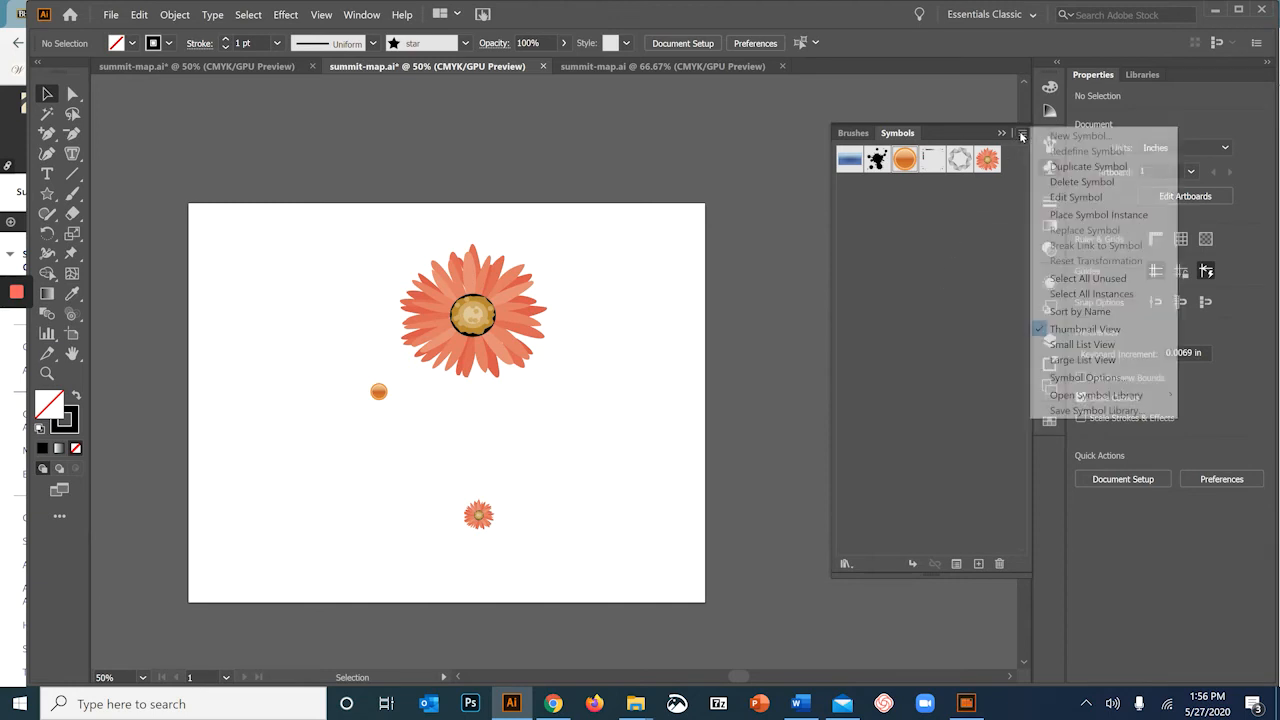
mouse_move(1103, 400)
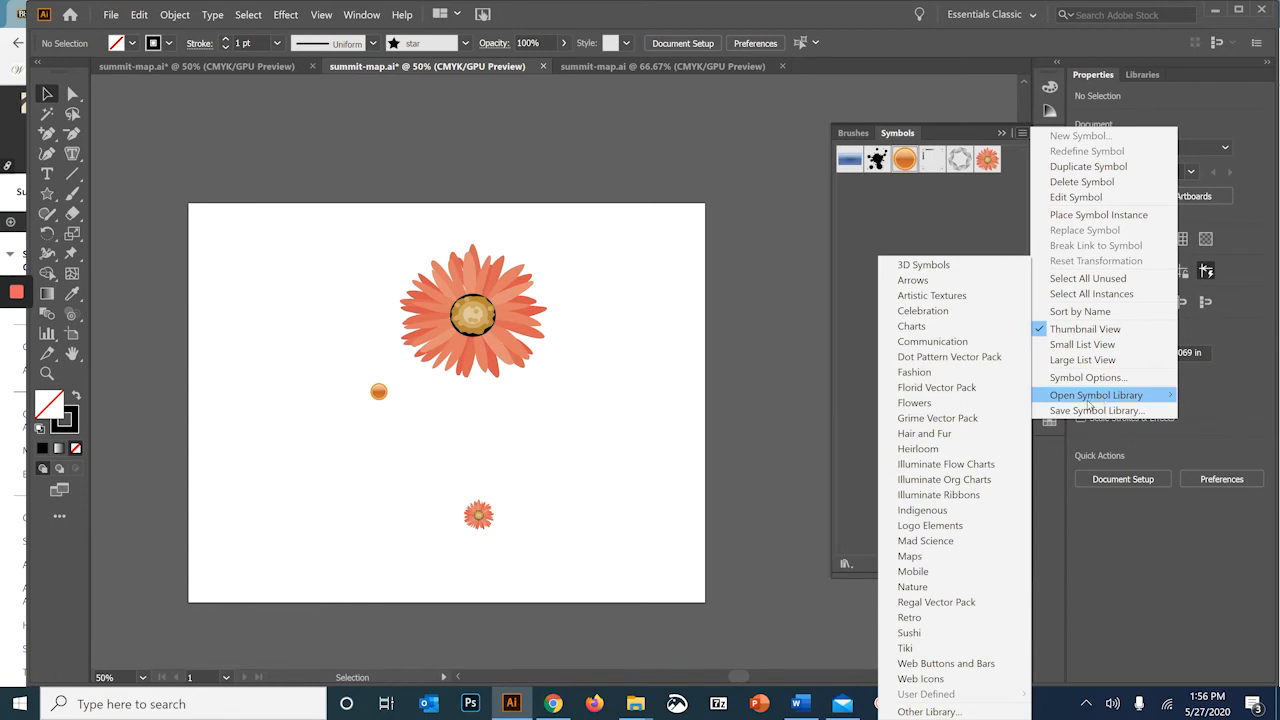
left_click(962, 404)
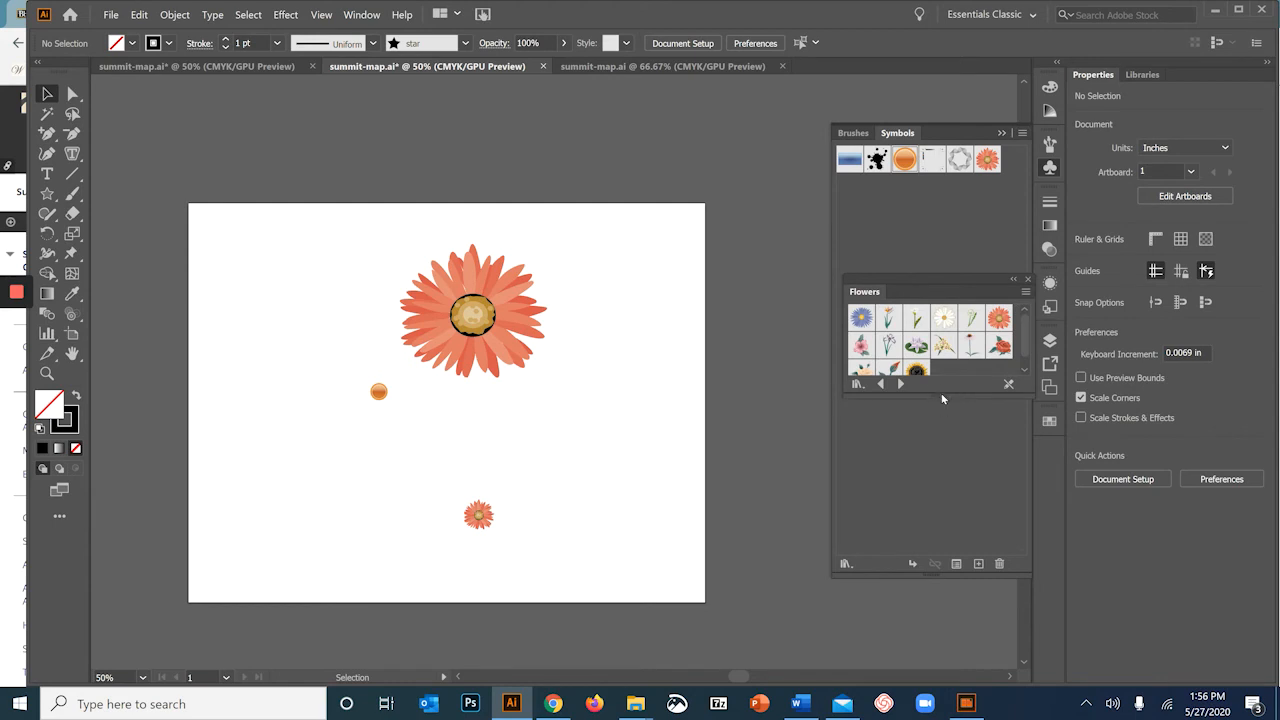
left_click_drag(942, 399, 940, 540)
Place two Bird of Paradise symbols on the artboard and enlarge the upper one to about 1.69 by 3.82 in.
left_click_drag(888, 317, 516, 480)
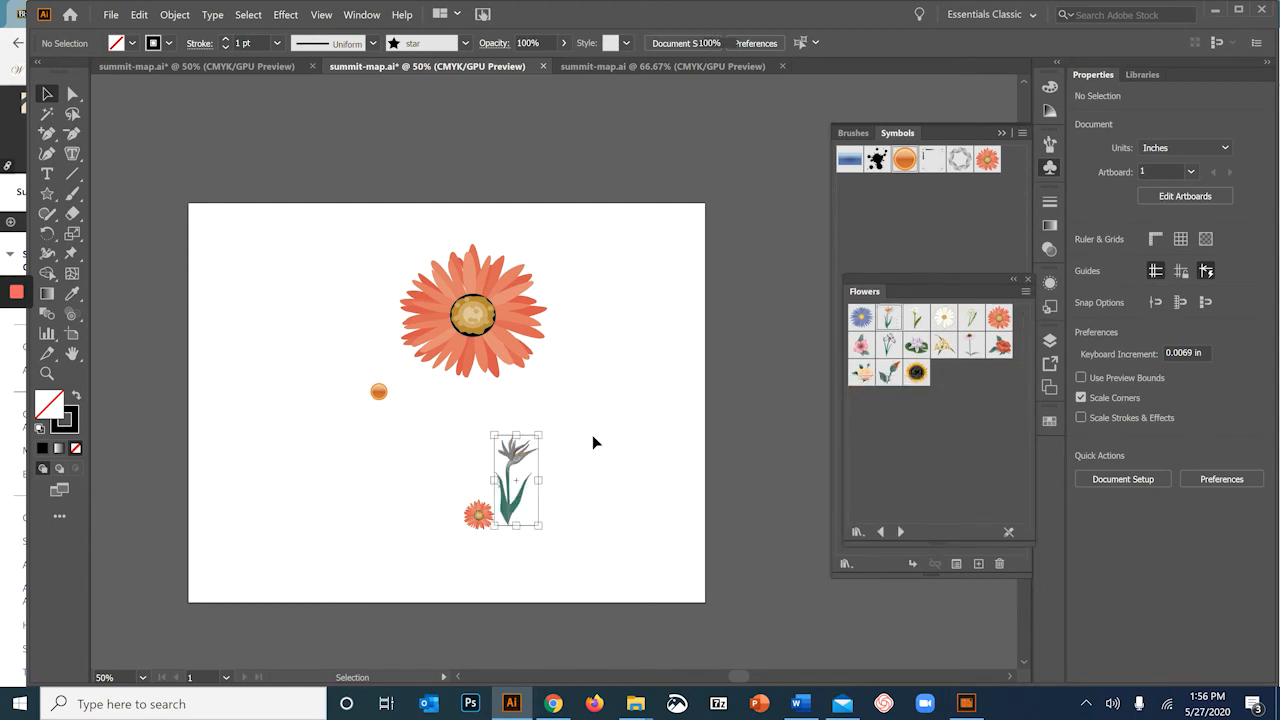
left_click_drag(499, 320, 607, 303)
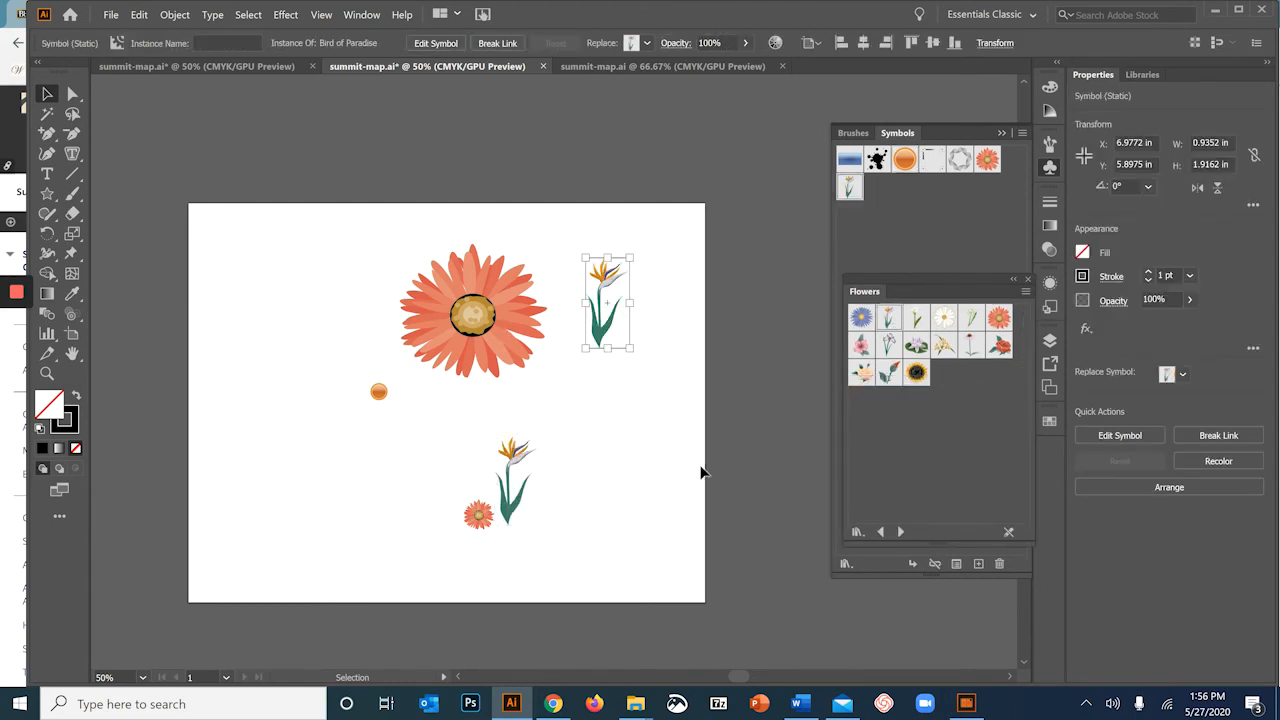
left_click_drag(631, 356, 667, 437)
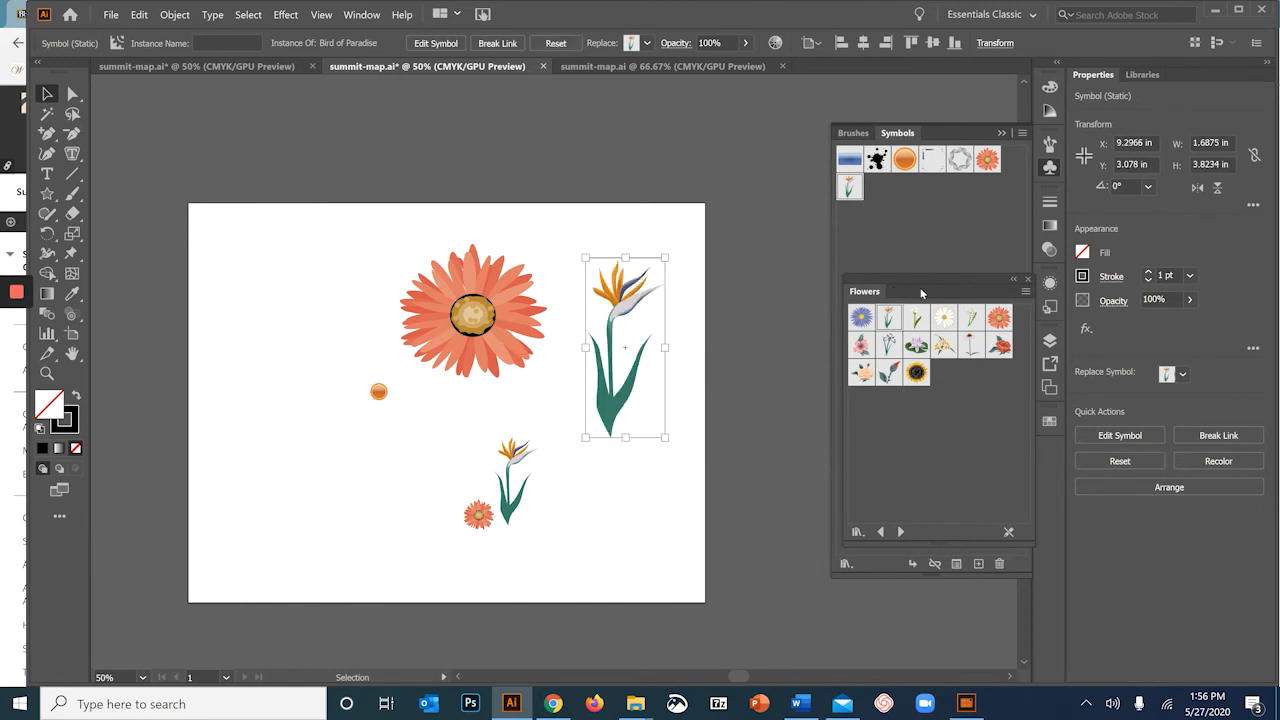
Open the Web Buttons and Bars symbol library and place the Bullet 1 - Blue symbol near the artboard's upper left corner.
left_click(1026, 292)
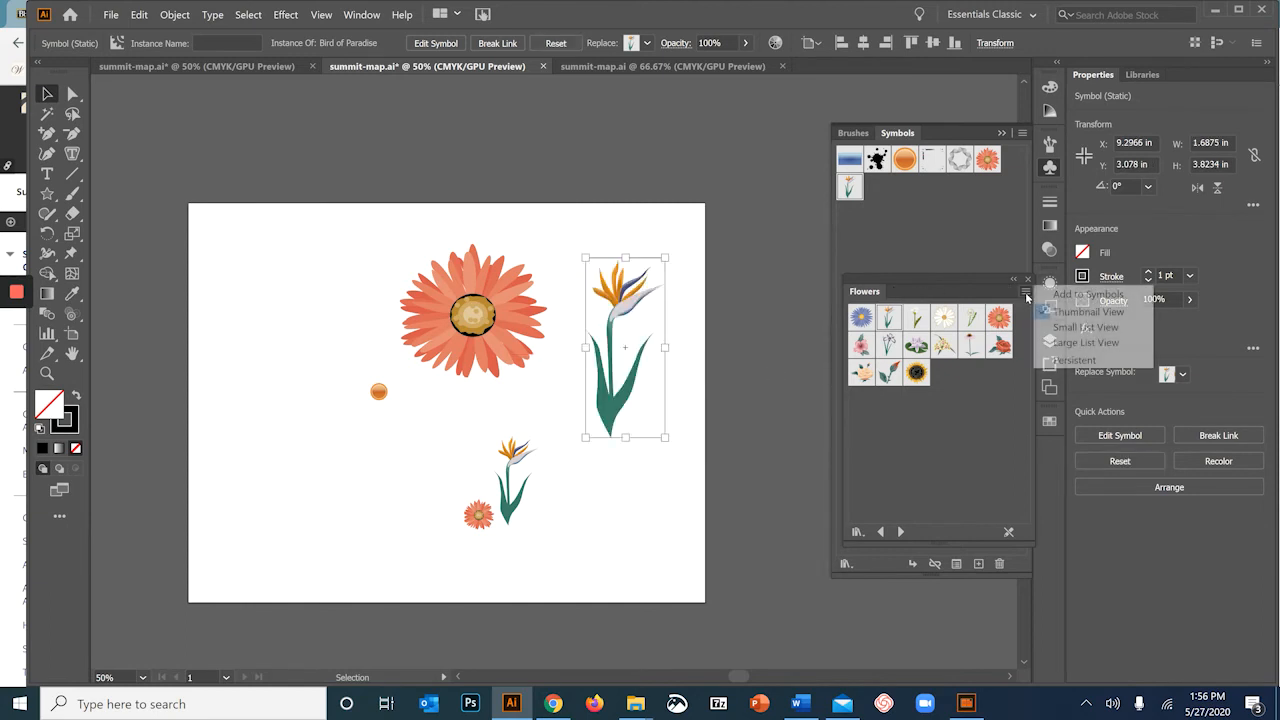
left_click(1022, 133)
mouse_move(1100, 395)
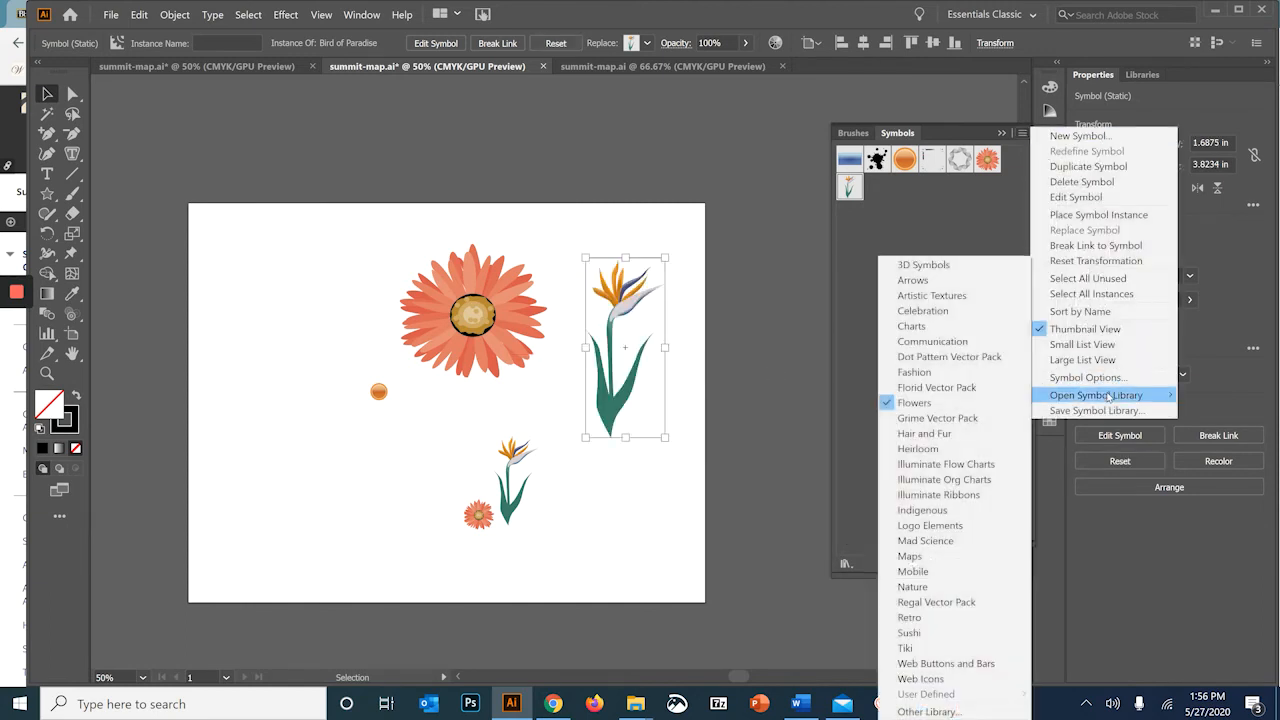
left_click(945, 663)
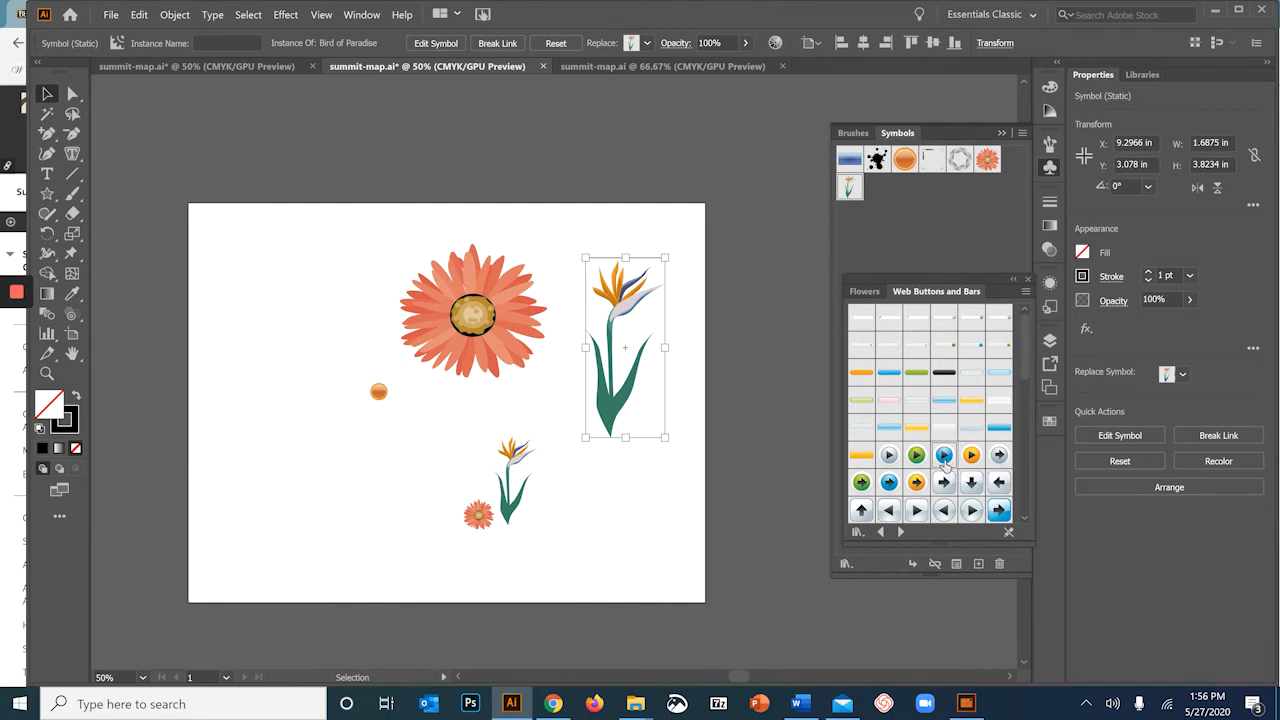
left_click_drag(944, 458, 239, 298)
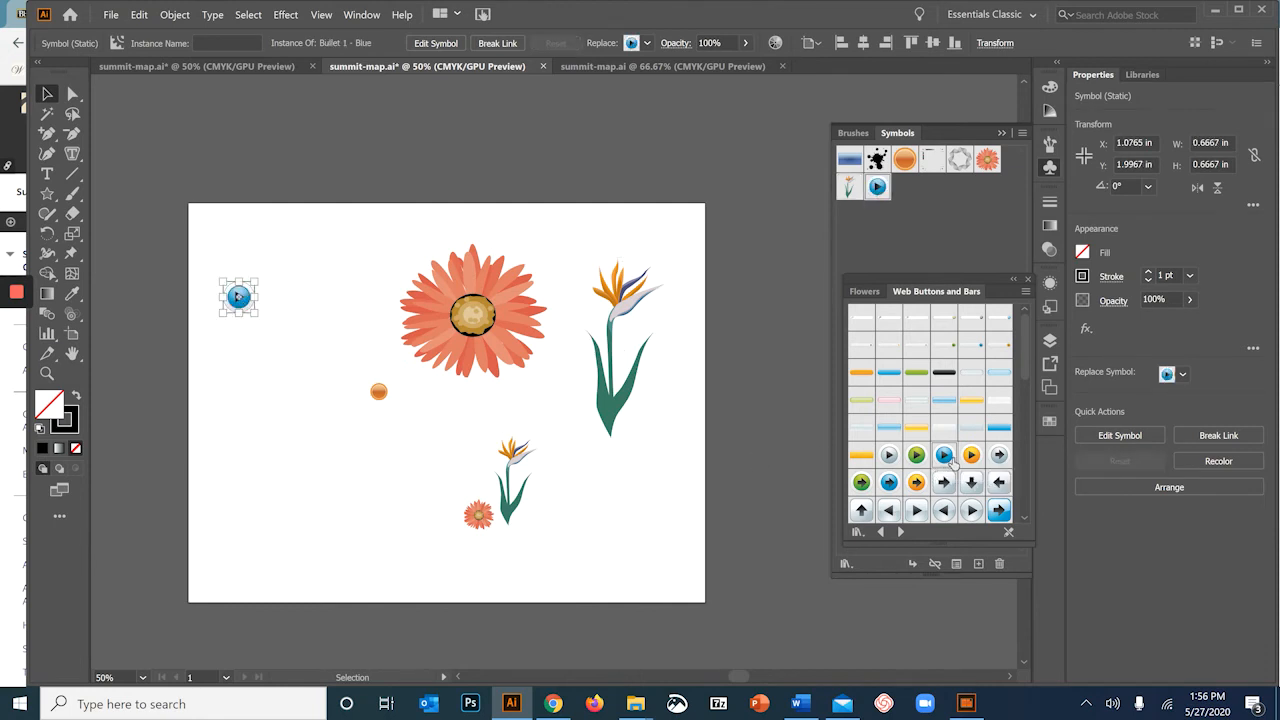
Place three more Bullet 1 - Blue symbols on the artboard: two below the existing bullet and one beside the large Gerbera.
left_click_drag(946, 460, 242, 434)
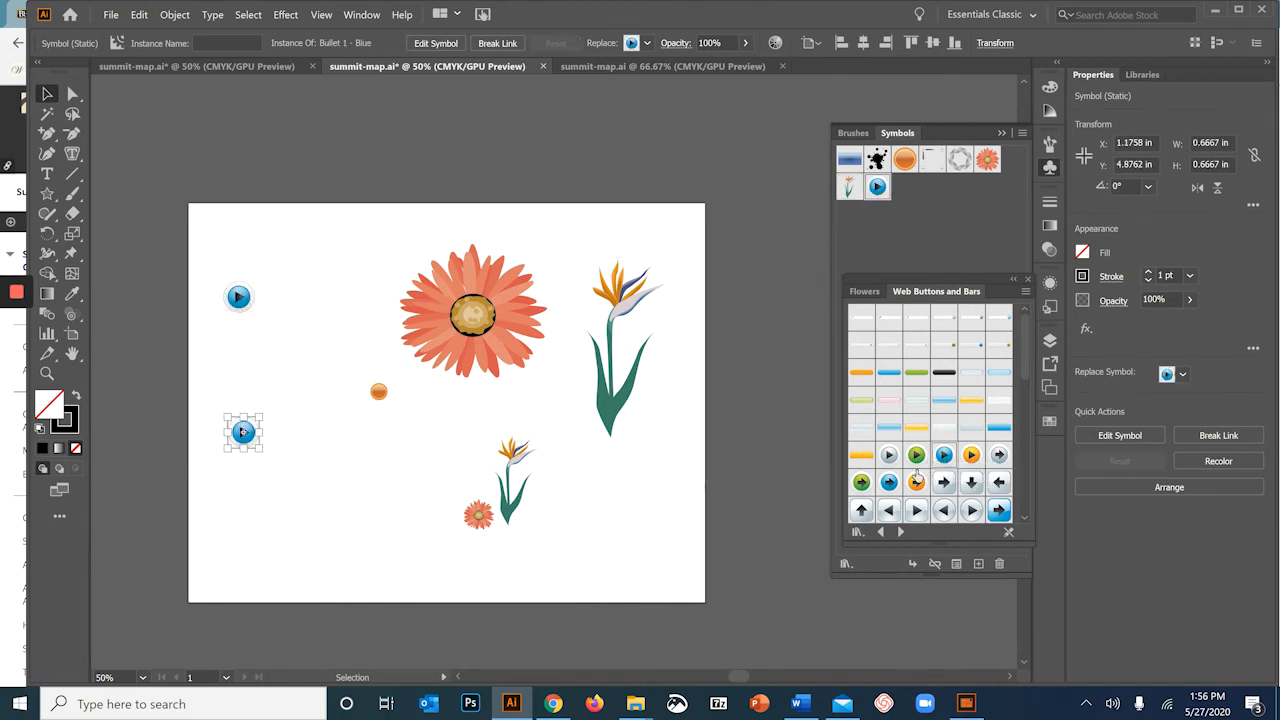
left_click_drag(944, 458, 343, 283)
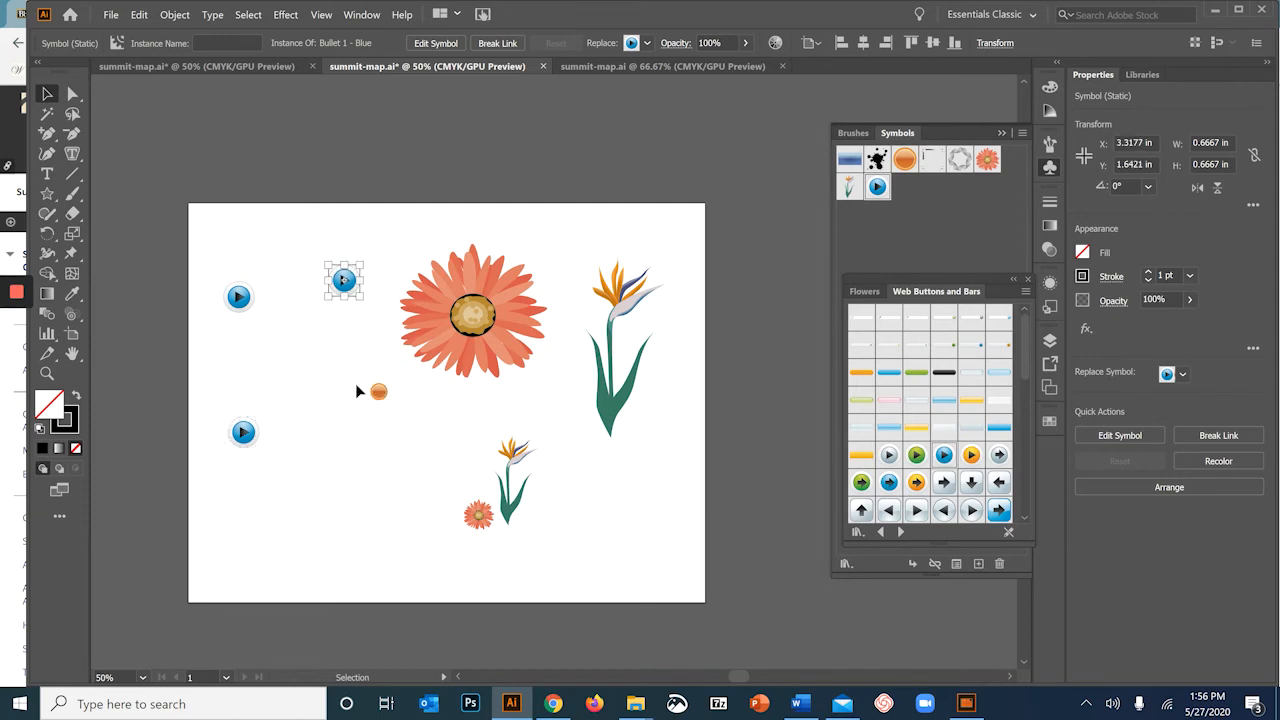
left_click_drag(944, 462, 336, 480)
left_click(366, 407)
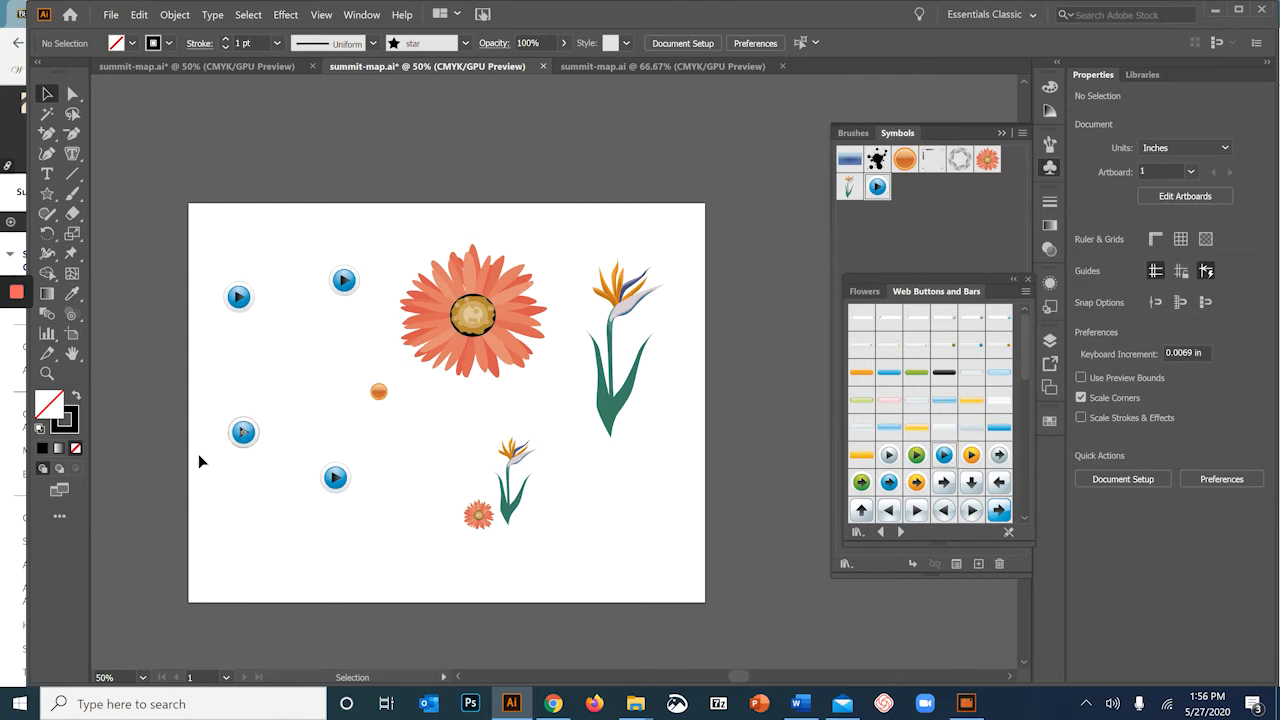
Open the Bullet 1 - Blue symbol definition for editing and fill its play triangle with the C=7 M=4 Y=0 K=0 swatch.
scroll(208, 446, "up", 1)
scroll(354, 318, "down", 1)
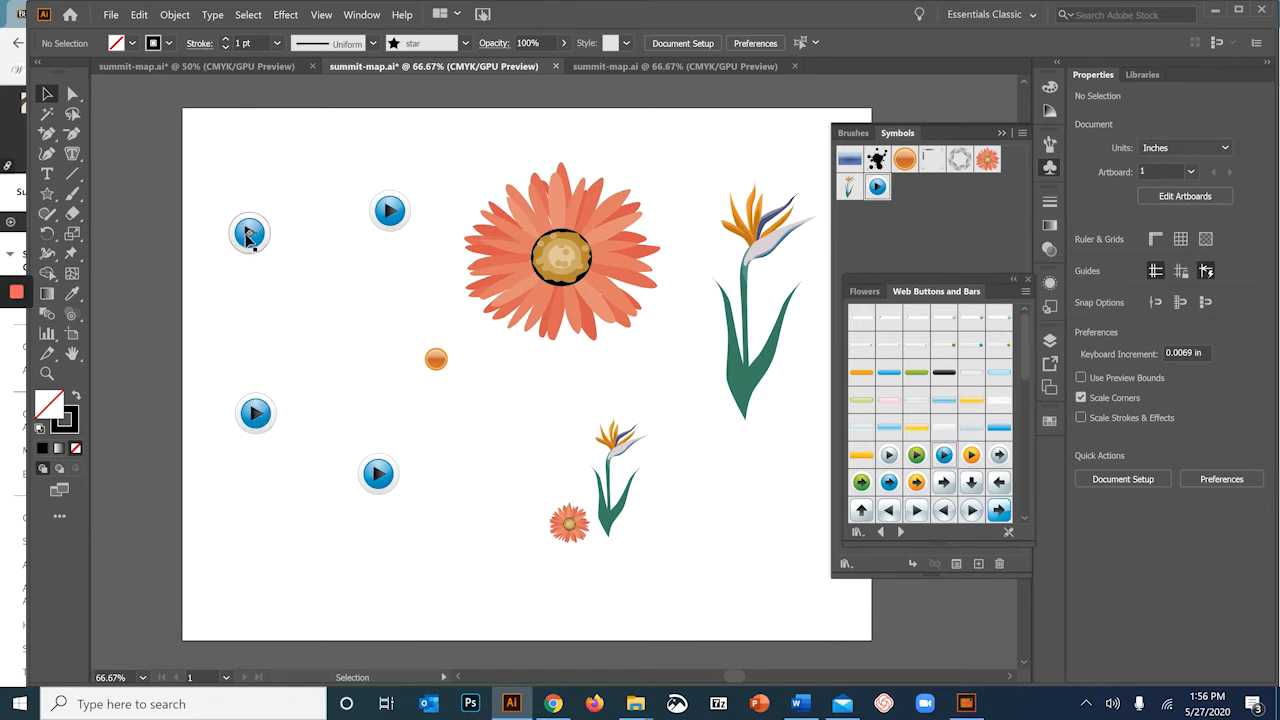
double_click(249, 235)
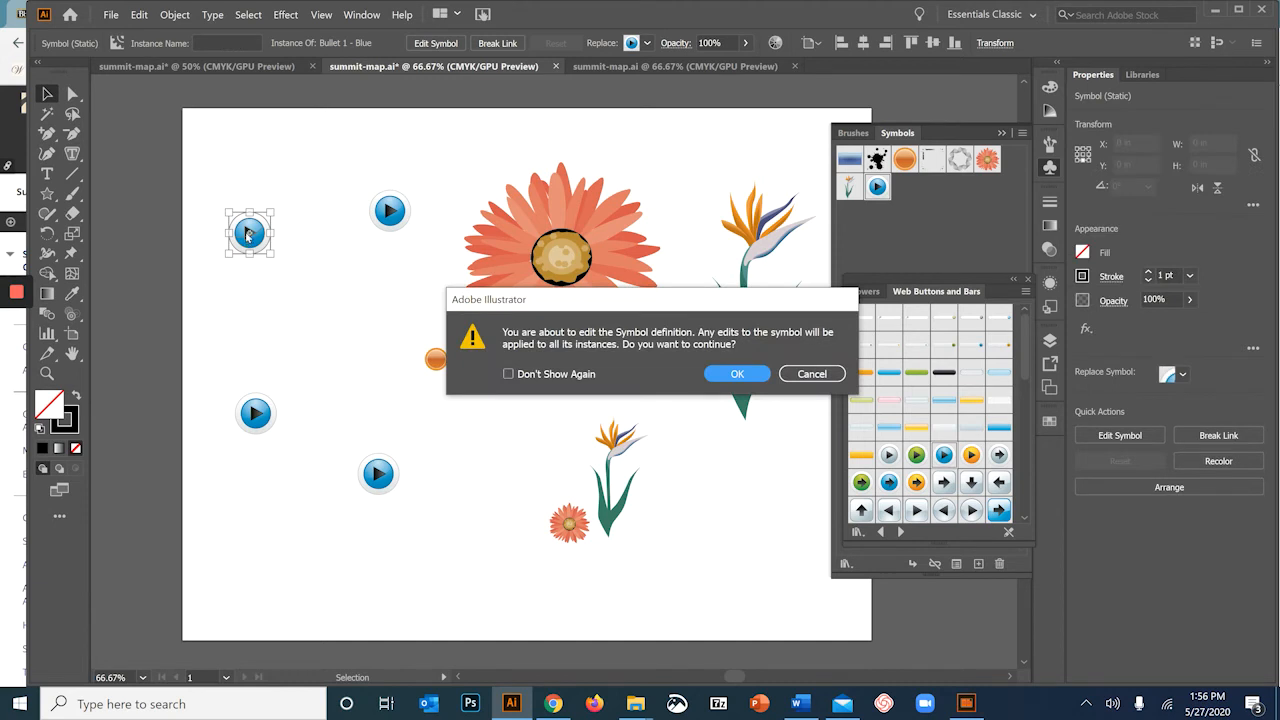
left_click(738, 375)
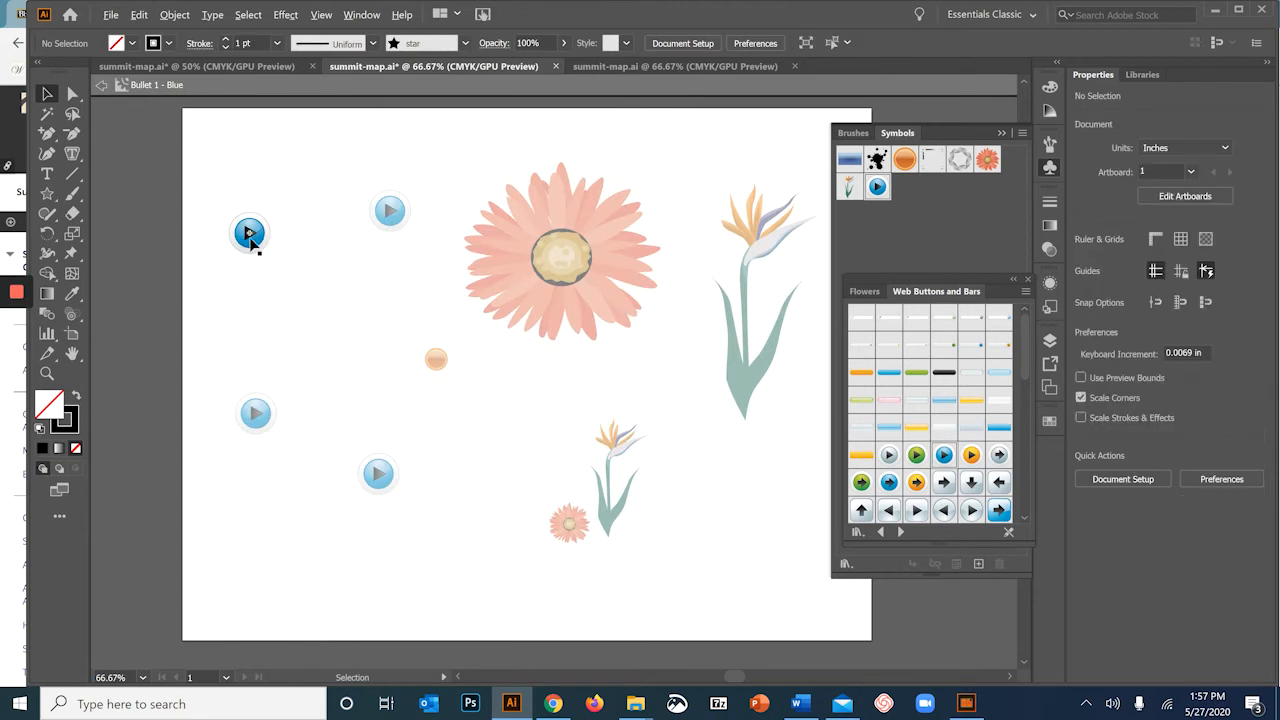
scroll(247, 226, "up", 3)
left_click(247, 226)
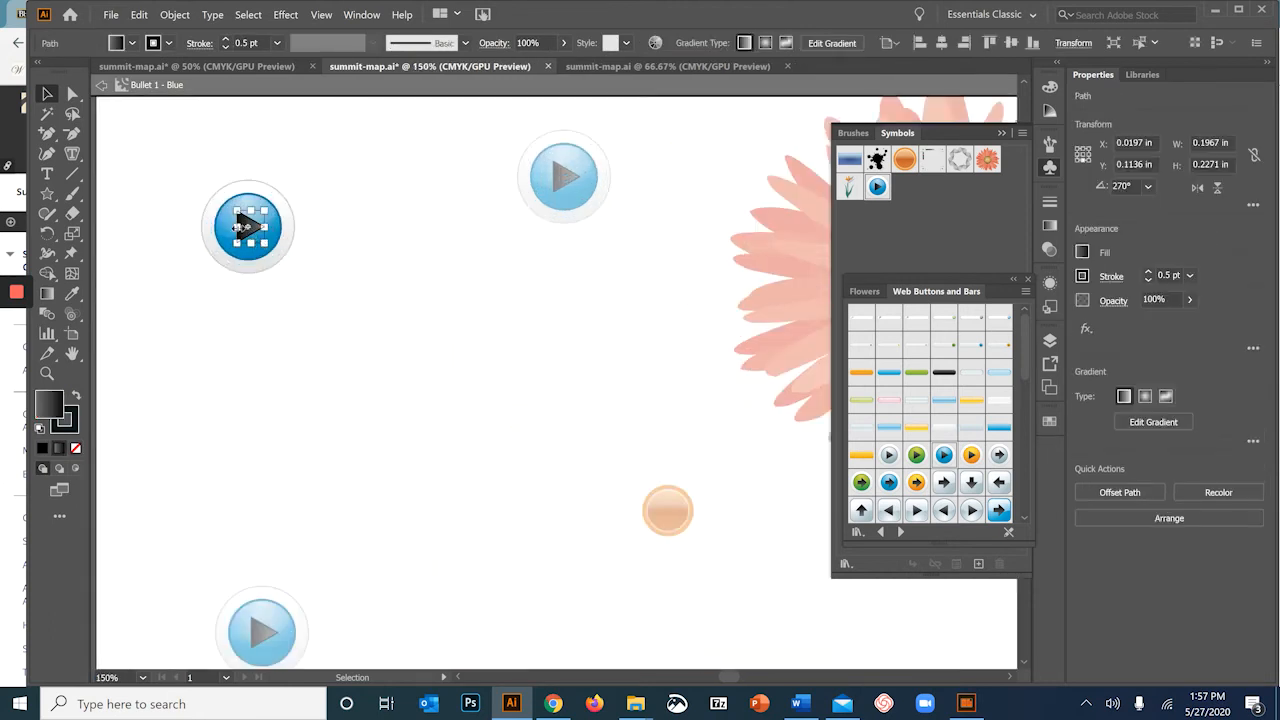
left_click(131, 43)
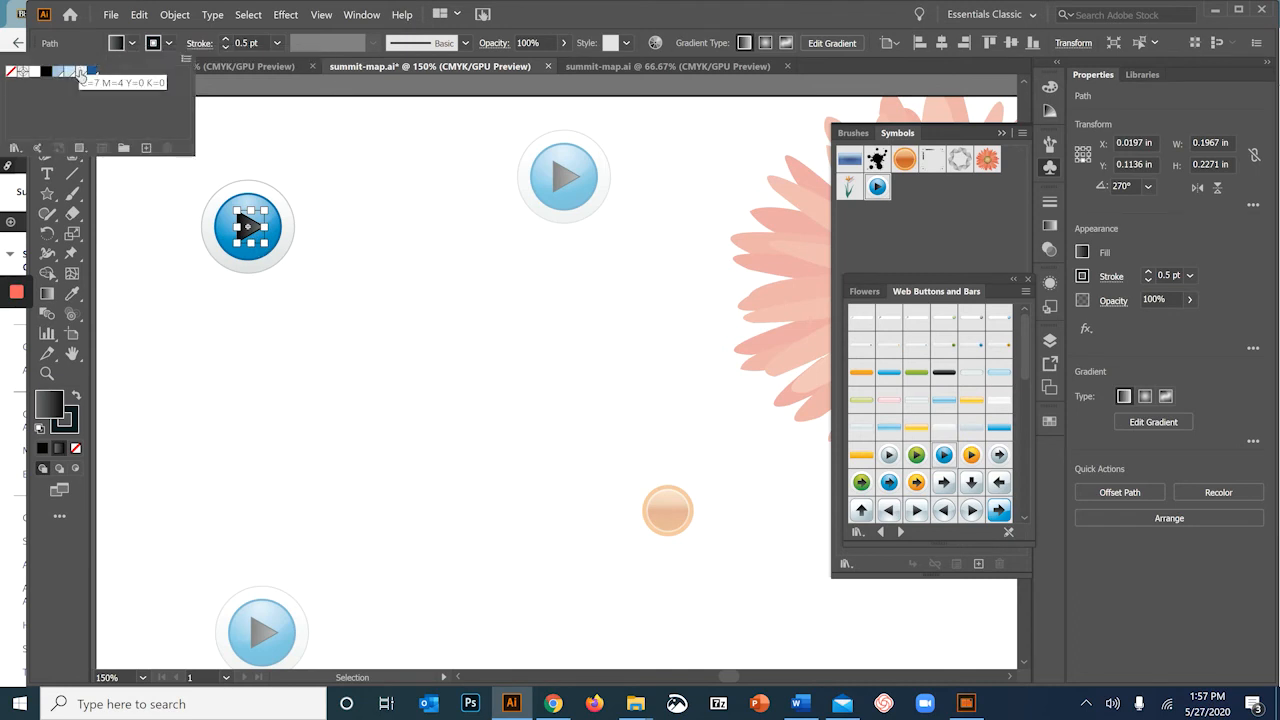
left_click(81, 74)
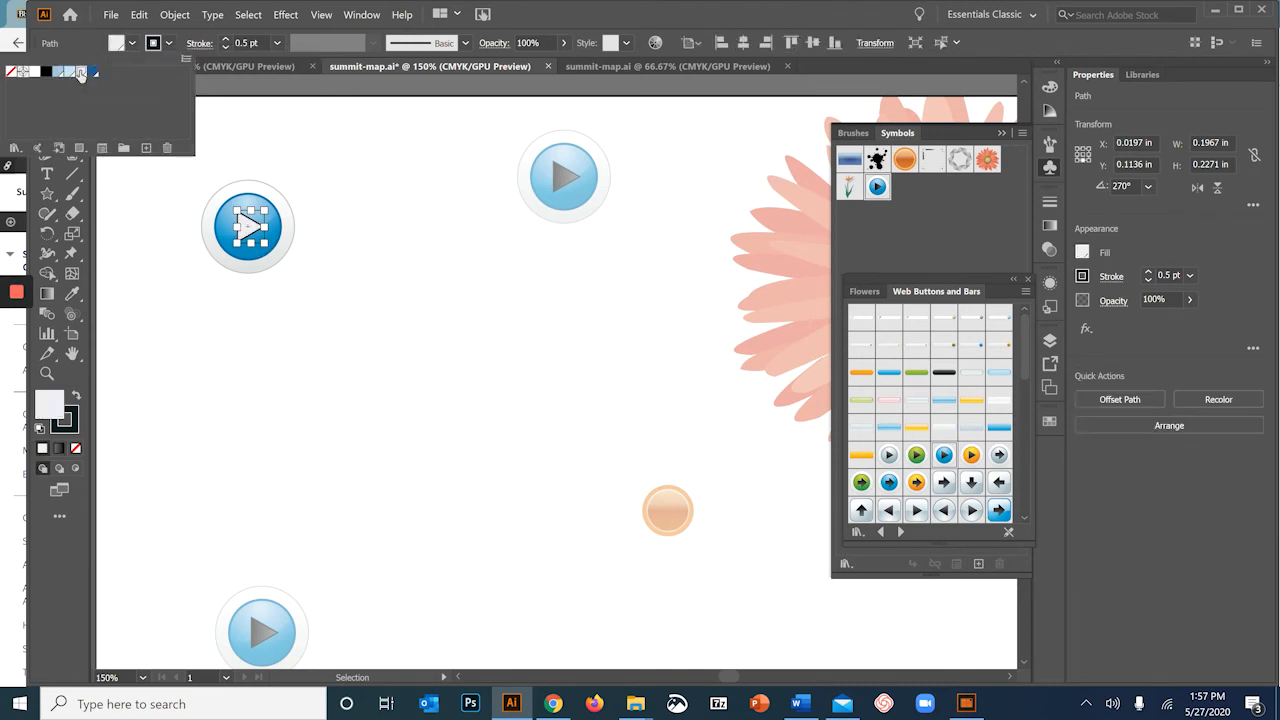
Give the play triangle a light blue stroke and exit symbol editing.
left_click(169, 44)
left_click(169, 44)
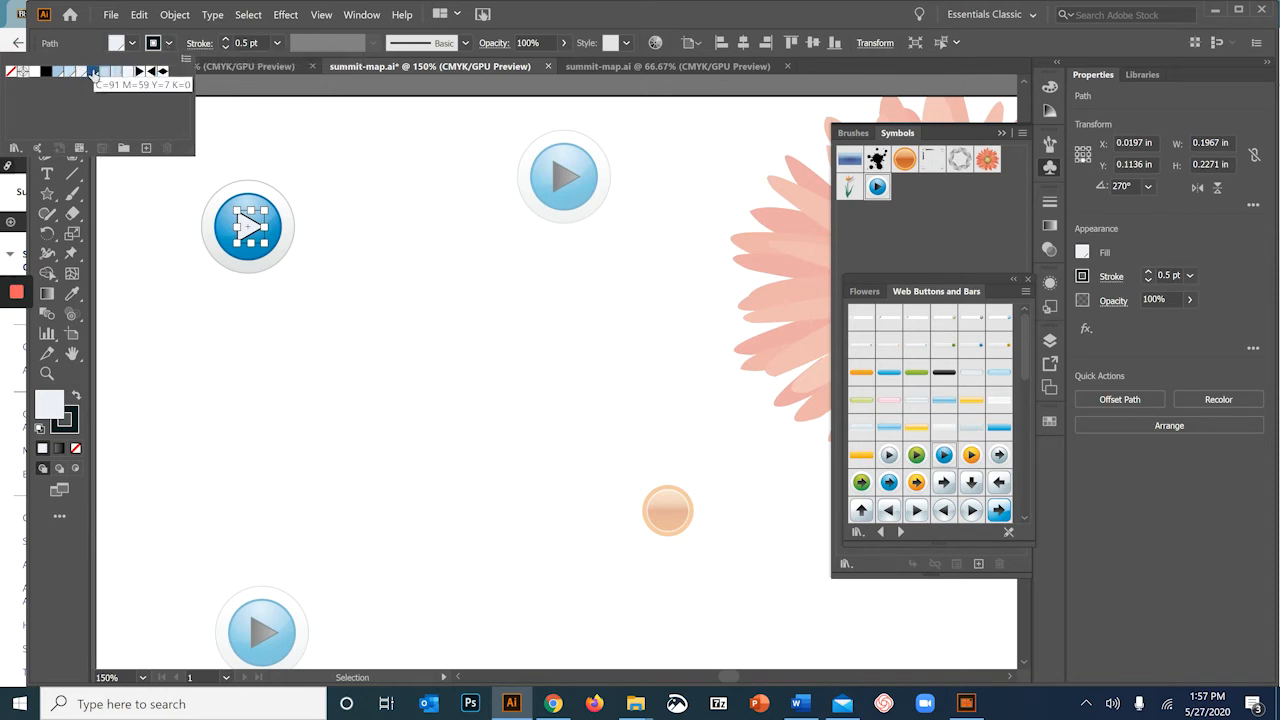
left_click(161, 73)
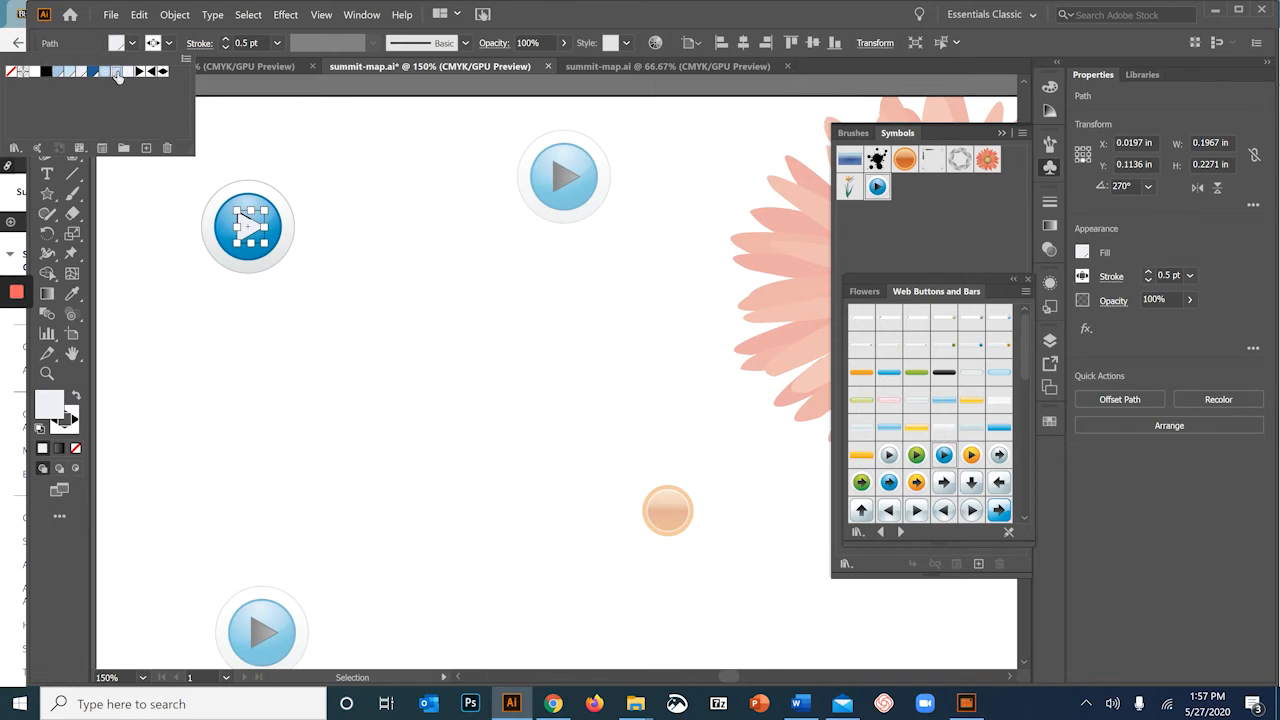
left_click(105, 72)
left_click(371, 134)
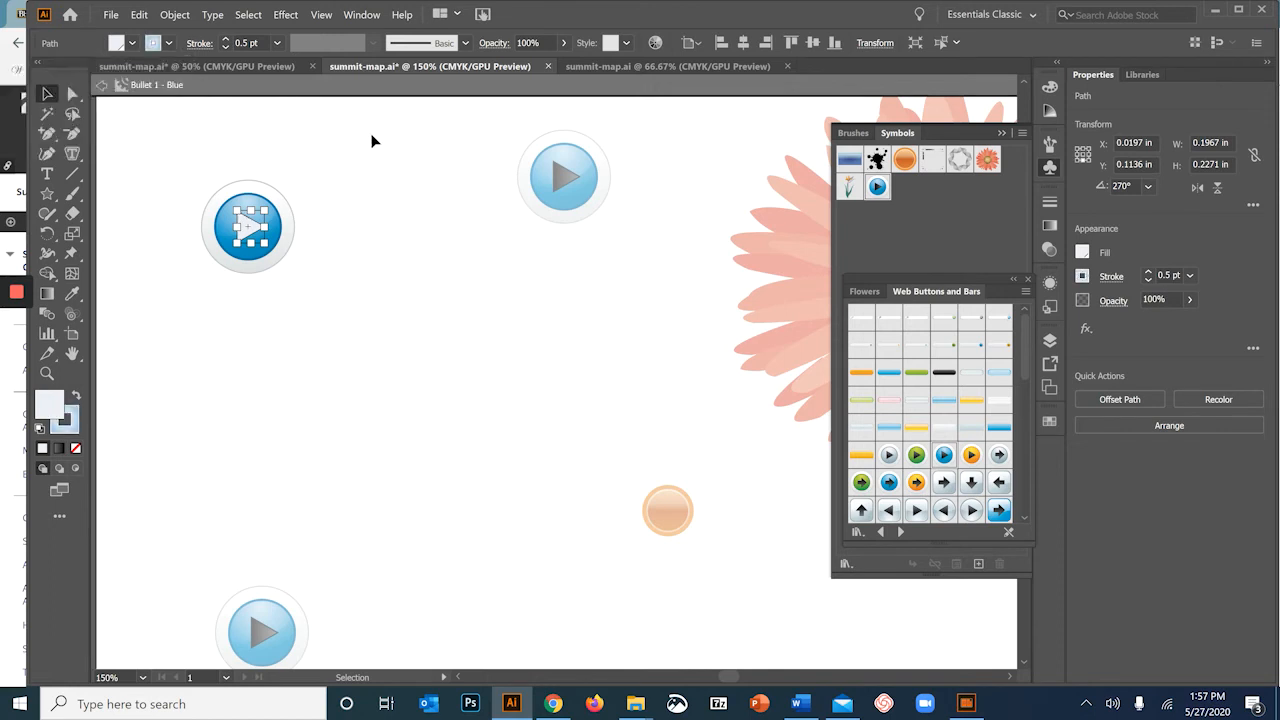
left_click(101, 86)
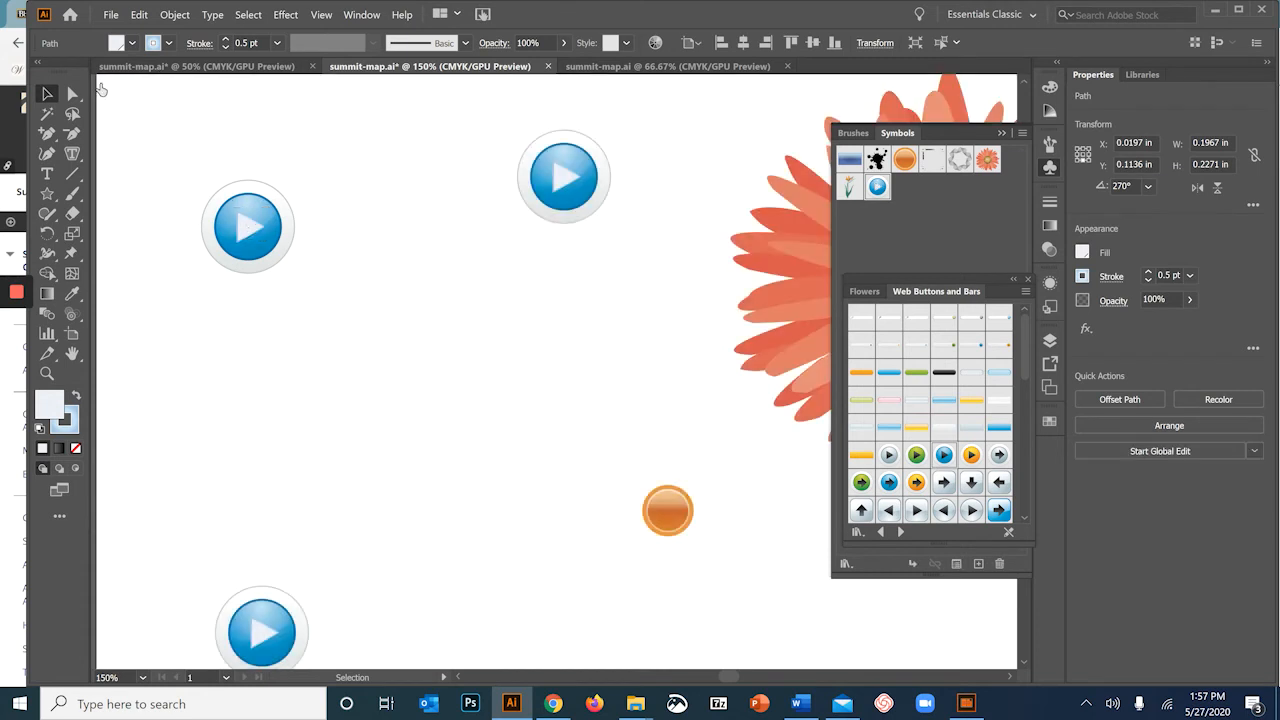
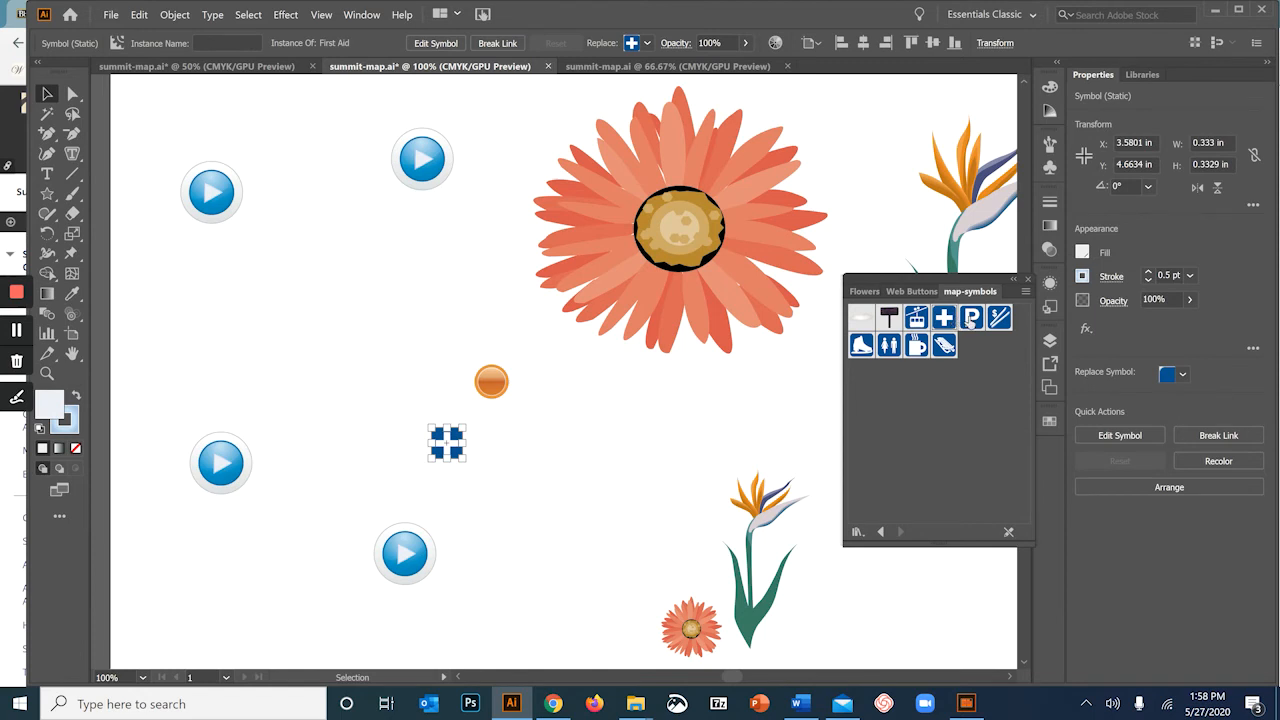
Place the Parking symbol from the map-symbols library, and delete the symbols around the large Gerbera except the lowest blue bullet and the Birds of Paradise.
left_click_drag(970, 318, 655, 442)
left_click(478, 398)
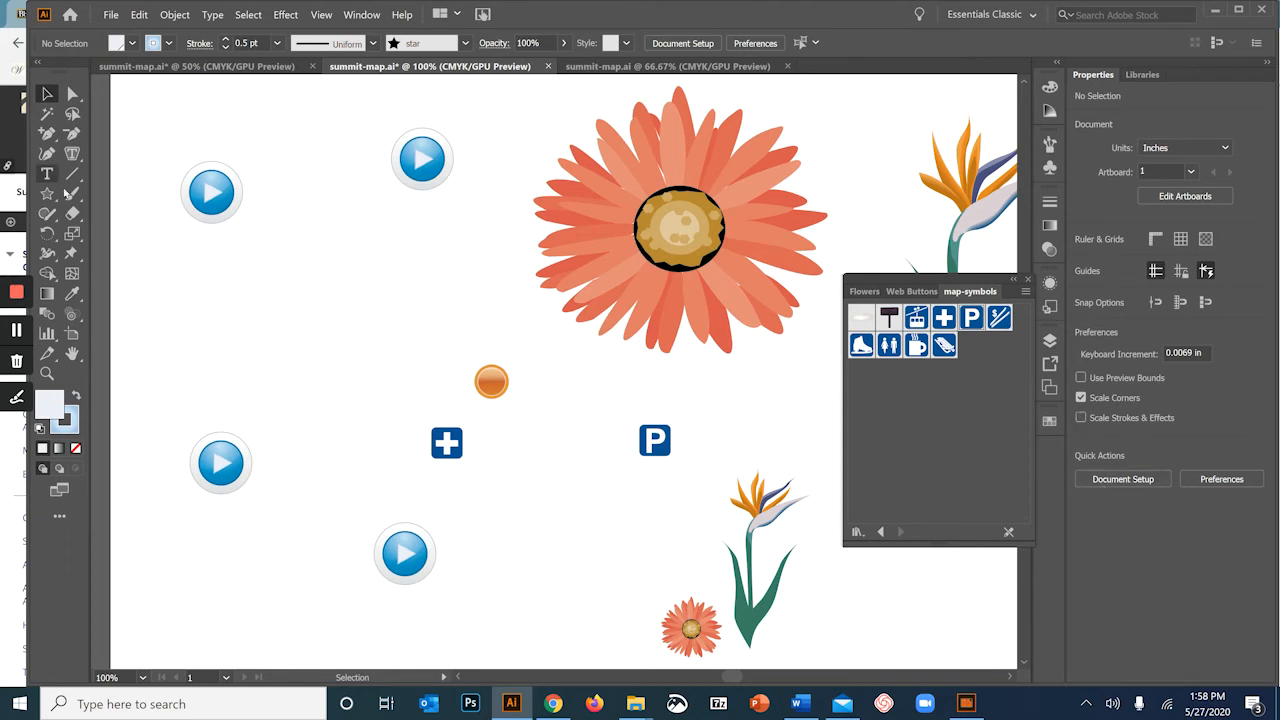
left_click_drag(172, 116, 698, 498)
key("Delete")
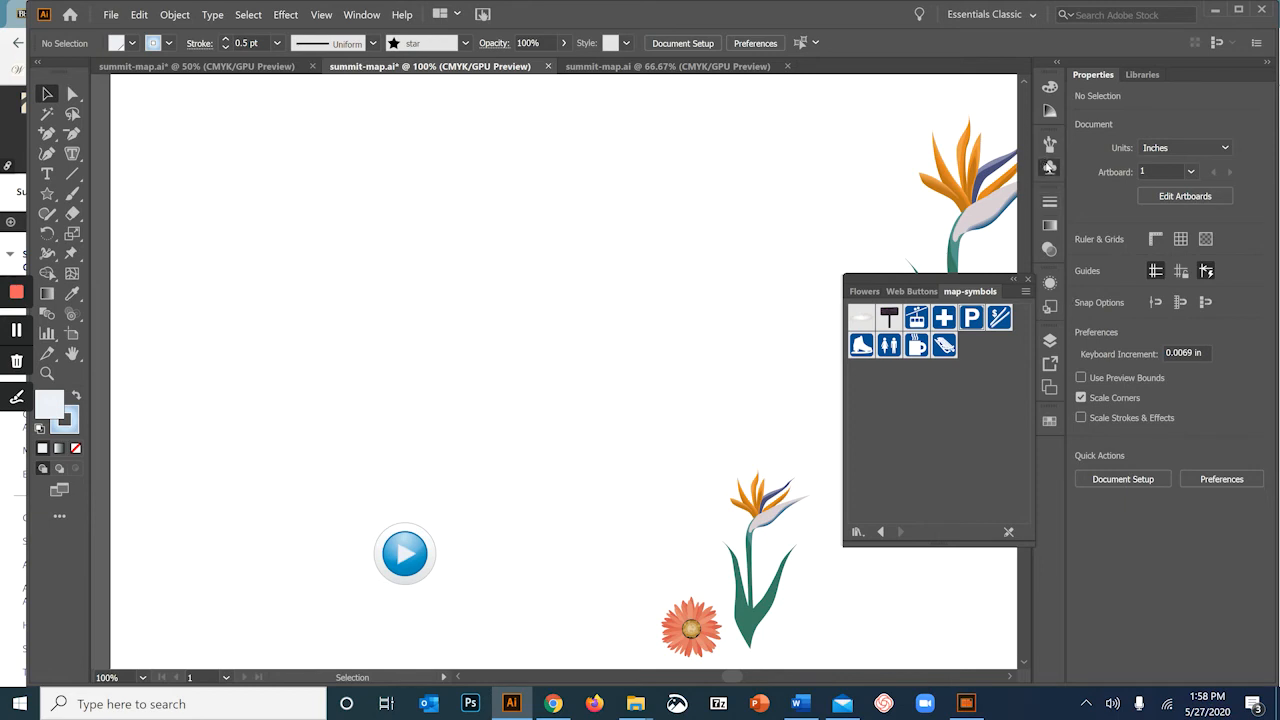
Spray Gerbera symbols across the artboard and past its edges with the Symbol Sprayer tool.
left_click(1049, 167)
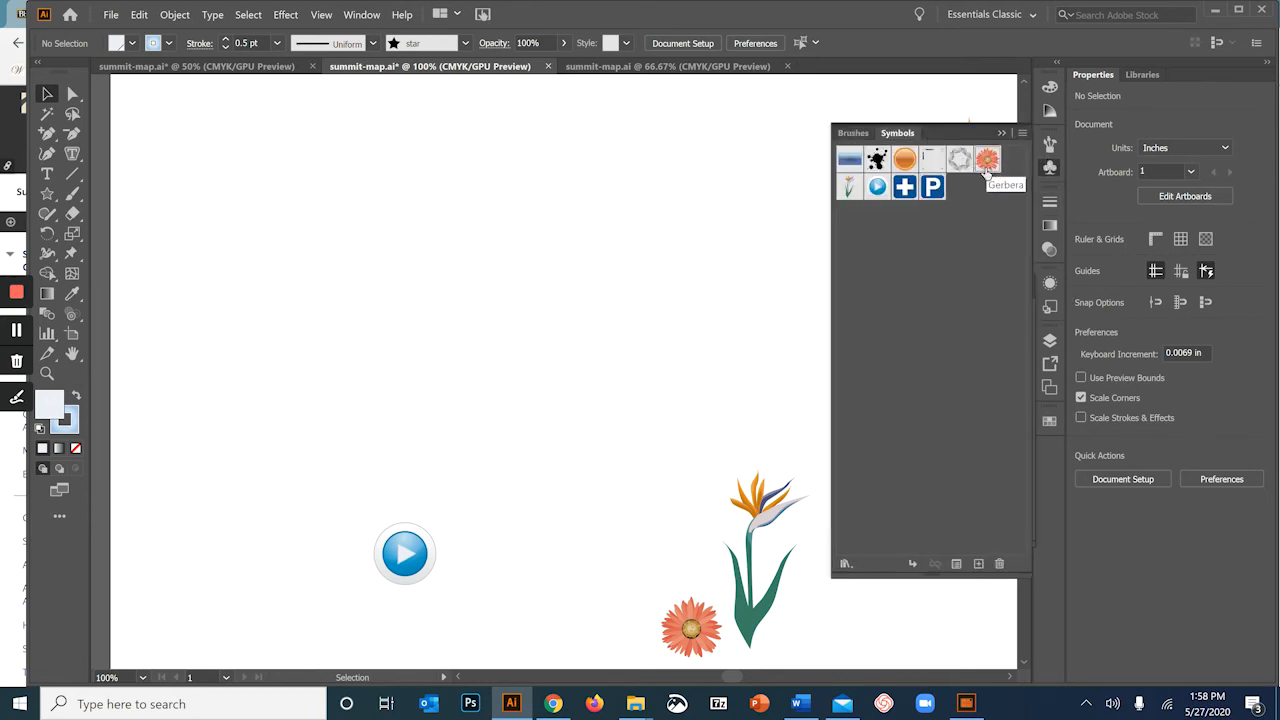
scroll(548, 349, "down", 2)
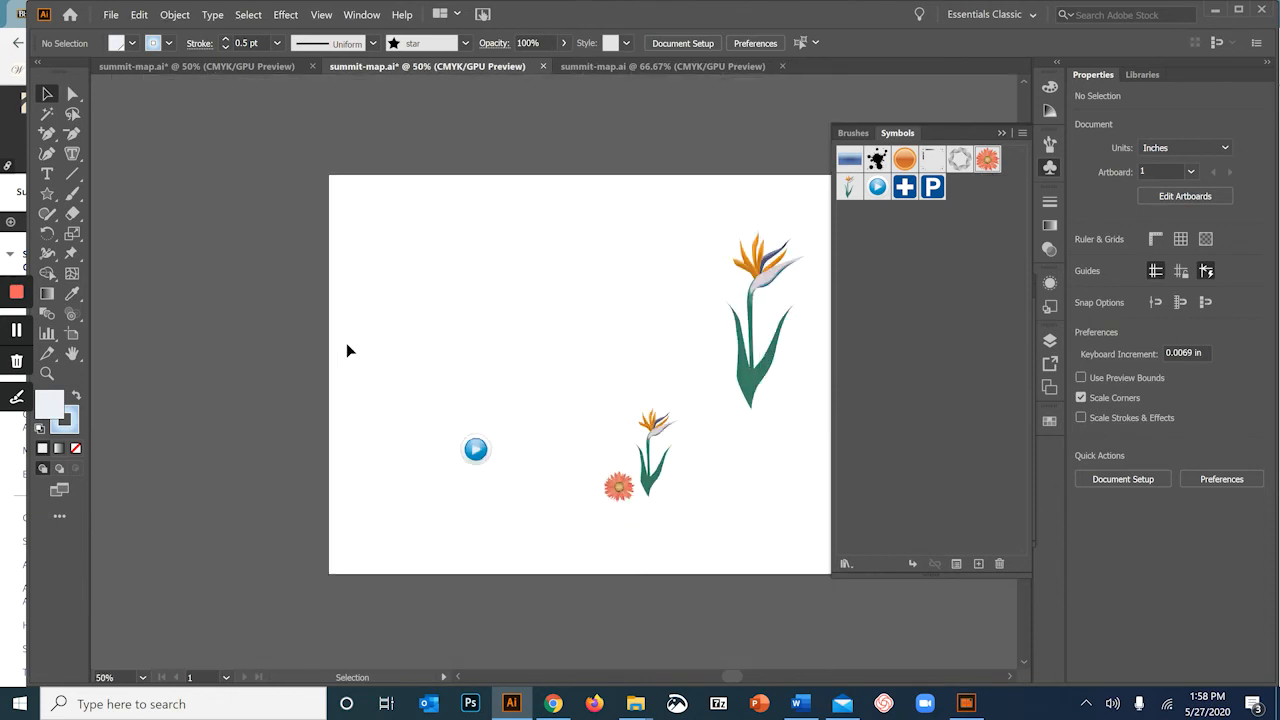
left_click(71, 319)
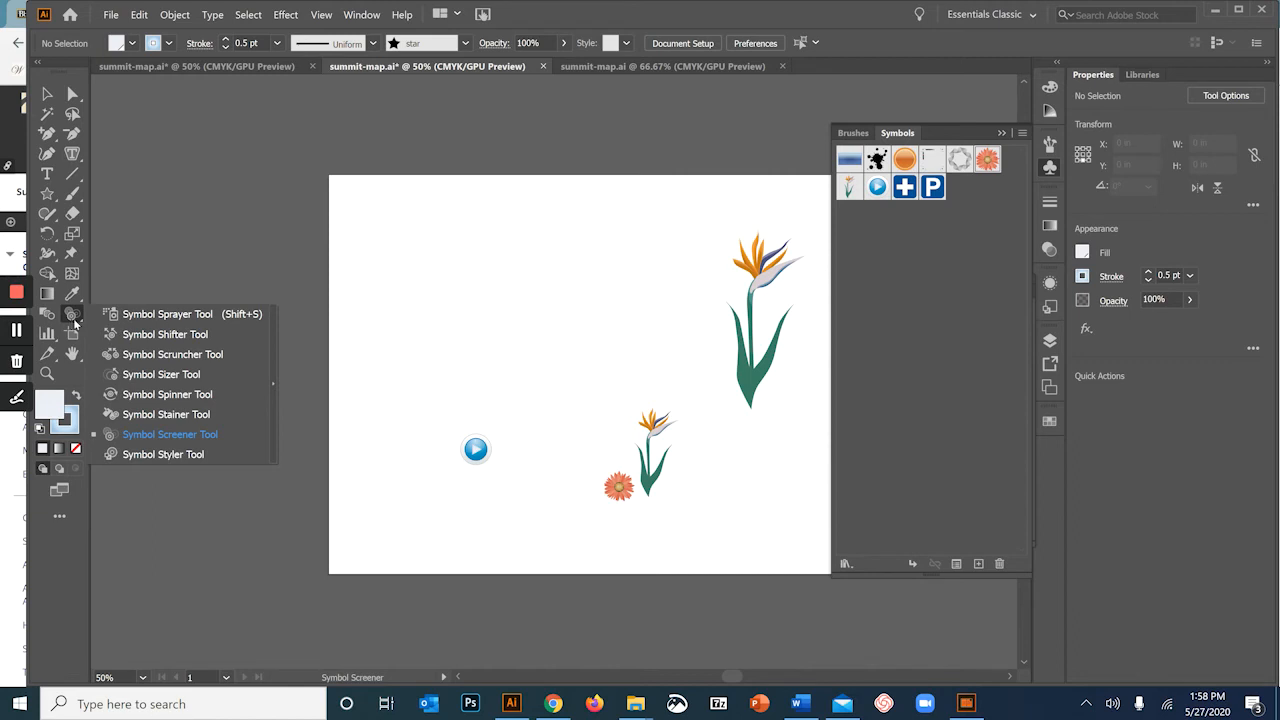
left_click(113, 318)
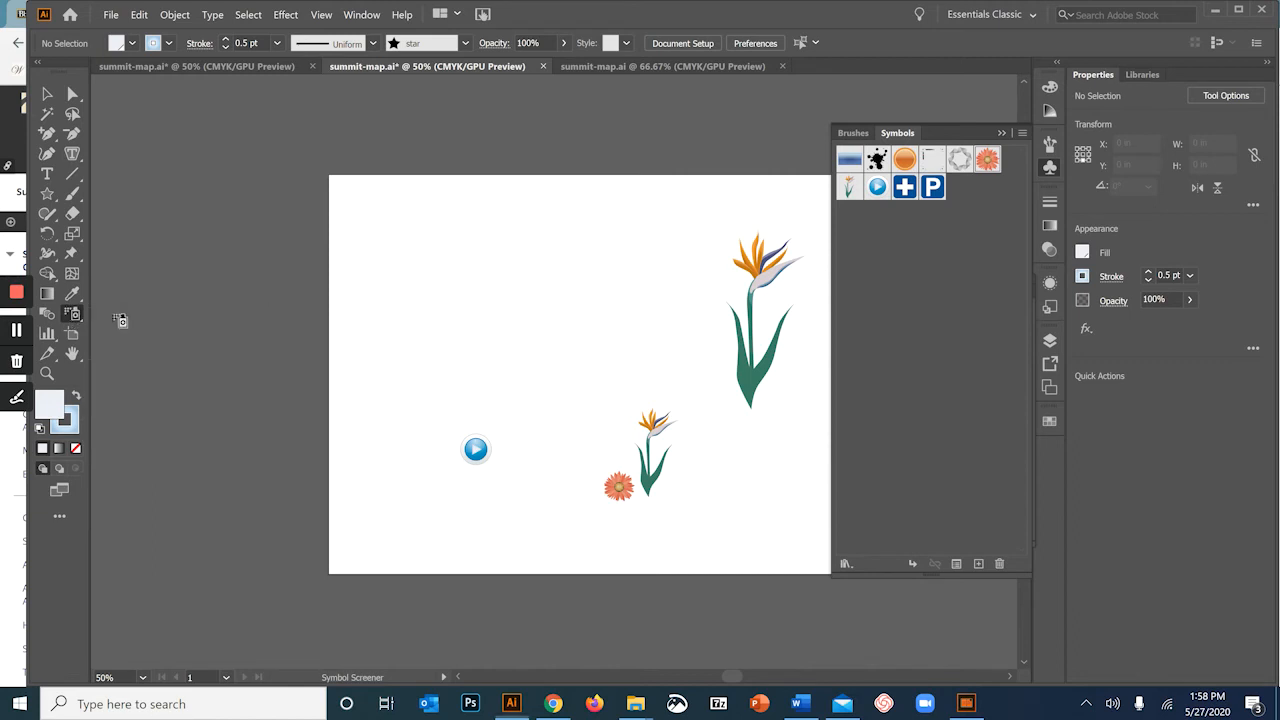
left_click(225, 47)
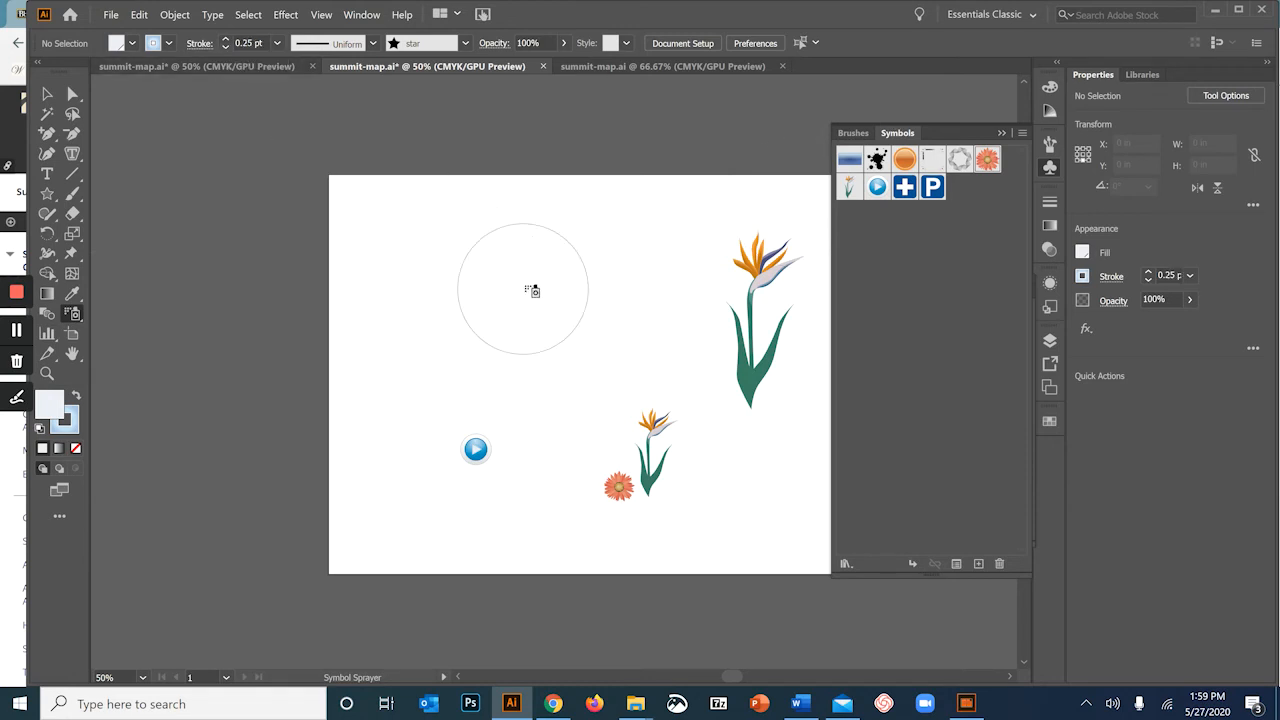
mouse_move(529, 289)
left_mouse_down()
mouse_move(517, 443)
mouse_move(688, 273)
mouse_move(529, 343)
mouse_move(603, 340)
mouse_move(517, 226)
mouse_move(350, 259)
mouse_move(569, 480)
mouse_move(643, 251)
mouse_move(680, 300)
left_mouse_up()
mouse_move(712, 418)
left_mouse_down()
mouse_move(750, 180)
mouse_move(540, 470)
mouse_move(770, 400)
mouse_move(586, 334)
mouse_move(600, 372)
left_mouse_up()
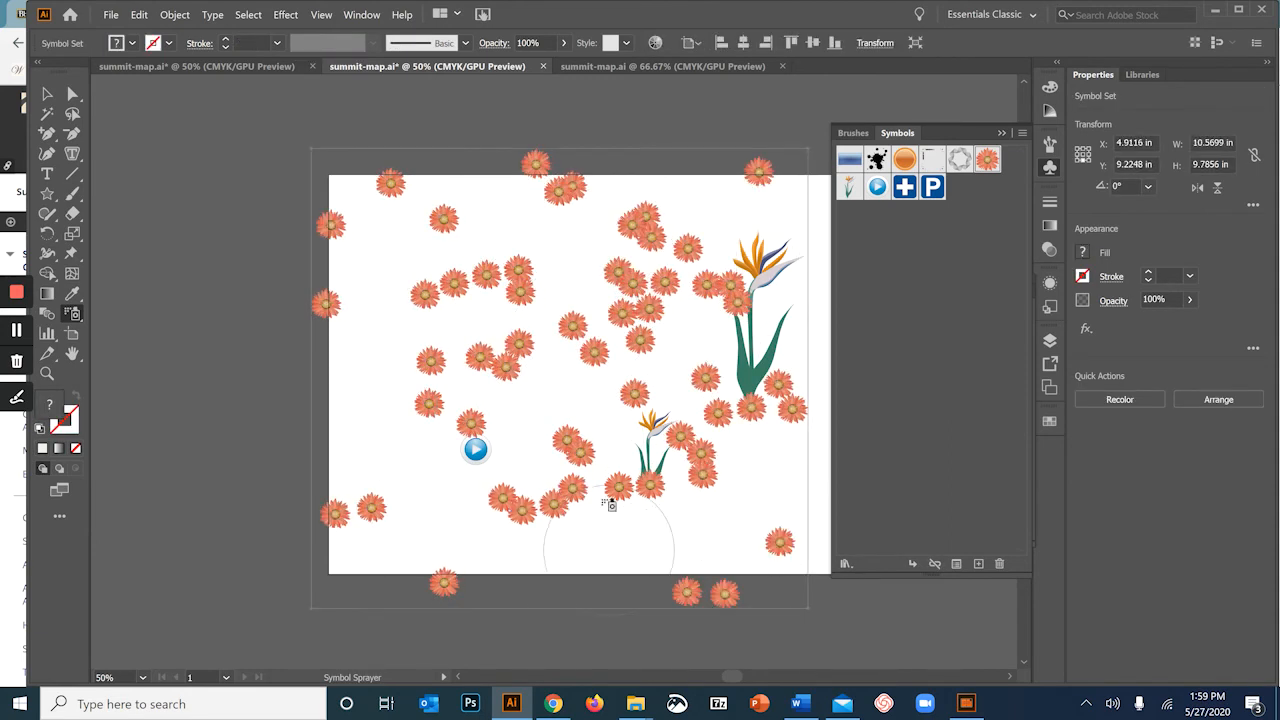
mouse_move(673, 315)
left_mouse_down()
mouse_move(800, 166)
mouse_move(563, 231)
mouse_move(429, 357)
mouse_move(414, 517)
mouse_move(503, 510)
left_mouse_up()
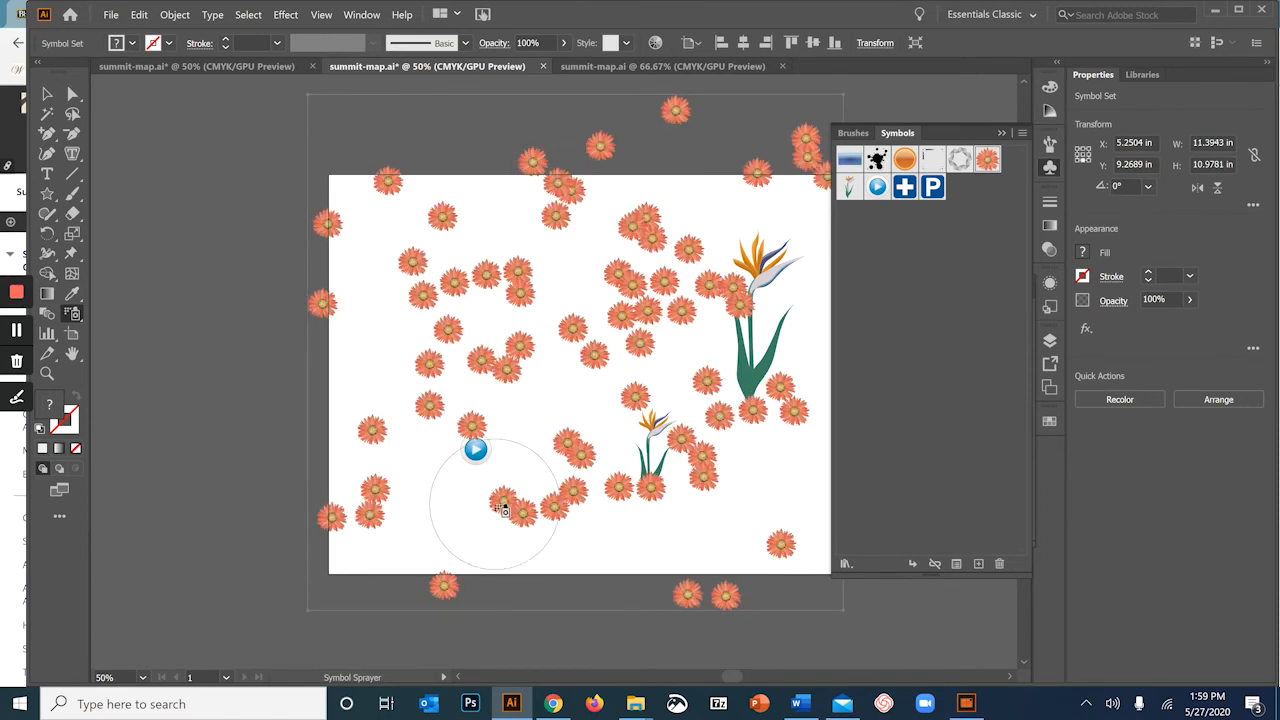
left_click(72, 314)
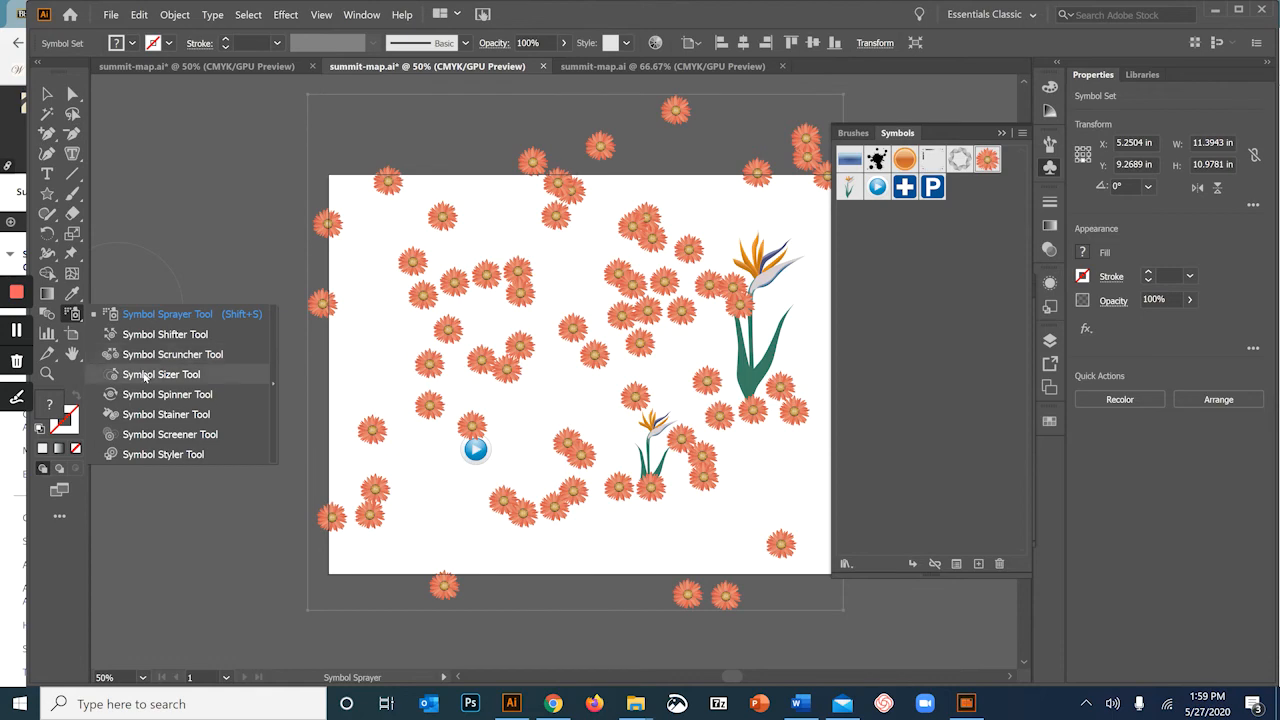
mouse_move(540, 290)
left_mouse_down()
mouse_move(471, 263)
mouse_move(591, 180)
mouse_move(628, 170)
mouse_move(632, 145)
left_mouse_up()
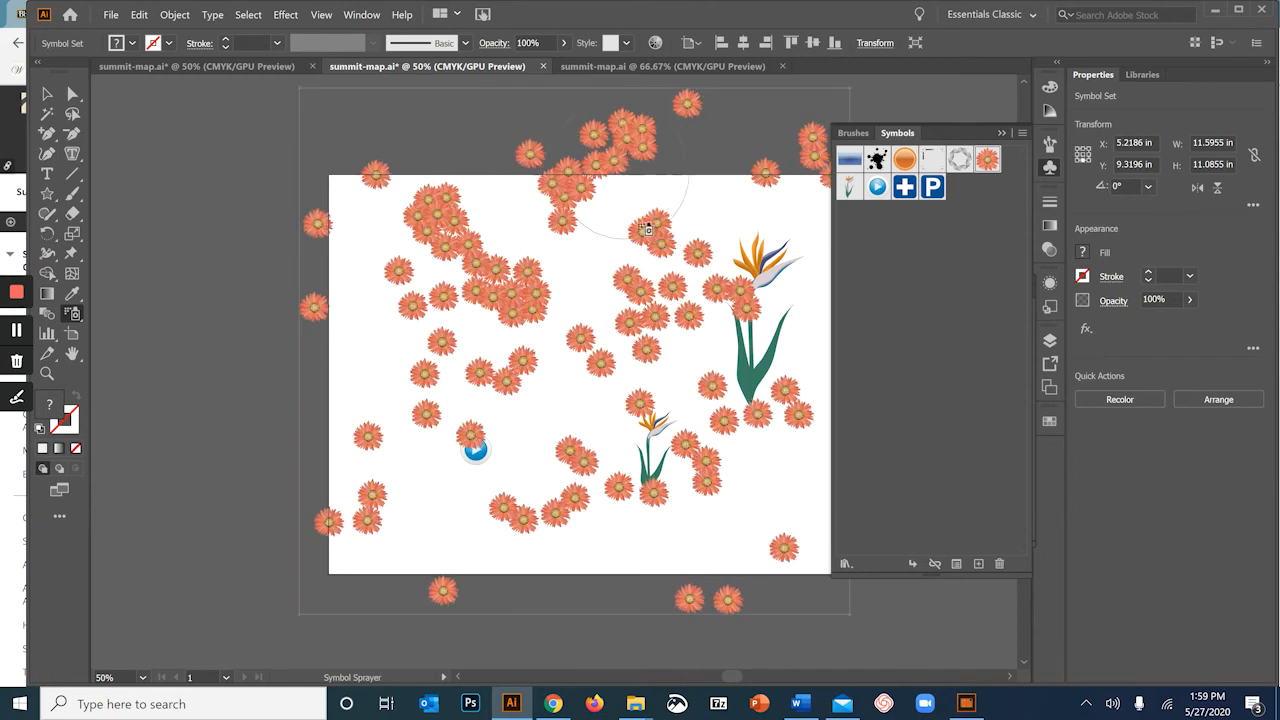
Shift the sprayed Gerbera symbols around the middle and upper part of the artboard with the Symbol Shifter tool.
left_click(75, 316)
left_click(192, 340)
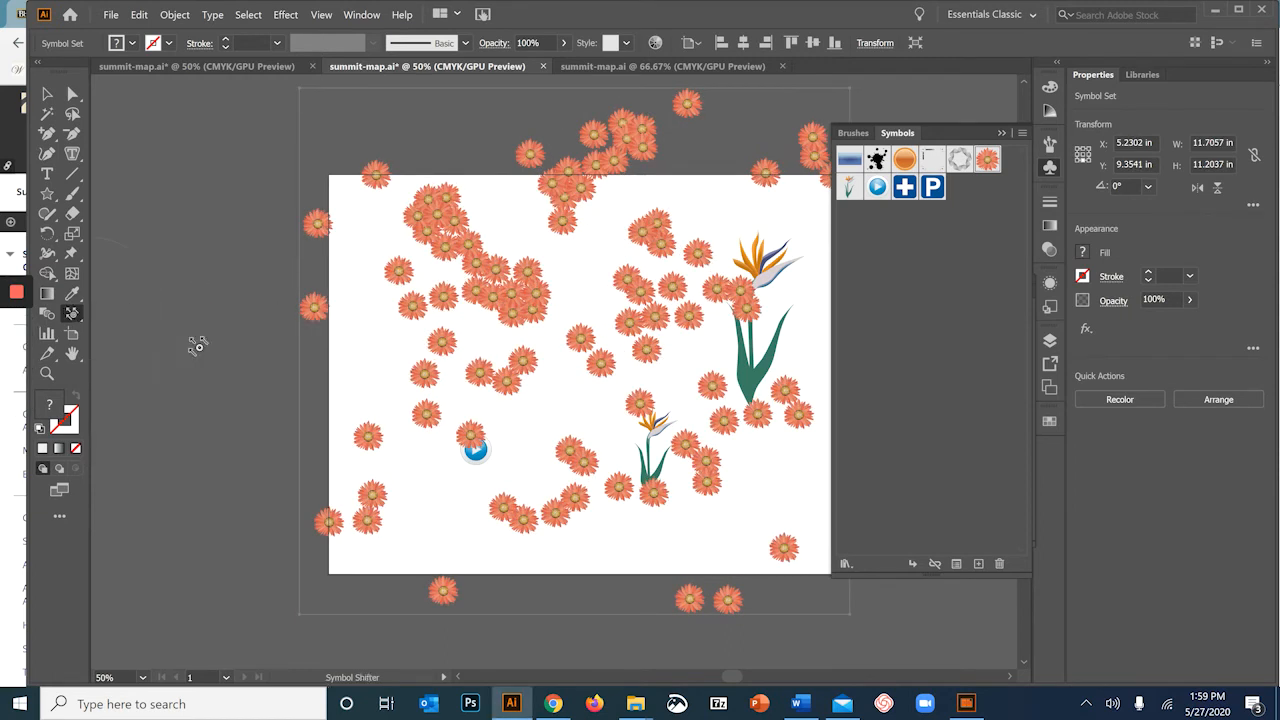
mouse_move(514, 354)
left_mouse_down()
mouse_move(560, 226)
mouse_move(630, 321)
mouse_move(727, 273)
mouse_move(638, 135)
mouse_move(361, 242)
mouse_move(332, 215)
mouse_move(425, 376)
mouse_move(345, 520)
mouse_move(635, 381)
mouse_move(751, 383)
mouse_move(799, 365)
mouse_move(696, 270)
mouse_move(686, 205)
left_mouse_up()
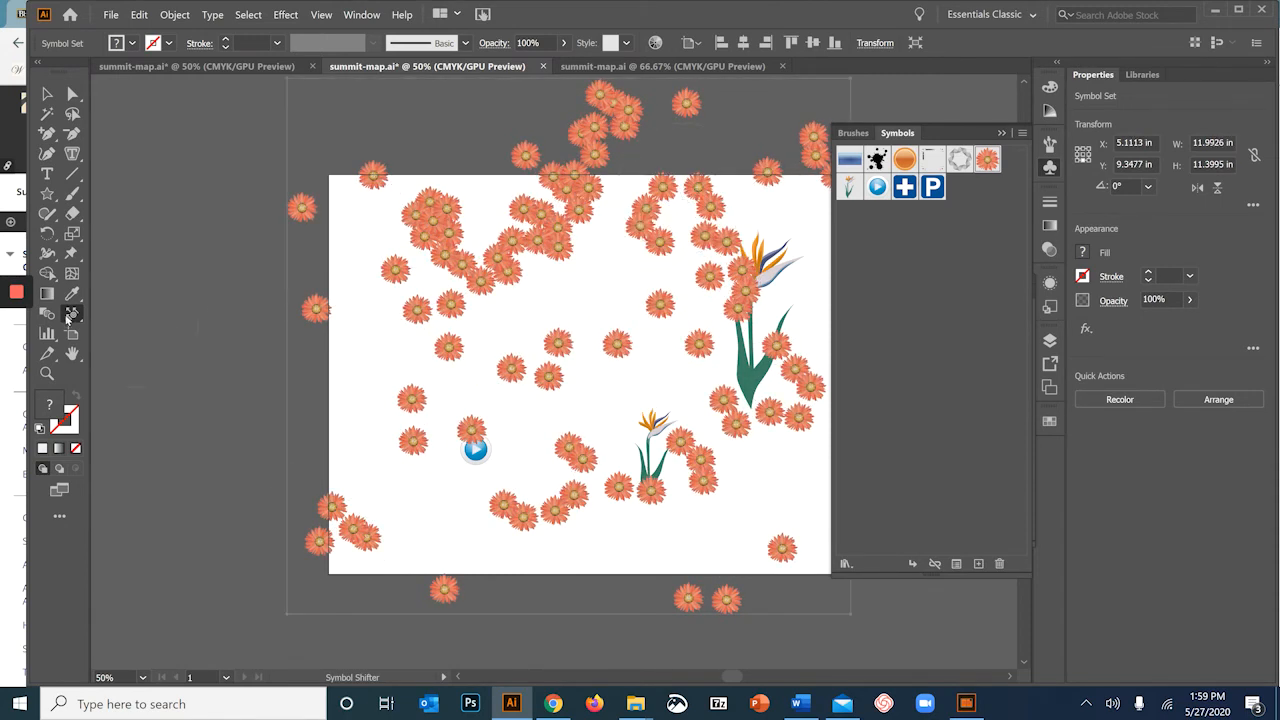
Scrunch the sprayed Gerbera symbols near the artboard's centre with the Symbol Scruncher tool, and pick the Symbol Spinner tool.
left_click_drag(70, 318, 180, 354)
mouse_move(543, 366)
left_mouse_down()
mouse_move(586, 423)
mouse_move(615, 560)
mouse_move(520, 294)
left_mouse_up()
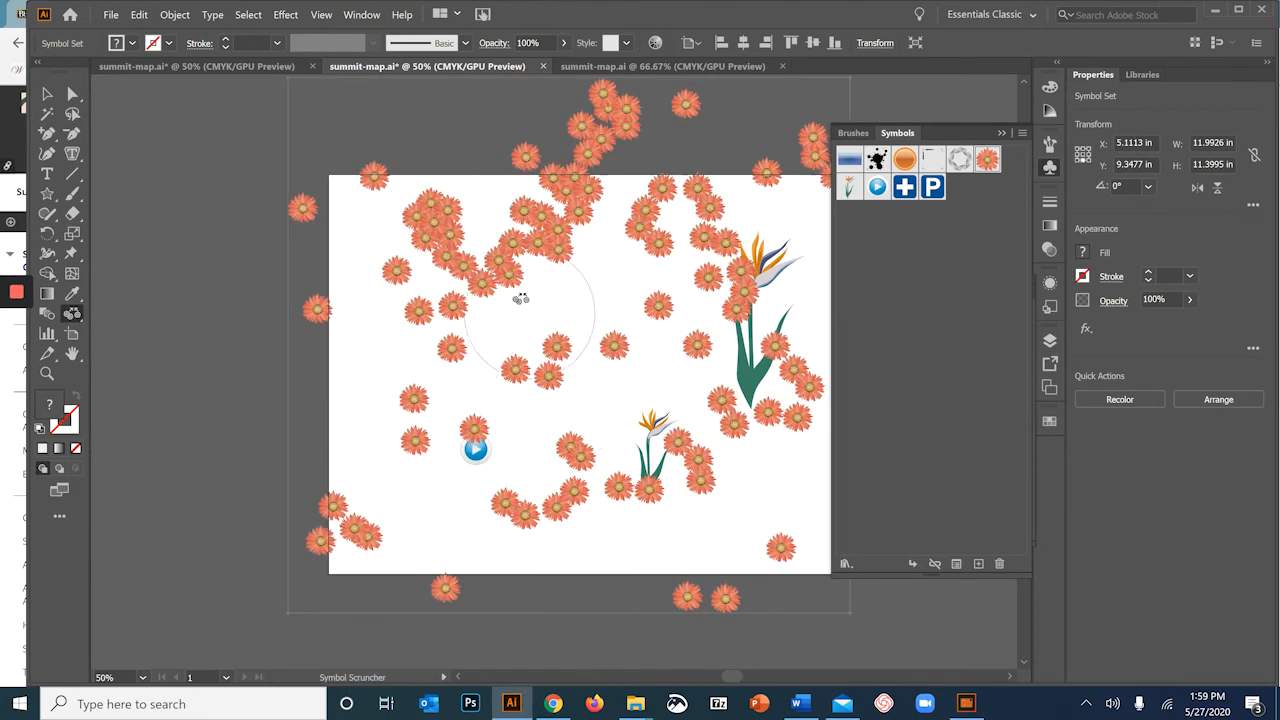
mouse_move(576, 379)
left_mouse_down()
mouse_move(580, 330)
mouse_move(548, 371)
left_mouse_up()
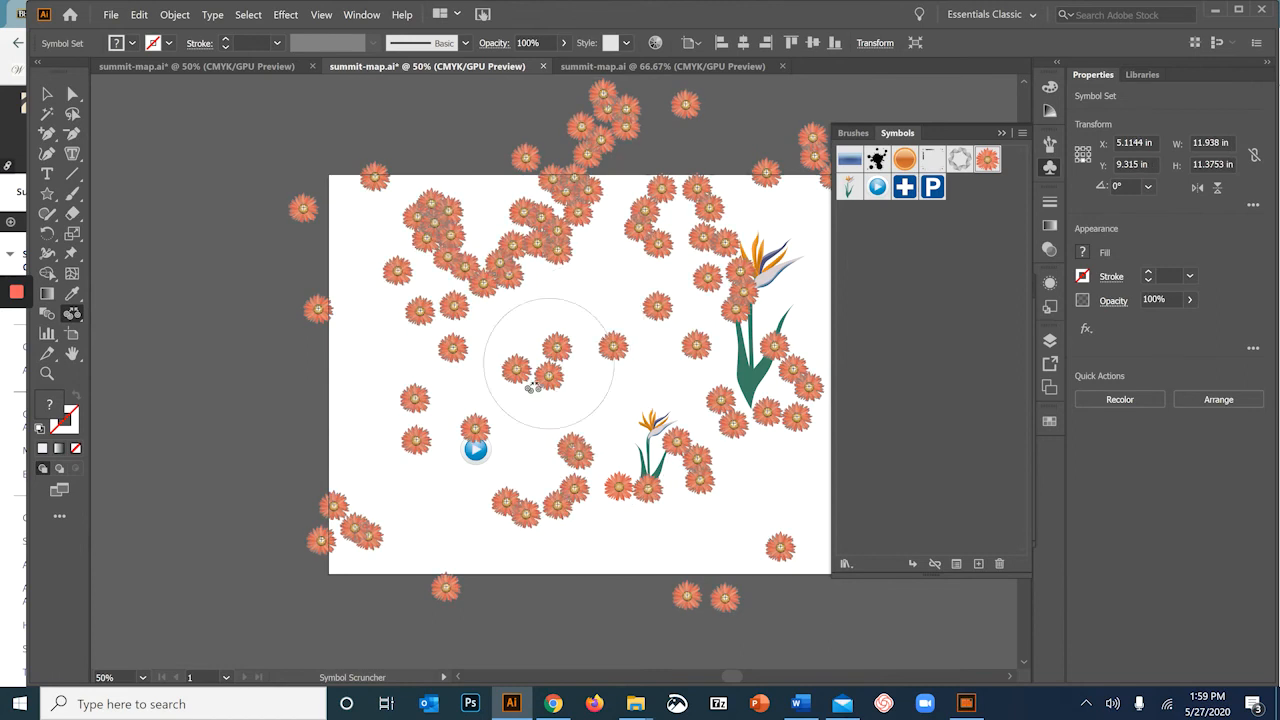
left_click_drag(72, 313, 160, 396)
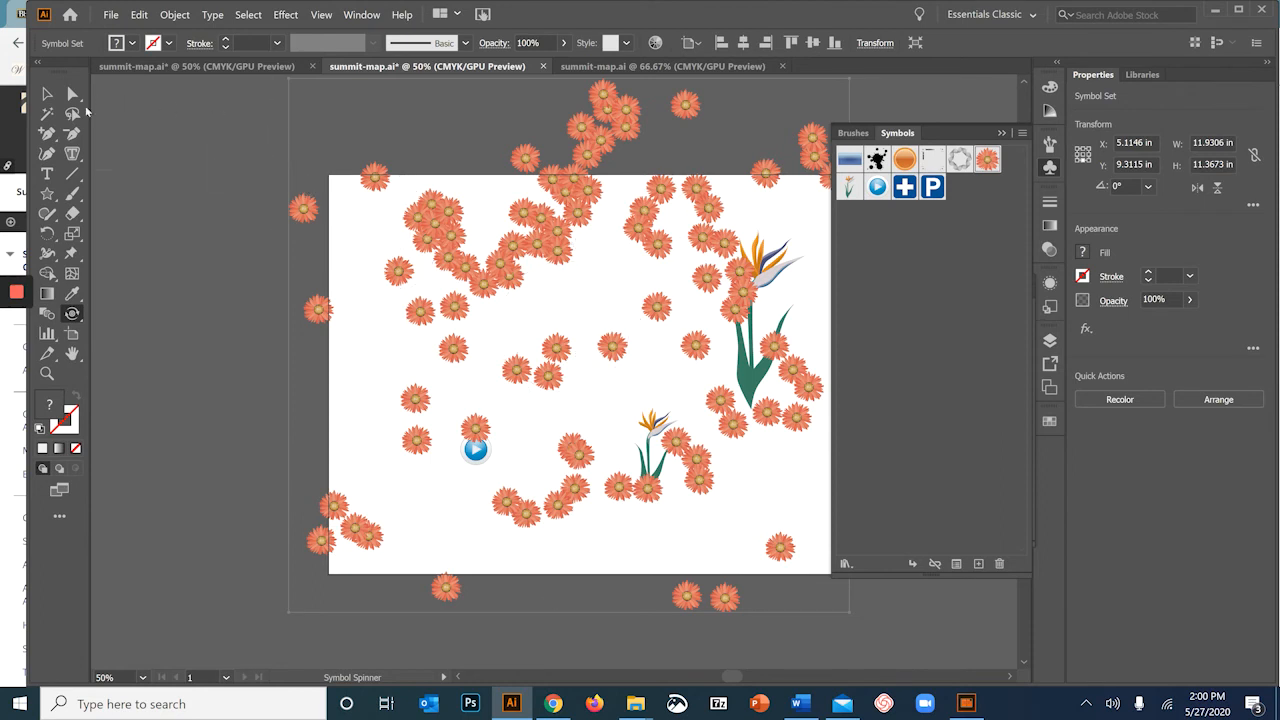
Deselect the sprayed symbol set and turn on Trim View to hide artwork outside the artboard.
left_click(46, 93)
scroll(688, 343, "down", 2)
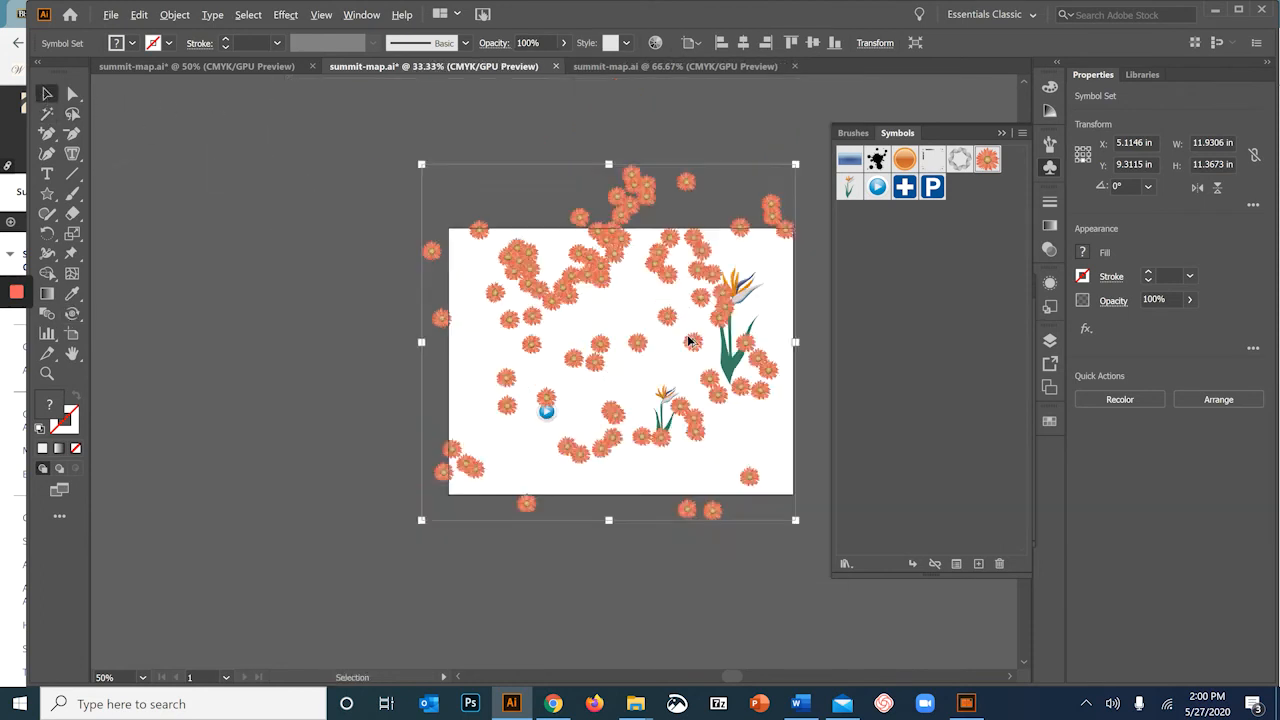
left_click_drag(690, 343, 577, 318)
scroll(533, 290, "up", 1)
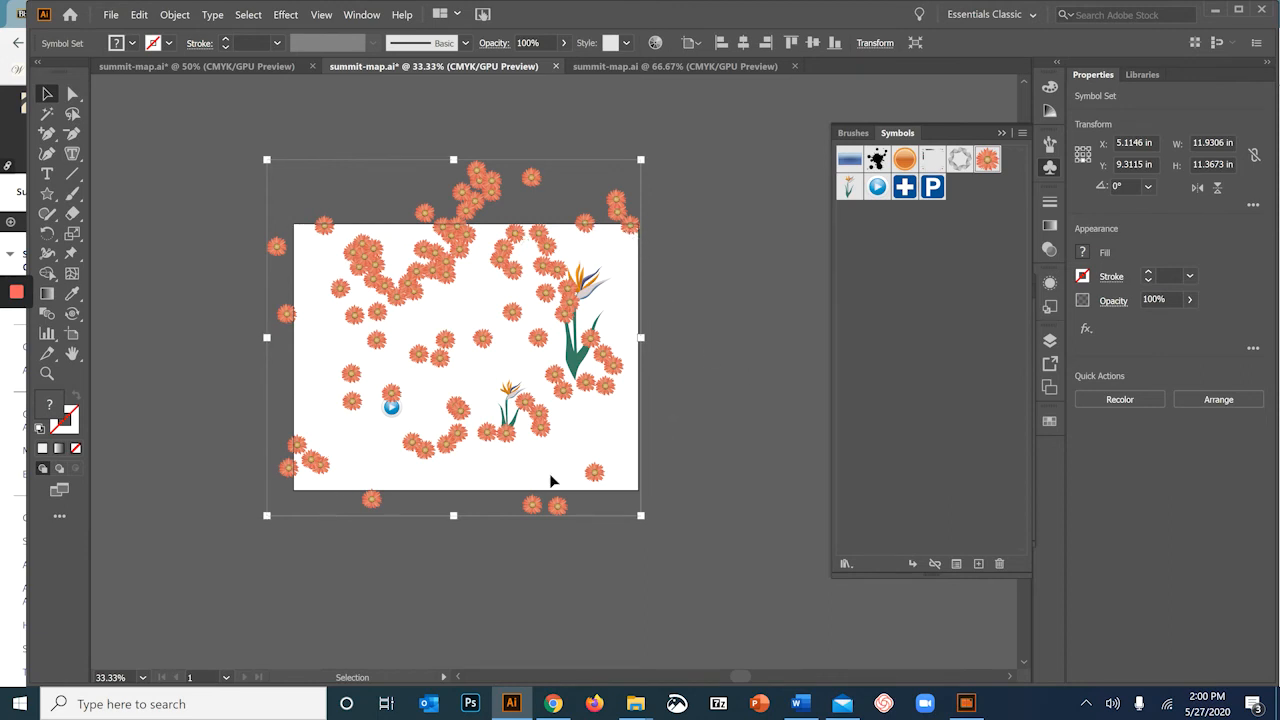
left_click(677, 303)
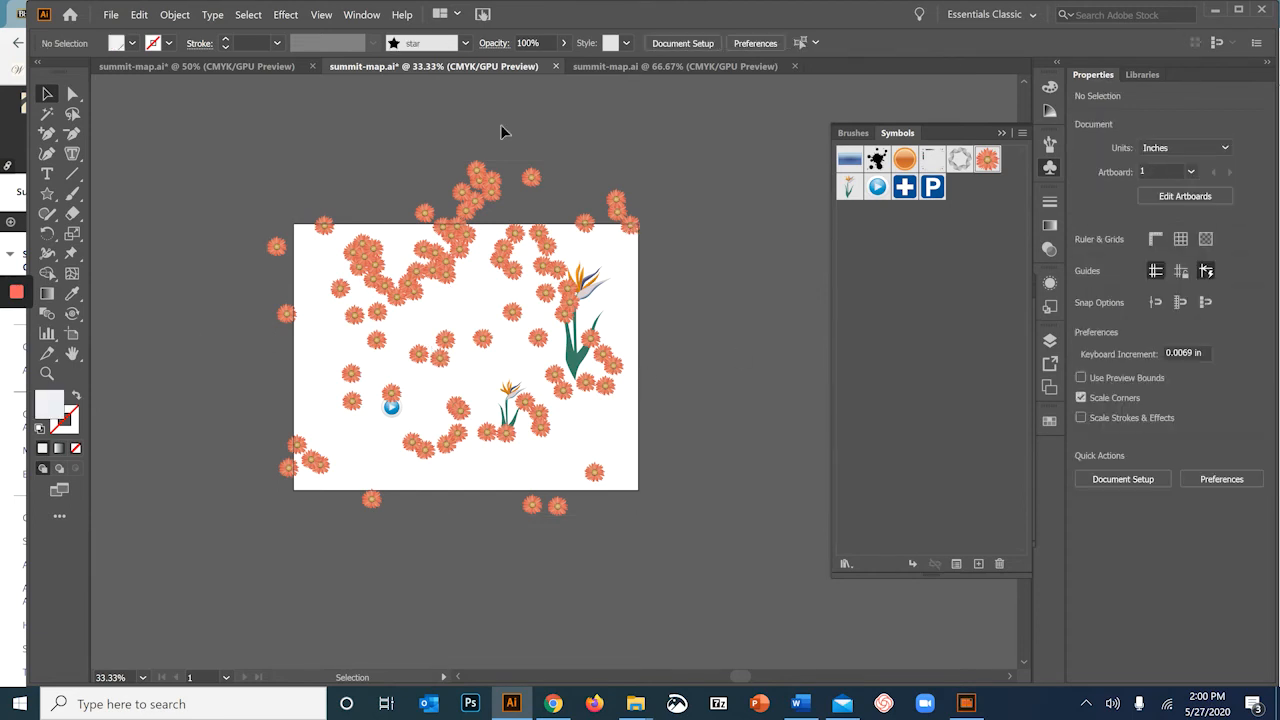
left_click(321, 15)
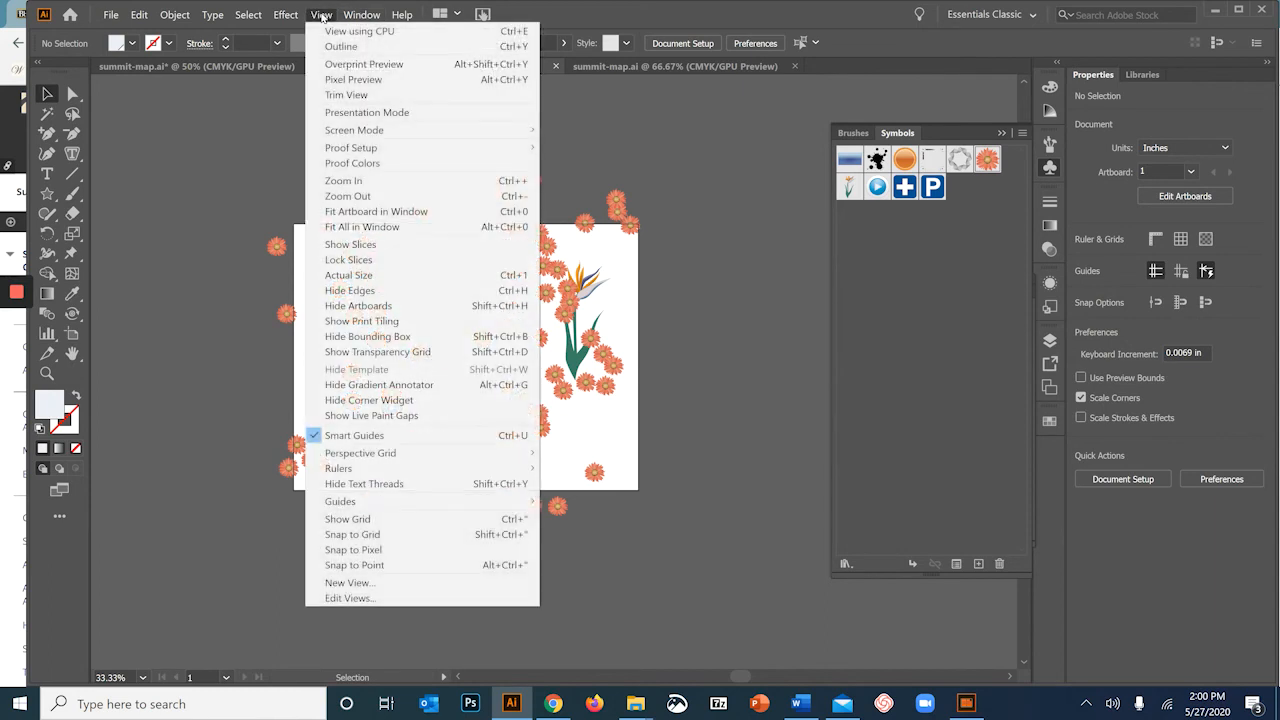
left_click(351, 95)
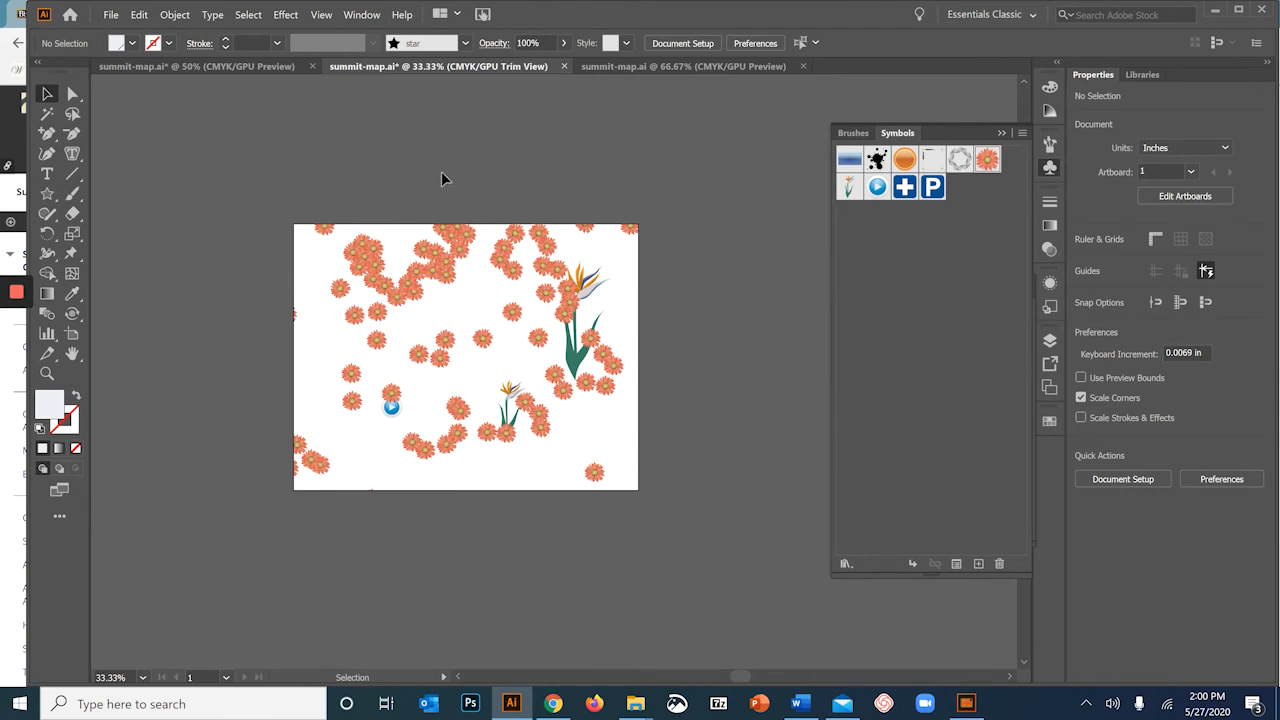
Turn off Trim View so the sprayed Gerbera symbols outside the artboard show again, and deselect the symbol set.
left_click(318, 218)
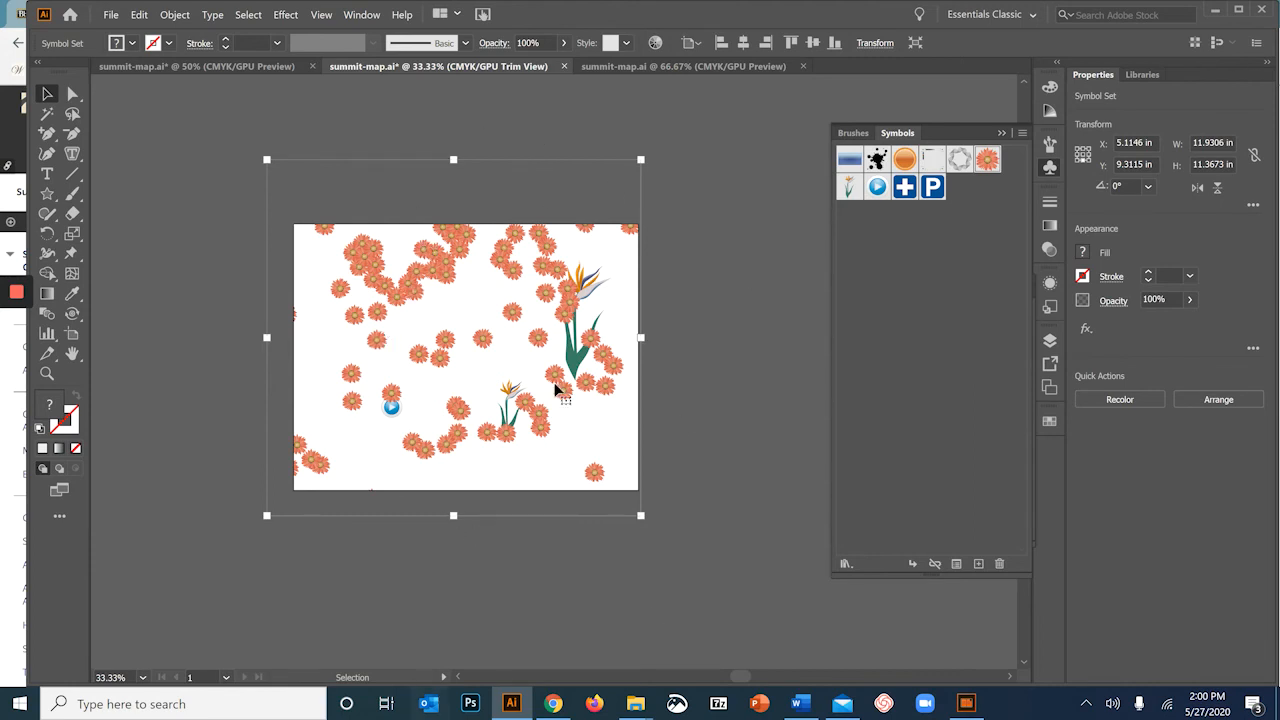
left_click(319, 16)
left_click(326, 95)
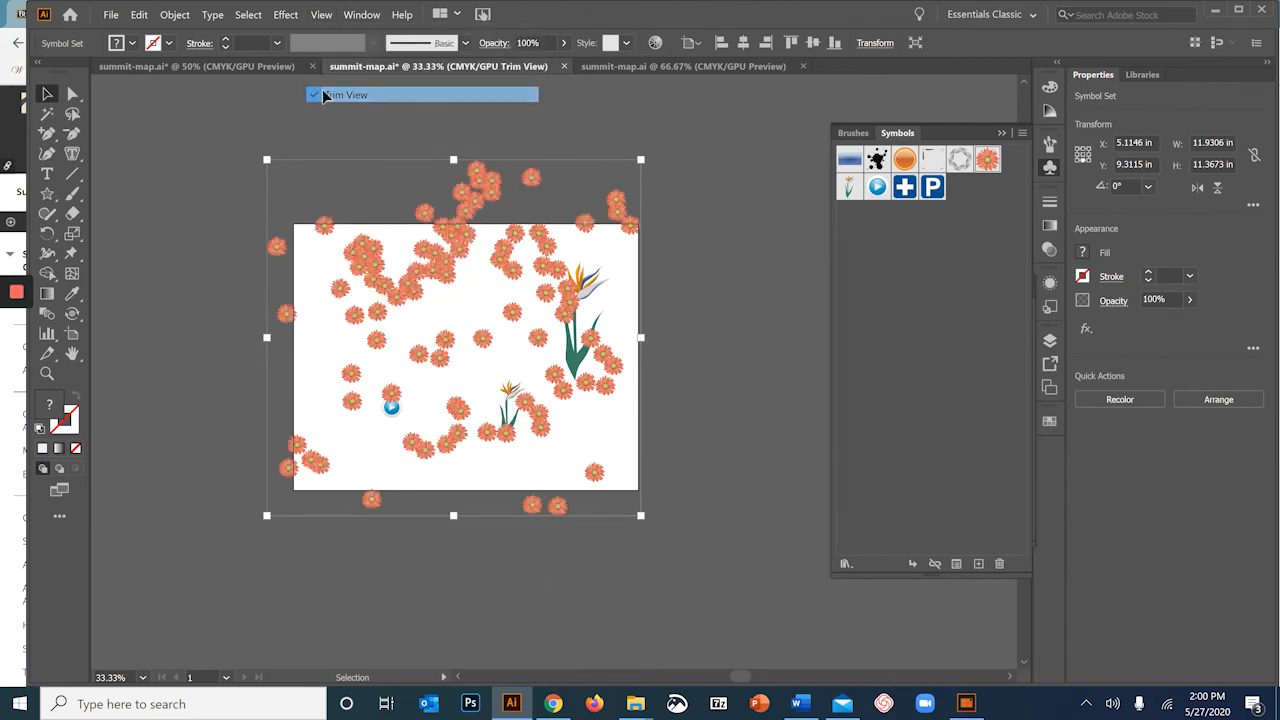
left_click(719, 361)
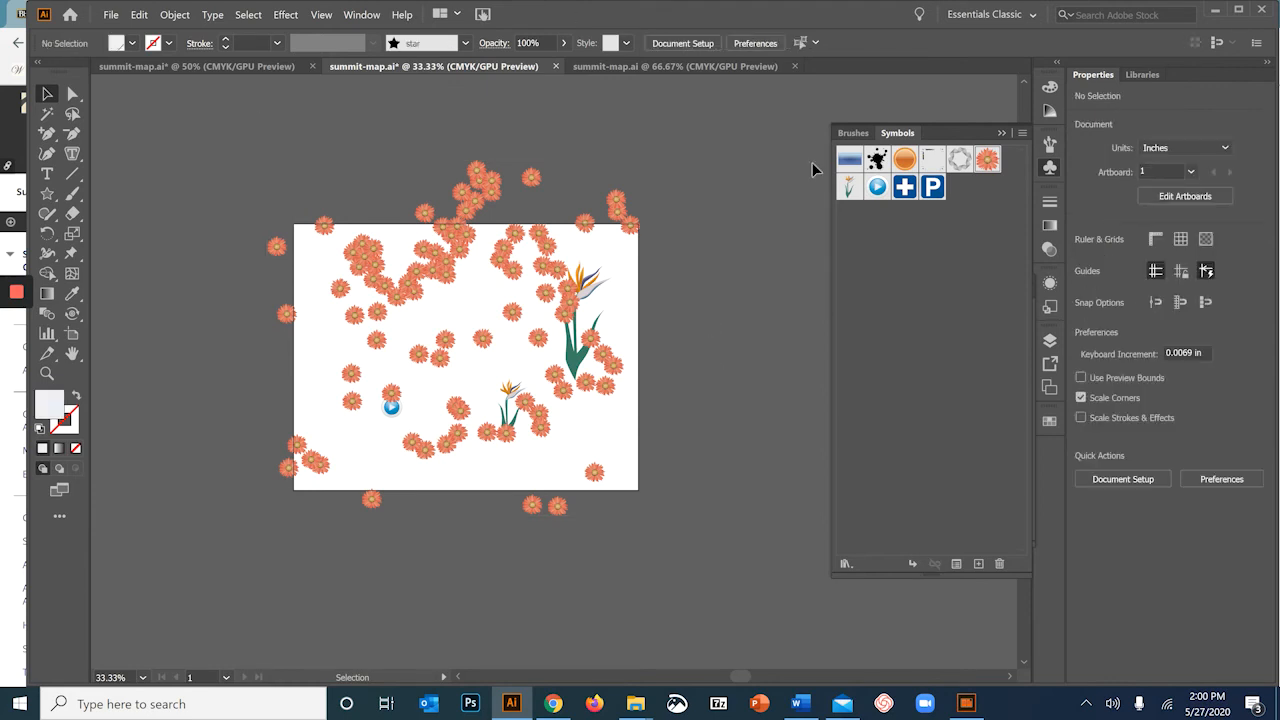
Draw a filled rectangle about 11 by 8.56 in on Layer 7, covering the whole artboard.
left_click(1049, 340)
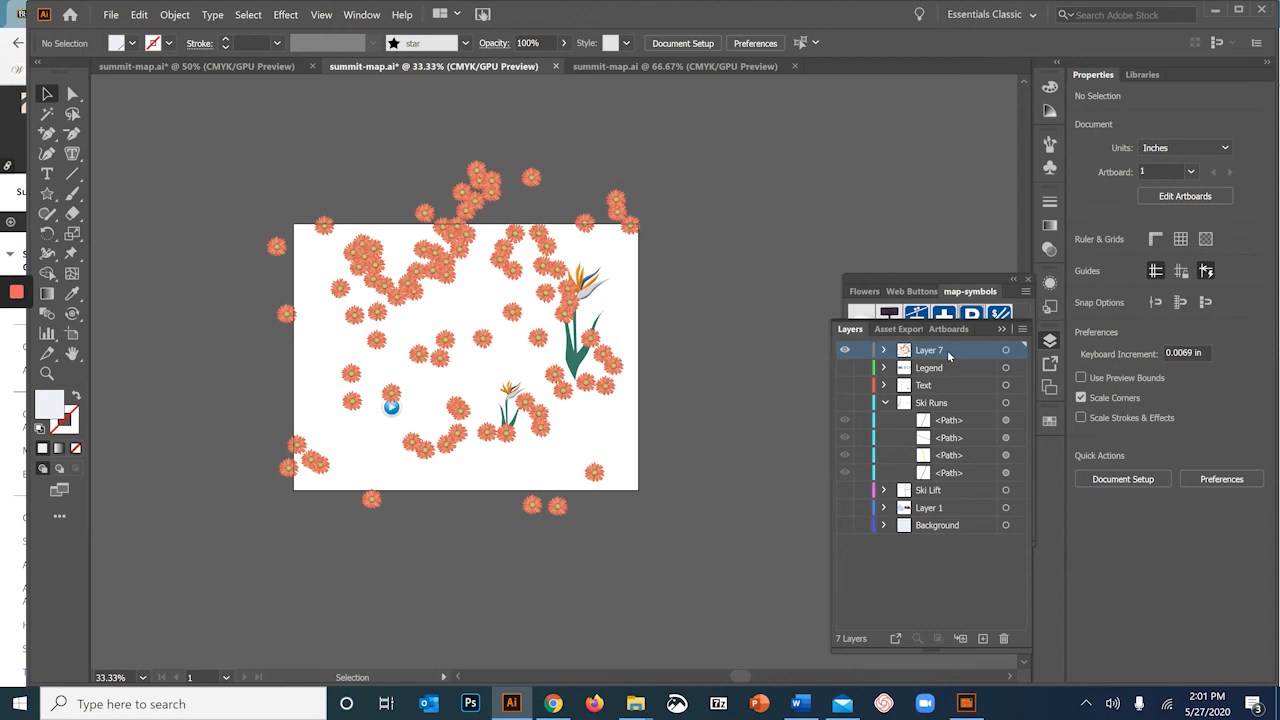
left_click(48, 194)
left_click(115, 194)
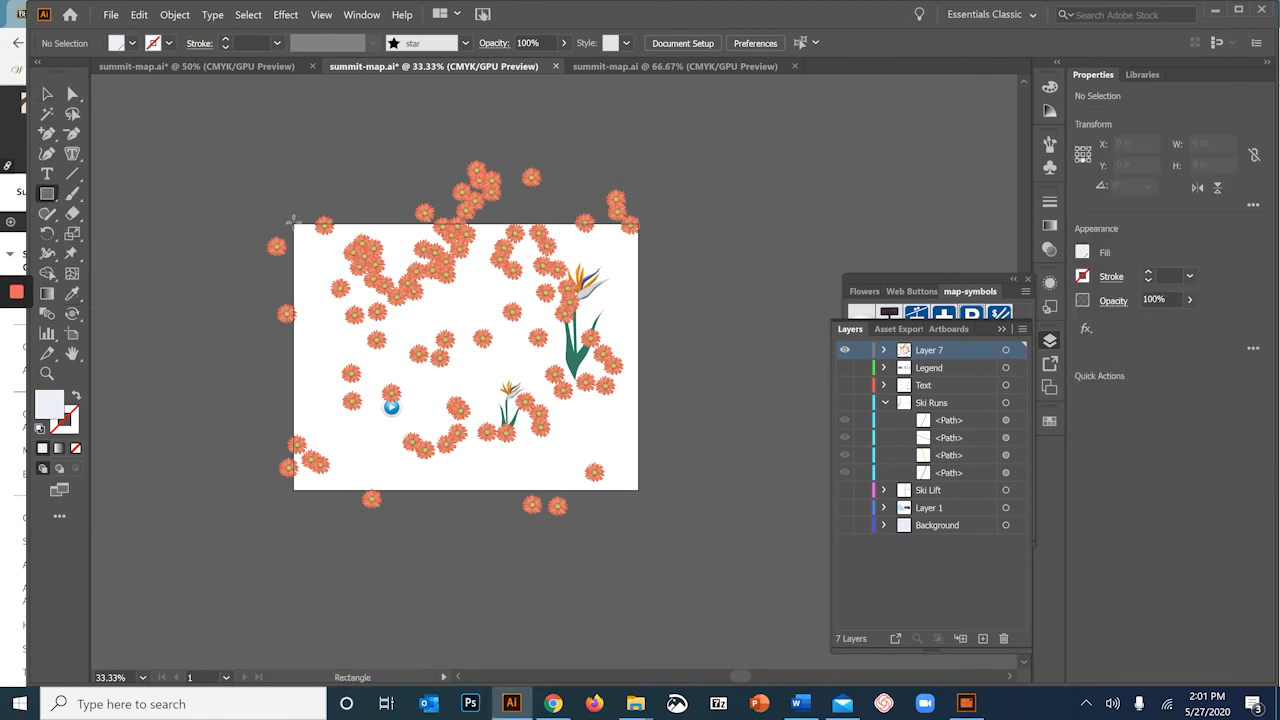
left_click_drag(327, 249, 638, 490)
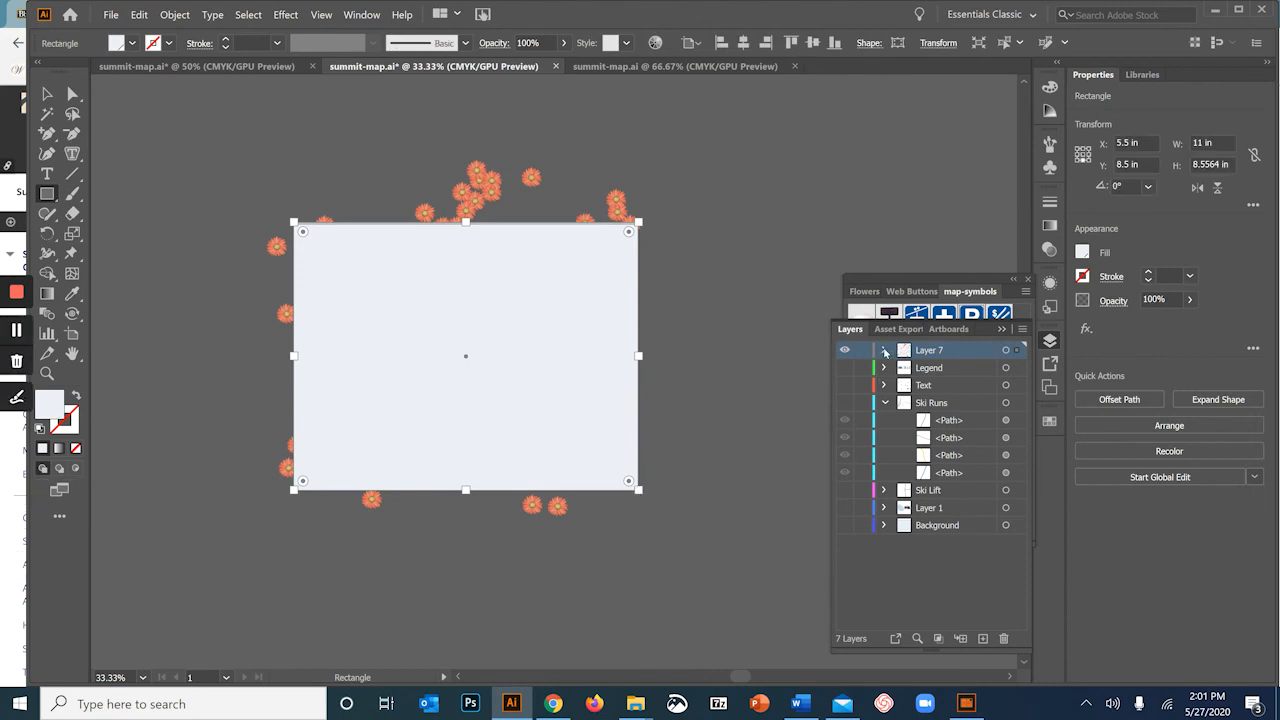
Clip all the symbol artwork to the artboard-sized rectangle with a clipping mask, and release the mask again.
left_click(47, 93)
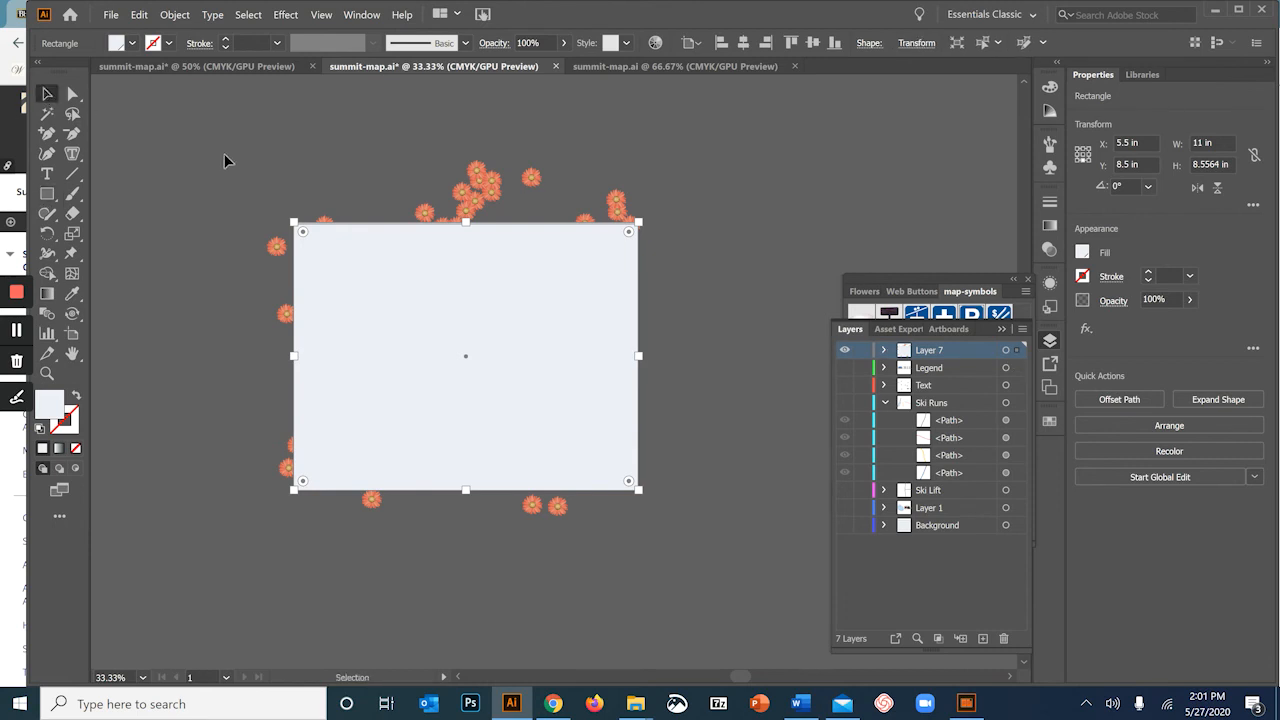
key("ctrl+a")
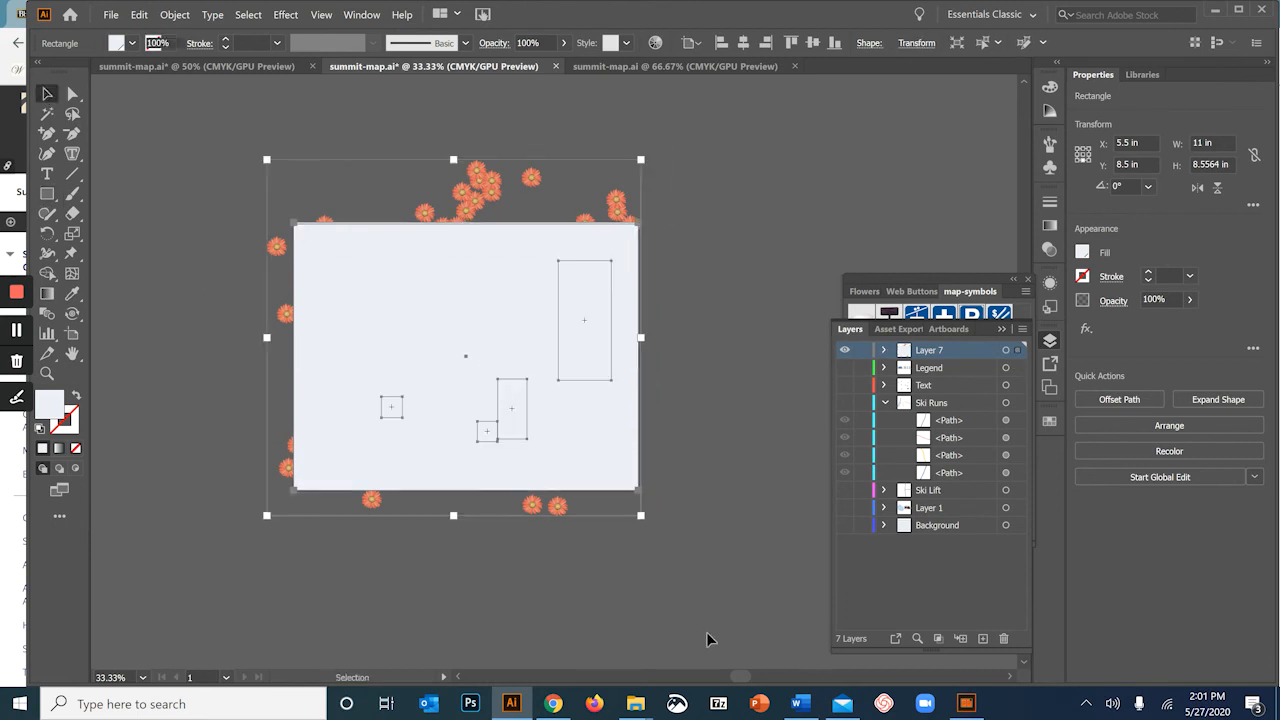
left_click(175, 15)
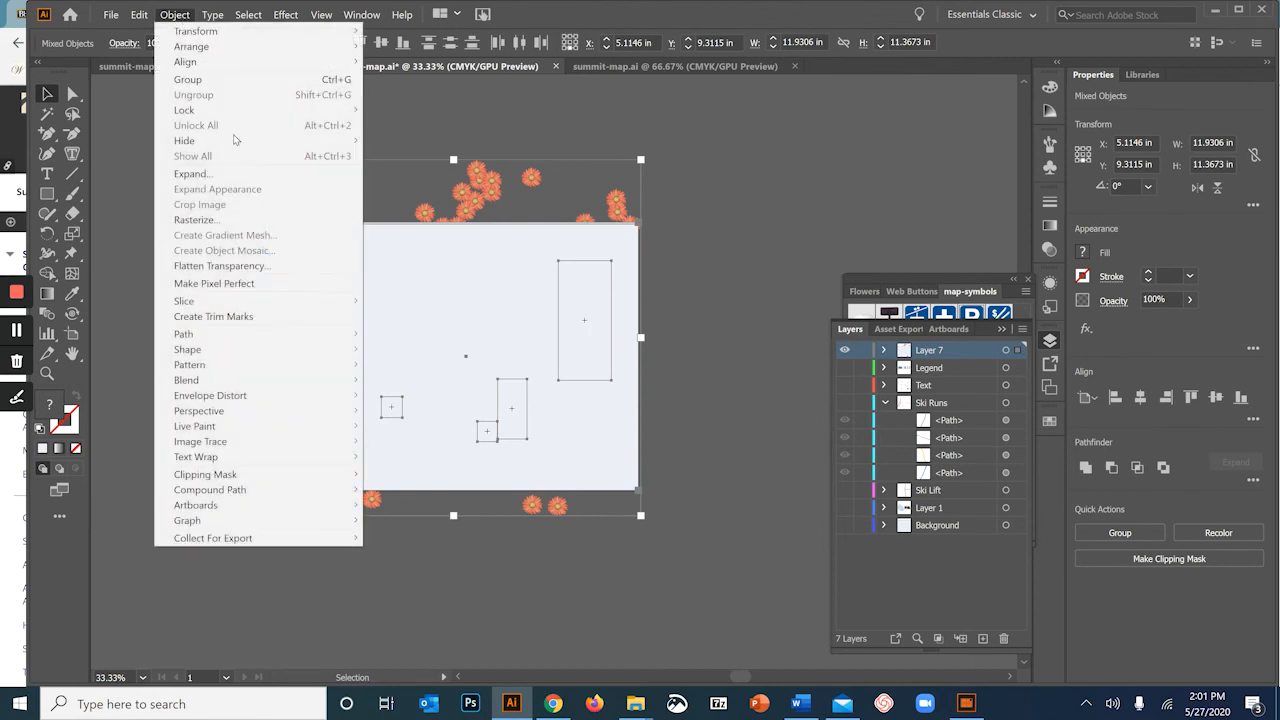
mouse_move(355, 474)
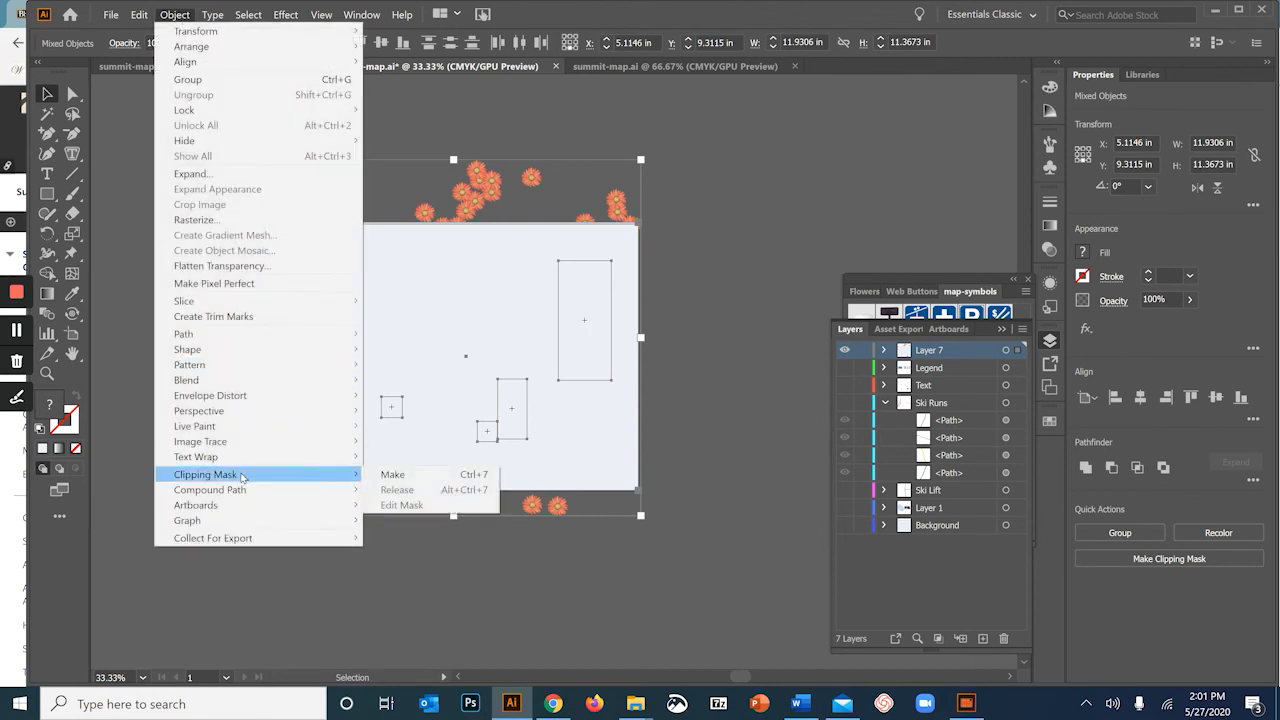
left_click(376, 477)
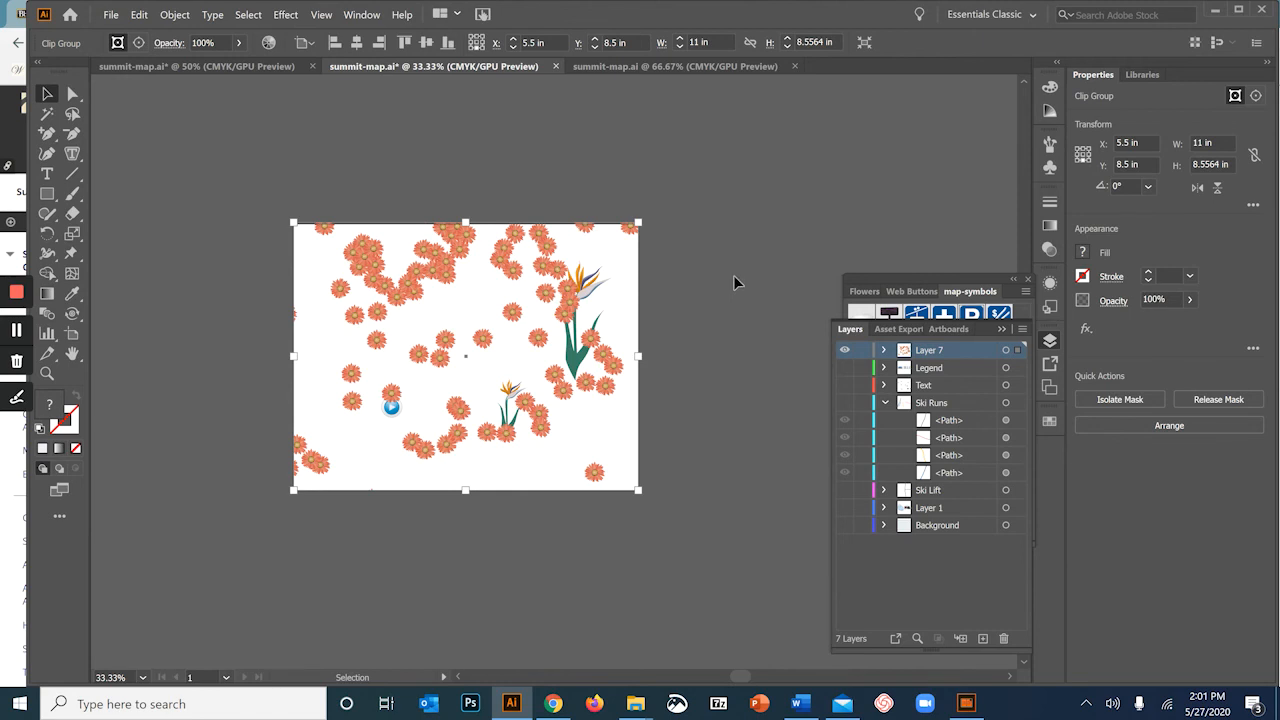
key("ctrl+alt+7")
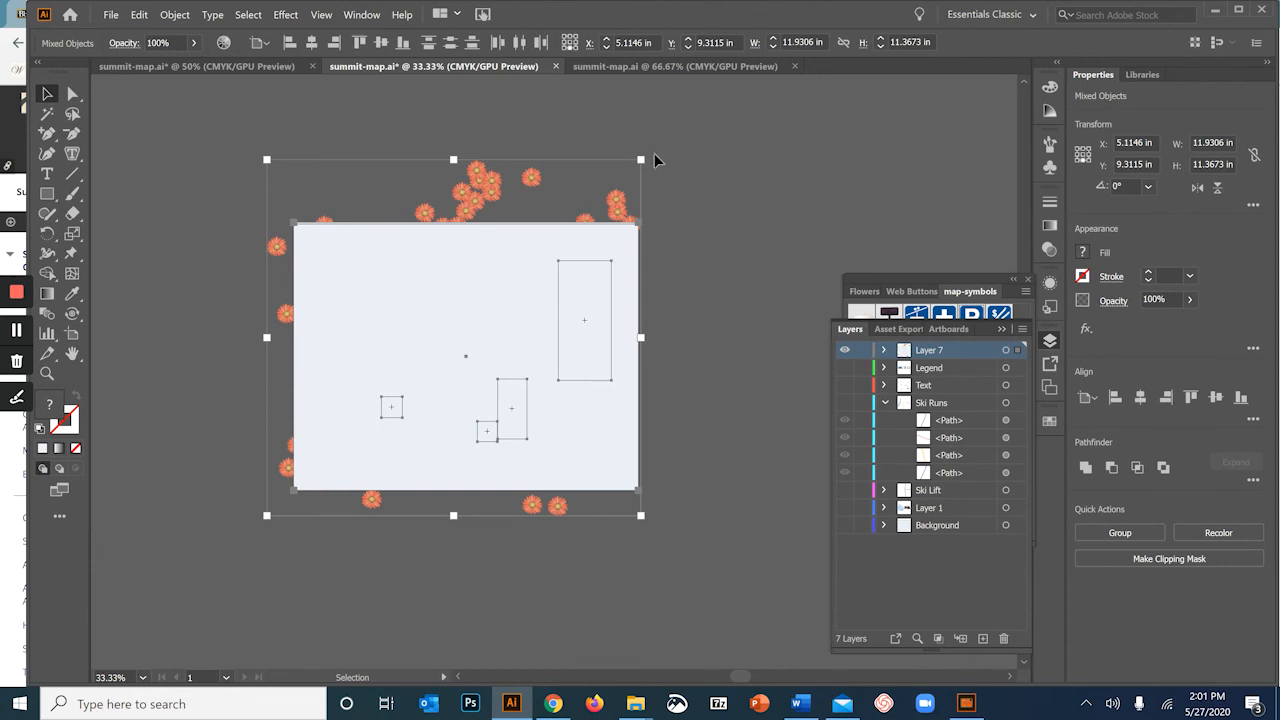
Expand Layer 7 to examine the rectangle's stacking position above the symbols, and review the Clipping Mask commands.
left_click(743, 246)
left_click(471, 297)
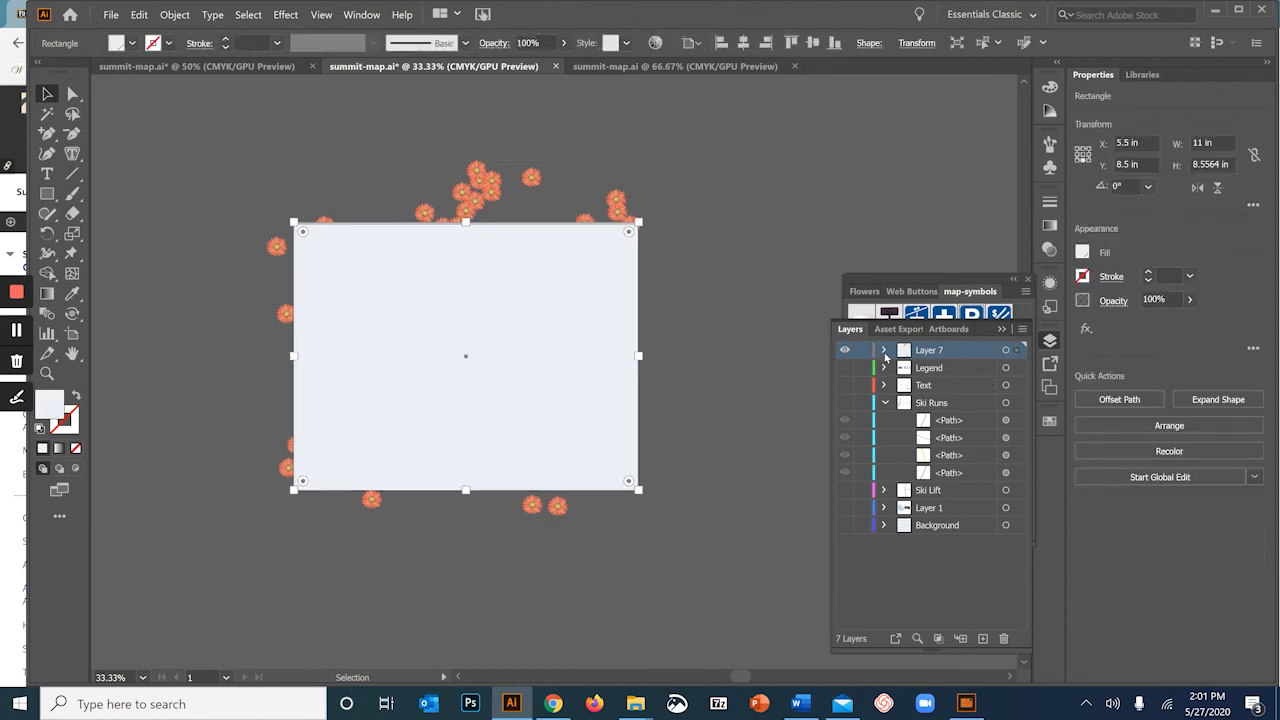
left_click(884, 351)
left_click(950, 368)
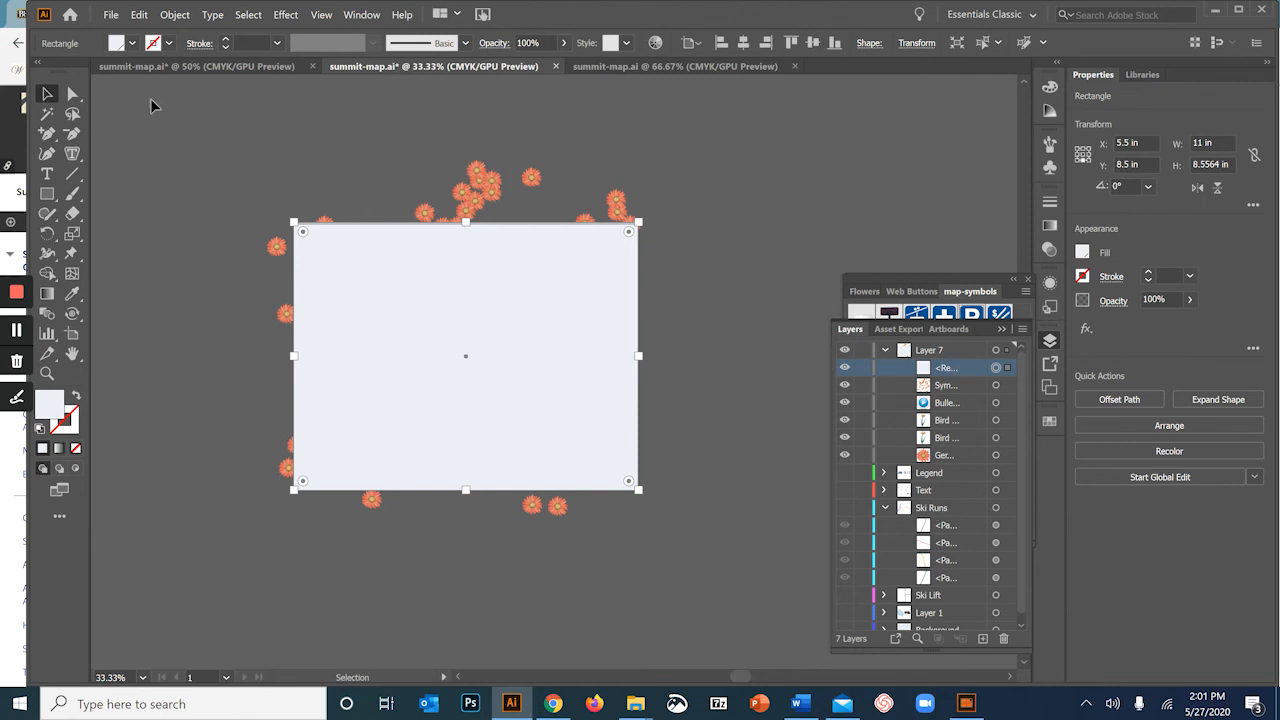
left_click(175, 14)
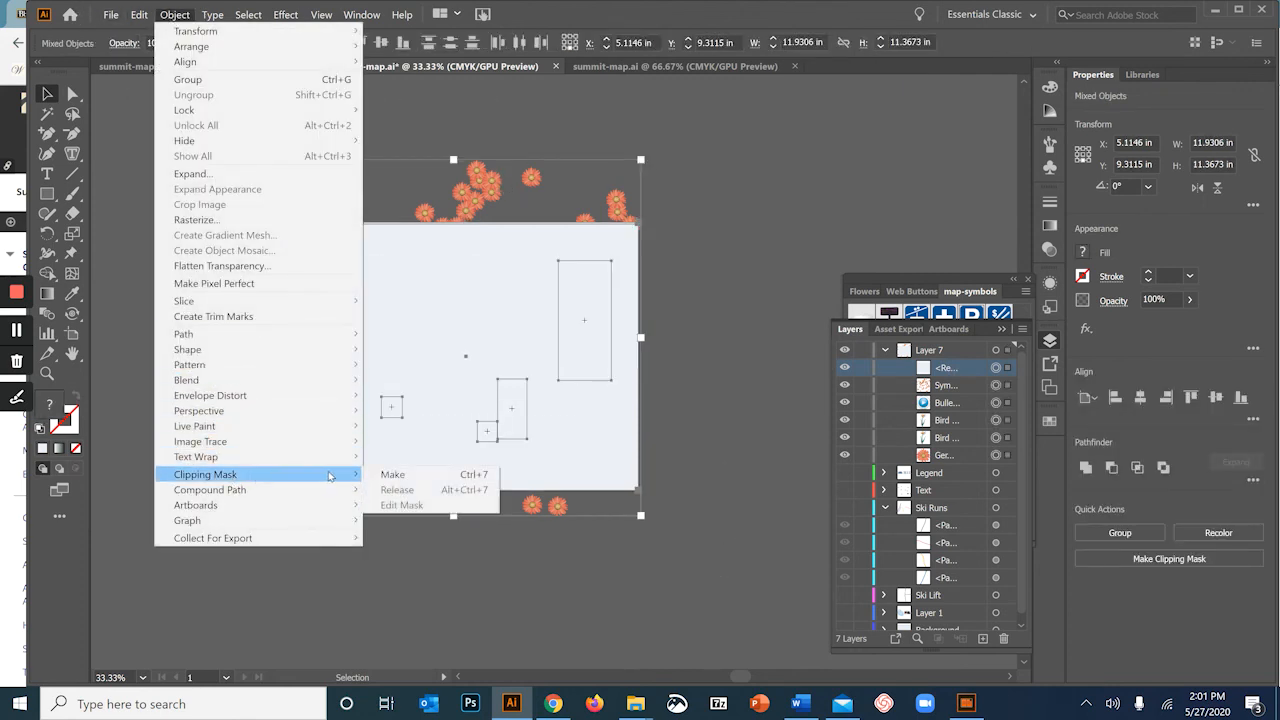
left_click(397, 102)
left_click(397, 102)
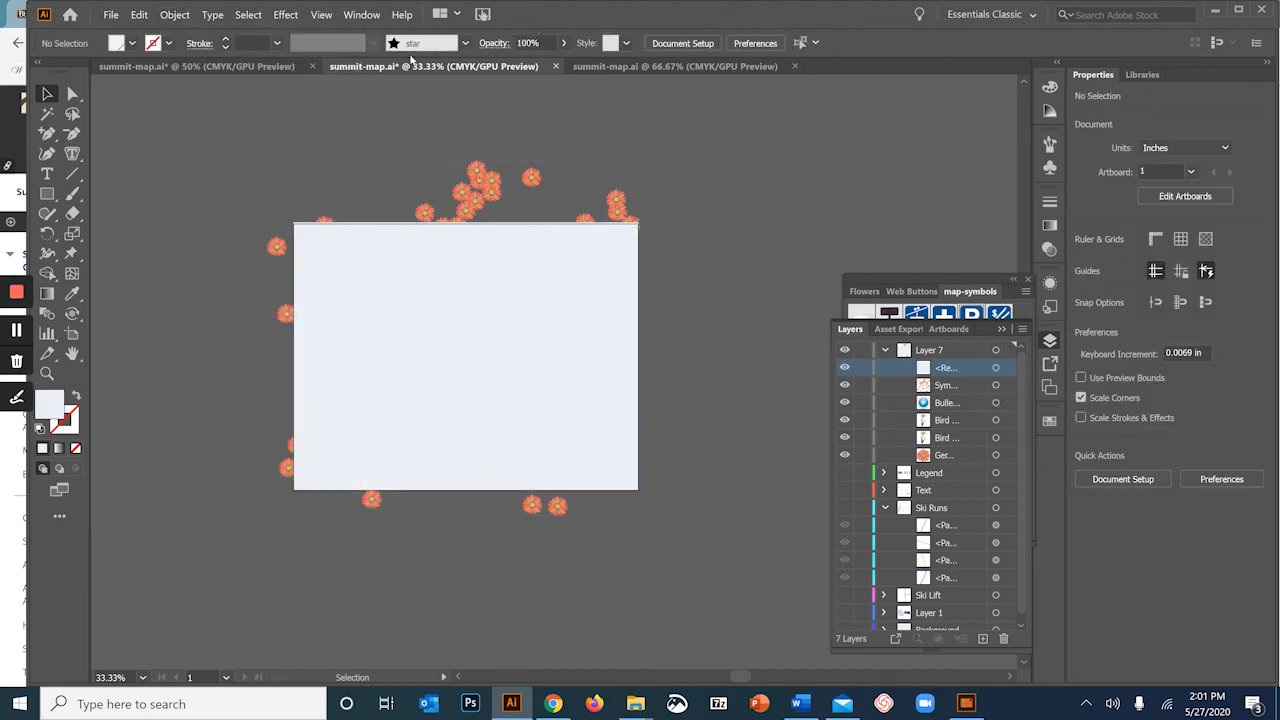
Create a new Letter document, 8.5 by 11 in, in portrait orientation with one artboard.
left_click(172, 67)
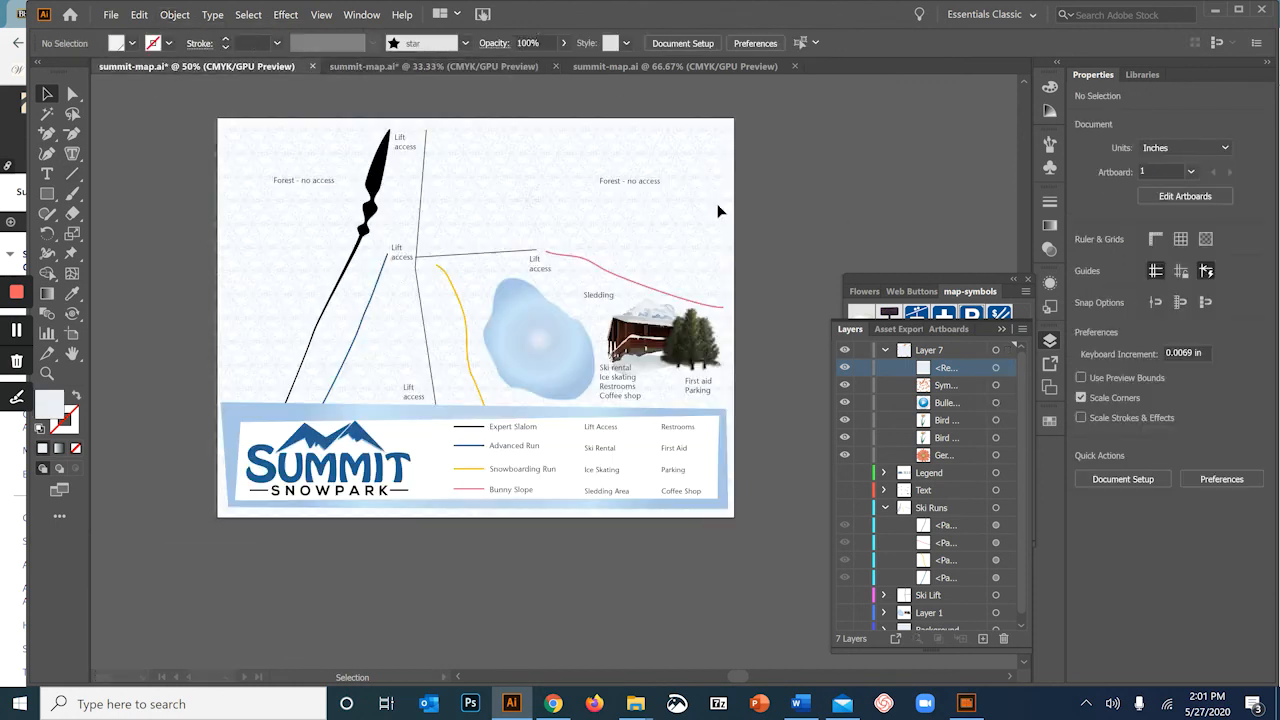
left_click(109, 17)
left_click(119, 33)
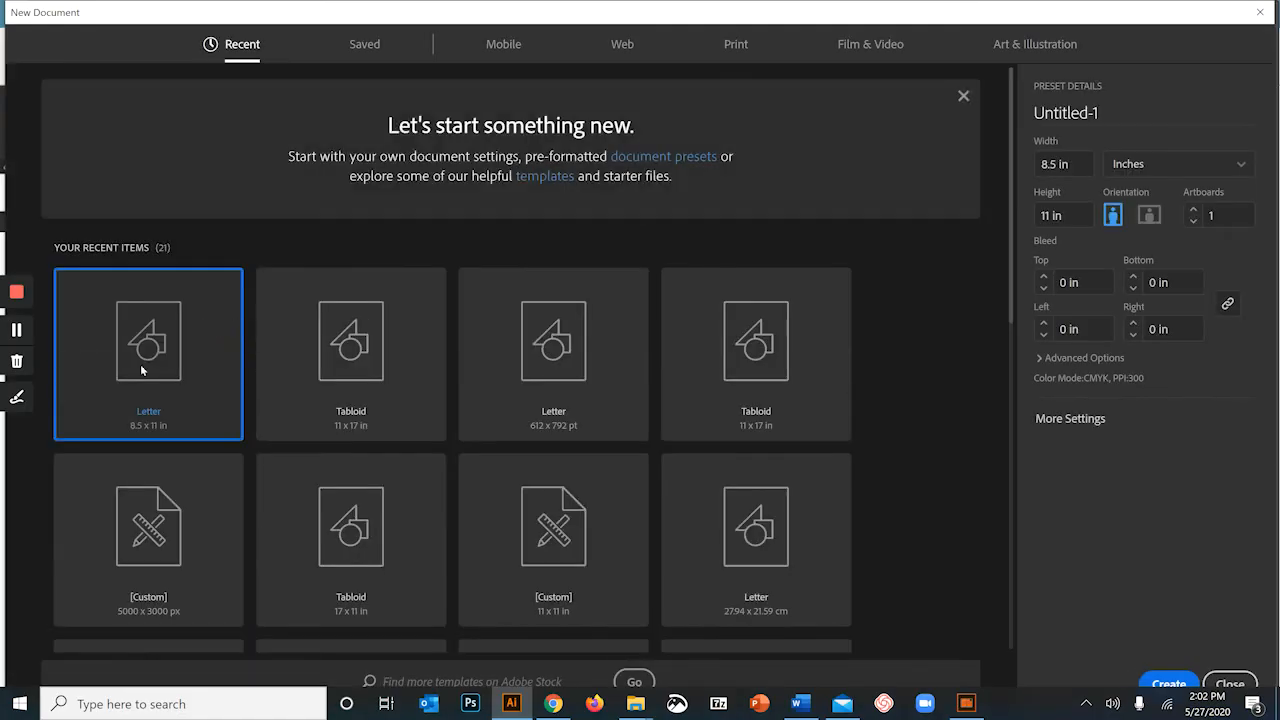
left_click(1170, 683)
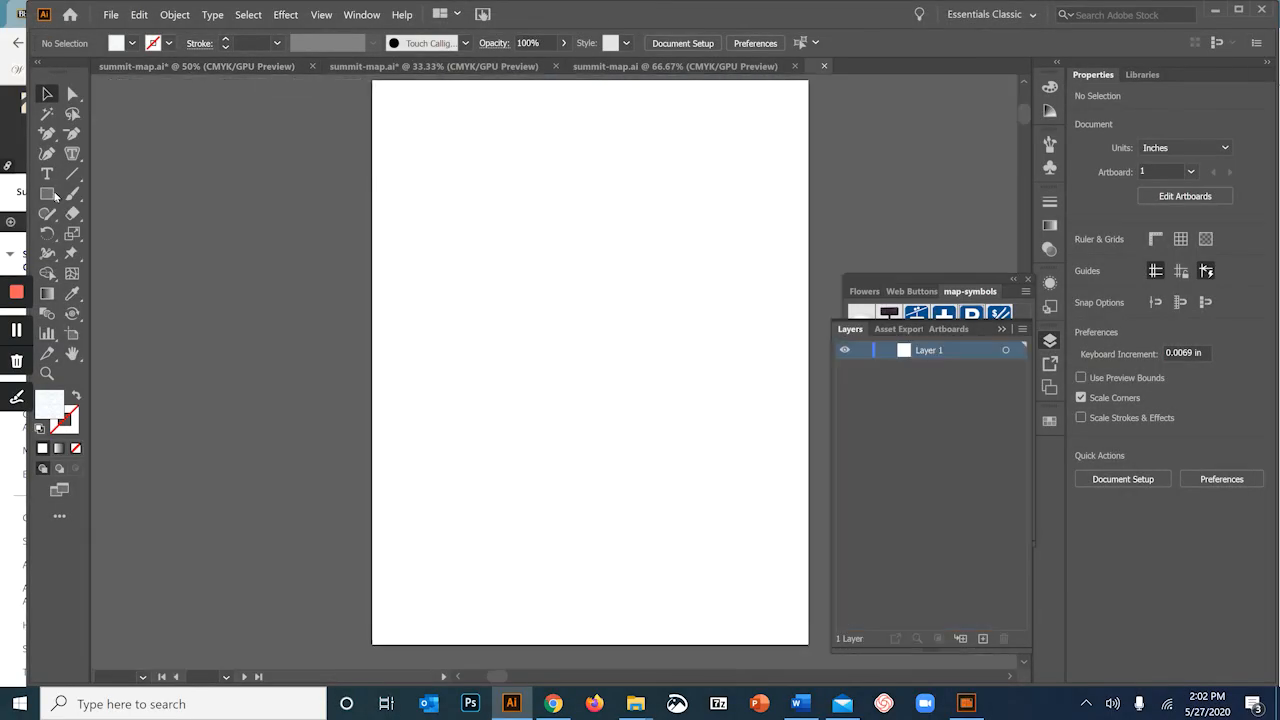
Paint two crossing curved strokes with no fill and a 1 pt black stroke on the new artboard using the Paintbrush.
left_click(72, 193)
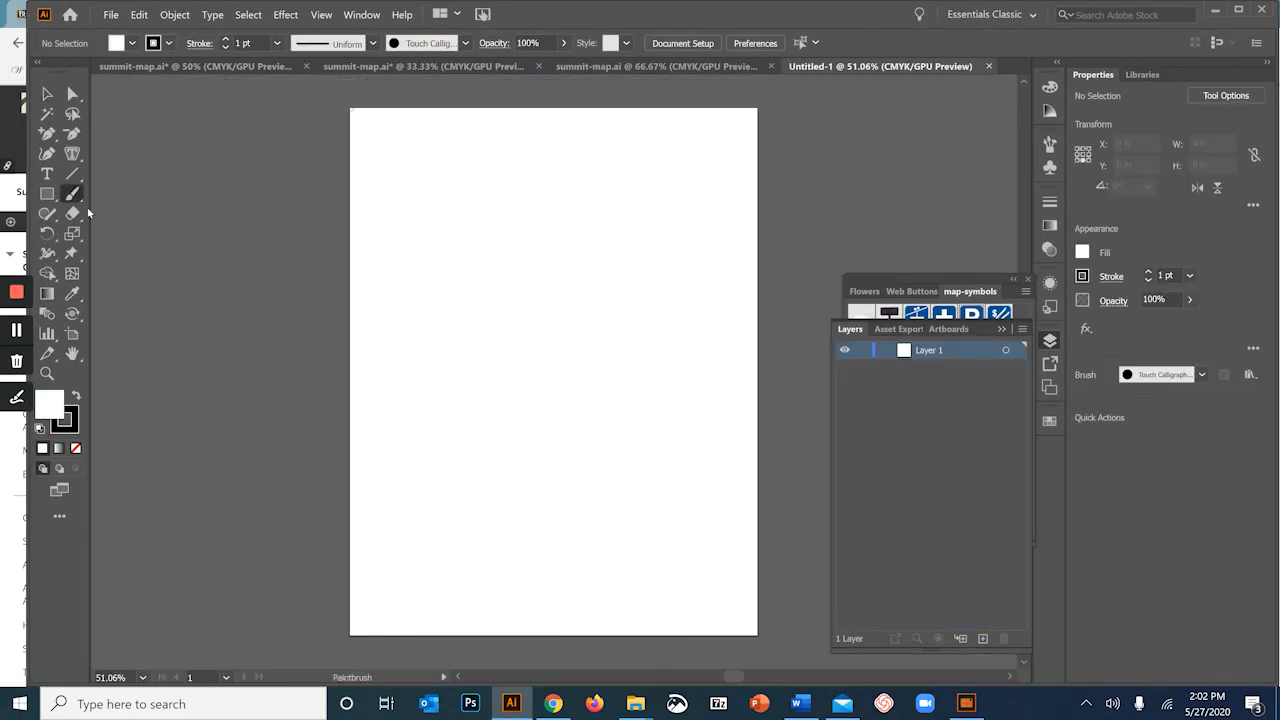
left_click(77, 448)
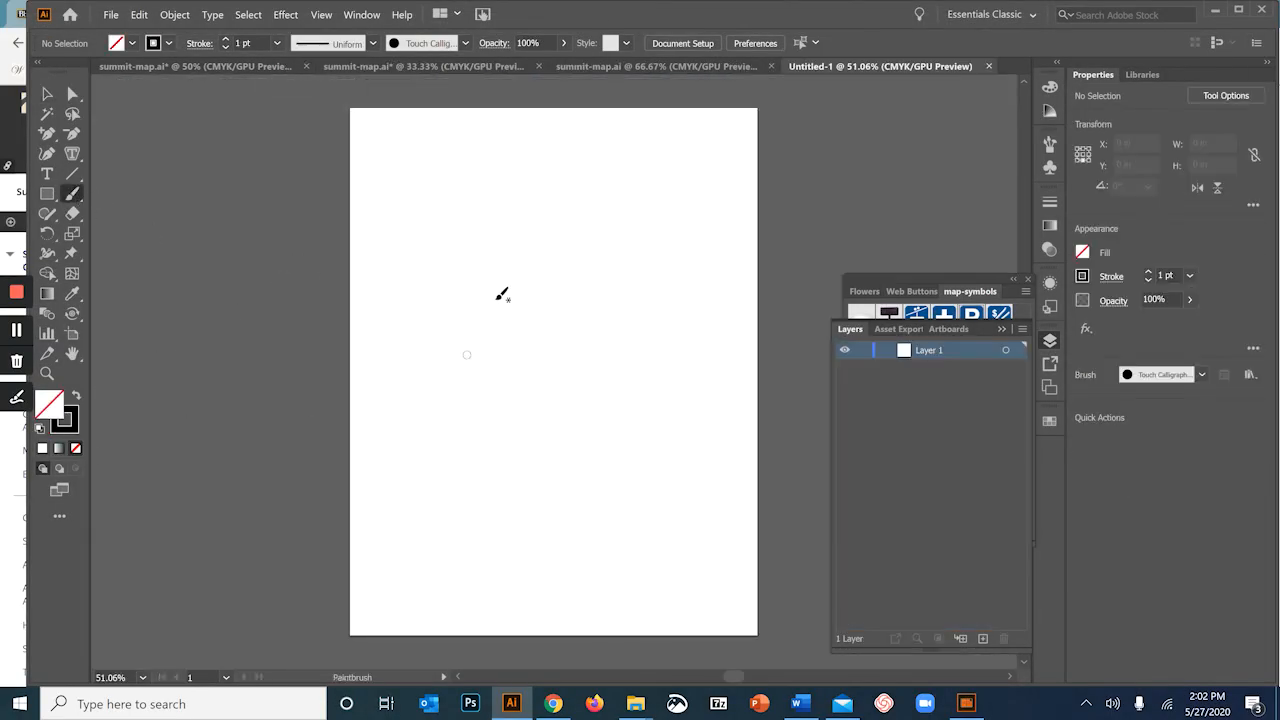
mouse_move(472, 271)
left_mouse_down()
mouse_move(622, 414)
mouse_move(584, 537)
left_mouse_up()
left_click_drag(685, 185, 476, 328)
left_click_drag(445, 503, 465, 532)
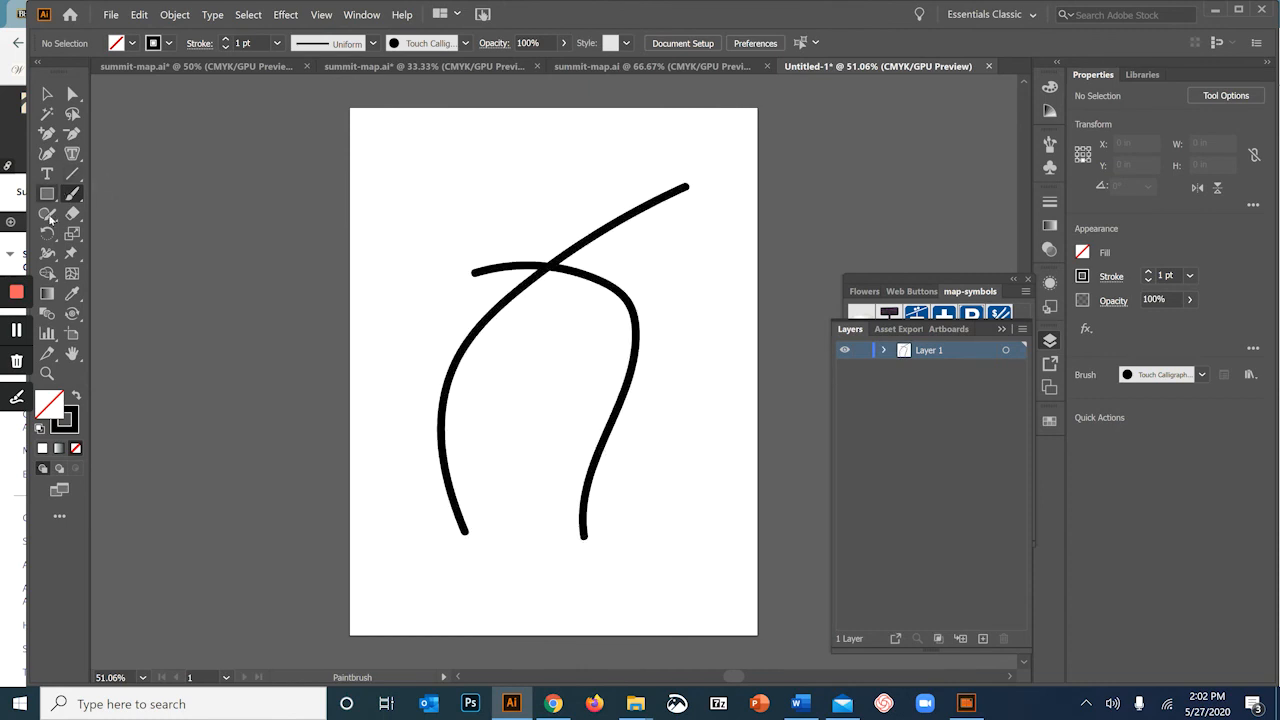
Draw a large tilted star about 8.9 in wide that extends past the artboard's upper-left corner.
left_click(47, 196)
left_click(117, 274)
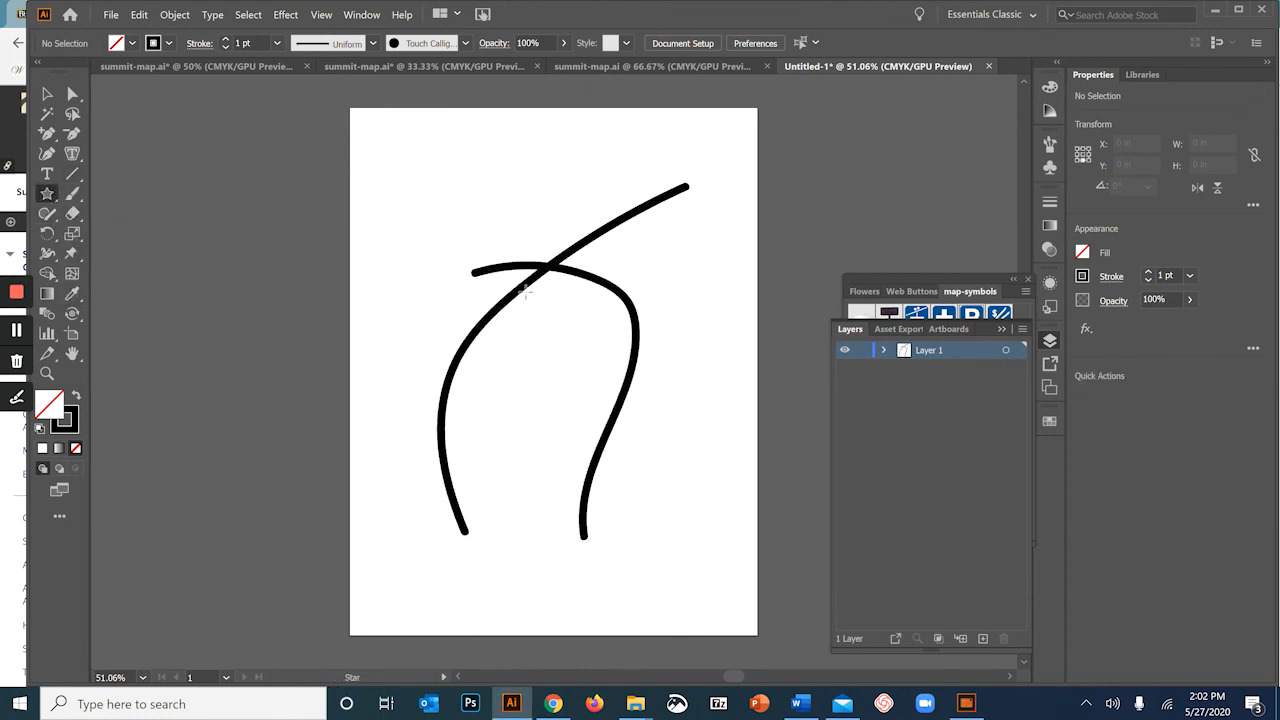
left_click_drag(466, 237, 693, 159)
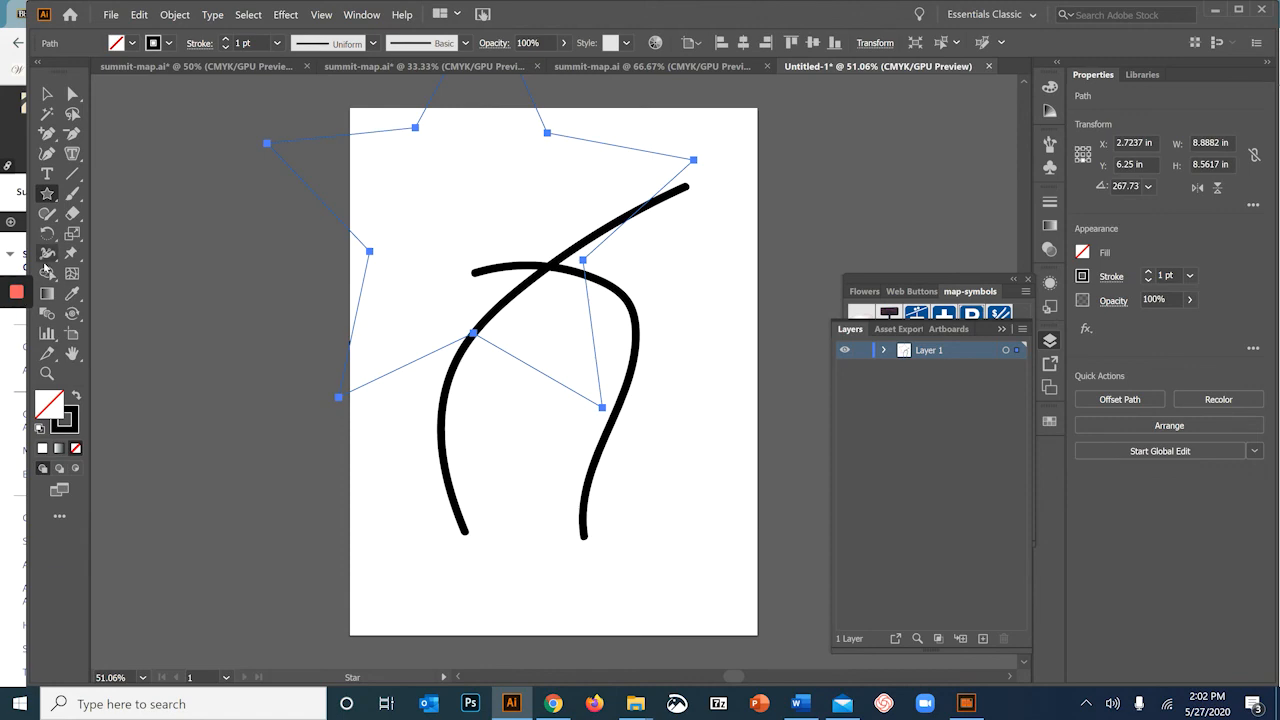
Draw a large lens flare, about 15.24 in across including its rays, over the middle of the artboard.
left_click(46, 198)
left_click(117, 294)
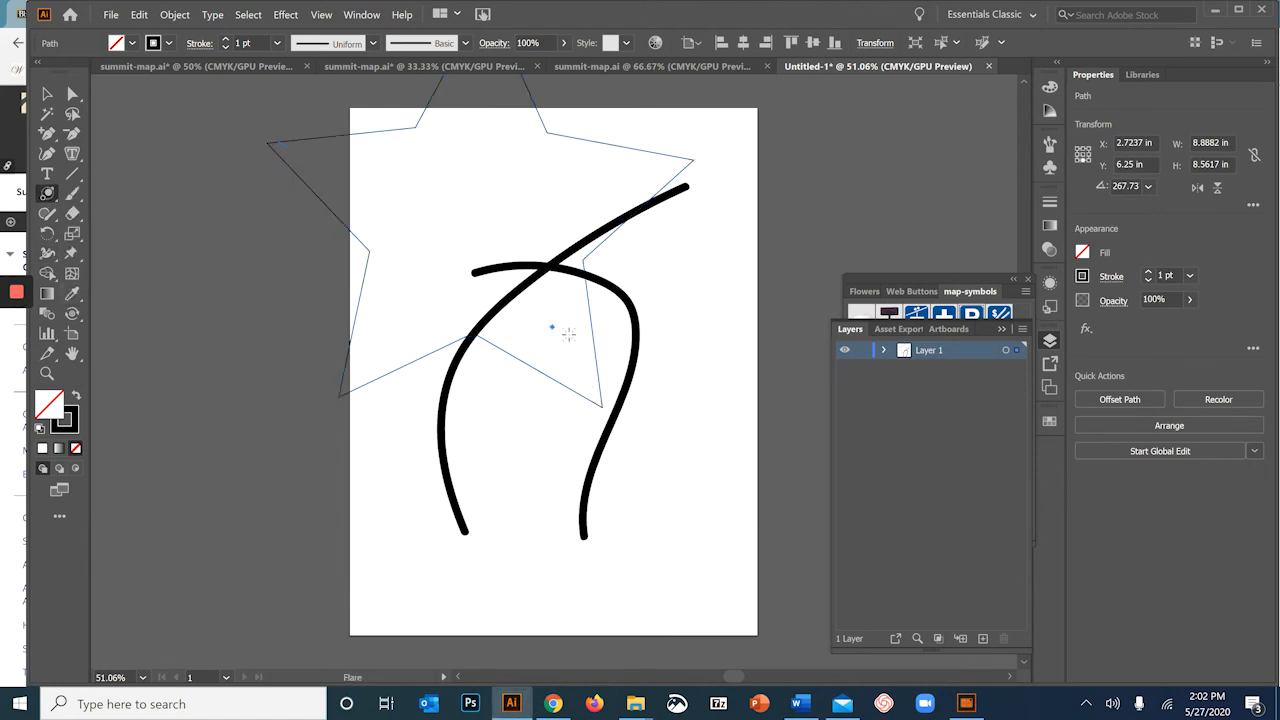
left_click_drag(553, 326, 630, 359)
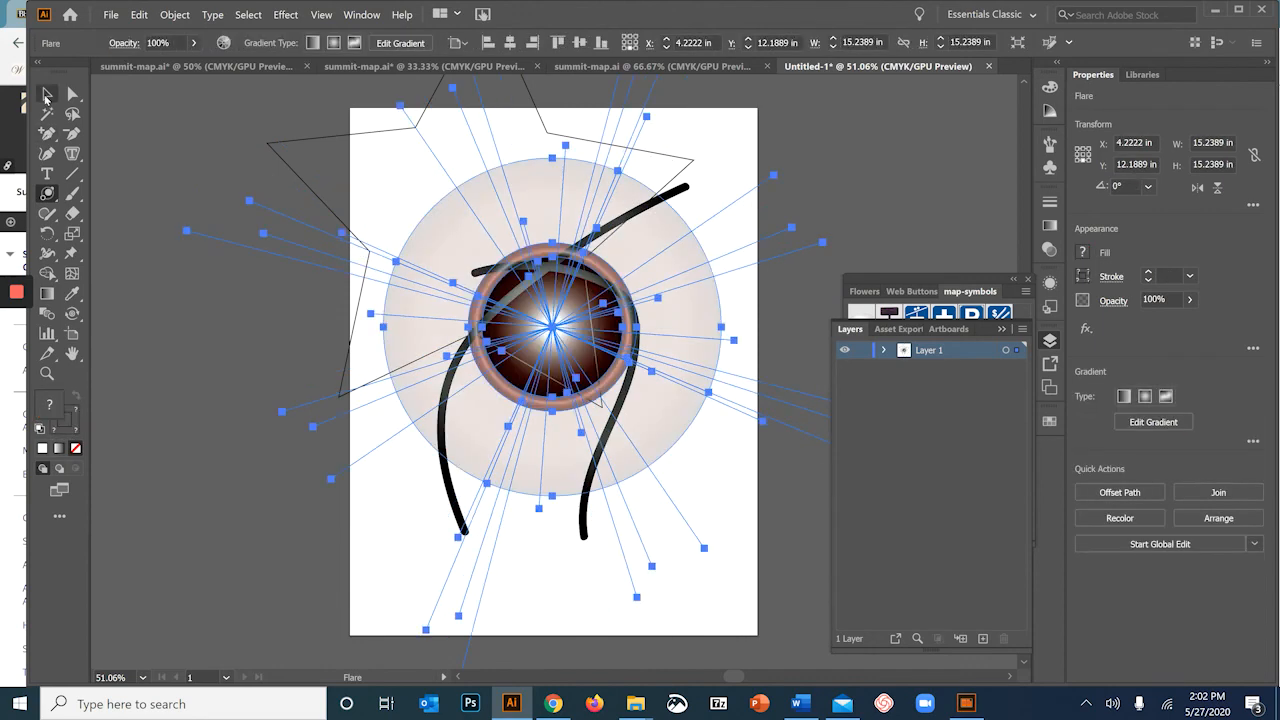
Draw two long diagonal line segments crossing over the flare with the Line Segment tool.
left_click(72, 173)
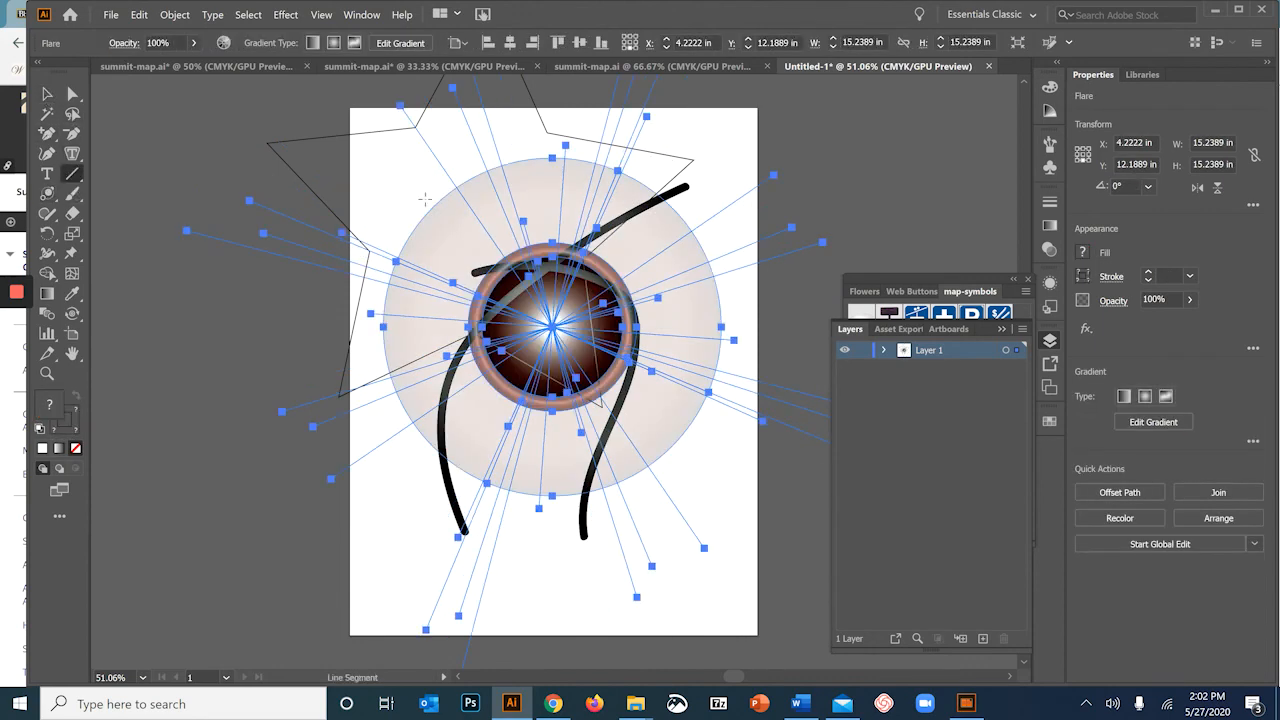
left_click_drag(425, 185, 681, 502)
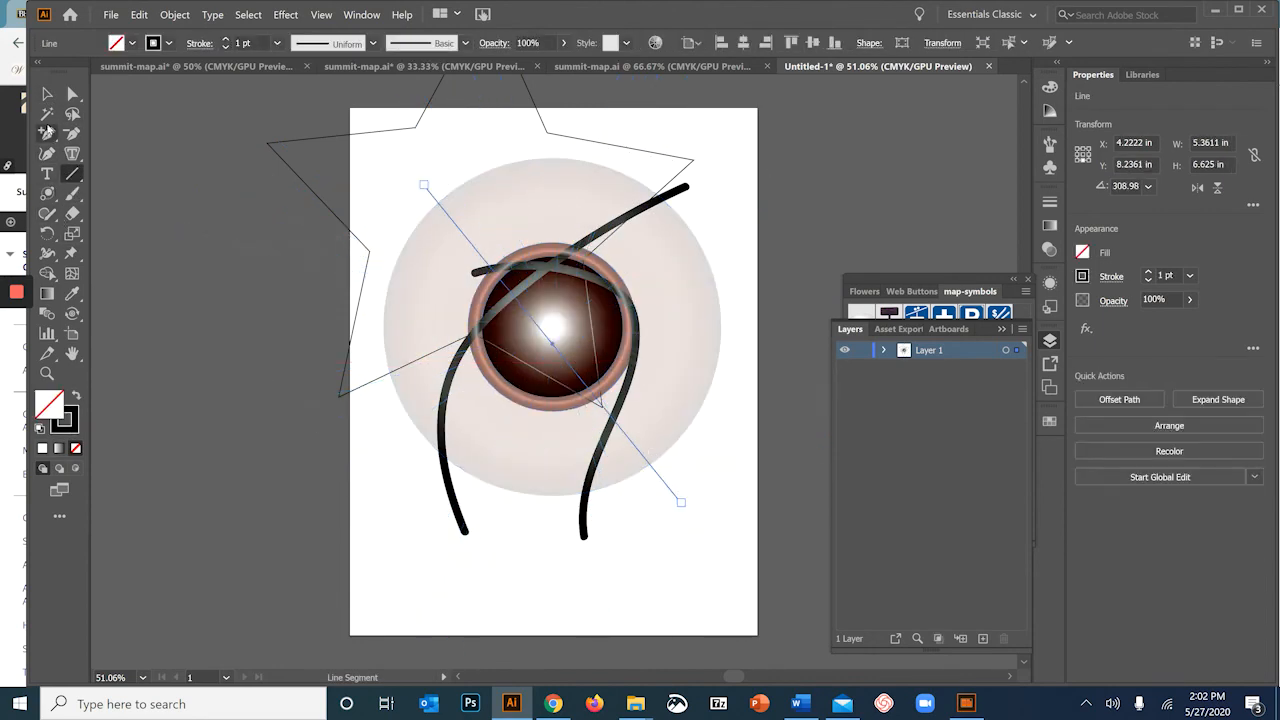
left_click(47, 95)
left_click(72, 173)
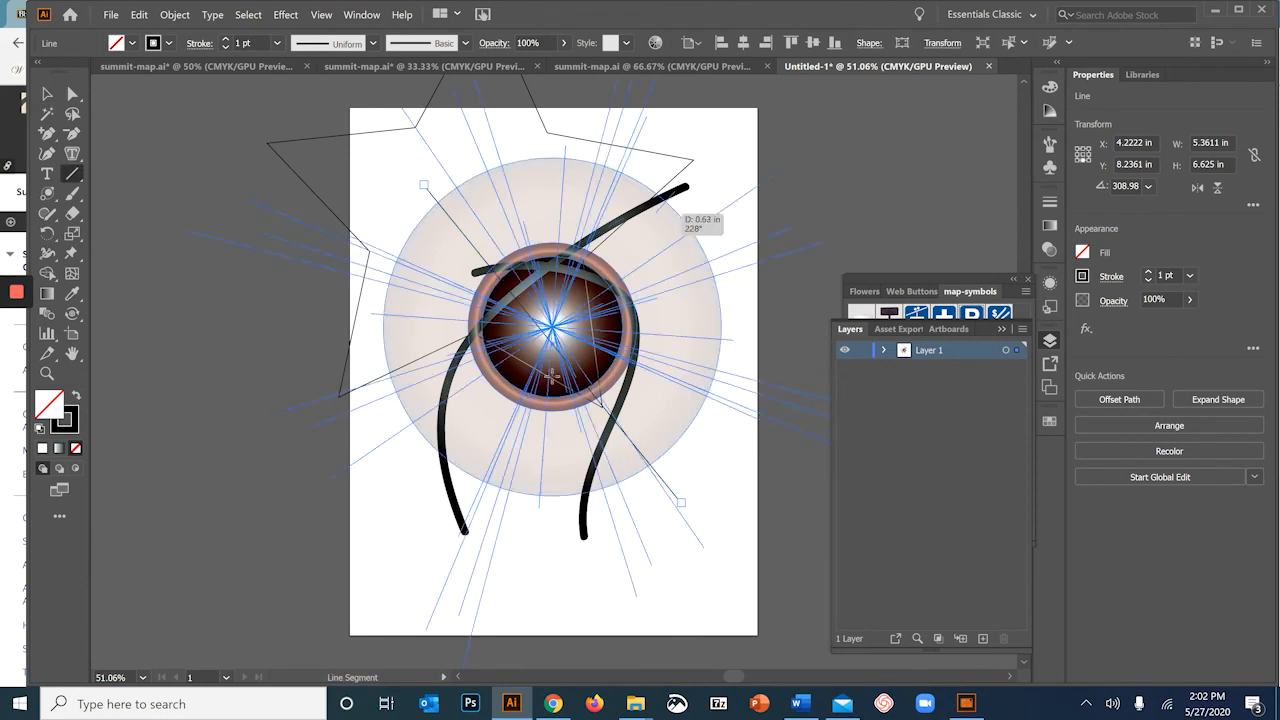
left_click_drag(681, 187, 480, 504)
left_click(47, 94)
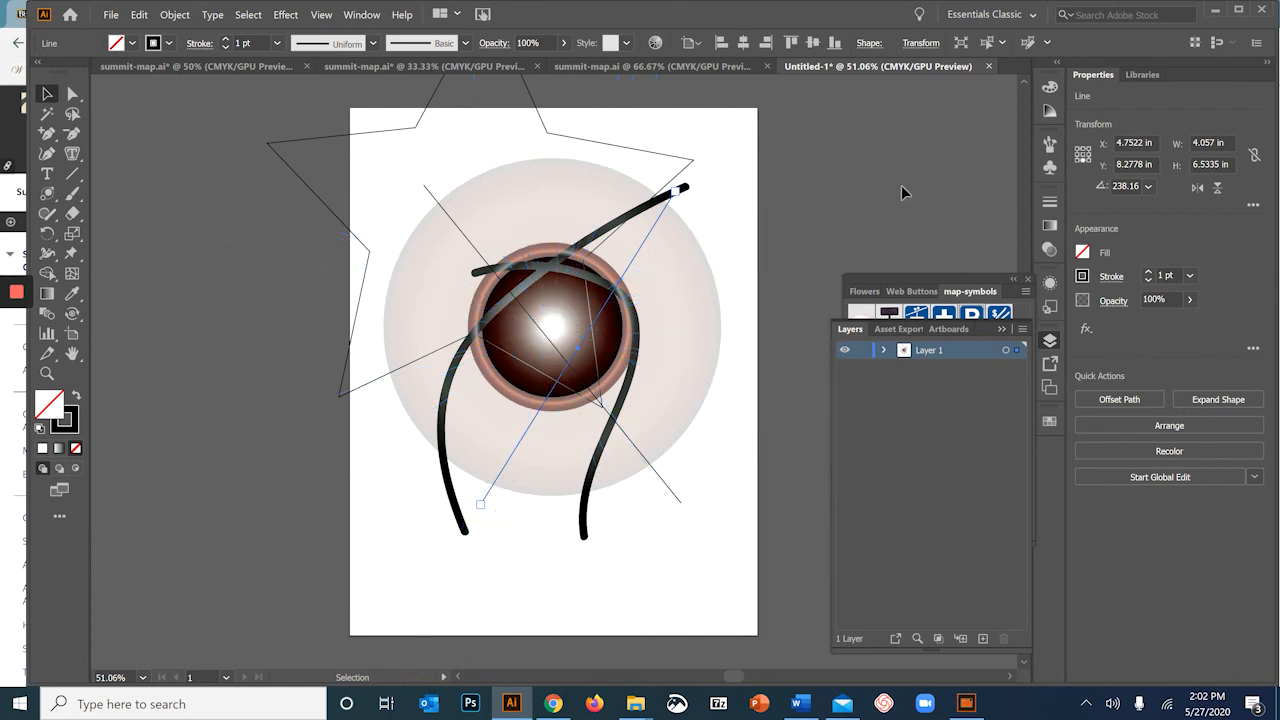
Try a dark blue fill on the large star, change it to pink, and deselect the star.
left_click(386, 132)
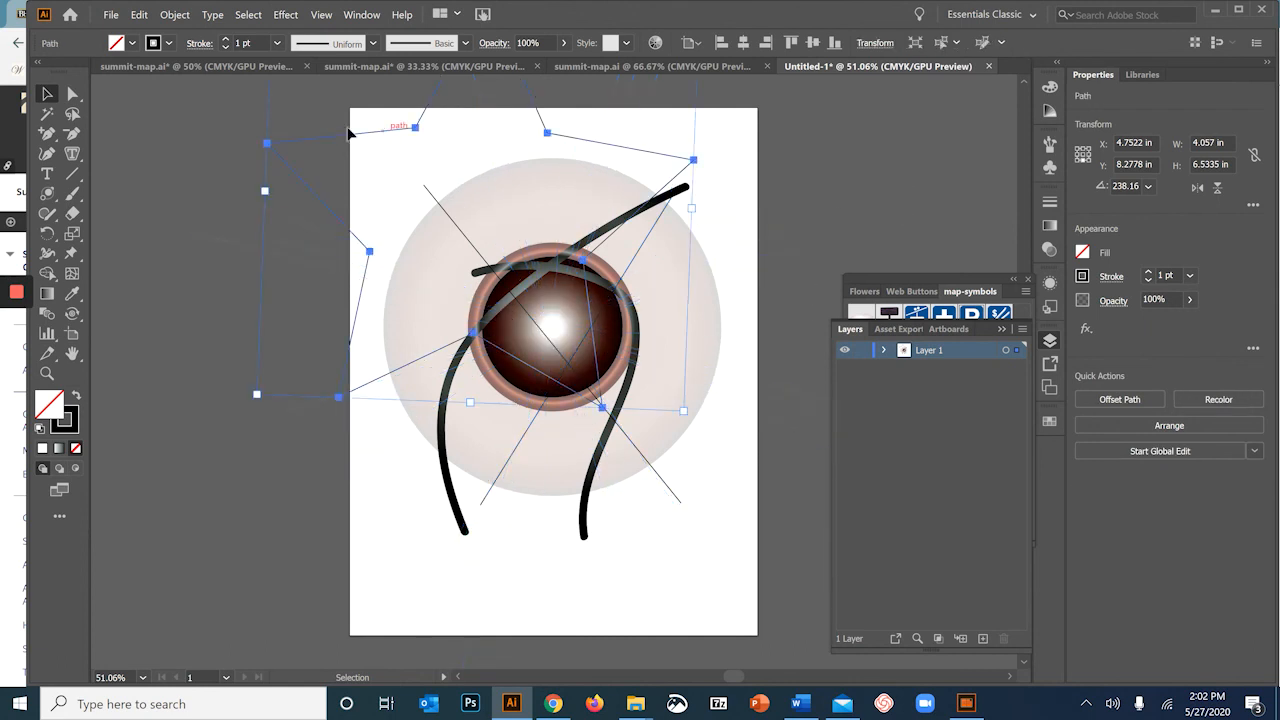
left_click(118, 43)
left_click(104, 73)
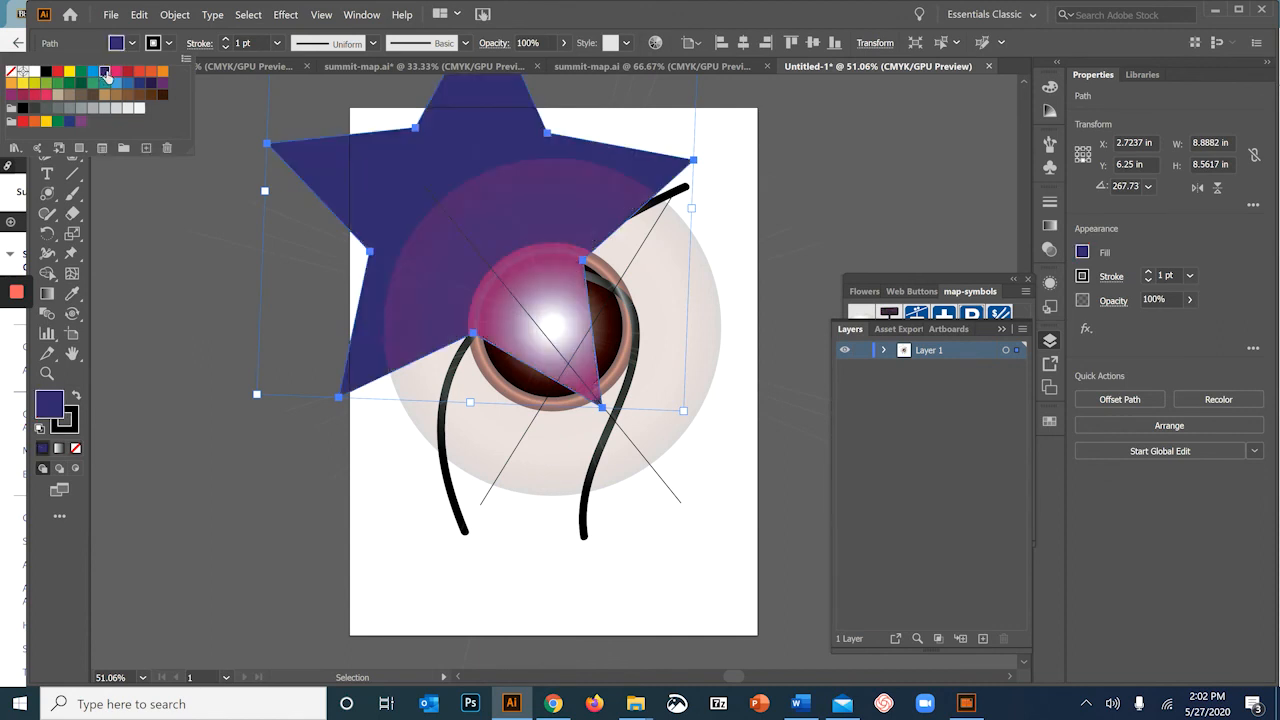
left_click(118, 74)
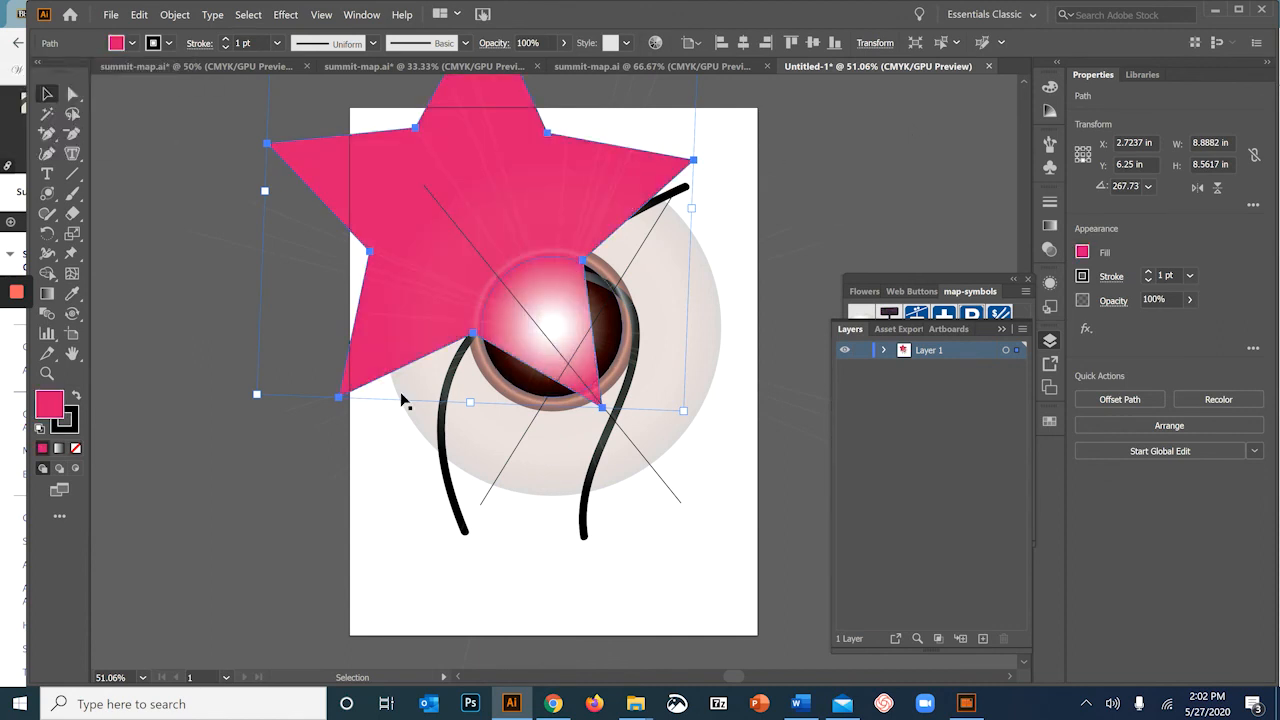
left_click(899, 210)
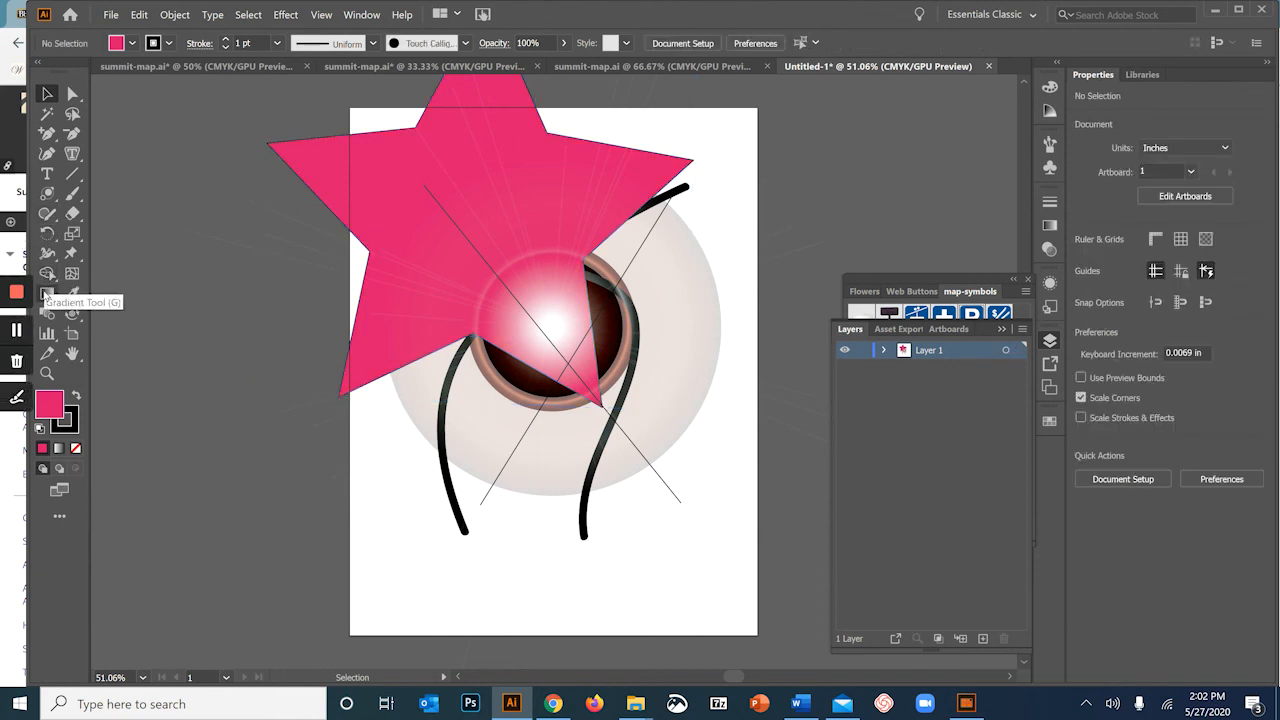
Draw a pink rectangle about 4.36 × 6.81 in over the middle of the artwork and expand Layer 1 to list its objects.
left_click(47, 213)
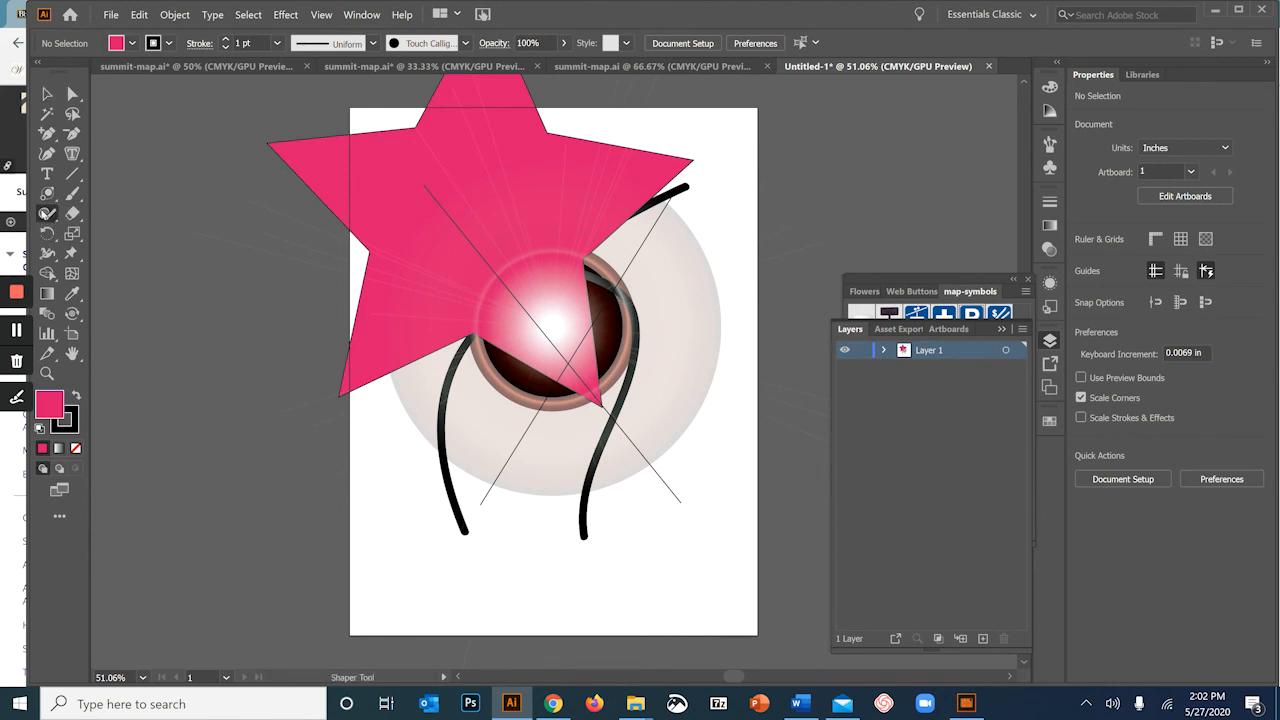
left_click(47, 193)
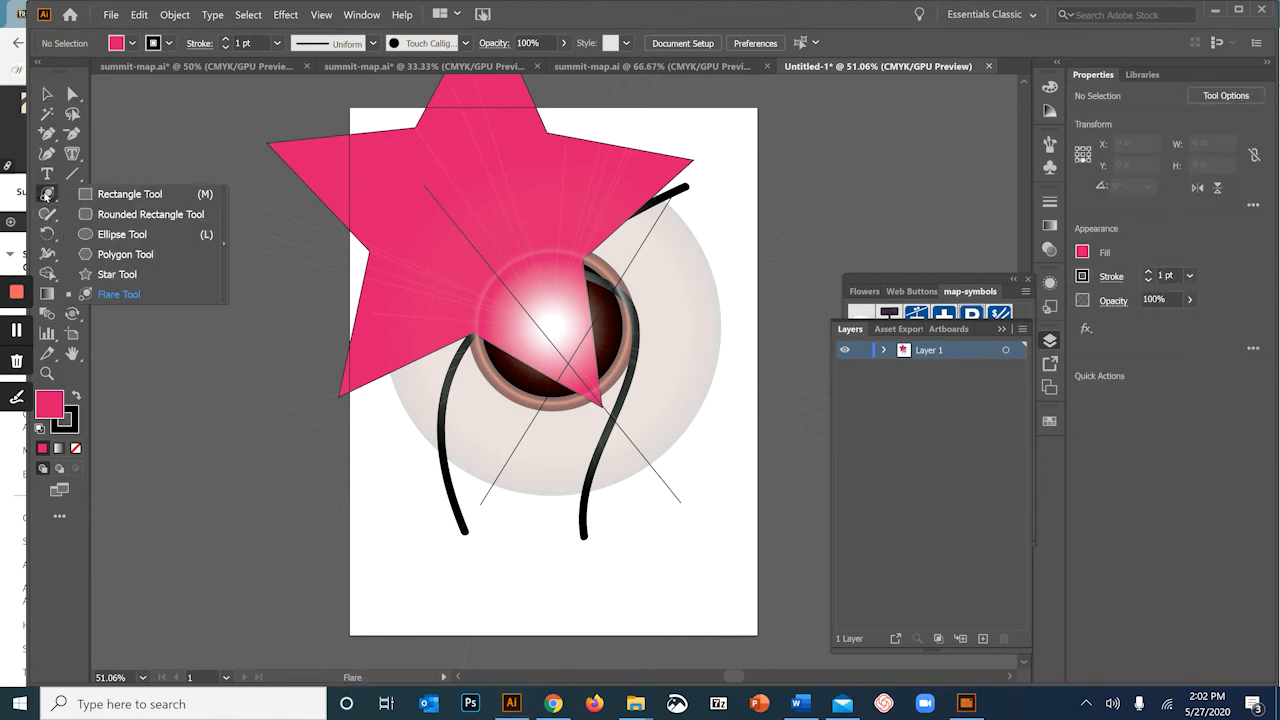
left_click(125, 193)
left_click_drag(441, 155, 649, 481)
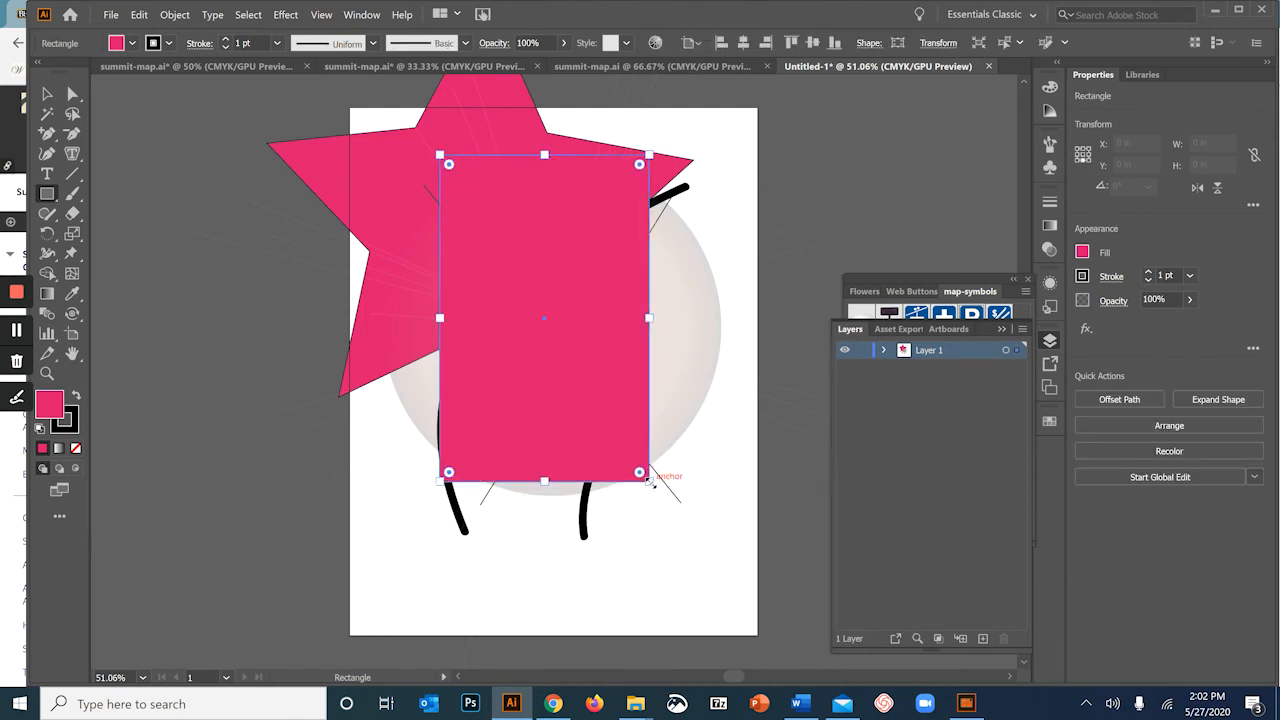
left_click(885, 350)
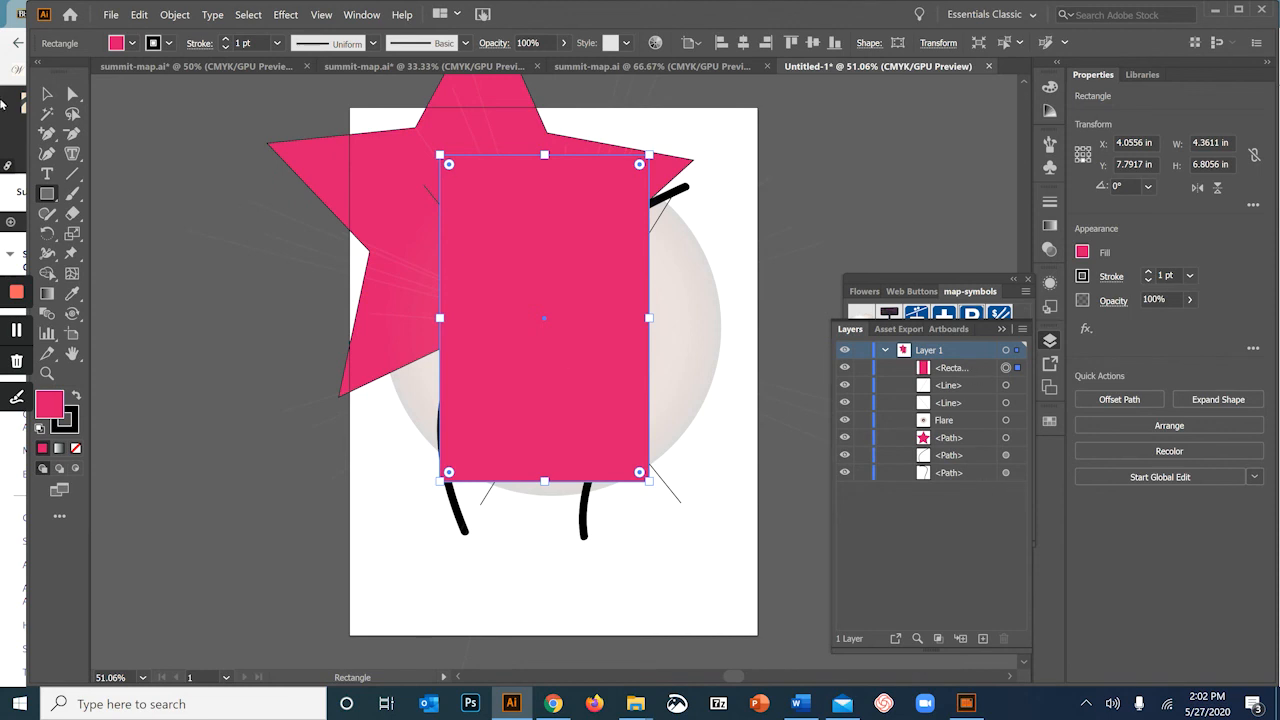
Select all the artwork and make a clipping mask with the rectangle as the clipping shape.
left_click(46, 93)
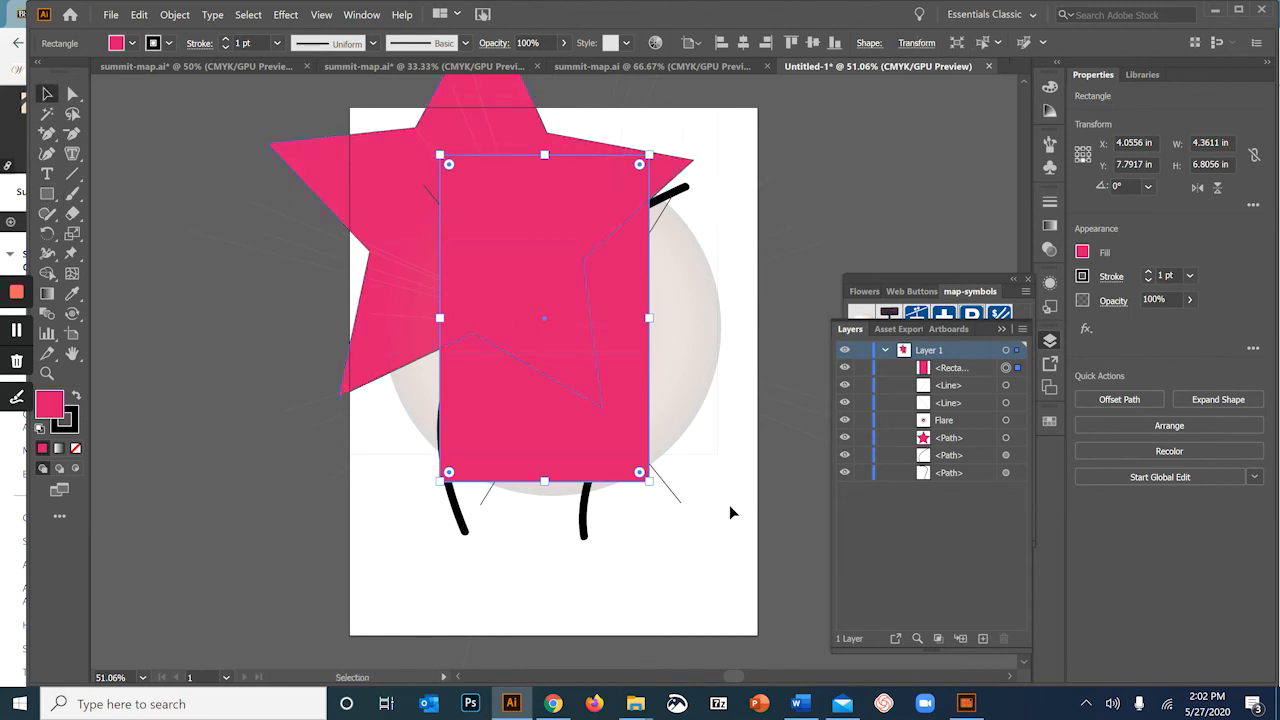
key("ctrl+a")
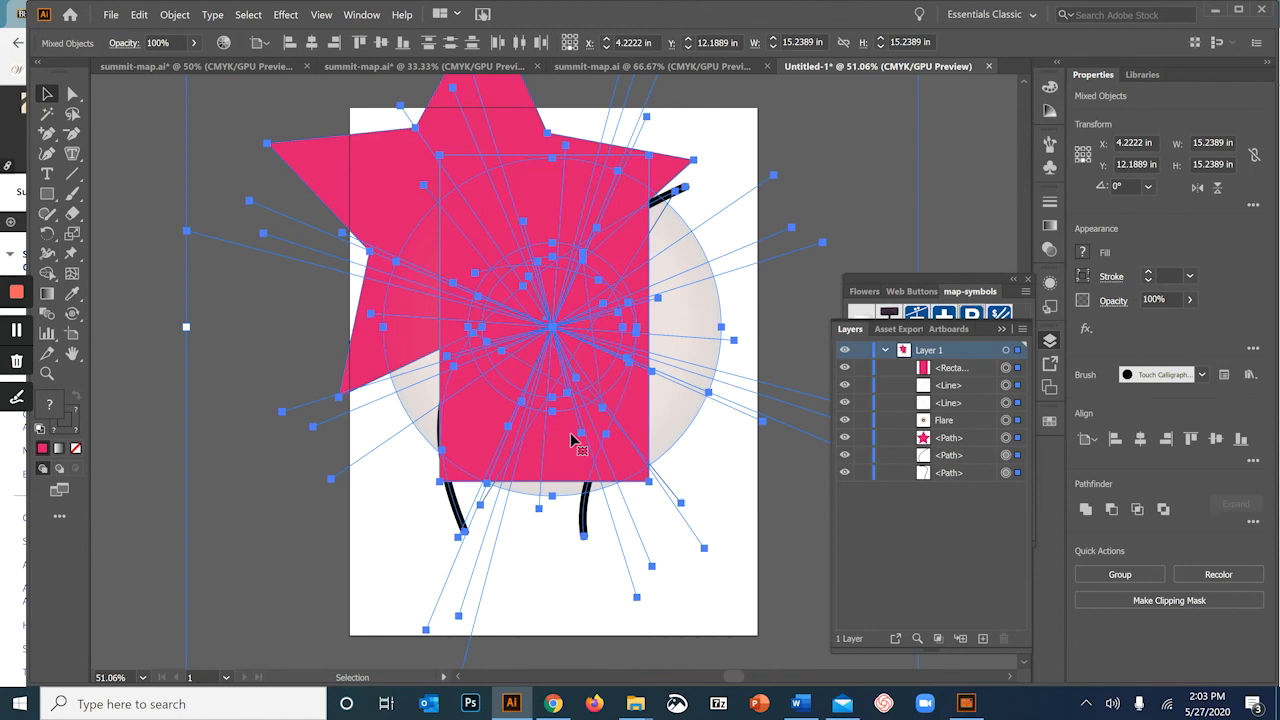
left_click(175, 14)
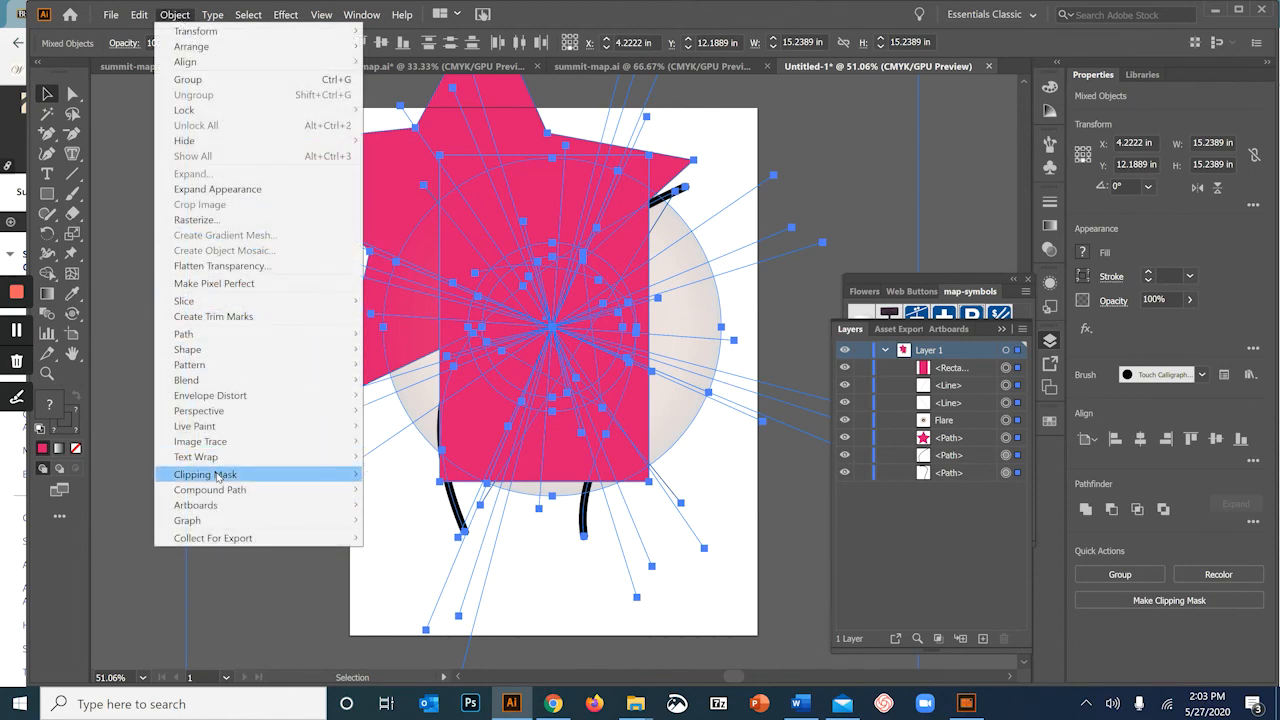
mouse_move(218, 478)
left_click(397, 476)
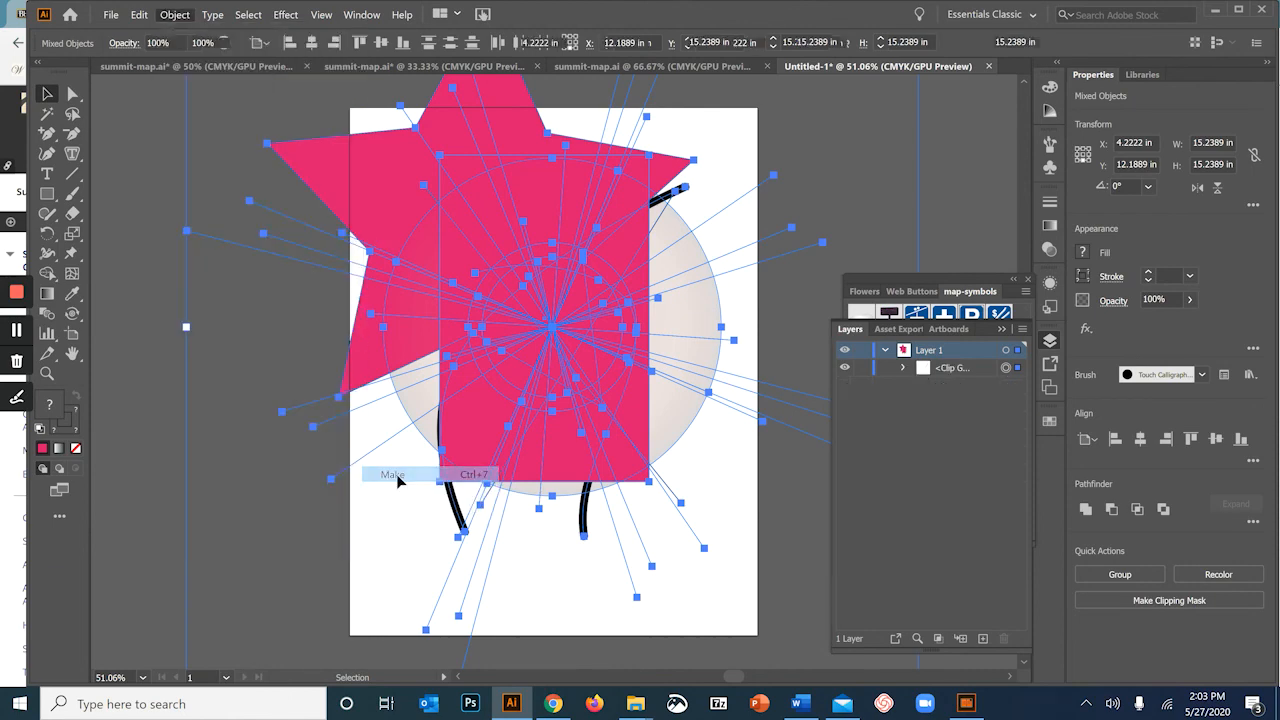
left_click(960, 533)
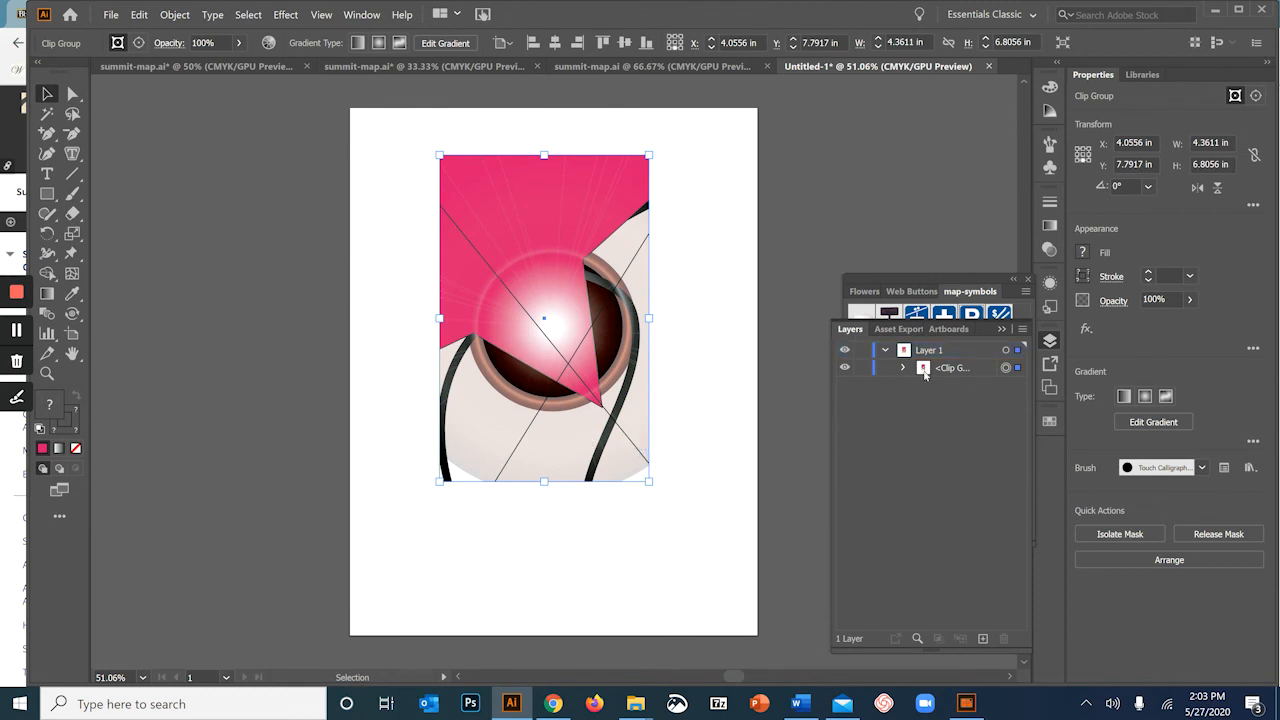
Expand the clip group in Layer 1 and highlight the star path within it.
left_click(967, 371)
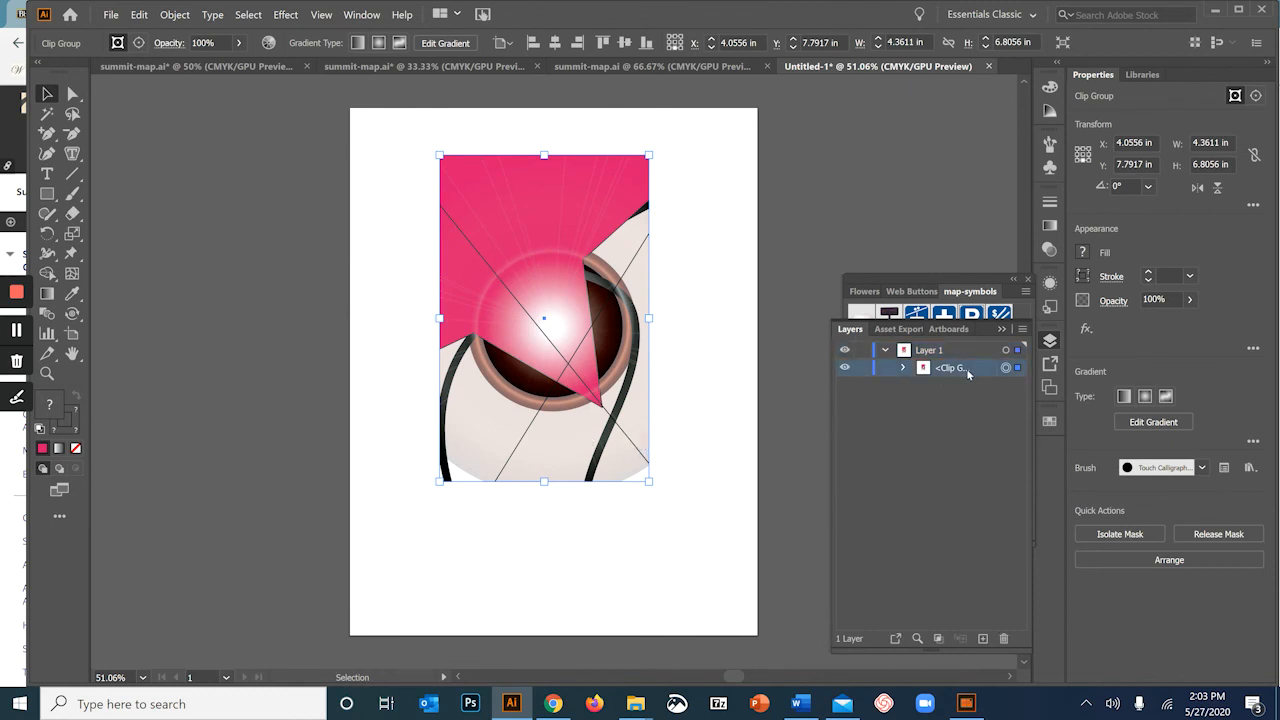
left_click(903, 368)
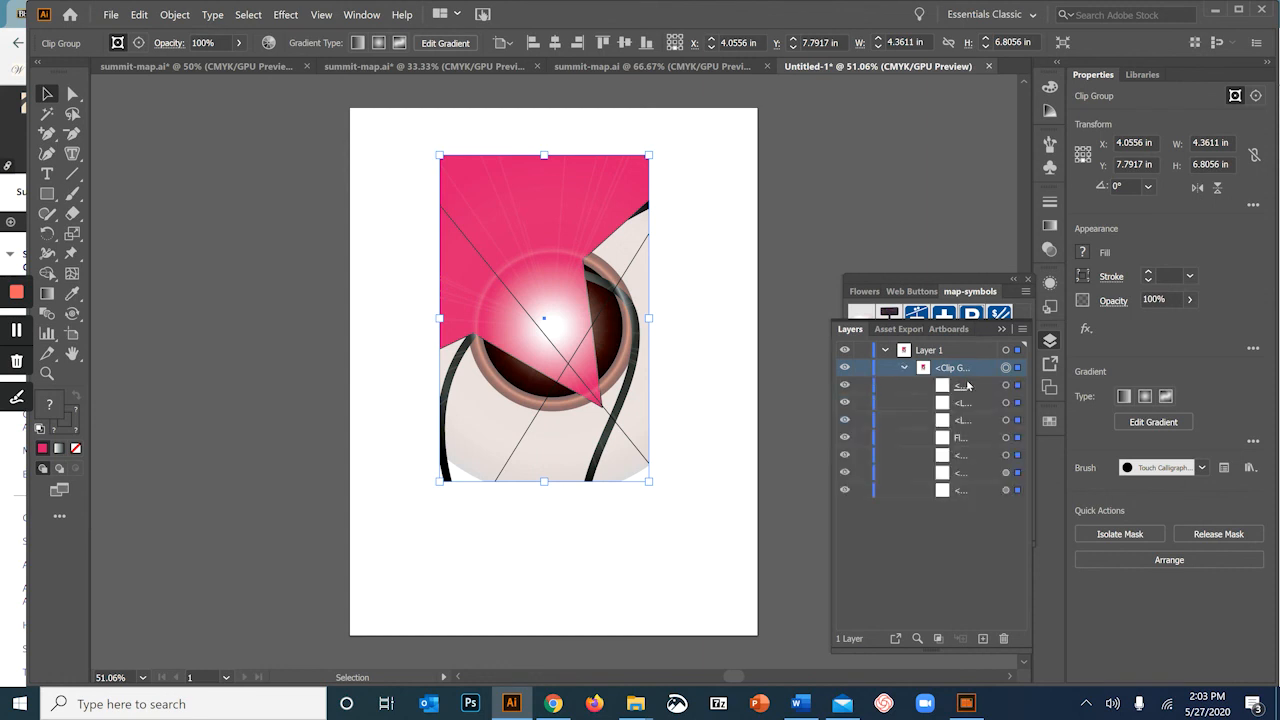
left_click(939, 540)
left_click(970, 455)
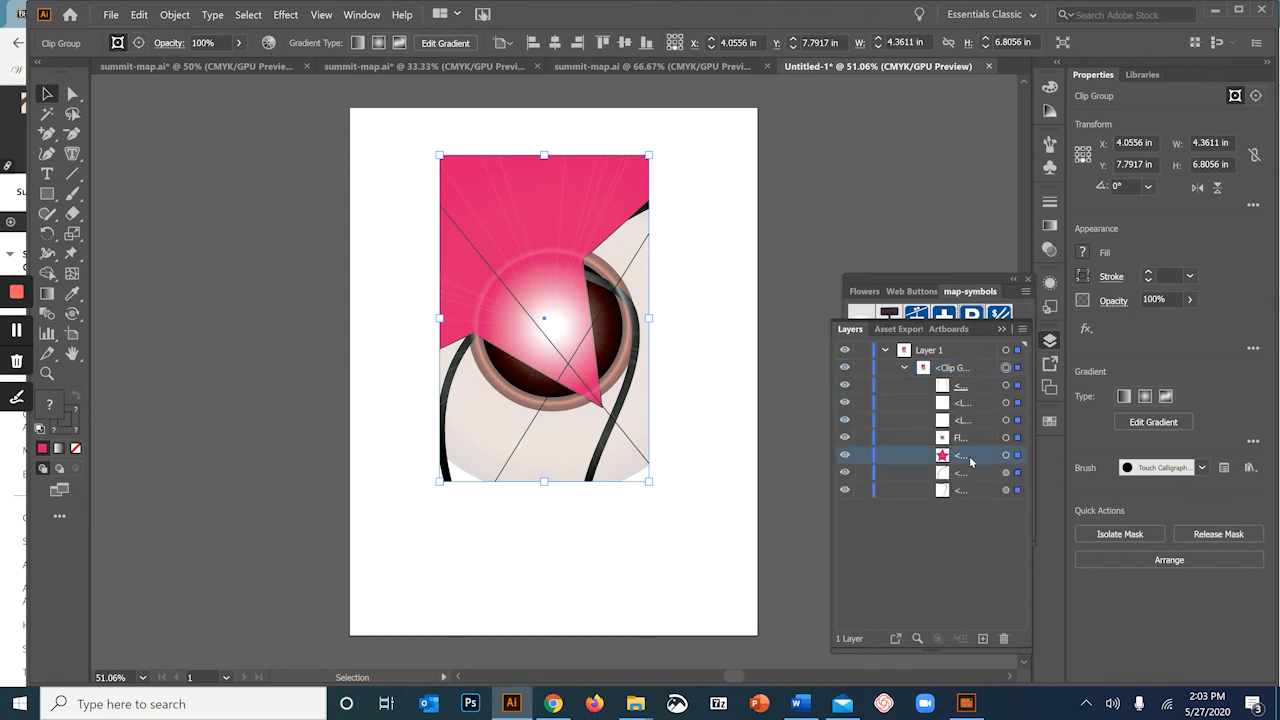
Try to move the star downward inside the clipping mask, and undo the move.
left_click(1018, 456)
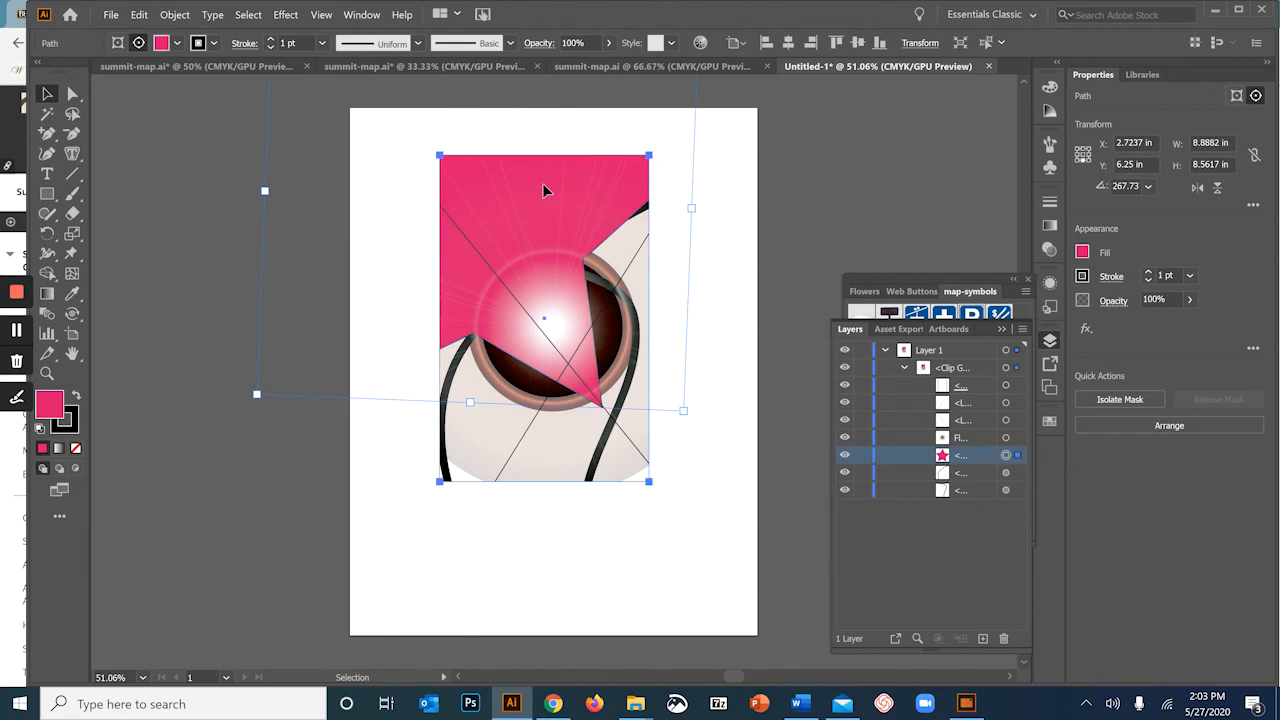
left_click_drag(545, 187, 559, 252)
key("ctrl+z")
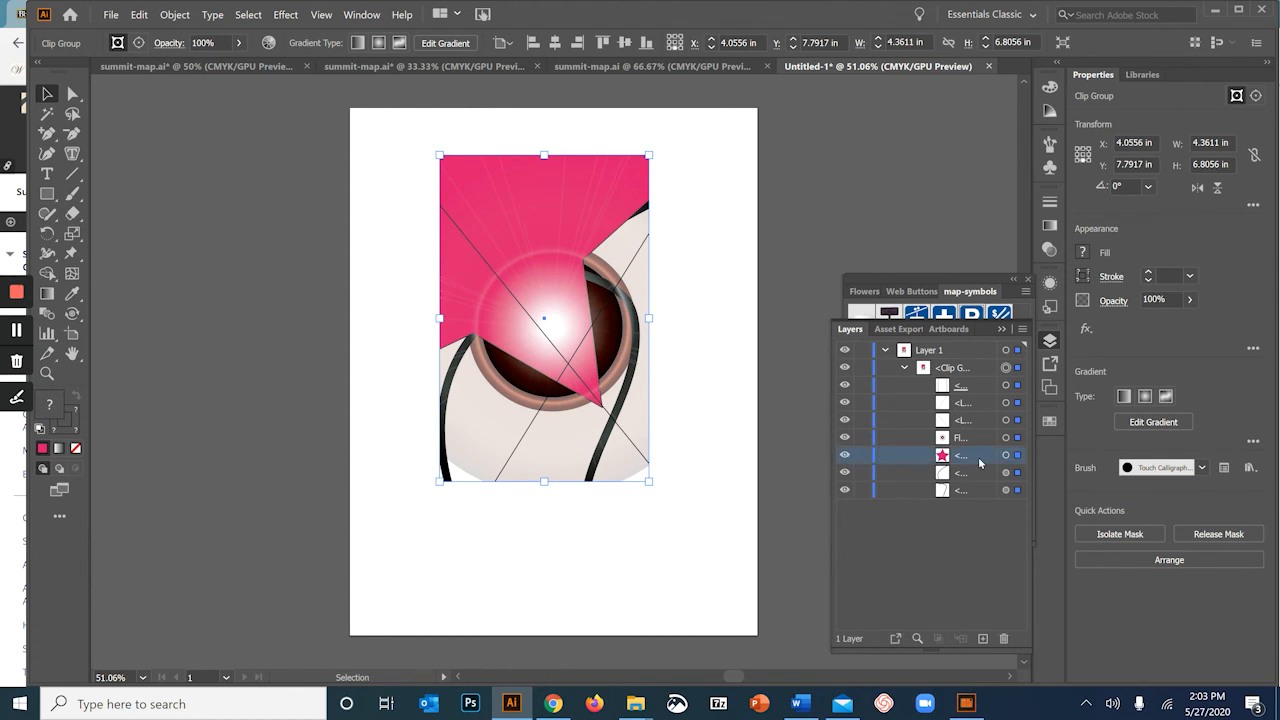
Select only the star inside the clip group, move it right and down to about X 4.2 in, Y 8.23 in, and collapse the group.
left_click(1017, 455)
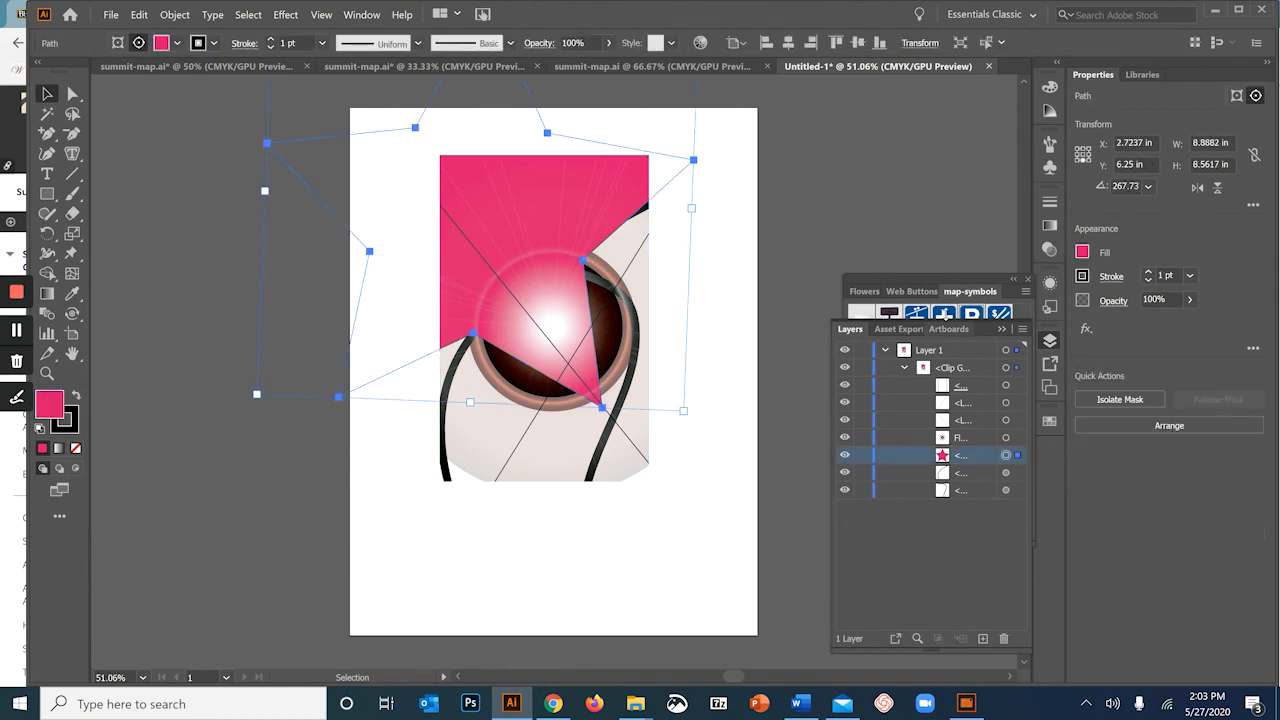
key("Down")
key("Down")
key("Down")
key("Down")
key("Down")
key("Down")
key("Down")
key("Down")
key("Down")
key("Down")
key("Down")
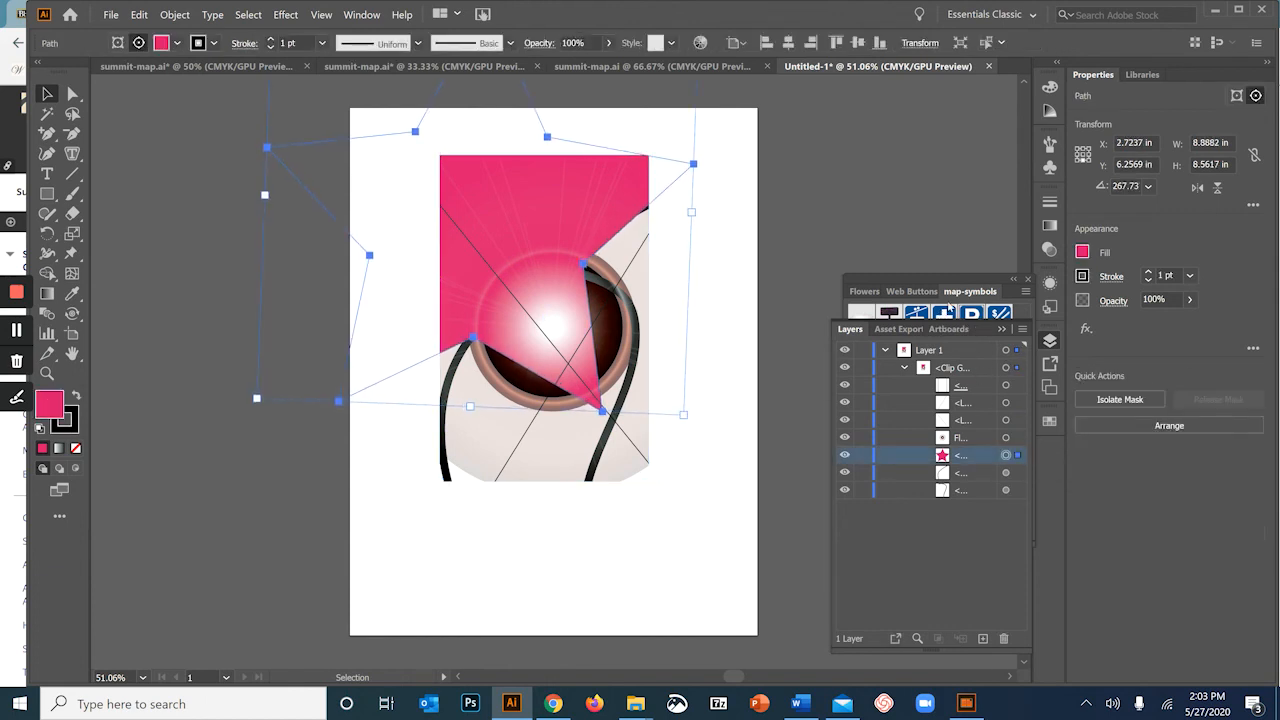
key("shift+Right")
key("shift+Right")
key("shift+Right")
key("shift+Right")
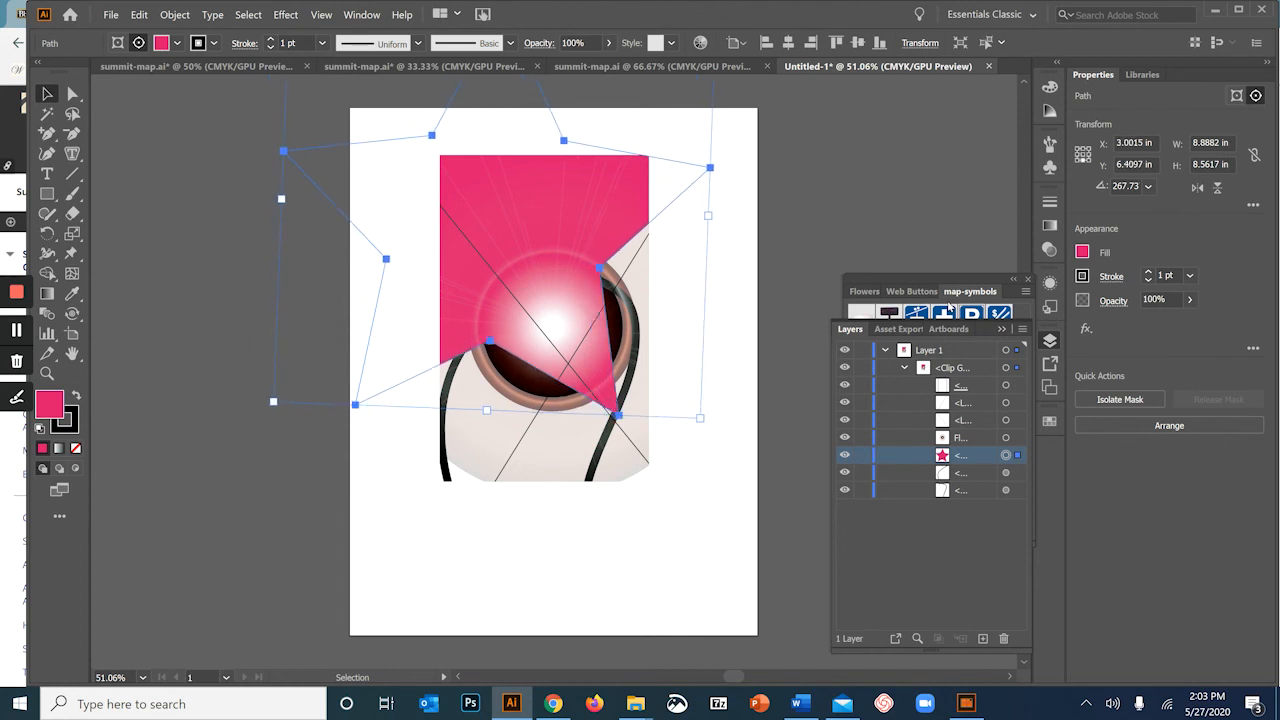
key("Down")
key("Down")
key("Down")
key("Down")
key("Down")
key("Down")
key("Down")
key("Down")
key("Down")
key("Down")
key("Down")
key("shift+Down")
key("shift+Down")
key("shift+Down")
key("shift+Down")
key("shift+Down")
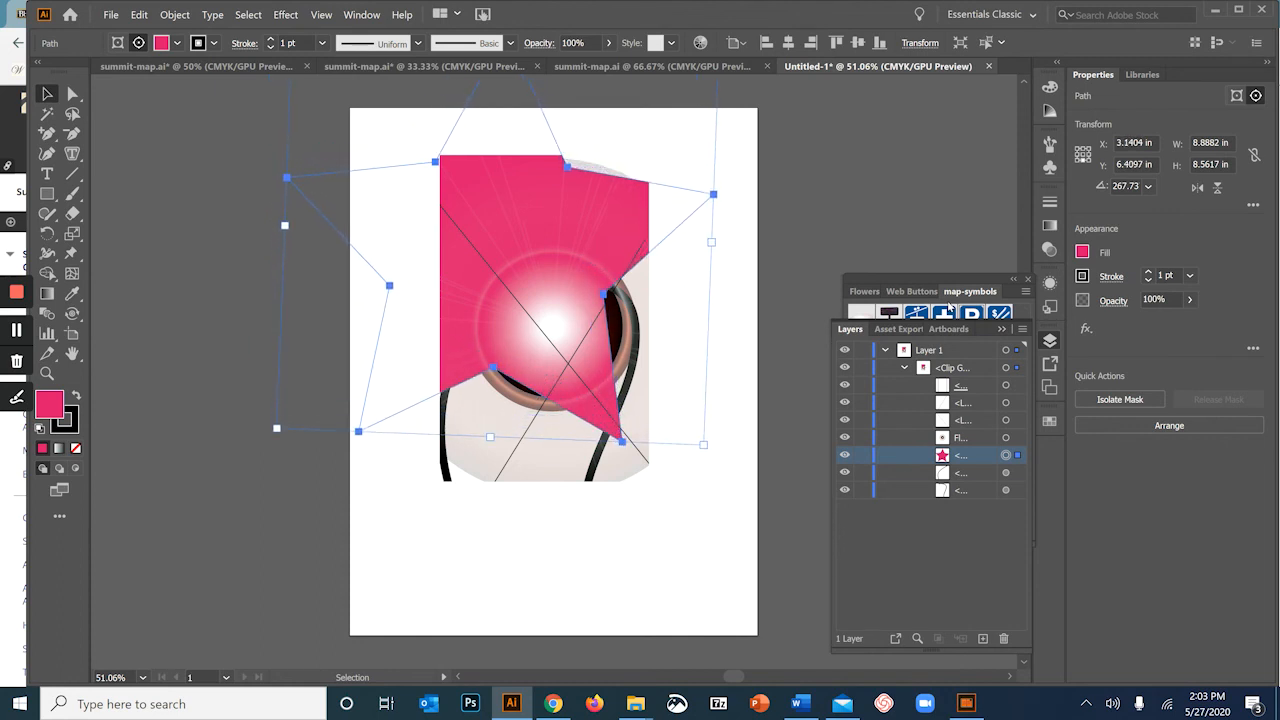
key("shift+Down")
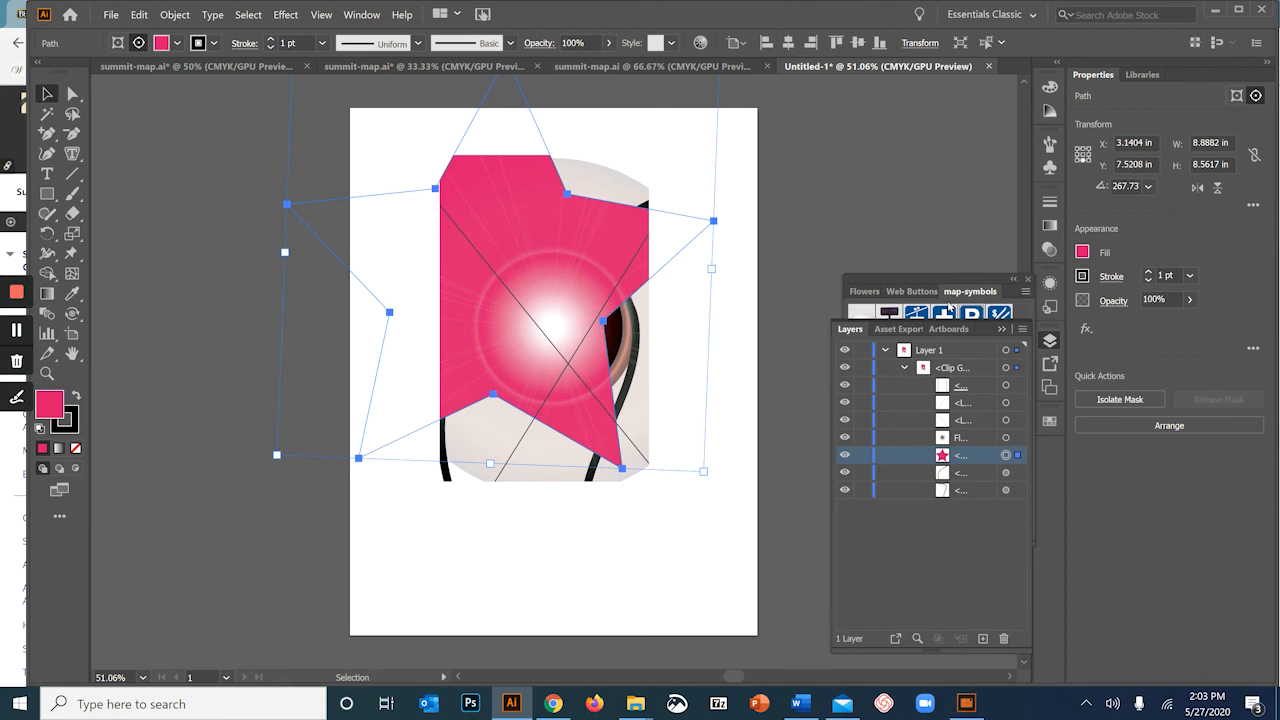
left_click_drag(666, 229, 716, 260)
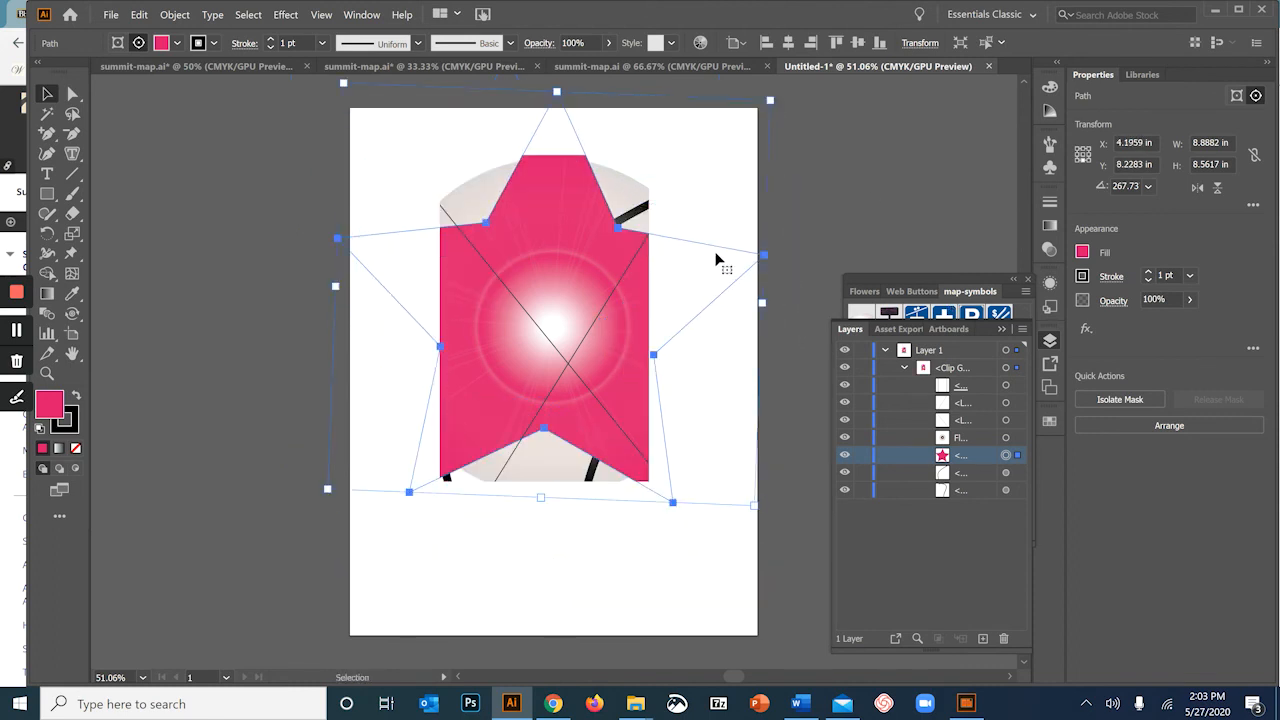
left_click(904, 368)
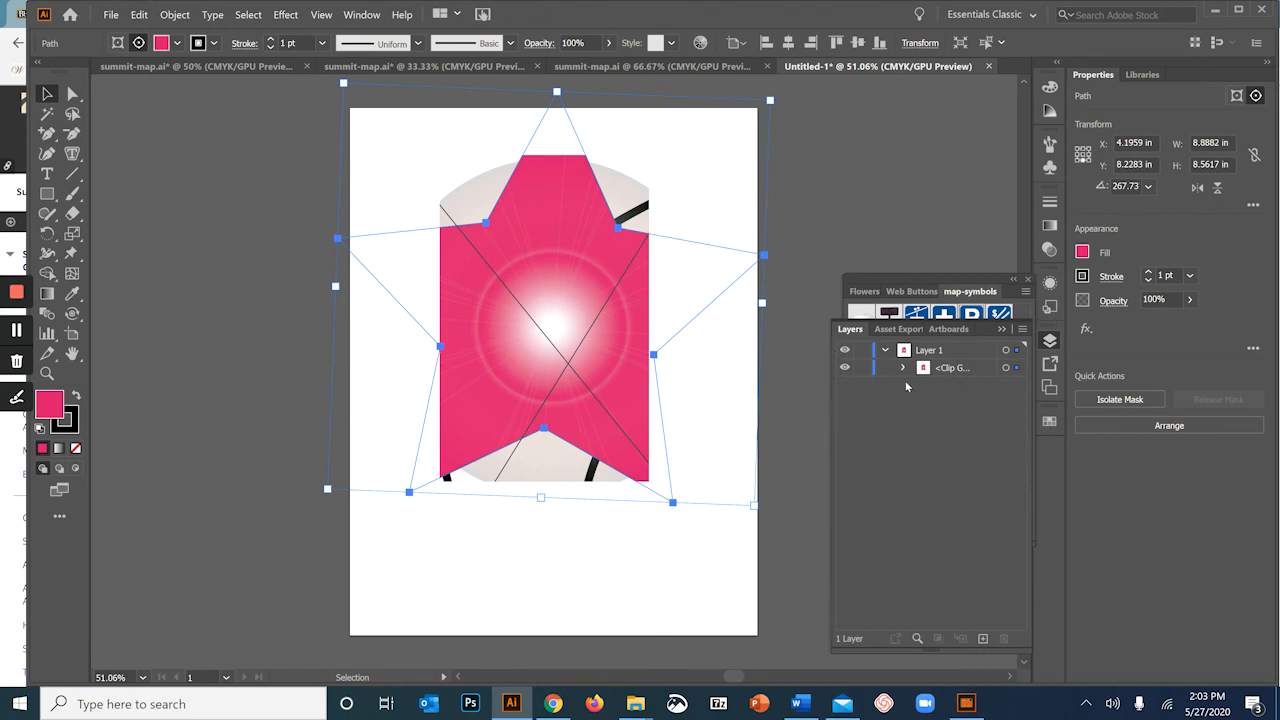
Draw a rectangle about 7.32 × 12.89 in that extends past the artboard's lower edge, and fill it with green.
left_click(53, 200)
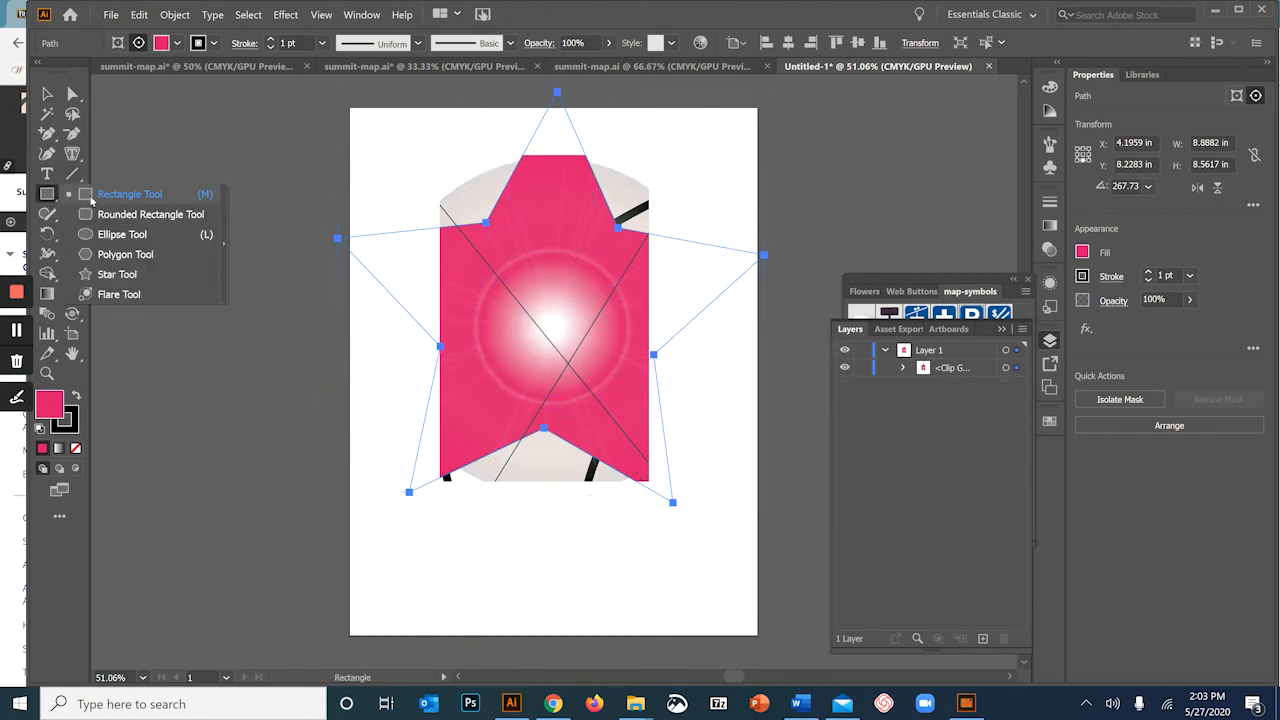
left_click(185, 194)
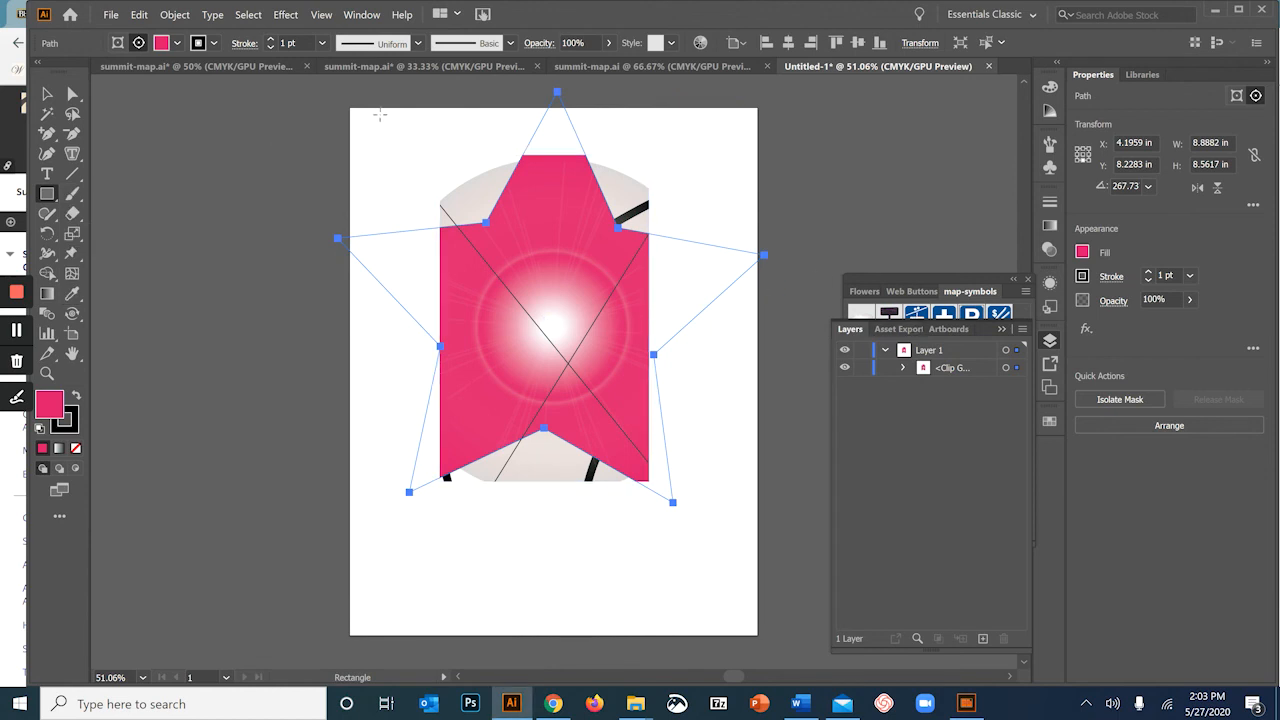
left_click_drag(380, 115, 733, 665)
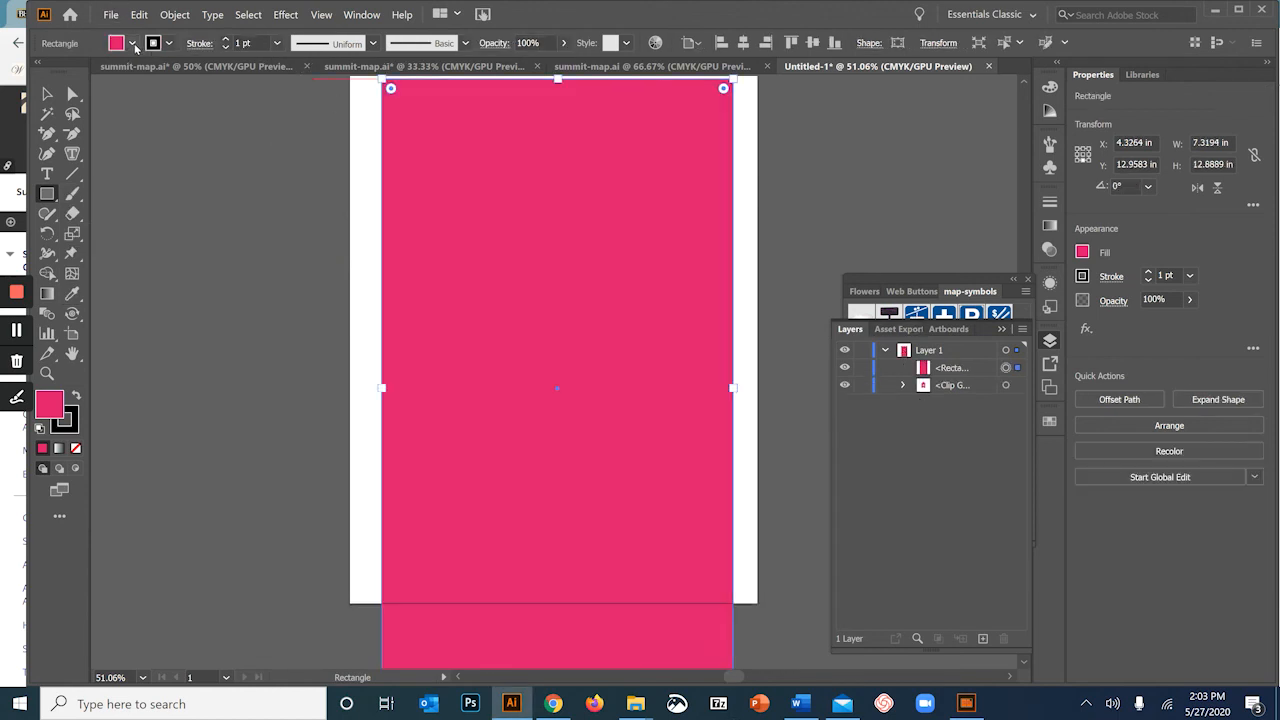
left_click(133, 43)
left_click(81, 72)
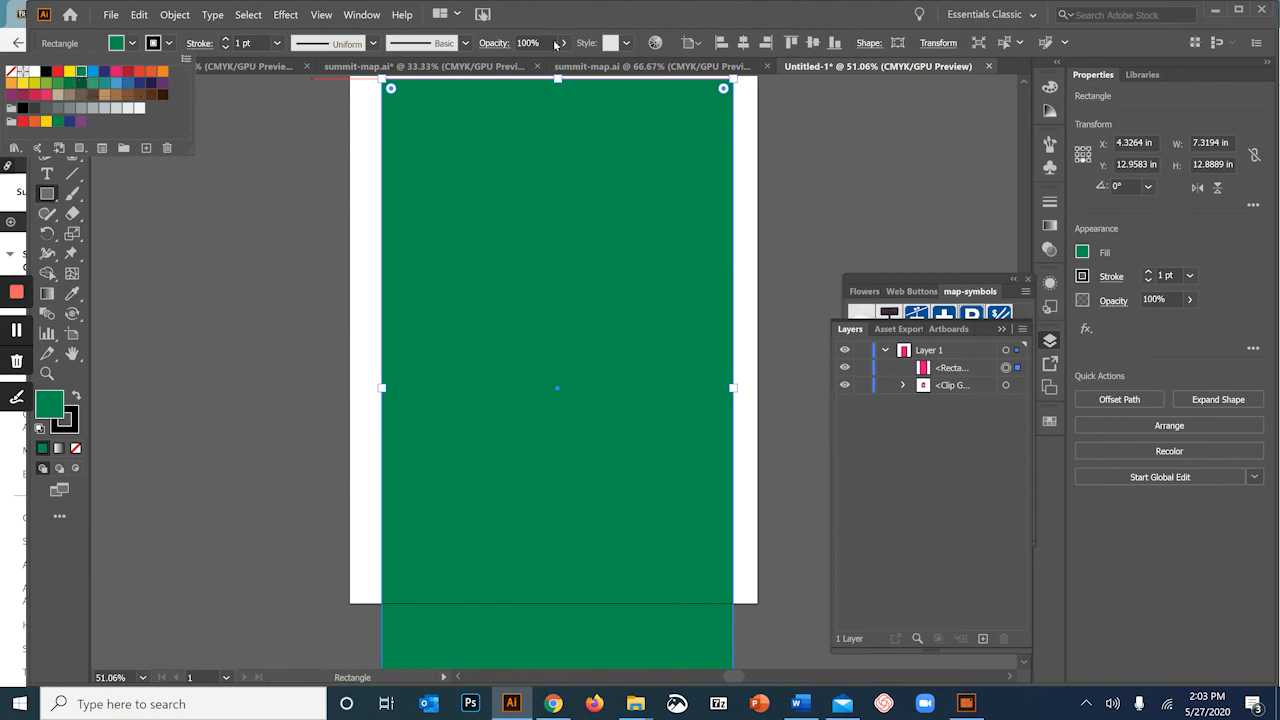
Move the green rectangle into the clip group, below the star and between the two brush-stroke paths.
left_click(952, 372)
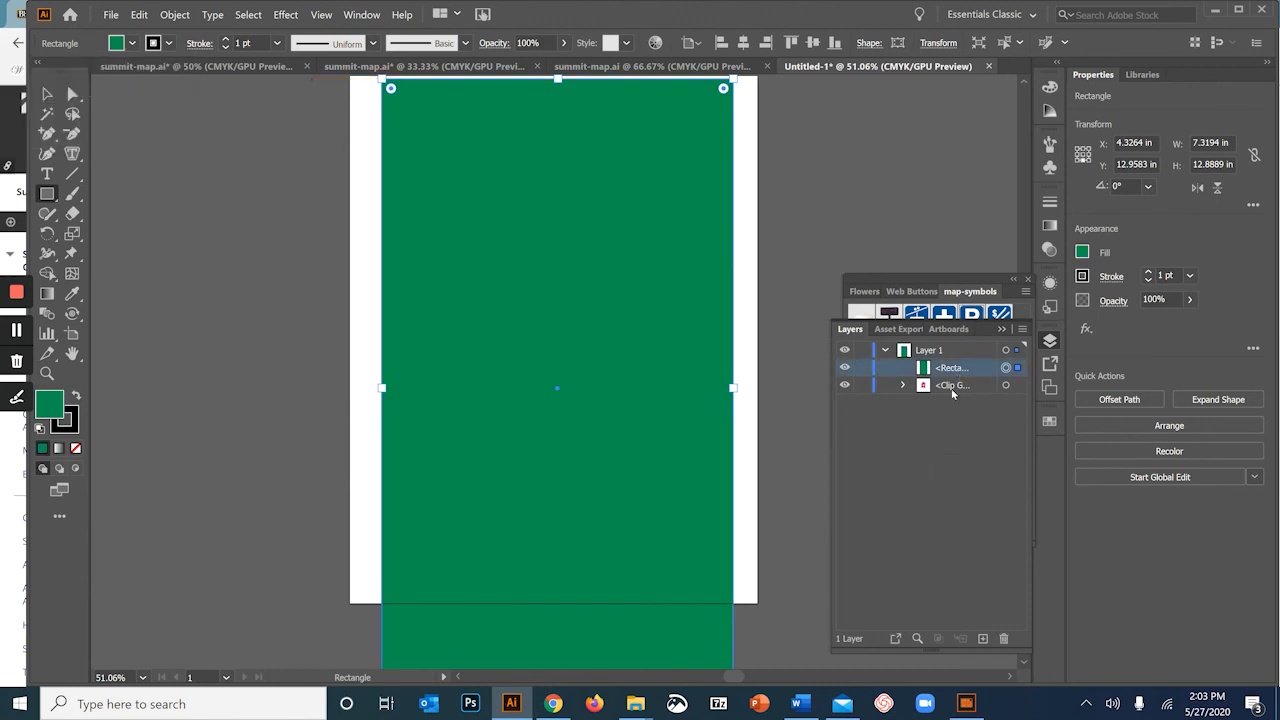
left_click(904, 386)
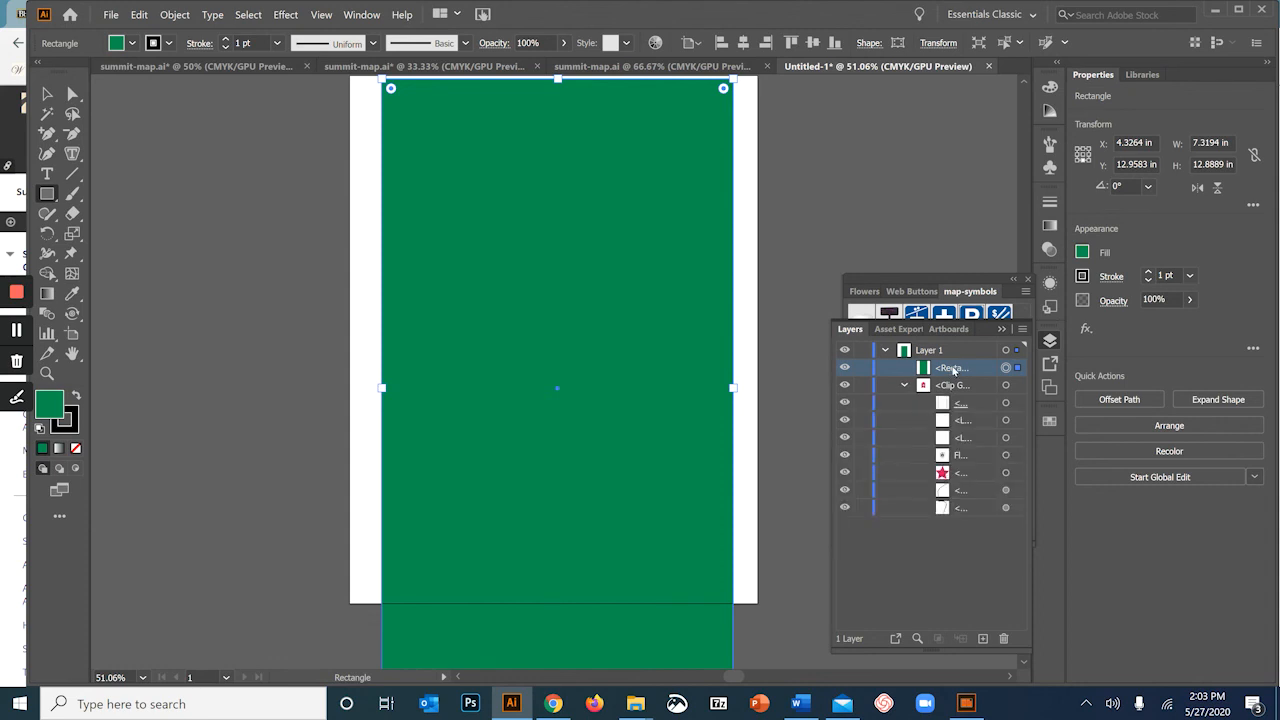
left_click_drag(952, 370, 974, 503)
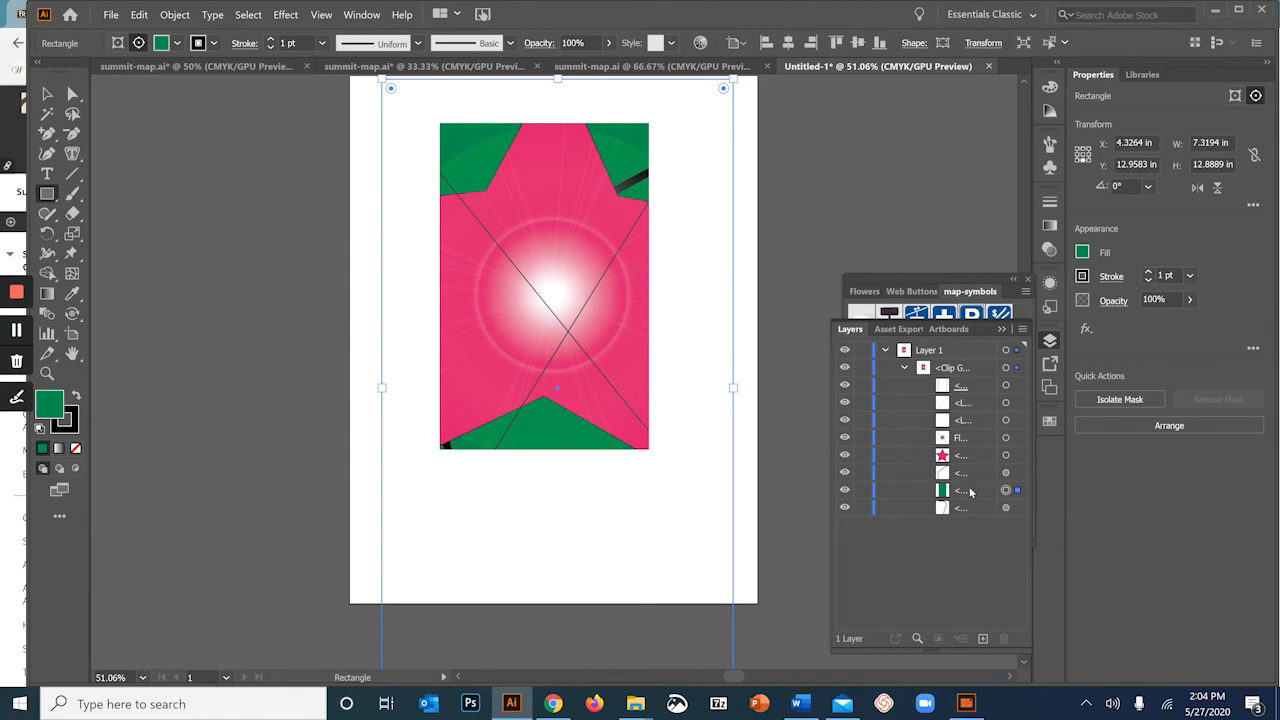
left_click(972, 490)
left_click(905, 368)
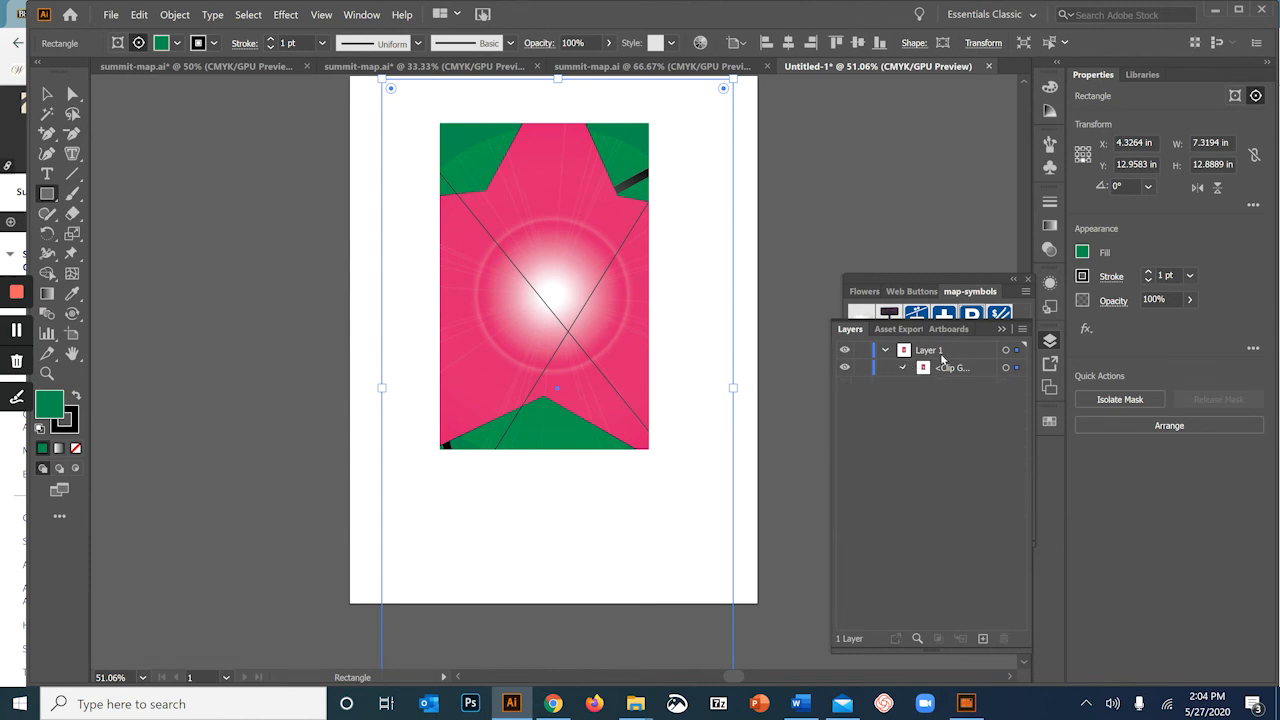
left_click(905, 368)
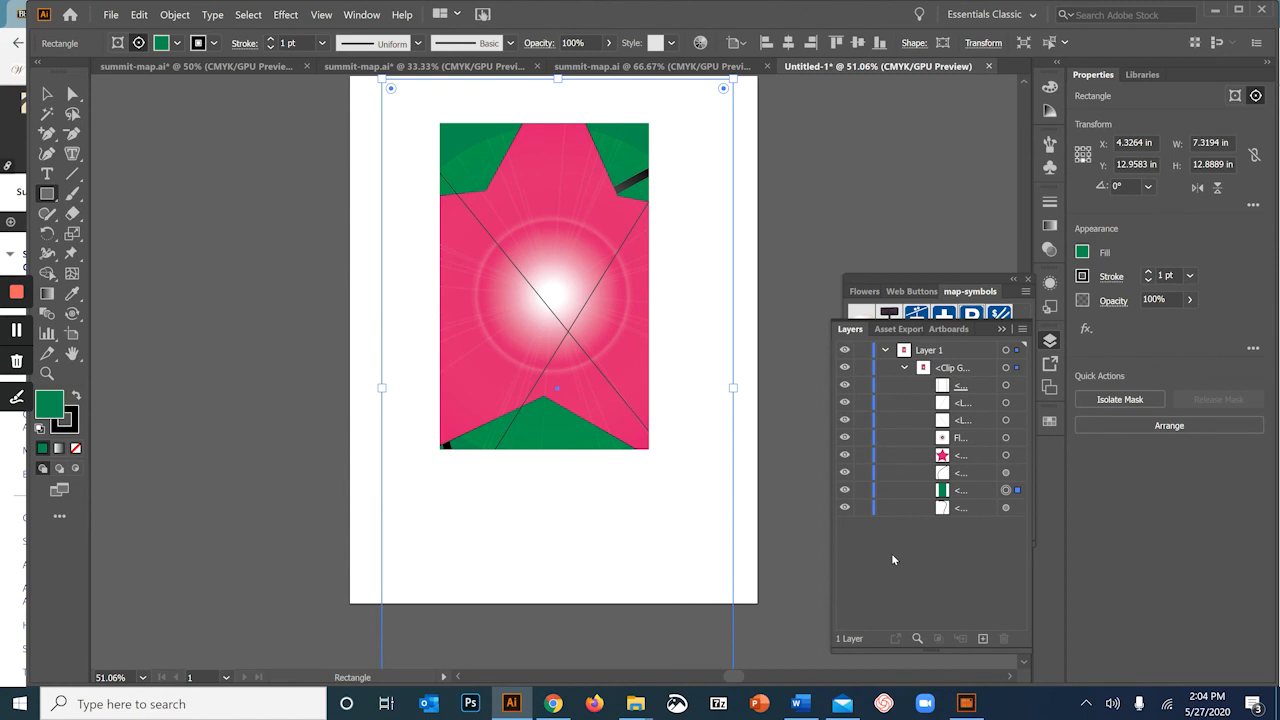